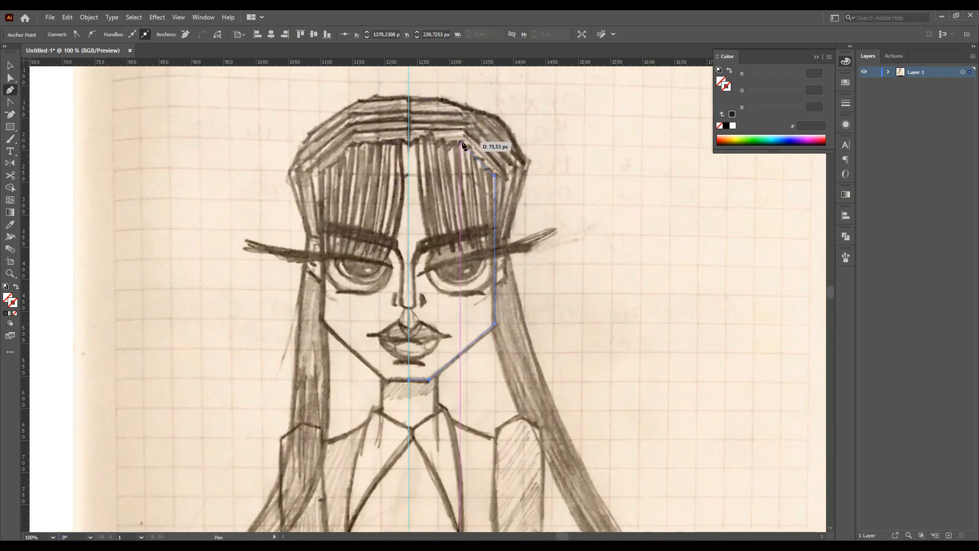
Set the stroke weight to 3 pt
{"action": "left_click", "coordinate": [846, 103]}
{"action": "left_click", "coordinate": [790, 114]}
{"action": "left_click", "coordinate": [801, 191]}
{"action": "left_click", "coordinate": [790, 114]}
{"action": "left_click", "coordinate": [801, 180]}
{"action": "left_click", "coordinate": [323, 203], "text": "ctrl"}
{"action": "scroll", "coordinate": [473, 291], "scroll_direction": "down", "scroll_amount": 1}
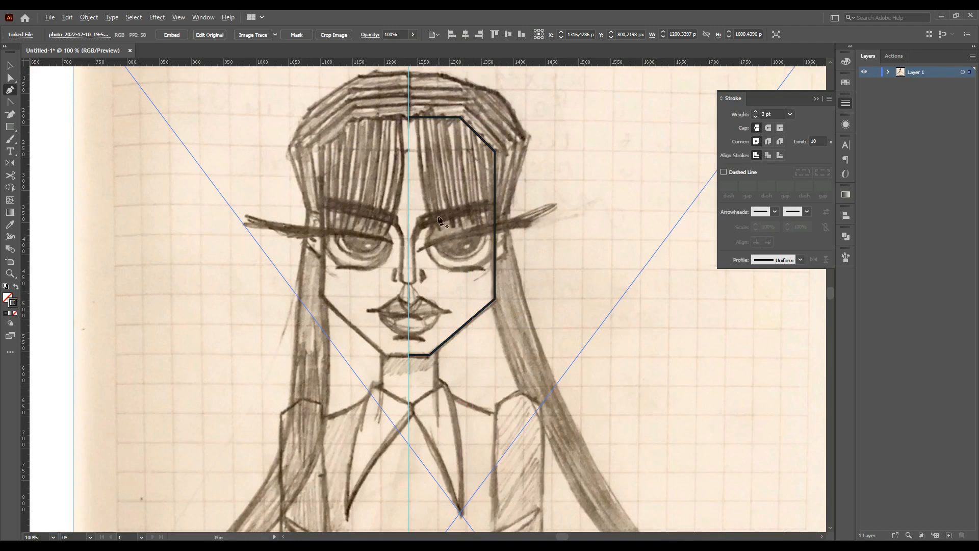
Trace the nose bridge line and the right nostril curve with the Pen tool
{"action": "scroll", "coordinate": [435, 244], "scroll_direction": "up", "scroll_amount": 1}
{"action": "left_click", "coordinate": [414, 226]}
{"action": "left_click", "coordinate": [403, 251]}
{"action": "scroll", "coordinate": [408, 314], "scroll_direction": "up", "scroll_amount": 1}
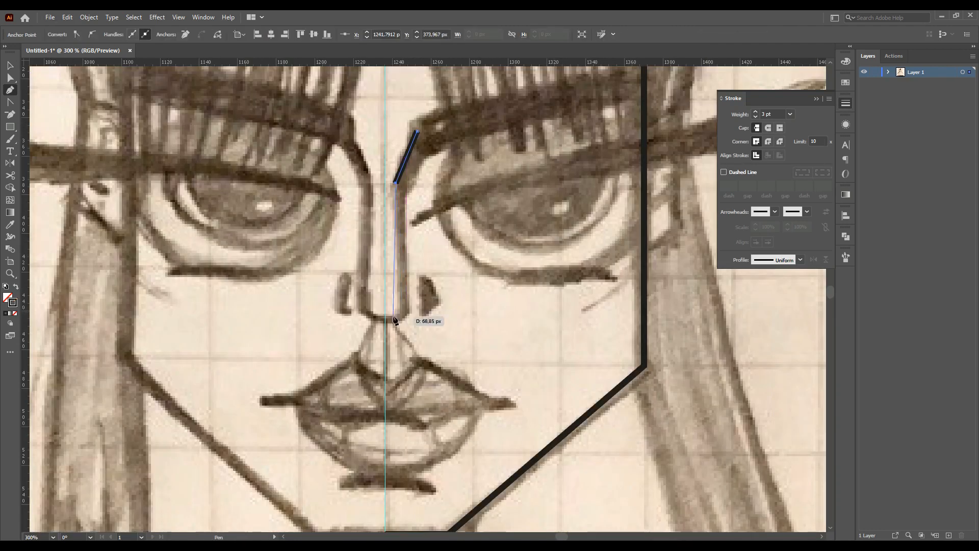
{"action": "left_click", "coordinate": [444, 301], "text": "ctrl"}
{"action": "scroll", "coordinate": [448, 300], "scroll_direction": "up", "scroll_amount": 1}
{"action": "left_click", "coordinate": [423, 315]}
{"action": "left_click", "coordinate": [435, 337]}
{"action": "left_click", "coordinate": [420, 352]}
{"action": "left_click", "coordinate": [502, 339], "text": "ctrl"}
{"action": "left_click", "coordinate": [49, 17]}
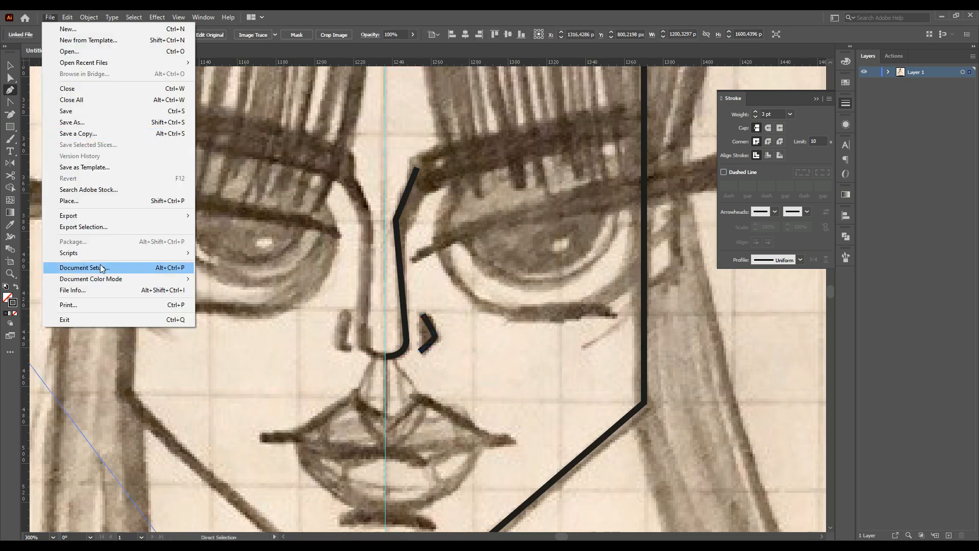
{"action": "left_click", "coordinate": [14, 303]}
{"action": "double_click", "coordinate": [14, 303]}
{"action": "left_click", "coordinate": [503, 355]}
{"action": "key", "text": "Return"}
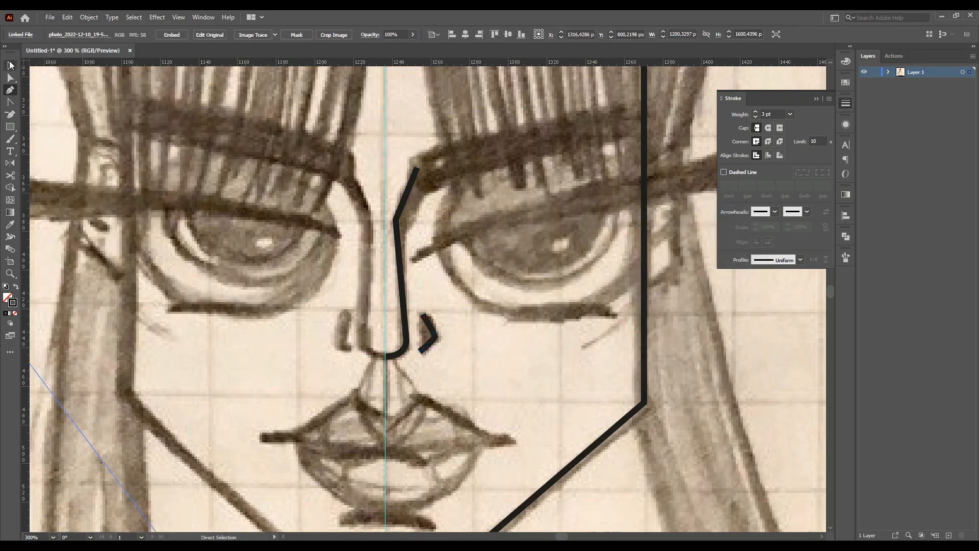
Select all drawn paths and set their stroke colour to black
{"action": "left_click", "coordinate": [876, 126]}
{"action": "key", "text": "ctrl+a"}
{"action": "double_click", "coordinate": [14, 303]}
{"action": "left_click", "coordinate": [527, 307]}
{"action": "key", "text": "Return"}
Adjust the nostril curve's anchor, set the stroke weight to 2 pt, and deselect everything
{"action": "left_click", "coordinate": [428, 322]}
{"action": "key", "text": "a"}
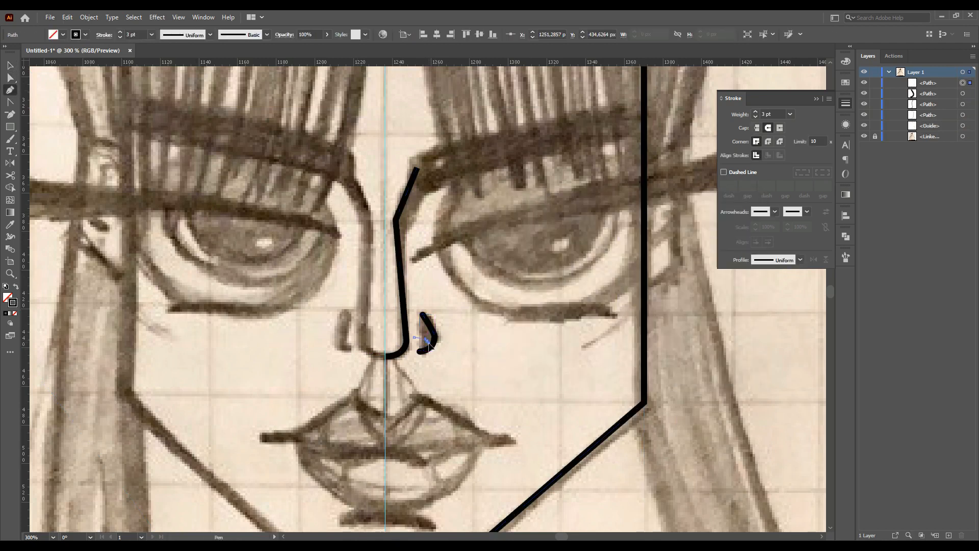
{"action": "left_click", "coordinate": [415, 337]}
{"action": "left_click_drag", "start_coordinate": [427, 341], "coordinate": [433, 345]}
{"action": "left_click", "coordinate": [790, 115]}
{"action": "left_click", "coordinate": [802, 159]}
{"action": "left_click", "coordinate": [790, 114]}
{"action": "left_click", "coordinate": [804, 171]}
{"action": "key", "text": "ctrl+shift+a"}
Draw a closed four-sided shape for the right eyebrow with the Pen tool and raise its inner corner
{"action": "scroll", "coordinate": [530, 275], "scroll_direction": "up", "scroll_amount": 1}
{"action": "scroll", "coordinate": [530, 274], "scroll_direction": "up", "scroll_amount": 1}
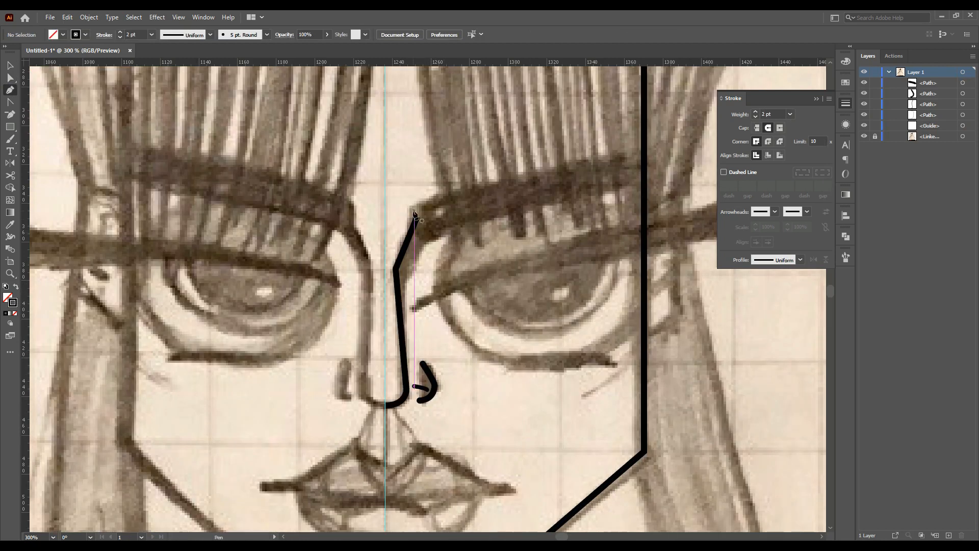
{"action": "left_click", "coordinate": [414, 210]}
{"action": "left_click", "coordinate": [638, 155]}
{"action": "left_click", "coordinate": [637, 168]}
{"action": "left_click", "coordinate": [412, 230]}
{"action": "left_click", "coordinate": [414, 210]}
{"action": "key", "text": "a"}
{"action": "left_click_drag", "start_coordinate": [414, 210], "coordinate": [411, 197]}
Fill the eyebrow shape with black and remove its stroke
{"action": "left_click", "coordinate": [7, 297]}
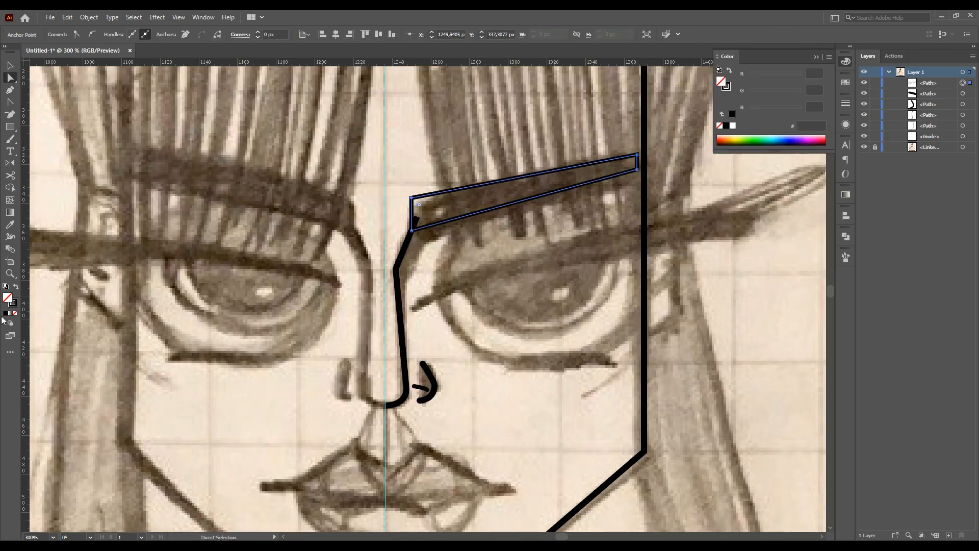
{"action": "left_click", "coordinate": [6, 313]}
{"action": "key", "text": "v"}
Move the eyebrow's inner lower anchor down so it meets the nose line
{"action": "left_click", "coordinate": [96, 111]}
{"action": "key", "text": "a"}
{"action": "left_click", "coordinate": [412, 199]}
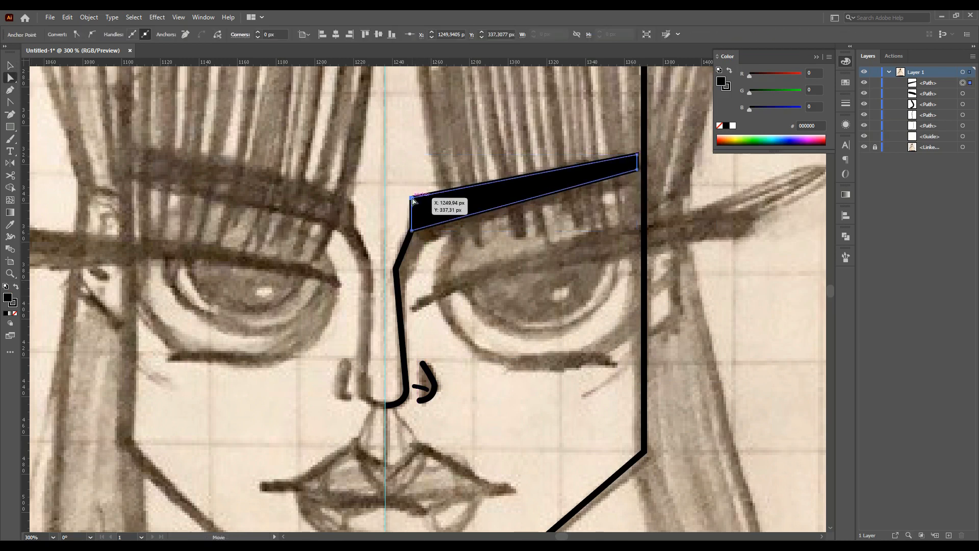
{"action": "left_click", "coordinate": [656, 170]}
{"action": "left_click", "coordinate": [417, 218]}
{"action": "left_click_drag", "start_coordinate": [418, 217], "coordinate": [413, 230]}
Draw an ellipse about 111 × 86 px around the right eye and nudge it into place
{"action": "left_click", "coordinate": [566, 329]}
{"action": "scroll", "coordinate": [446, 208], "scroll_direction": "down", "scroll_amount": 2}
{"action": "mouse_move", "coordinate": [447, 180]}
{"action": "left_mouse_down"}
{"action": "mouse_move", "coordinate": [656, 337]}
{"action": "mouse_move", "coordinate": [656, 349]}
{"action": "left_mouse_up"}
{"action": "key", "text": "v"}
{"action": "left_click_drag", "start_coordinate": [552, 265], "coordinate": [541, 233]}
{"action": "left_click_drag", "start_coordinate": [644, 234], "coordinate": [652, 234]}
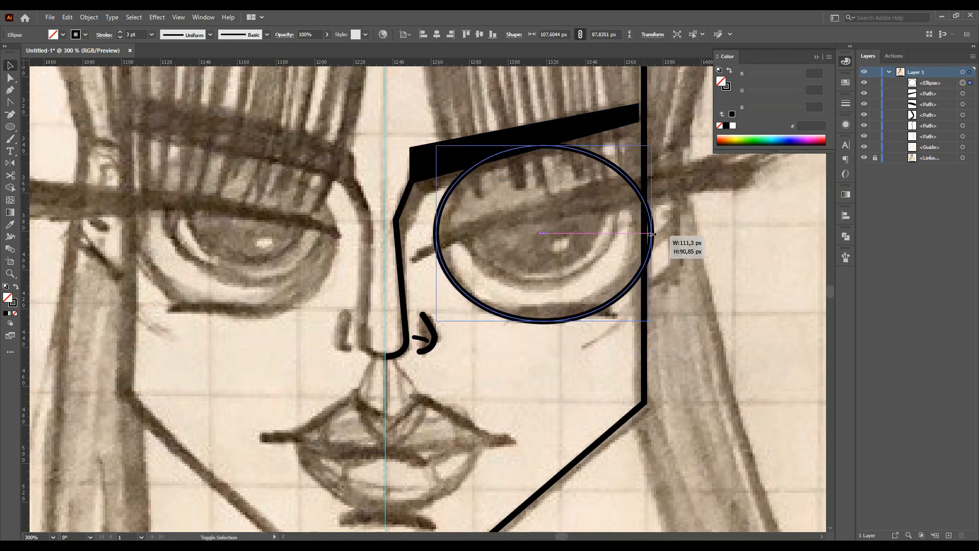
{"action": "left_click_drag", "start_coordinate": [543, 145], "coordinate": [545, 154]}
{"action": "key", "text": "Down"}
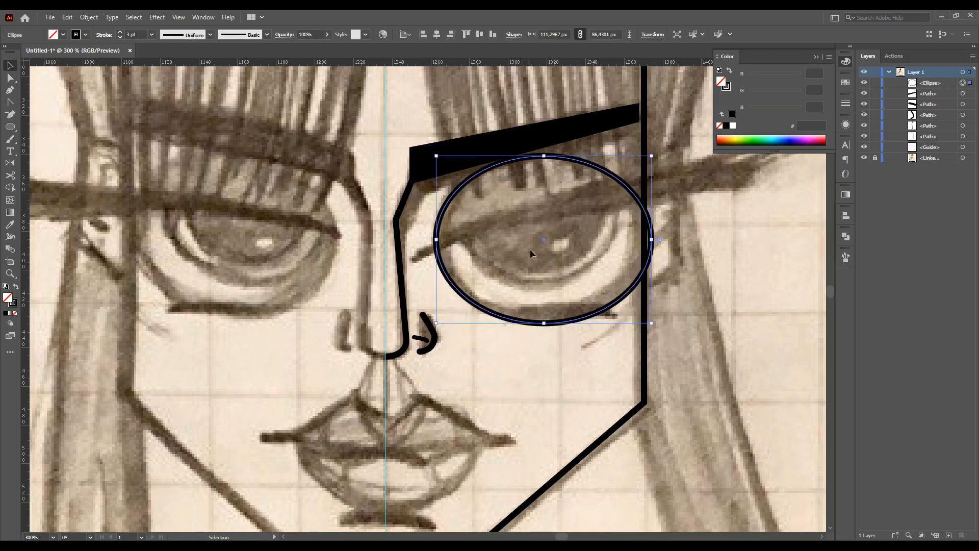
Draw two smaller ellipses inside the eye for the iris and pupil, plus a small circle
{"action": "left_click", "coordinate": [558, 234]}
{"action": "scroll", "coordinate": [596, 266], "scroll_direction": "up", "scroll_amount": 2}
{"action": "scroll", "coordinate": [596, 265], "scroll_direction": "up", "scroll_amount": 1}
{"action": "left_click_drag", "start_coordinate": [600, 229], "coordinate": [599, 244], "text": "alt"}
{"action": "left_click_drag", "start_coordinate": [544, 232], "coordinate": [589, 225], "text": "shift"}
{"action": "left_click_drag", "start_coordinate": [540, 275], "coordinate": [540, 271], "text": "alt"}
{"action": "left_click_drag", "start_coordinate": [540, 208], "coordinate": [540, 227], "text": "shift"}
{"action": "left_click", "coordinate": [570, 313]}
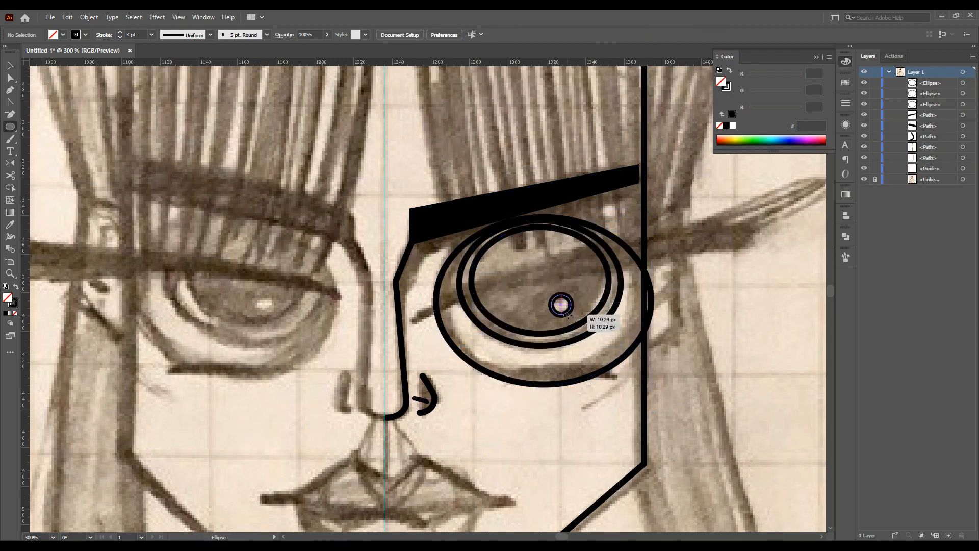
{"action": "left_click_drag", "start_coordinate": [552, 294], "coordinate": [576, 318], "text": "shift"}
Fill the two inner ellipses with black
{"action": "key", "text": "v"}
{"action": "left_click", "coordinate": [542, 334]}
{"action": "left_click", "coordinate": [6, 313]}
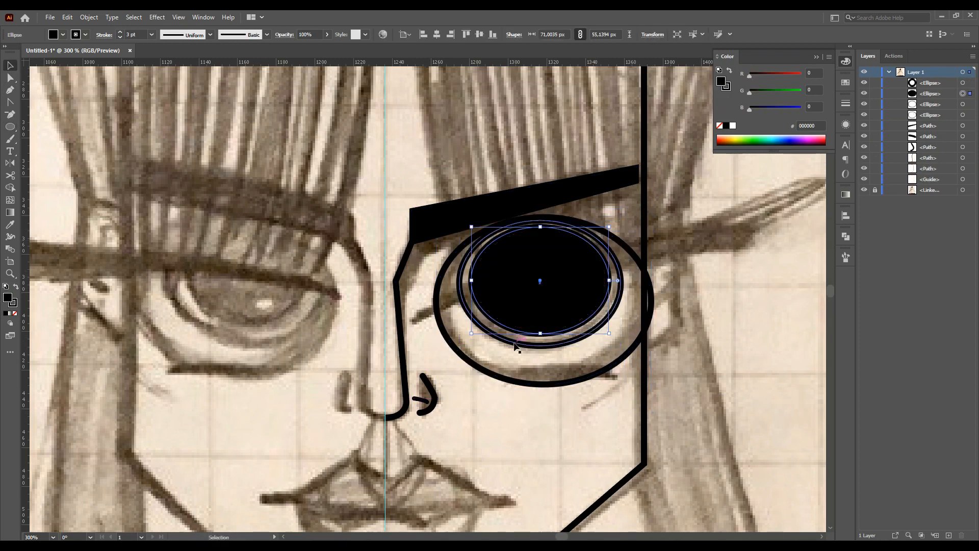
{"action": "left_click", "coordinate": [517, 345]}
{"action": "left_click", "coordinate": [6, 313]}
{"action": "left_click", "coordinate": [14, 304]}
{"action": "left_click", "coordinate": [15, 313]}
{"action": "left_click", "coordinate": [7, 297]}
{"action": "left_click", "coordinate": [520, 296]}
Set the iris ellipse's opacity to 45%
{"action": "left_click", "coordinate": [327, 35]}
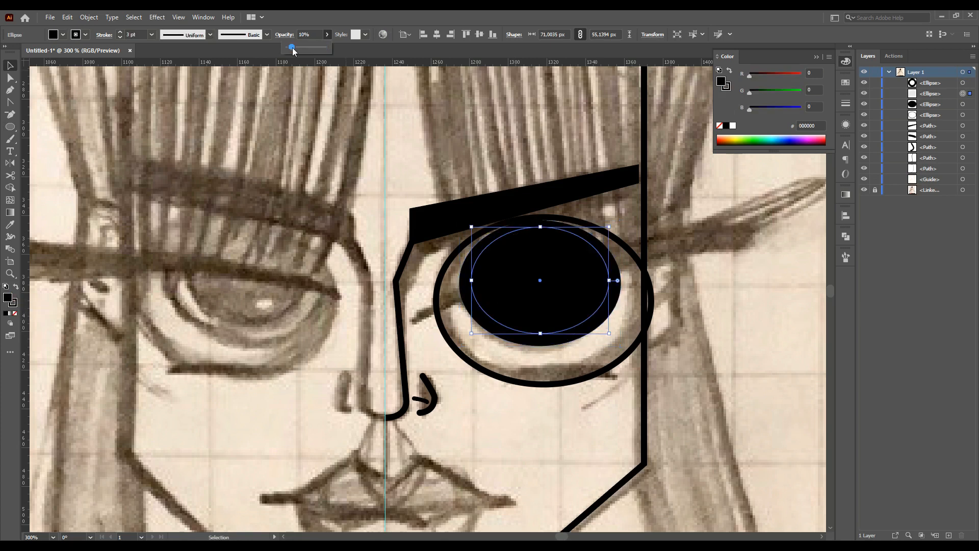
{"action": "left_click", "coordinate": [523, 341]}
{"action": "type", "text": "25"}
{"action": "key", "text": "Return"}
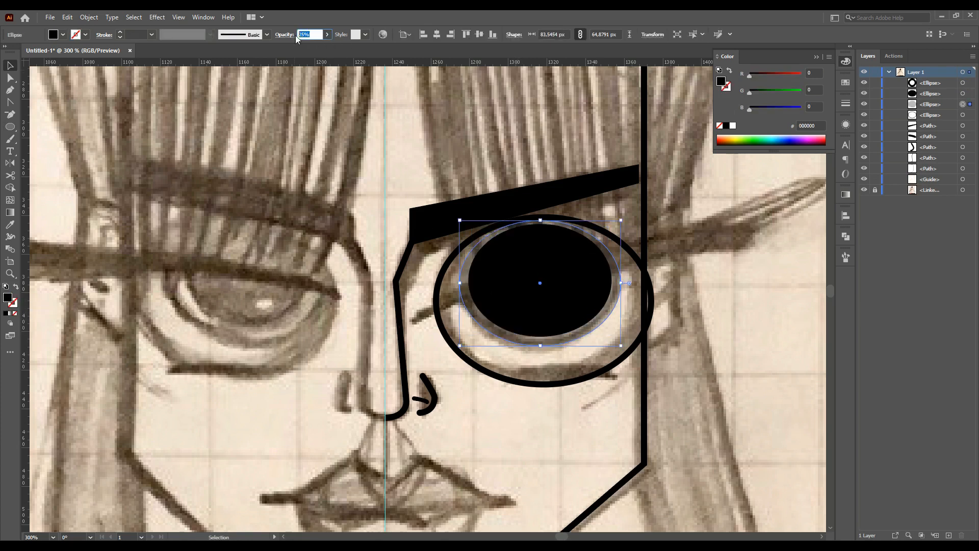
{"action": "left_click", "coordinate": [520, 391]}
{"action": "left_click", "coordinate": [516, 340]}
{"action": "left_click_drag", "start_coordinate": [311, 34], "coordinate": [289, 35]}
{"action": "type", "text": "45"}
{"action": "key", "text": "Return"}
Fill the outer eye ellipse with white
{"action": "left_click", "coordinate": [533, 406]}
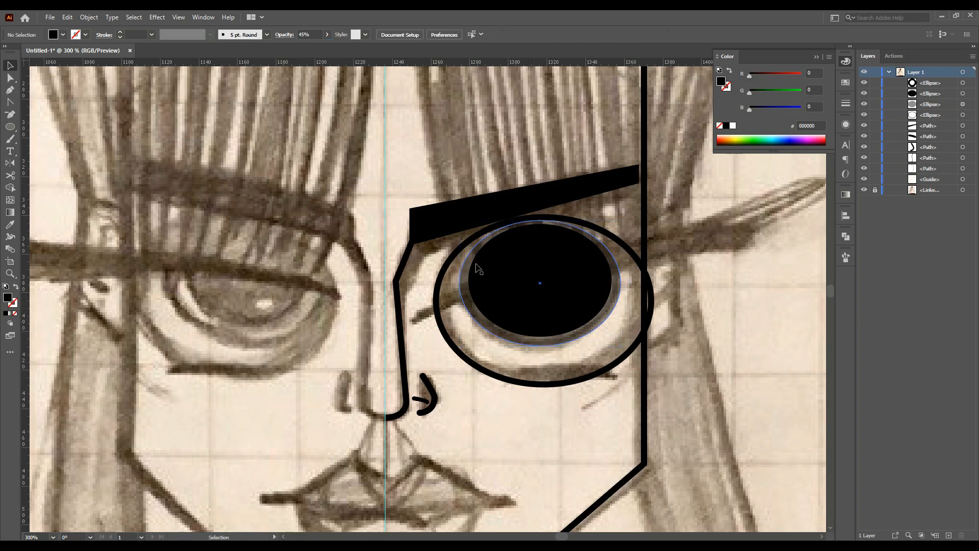
{"action": "scroll", "coordinate": [552, 391], "scroll_direction": "up", "scroll_amount": 2}
{"action": "left_click", "coordinate": [552, 422]}
{"action": "left_click", "coordinate": [734, 126]}
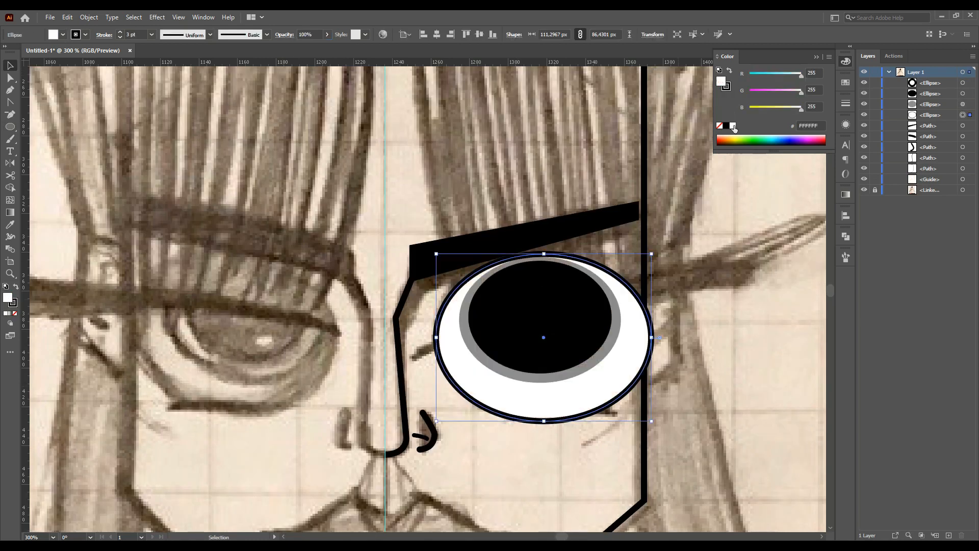
Cut the outer eye ellipse at its left and right points with the Scissors tool
{"action": "left_click", "coordinate": [10, 175]}
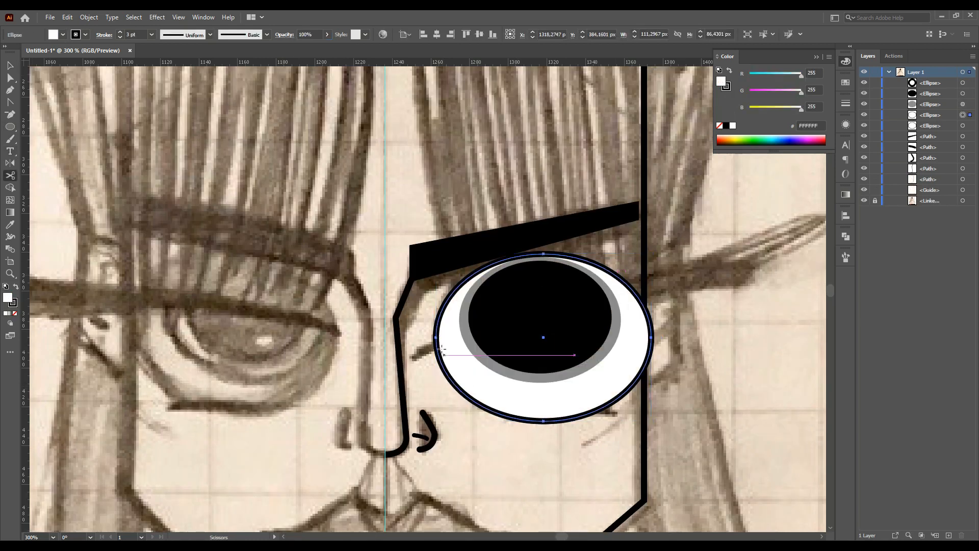
{"action": "left_click", "coordinate": [459, 298]}
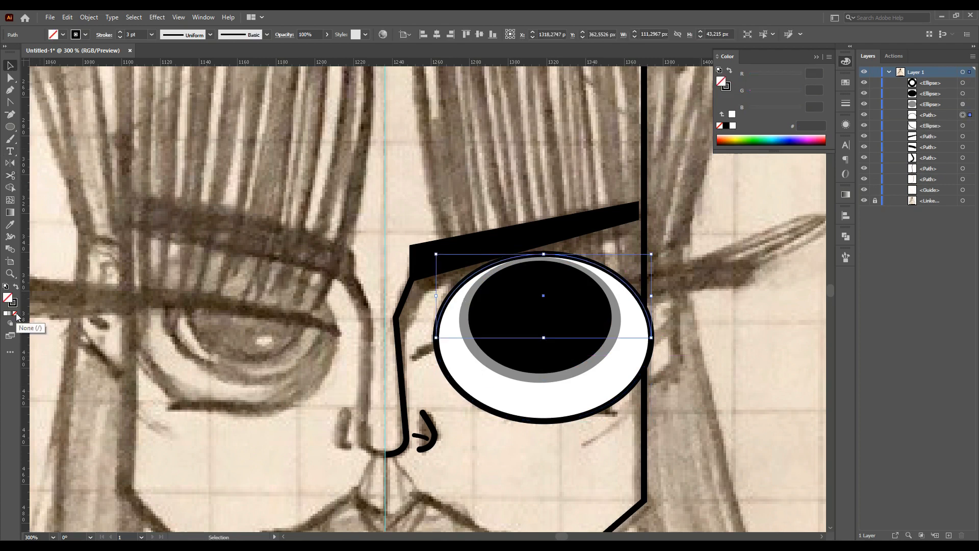
{"action": "left_click", "coordinate": [436, 337]}
{"action": "left_click_drag", "start_coordinate": [555, 309], "coordinate": [600, 307]}
{"action": "left_click", "coordinate": [651, 337]}
Fill the upper half with beige BFA995 as an eyelid and move it to the top of the stacking order
{"action": "key", "text": "a"}
{"action": "mouse_move", "coordinate": [651, 337]}
{"action": "left_mouse_down"}
{"action": "mouse_move", "coordinate": [642, 305]}
{"action": "mouse_move", "coordinate": [643, 346]}
{"action": "left_mouse_up"}
{"action": "double_click", "coordinate": [7, 297]}
{"action": "left_click", "coordinate": [515, 259]}
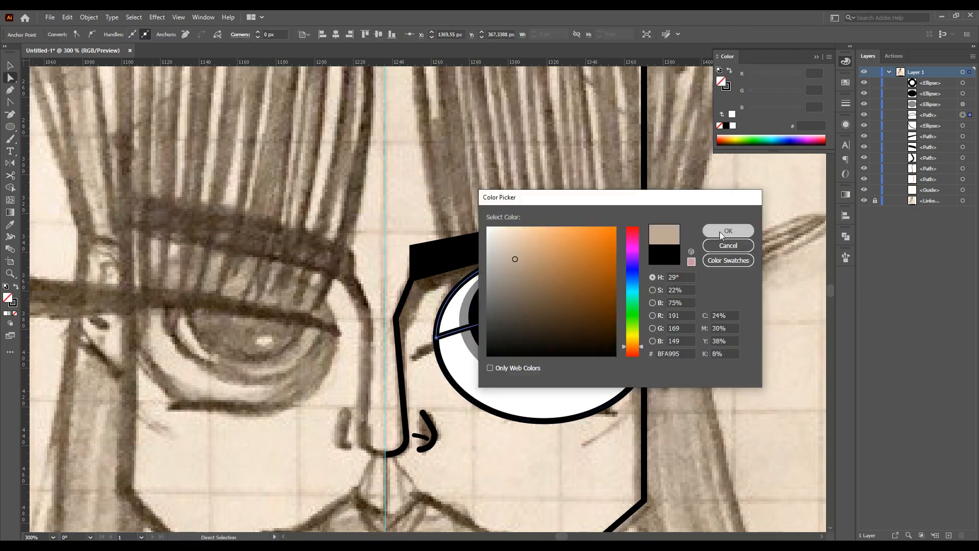
{"action": "left_click", "coordinate": [729, 229]}
{"action": "left_click_drag", "start_coordinate": [932, 115], "coordinate": [930, 78]}
{"action": "left_click", "coordinate": [567, 452]}
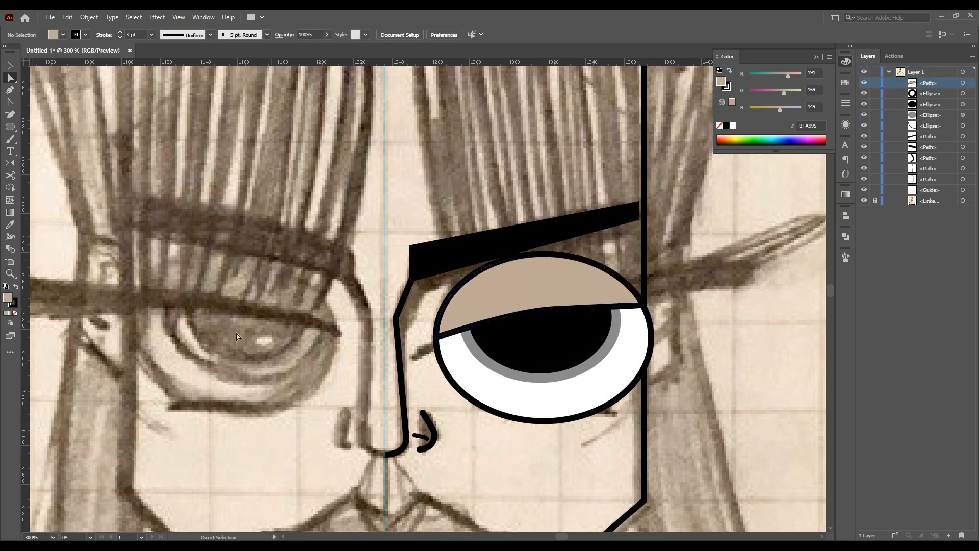
Draw a curved eyeliner stroke along the left eye's upper lid with the Pen tool
{"action": "key", "text": "p"}
{"action": "scroll", "coordinate": [709, 293], "scroll_direction": "down", "scroll_amount": 1}
{"action": "left_click", "coordinate": [459, 322]}
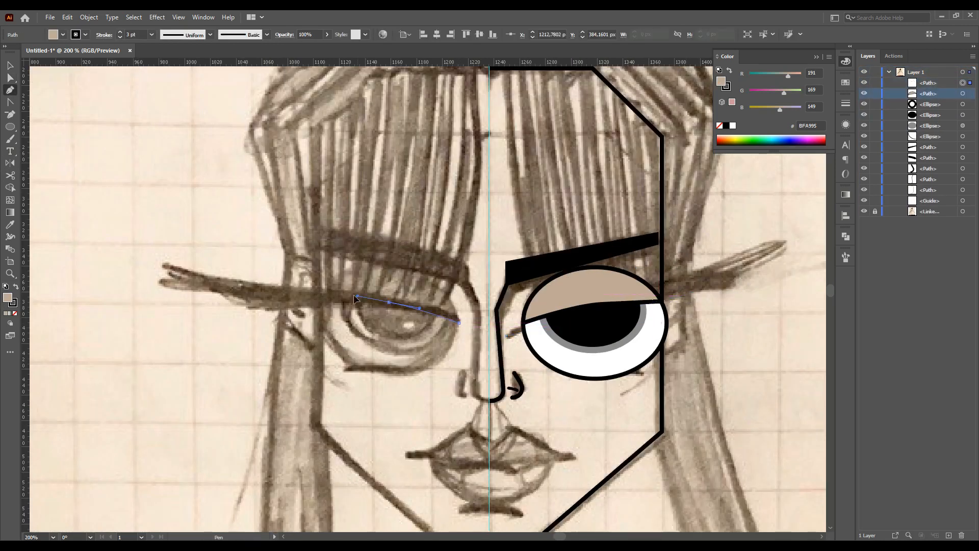
{"action": "left_click_drag", "start_coordinate": [389, 302], "coordinate": [326, 292]}
{"action": "left_click_drag", "start_coordinate": [148, 259], "coordinate": [124, 239]}
{"action": "left_click", "coordinate": [14, 313]}
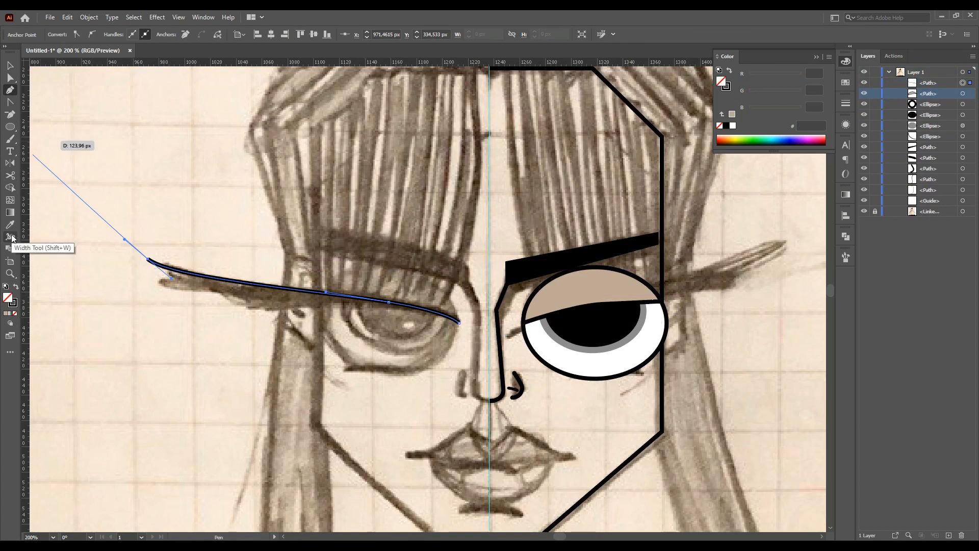
{"action": "left_click_drag", "start_coordinate": [388, 304], "coordinate": [389, 313]}
Reflect the eyeliner stroke across the vertical axis
{"action": "key", "text": "v"}
{"action": "double_click", "coordinate": [11, 163]}
{"action": "left_click", "coordinate": [439, 227]}
{"action": "left_click", "coordinate": [423, 239]}
{"action": "key", "text": "Escape"}
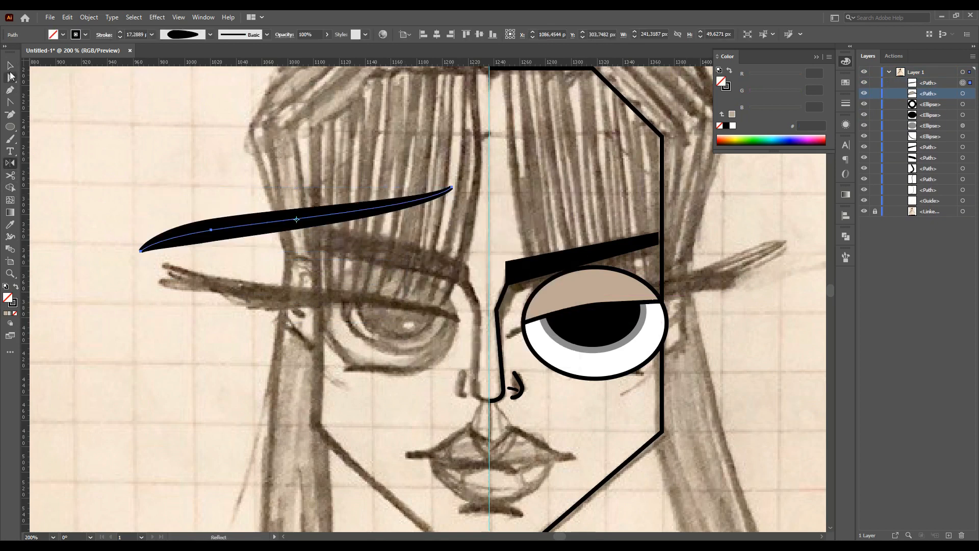
Move the reflected eyeliner over the right eye and resize it to fit the eyelid
{"action": "left_click_drag", "start_coordinate": [244, 231], "coordinate": [609, 313]}
{"action": "scroll", "coordinate": [647, 334], "scroll_direction": "right", "scroll_amount": 3}
{"action": "left_click_drag", "start_coordinate": [653, 337], "coordinate": [655, 326]}
{"action": "left_click_drag", "start_coordinate": [546, 293], "coordinate": [544, 284]}
{"action": "left_click_drag", "start_coordinate": [656, 321], "coordinate": [656, 324]}
{"action": "left_click_drag", "start_coordinate": [541, 286], "coordinate": [541, 289]}
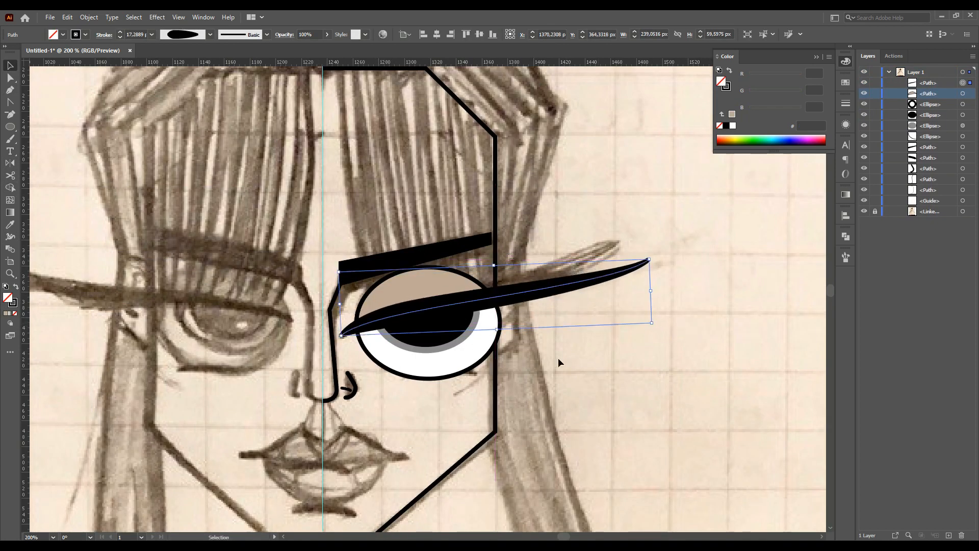
Thicken the middle of the eyeliner and taper its ends with the Width tool
{"action": "left_click", "coordinate": [11, 236]}
{"action": "scroll", "coordinate": [367, 346], "scroll_direction": "up", "scroll_amount": 6}
{"action": "left_click_drag", "start_coordinate": [232, 333], "coordinate": [224, 325]}
{"action": "scroll", "coordinate": [258, 357], "scroll_direction": "down", "scroll_amount": 6}
{"action": "scroll", "coordinate": [579, 275], "scroll_direction": "up", "scroll_amount": 5}
{"action": "left_click_drag", "start_coordinate": [457, 311], "coordinate": [451, 303]}
{"action": "scroll", "coordinate": [476, 347], "scroll_direction": "down", "scroll_amount": 6}
{"action": "scroll", "coordinate": [663, 383], "scroll_direction": "up", "scroll_amount": 3}
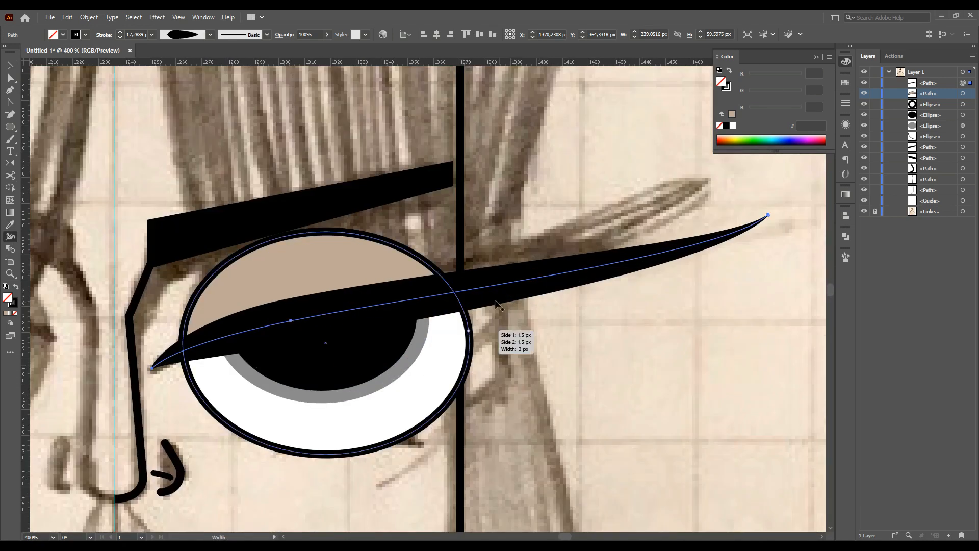
{"action": "left_click_drag", "start_coordinate": [289, 321], "coordinate": [295, 346]}
{"action": "left_click", "coordinate": [503, 279]}
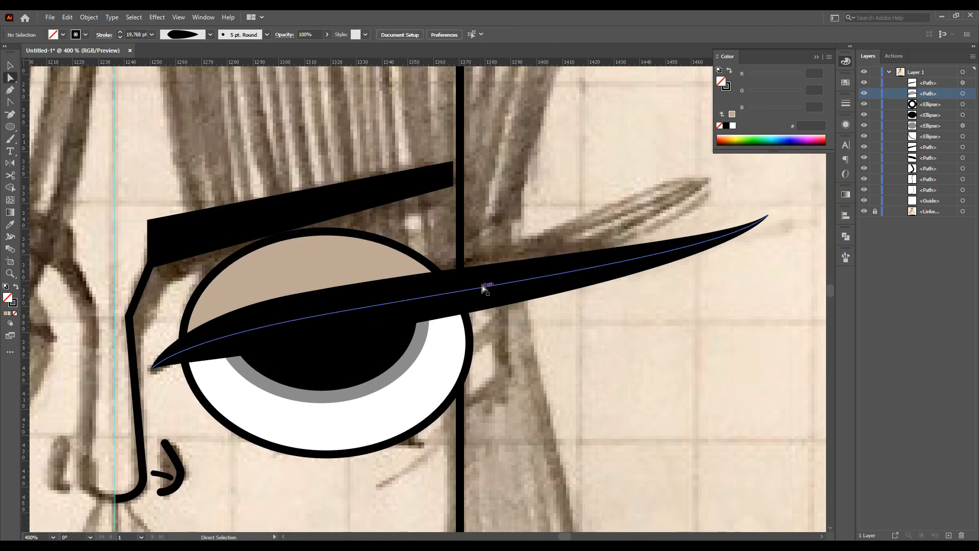
{"action": "left_click", "coordinate": [482, 286]}
{"action": "left_click_drag", "start_coordinate": [722, 259], "coordinate": [703, 285]}
{"action": "left_click", "coordinate": [687, 304]}
{"action": "scroll", "coordinate": [685, 305], "scroll_direction": "down", "scroll_amount": 3}
{"action": "scroll", "coordinate": [702, 364], "scroll_direction": "up", "scroll_amount": 1}
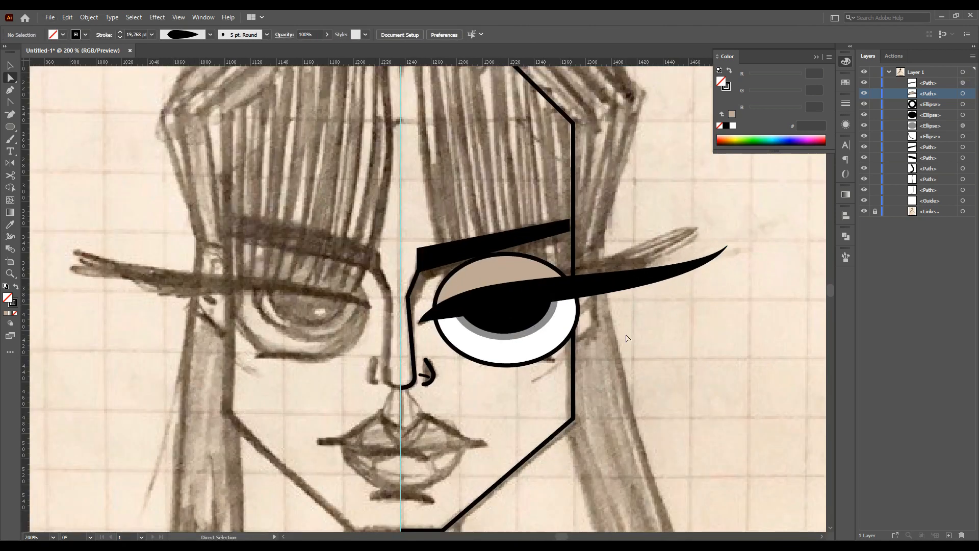
Draw the philtrum lines from the nose base down to the upper lip's peak and center with the Pen tool
{"action": "left_click", "coordinate": [11, 91]}
{"action": "scroll", "coordinate": [414, 319], "scroll_direction": "up", "scroll_amount": 2}
{"action": "left_click", "coordinate": [404, 236]}
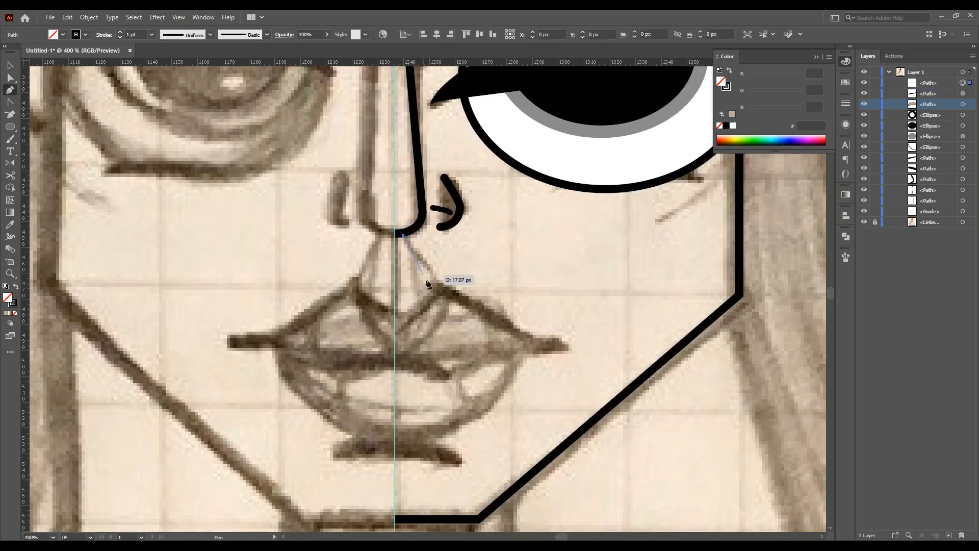
{"action": "left_click", "coordinate": [436, 286]}
{"action": "left_click", "coordinate": [395, 320]}
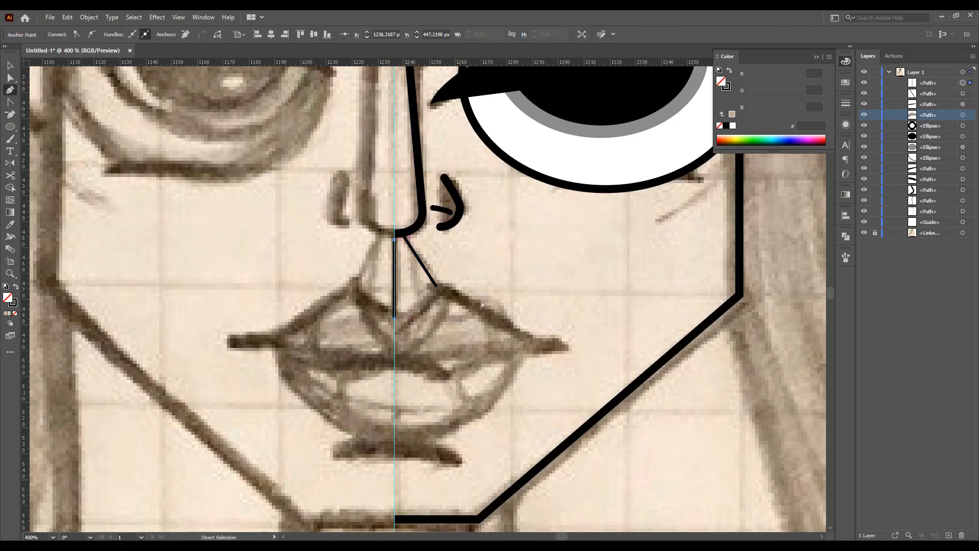
Draw the upper lip's right slope from the peak toward the mouth corner with a 3 pt stroke
{"action": "left_click", "coordinate": [441, 286]}
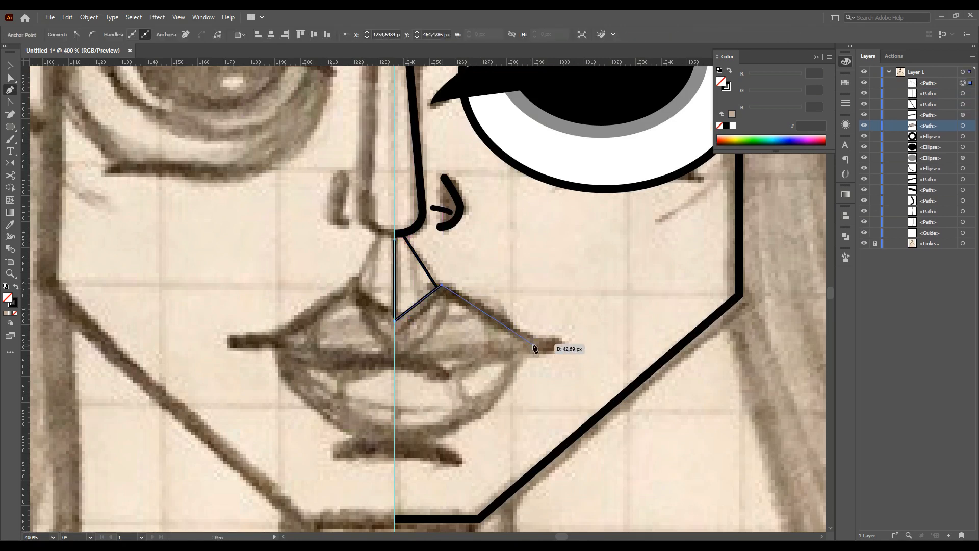
{"action": "left_click", "coordinate": [846, 103]}
{"action": "left_click", "coordinate": [789, 115]}
{"action": "left_click", "coordinate": [806, 184]}
{"action": "key", "text": "Escape"}
Draw the curved mouth line from the lip center to the right corner and remove an extra anchor
{"action": "left_click", "coordinate": [395, 363]}
{"action": "left_click_drag", "start_coordinate": [527, 340], "coordinate": [524, 340]}
{"action": "scroll", "coordinate": [558, 351], "scroll_direction": "up", "scroll_amount": 3}
{"action": "left_click", "coordinate": [560, 345]}
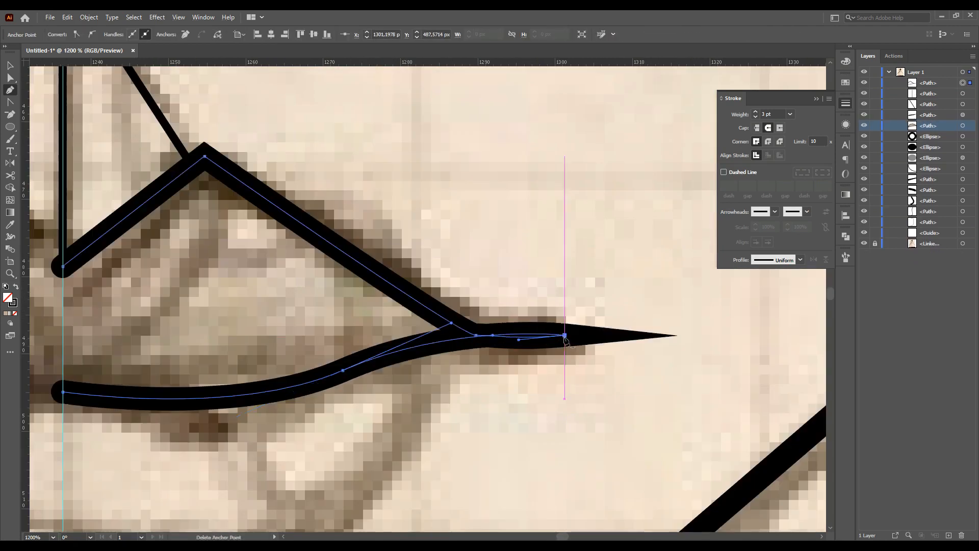
{"action": "scroll", "coordinate": [294, 286], "scroll_direction": "down", "scroll_amount": 2}
{"action": "left_click_drag", "start_coordinate": [182, 342], "coordinate": [252, 359]}
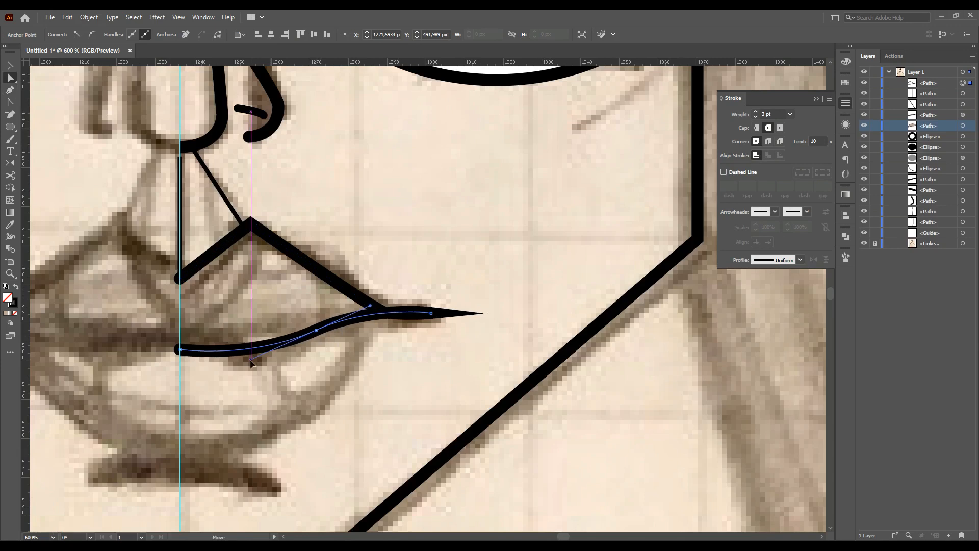
Adjust the mouth line's curve near its right corner by moving an anchor
{"action": "left_click_drag", "start_coordinate": [371, 308], "coordinate": [369, 314]}
{"action": "left_click", "coordinate": [392, 352]}
{"action": "scroll", "coordinate": [392, 352], "scroll_direction": "down", "scroll_amount": 2}
{"action": "scroll", "coordinate": [255, 424], "scroll_direction": "up", "scroll_amount": 2}
Draw the lower lip's curved outline and the short line beneath it with the Pen tool
{"action": "left_click", "coordinate": [318, 382]}
{"action": "left_click_drag", "start_coordinate": [426, 352], "coordinate": [500, 290]}
{"action": "left_click_drag", "start_coordinate": [524, 240], "coordinate": [480, 233]}
{"action": "left_click", "coordinate": [318, 249]}
{"action": "left_click", "coordinate": [489, 401], "text": "ctrl"}
{"action": "scroll", "coordinate": [434, 397], "scroll_direction": "down", "scroll_amount": 1}
{"action": "left_click", "coordinate": [417, 405]}
{"action": "left_click_drag", "start_coordinate": [318, 386], "coordinate": [262, 388]}
{"action": "left_click", "coordinate": [439, 383], "text": "ctrl"}
{"action": "scroll", "coordinate": [168, 192], "scroll_direction": "up", "scroll_amount": 2}
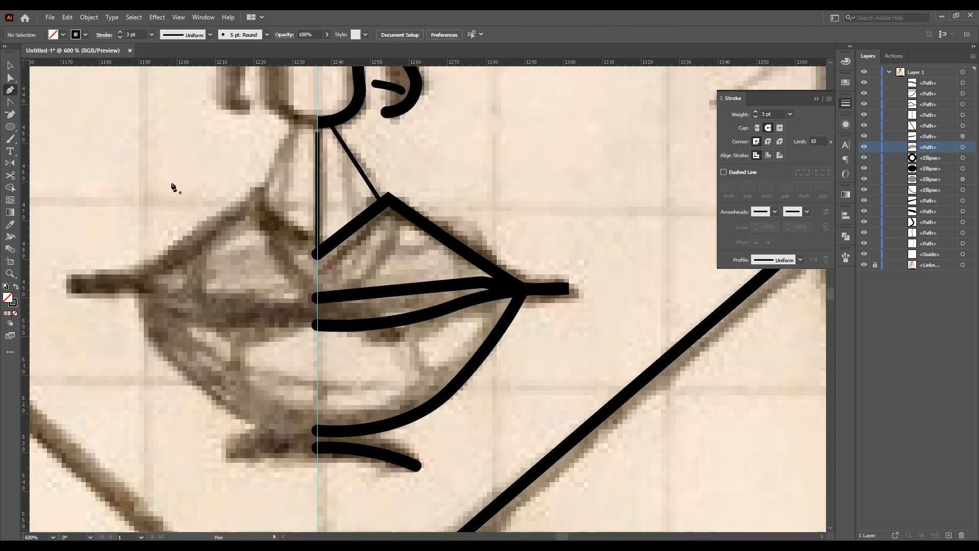
Mirror a copy of the lip paths across the vertical center line with the Reflect tool
{"action": "left_click", "coordinate": [11, 68]}
{"action": "left_click", "coordinate": [482, 354]}
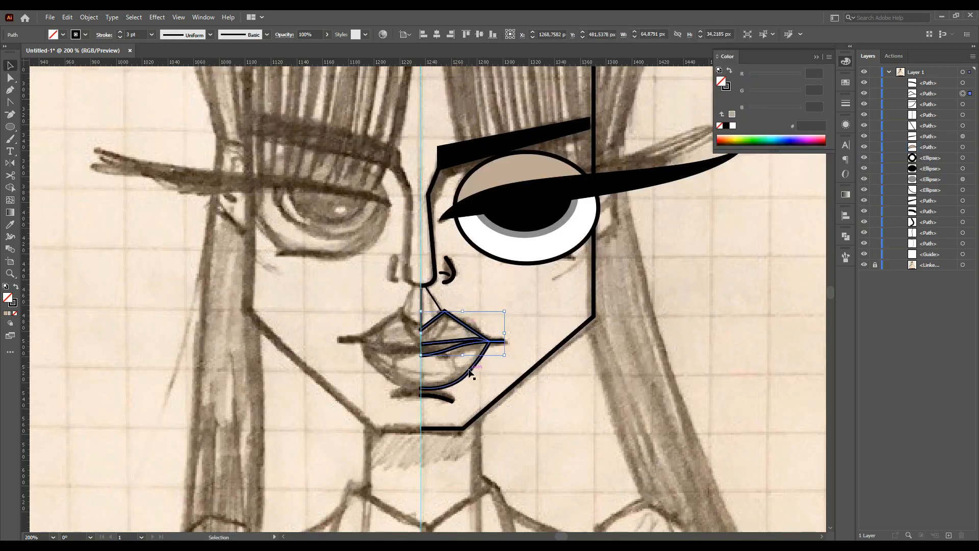
{"action": "key", "text": "o"}
{"action": "key", "text": "Return"}
{"action": "left_click", "coordinate": [498, 345]}
Join the left and right halves of the mouth line and upper lip at their center anchors
{"action": "key", "text": "v"}
{"action": "scroll", "coordinate": [494, 322], "scroll_direction": "up", "scroll_amount": 3}
{"action": "left_click_drag", "start_coordinate": [501, 316], "coordinate": [411, 369]}
{"action": "scroll", "coordinate": [438, 291], "scroll_direction": "up", "scroll_amount": 2}
{"action": "left_click", "coordinate": [413, 325]}
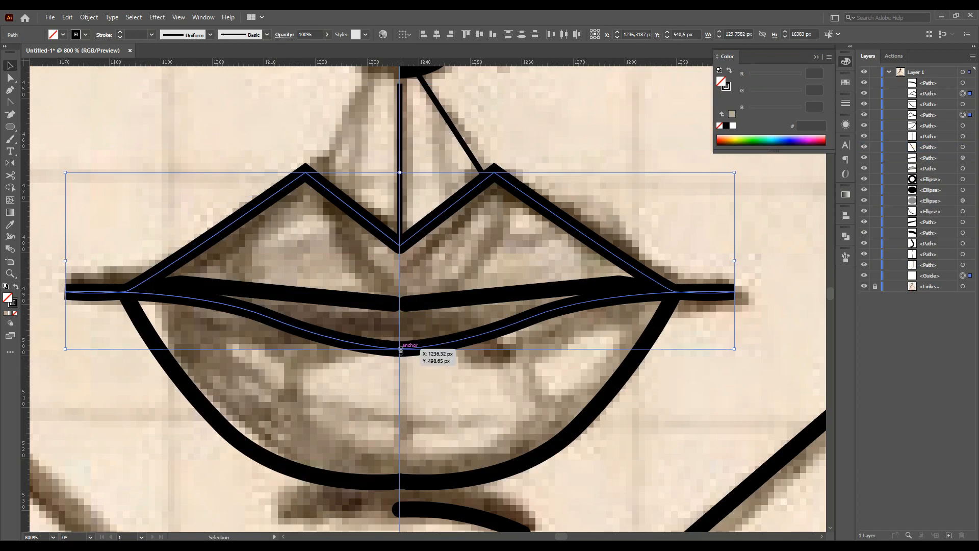
{"action": "right_click", "coordinate": [399, 347]}
{"action": "left_click", "coordinate": [389, 410]}
{"action": "left_click", "coordinate": [400, 409]}
{"action": "key", "text": "Delete"}
{"action": "left_click", "coordinate": [403, 350]}
{"action": "left_click", "coordinate": [397, 350], "text": "shift"}
{"action": "right_click", "coordinate": [400, 351]}
{"action": "left_click", "coordinate": [434, 269]}
{"action": "right_click", "coordinate": [401, 246]}
{"action": "left_click", "coordinate": [429, 360]}
Join the two halves of the lower lip outline at the center
{"action": "left_click", "coordinate": [588, 300]}
{"action": "scroll", "coordinate": [408, 439], "scroll_direction": "down", "scroll_amount": 1}
{"action": "left_click_drag", "start_coordinate": [384, 429], "coordinate": [416, 460]}
{"action": "right_click", "coordinate": [401, 449]}
{"action": "left_click", "coordinate": [429, 308]}
{"action": "left_click", "coordinate": [519, 406]}
{"action": "left_click", "coordinate": [540, 417]}
{"action": "left_click", "coordinate": [602, 214]}
Fill the lip shapes with white
{"action": "double_click", "coordinate": [8, 298]}
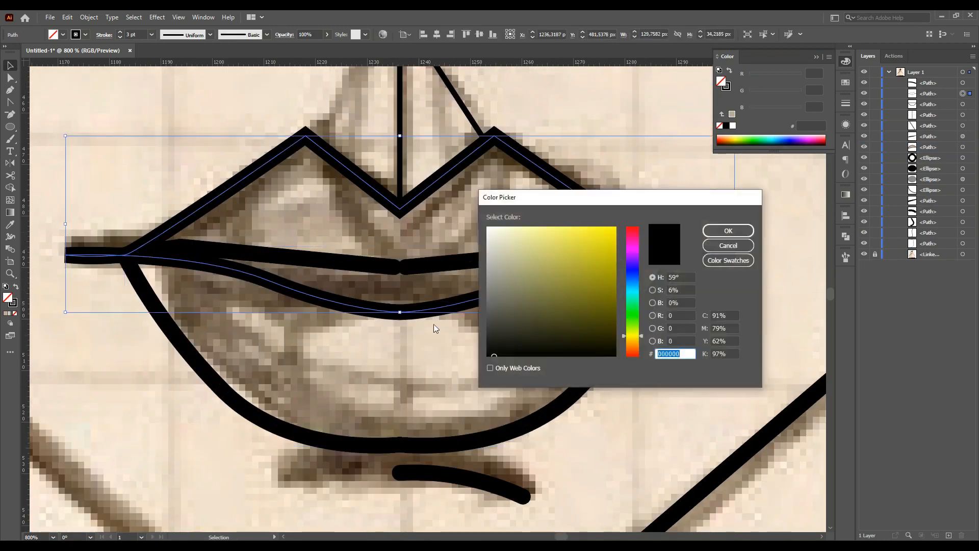
{"action": "left_click_drag", "start_coordinate": [512, 322], "coordinate": [486, 225]}
{"action": "key", "text": "Return"}
{"action": "scroll", "coordinate": [368, 328], "scroll_direction": "down", "scroll_amount": 2}
{"action": "left_click", "coordinate": [354, 388]}
{"action": "left_click", "coordinate": [6, 313]}
{"action": "left_click", "coordinate": [533, 377]}
{"action": "scroll", "coordinate": [485, 357], "scroll_direction": "down", "scroll_amount": 1}
{"action": "scroll", "coordinate": [484, 357], "scroll_direction": "up", "scroll_amount": 1}
{"action": "scroll", "coordinate": [426, 334], "scroll_direction": "up", "scroll_amount": 1}
{"action": "left_click", "coordinate": [392, 278]}
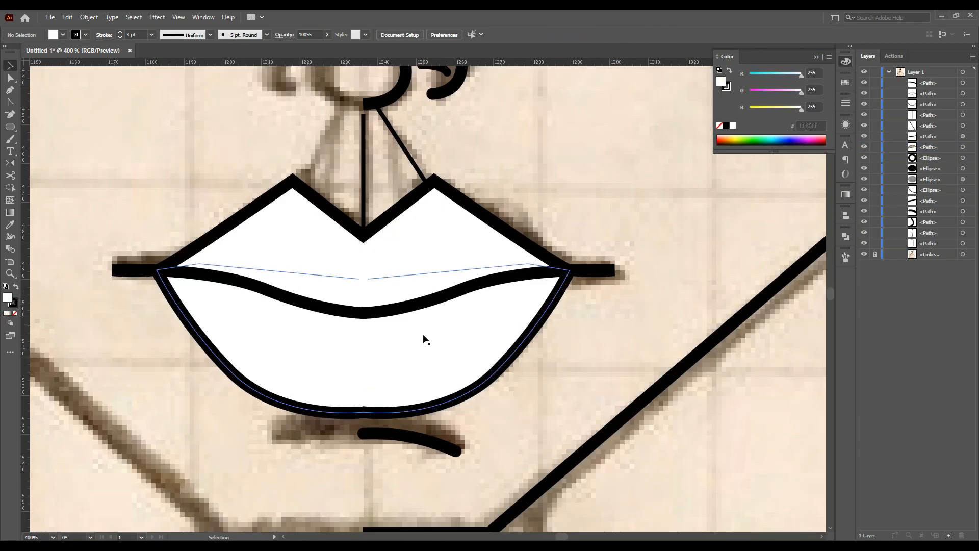
Mirror a copy of the short line under the lips across the vertical center
{"action": "key", "text": "a"}
{"action": "key", "text": "v"}
{"action": "left_click", "coordinate": [535, 351]}
{"action": "scroll", "coordinate": [411, 356], "scroll_direction": "down", "scroll_amount": 4}
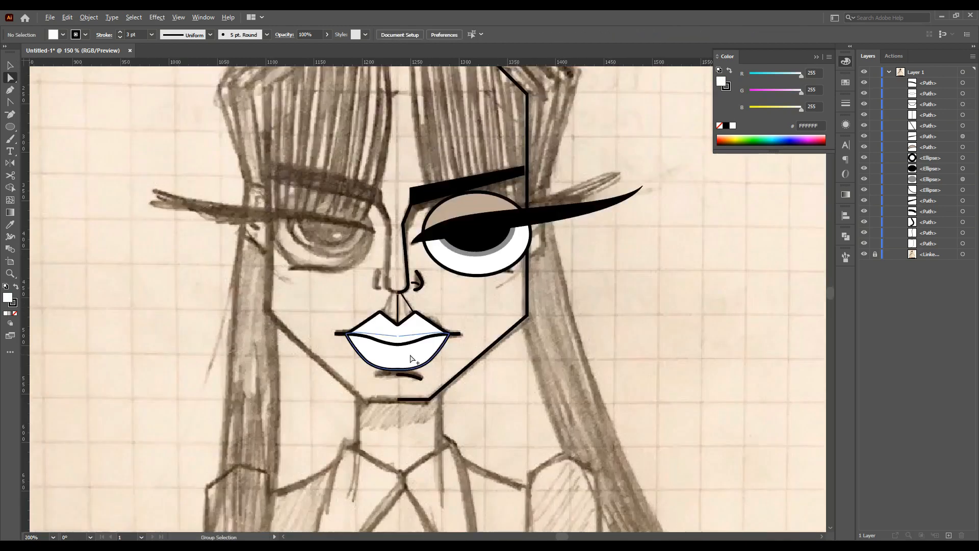
{"action": "scroll", "coordinate": [390, 402], "scroll_direction": "up", "scroll_amount": 4}
{"action": "left_click_drag", "start_coordinate": [427, 384], "coordinate": [422, 388]}
{"action": "scroll", "coordinate": [432, 397], "scroll_direction": "down", "scroll_amount": 3}
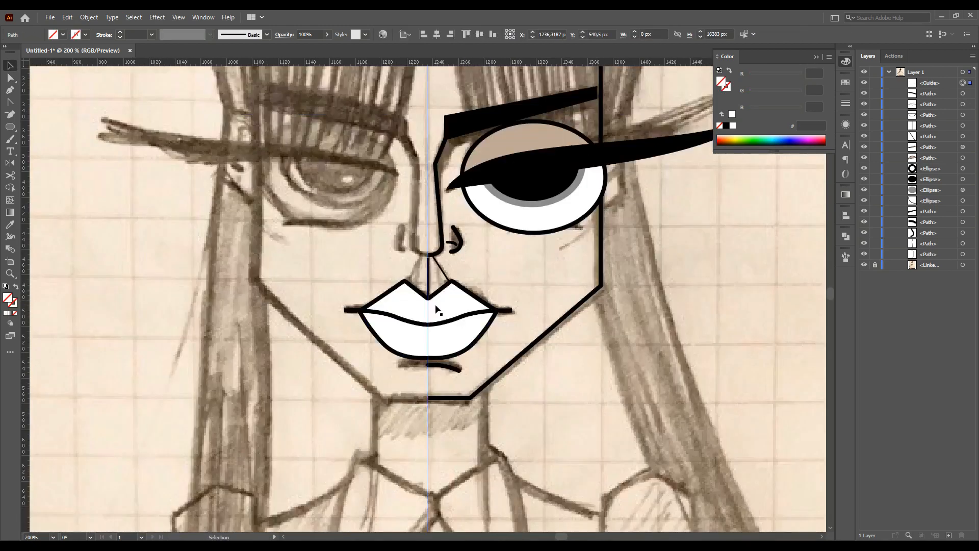
{"action": "scroll", "coordinate": [433, 322], "scroll_direction": "up", "scroll_amount": 4}
{"action": "scroll", "coordinate": [431, 405], "scroll_direction": "down", "scroll_amount": 1}
{"action": "mouse_move", "coordinate": [479, 449]}
{"action": "left_mouse_down"}
{"action": "mouse_move", "coordinate": [434, 459]}
{"action": "mouse_move", "coordinate": [403, 444]}
{"action": "left_mouse_up"}
{"action": "double_click", "coordinate": [11, 164]}
{"action": "key", "text": "Return"}
{"action": "left_click", "coordinate": [9, 65]}
{"action": "left_click", "coordinate": [400, 470]}
Draw the first hair strand curving from the top of the head down to the eyebrow with the Pen tool
{"action": "scroll", "coordinate": [469, 449], "scroll_direction": "down", "scroll_amount": 6}
{"action": "scroll", "coordinate": [470, 403], "scroll_direction": "up", "scroll_amount": 1}
{"action": "scroll", "coordinate": [474, 380], "scroll_direction": "down", "scroll_amount": 2}
{"action": "scroll", "coordinate": [510, 365], "scroll_direction": "up", "scroll_amount": 1}
{"action": "scroll", "coordinate": [540, 350], "scroll_direction": "up", "scroll_amount": 2}
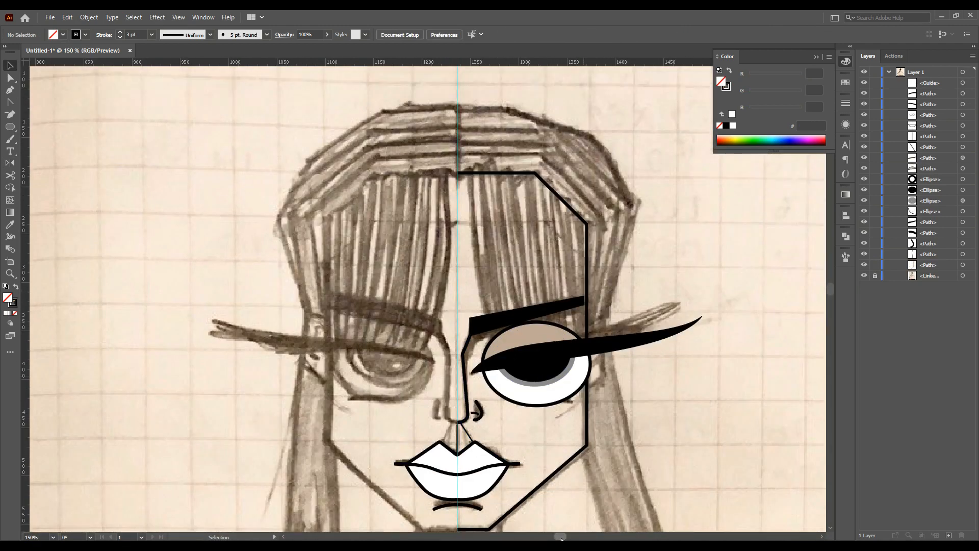
{"action": "scroll", "coordinate": [510, 326], "scroll_direction": "right", "scroll_amount": 2}
{"action": "left_click", "coordinate": [471, 319]}
{"action": "left_click", "coordinate": [10, 78]}
{"action": "scroll", "coordinate": [454, 303], "scroll_direction": "up", "scroll_amount": 4}
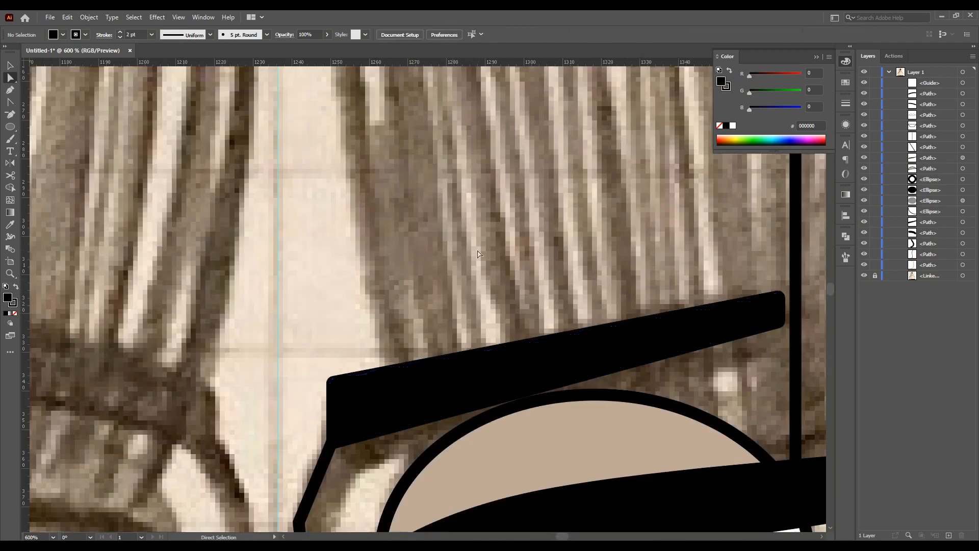
{"action": "left_click", "coordinate": [478, 254]}
{"action": "scroll", "coordinate": [408, 285], "scroll_direction": "down", "scroll_amount": 2}
{"action": "scroll", "coordinate": [307, 229], "scroll_direction": "up", "scroll_amount": 2}
{"action": "key", "text": "p"}
{"action": "scroll", "coordinate": [213, 164], "scroll_direction": "down", "scroll_amount": 1}
{"action": "scroll", "coordinate": [295, 135], "scroll_direction": "up", "scroll_amount": 2}
{"action": "left_click_drag", "start_coordinate": [294, 168], "coordinate": [337, 386]}
{"action": "left_click", "coordinate": [15, 314]}
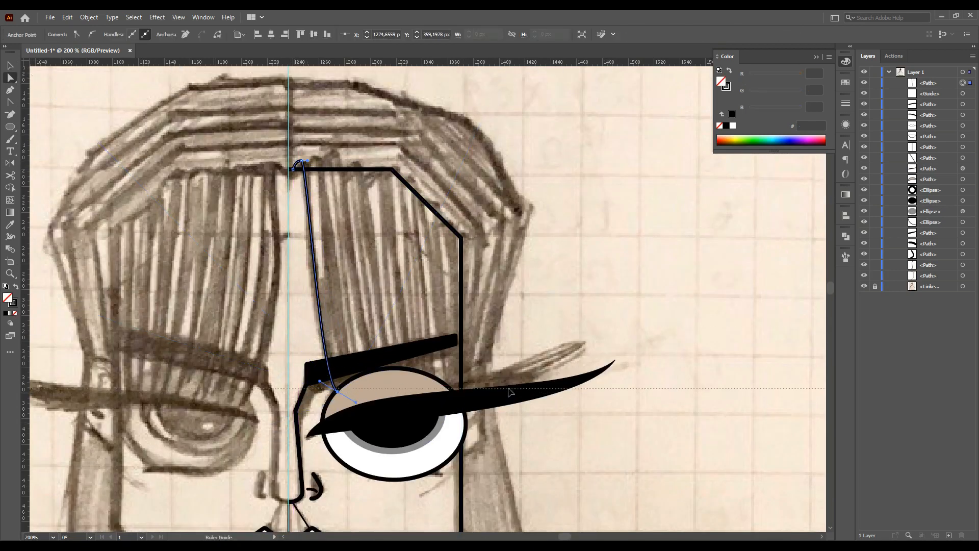
{"action": "left_click_drag", "start_coordinate": [511, 383], "coordinate": [510, 383]}
{"action": "left_click_drag", "start_coordinate": [337, 391], "coordinate": [334, 385]}
Set the hair strand's stroke weight to 3 pt
{"action": "left_click", "coordinate": [846, 105]}
{"action": "key", "text": "v"}
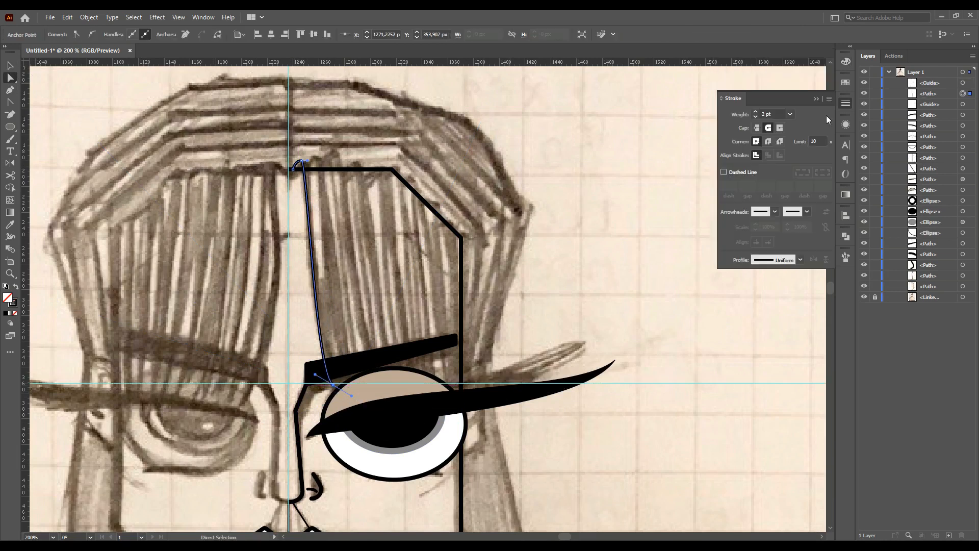
{"action": "left_click", "coordinate": [790, 114]}
{"action": "left_click", "coordinate": [804, 181]}
Duplicate the hair strand about 10 px to the right
{"action": "left_click", "coordinate": [313, 243]}
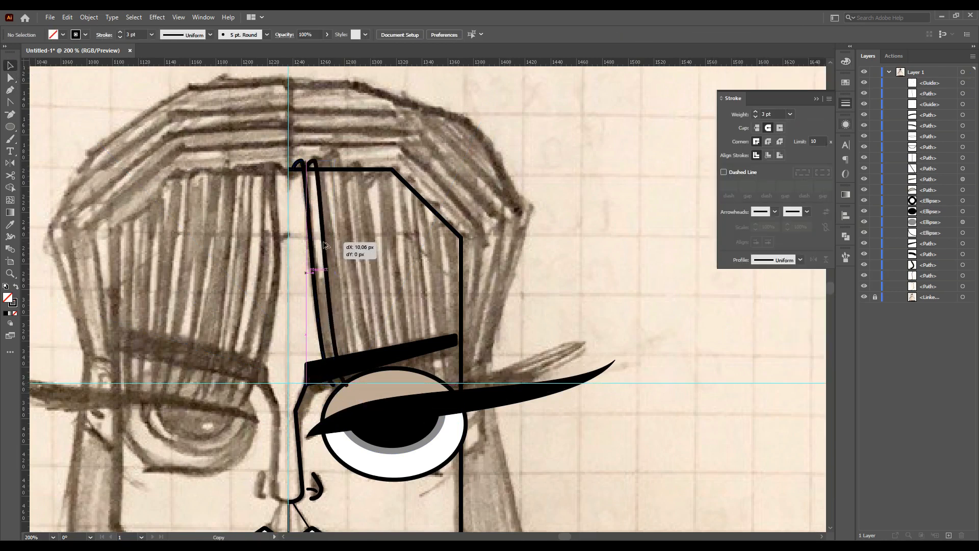
{"action": "left_click_drag", "start_coordinate": [323, 241], "coordinate": [324, 242]}
{"action": "scroll", "coordinate": [298, 161], "scroll_direction": "up", "scroll_amount": 6}
{"action": "left_click_drag", "start_coordinate": [449, 185], "coordinate": [424, 190]}
{"action": "scroll", "coordinate": [424, 190], "scroll_direction": "down", "scroll_amount": 8}
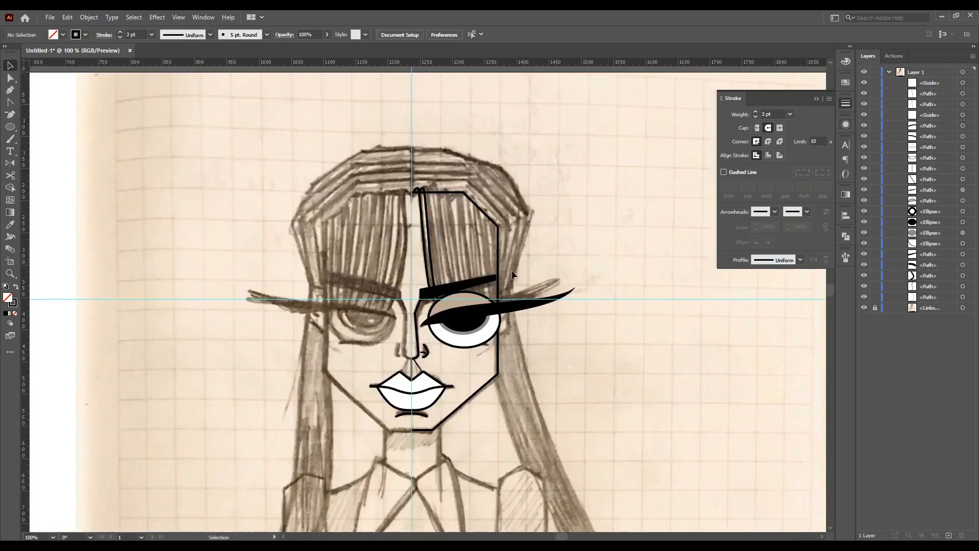
Reshape the duplicated strand by moving its anchors with the Direct Selection tool
{"action": "scroll", "coordinate": [443, 207], "scroll_direction": "up", "scroll_amount": 3}
{"action": "key", "text": "a"}
{"action": "left_click_drag", "start_coordinate": [432, 484], "coordinate": [424, 485]}
{"action": "key", "text": "v"}
{"action": "left_click", "coordinate": [487, 276]}
{"action": "scroll", "coordinate": [487, 276], "scroll_direction": "down", "scroll_amount": 3}
{"action": "scroll", "coordinate": [511, 414], "scroll_direction": "up", "scroll_amount": 2}
{"action": "scroll", "coordinate": [447, 197], "scroll_direction": "up", "scroll_amount": 2}
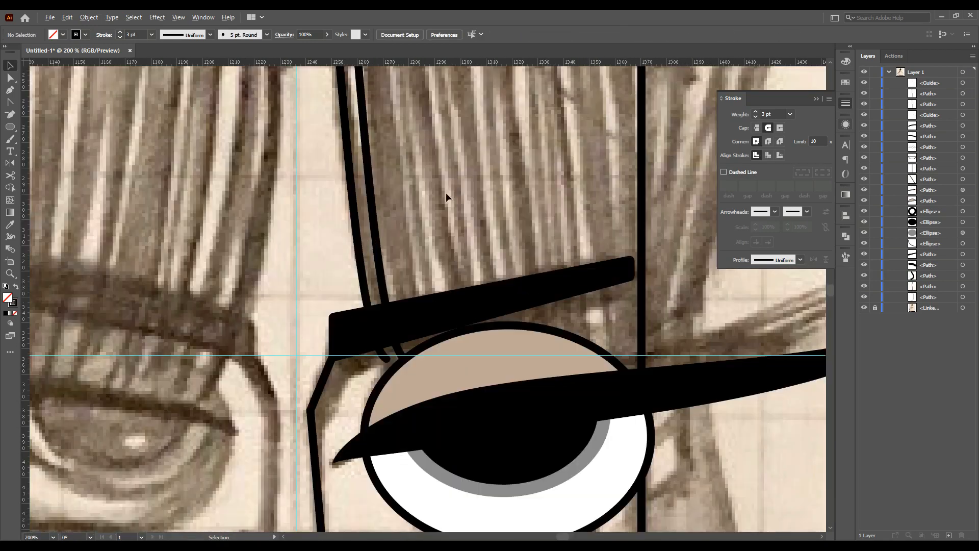
{"action": "key", "text": "a"}
{"action": "left_click", "coordinate": [424, 275]}
{"action": "left_click_drag", "start_coordinate": [367, 341], "coordinate": [368, 285]}
{"action": "key", "text": "v"}
Select the strands across the fringe and move the top anchor of the rightmost strand
{"action": "scroll", "coordinate": [336, 282], "scroll_direction": "down", "scroll_amount": 2}
{"action": "left_click", "coordinate": [337, 199], "text": "shift"}
{"action": "scroll", "coordinate": [348, 164], "scroll_direction": "up", "scroll_amount": 2}
{"action": "scroll", "coordinate": [348, 166], "scroll_direction": "up", "scroll_amount": 3}
{"action": "left_click_drag", "start_coordinate": [331, 204], "coordinate": [387, 204]}
{"action": "left_click", "coordinate": [335, 247], "text": "shift"}
{"action": "left_click", "coordinate": [307, 251], "text": "shift"}
{"action": "left_click_drag", "start_coordinate": [390, 256], "coordinate": [614, 283]}
{"action": "scroll", "coordinate": [504, 263], "scroll_direction": "down", "scroll_amount": 1}
{"action": "scroll", "coordinate": [504, 270], "scroll_direction": "up", "scroll_amount": 4}
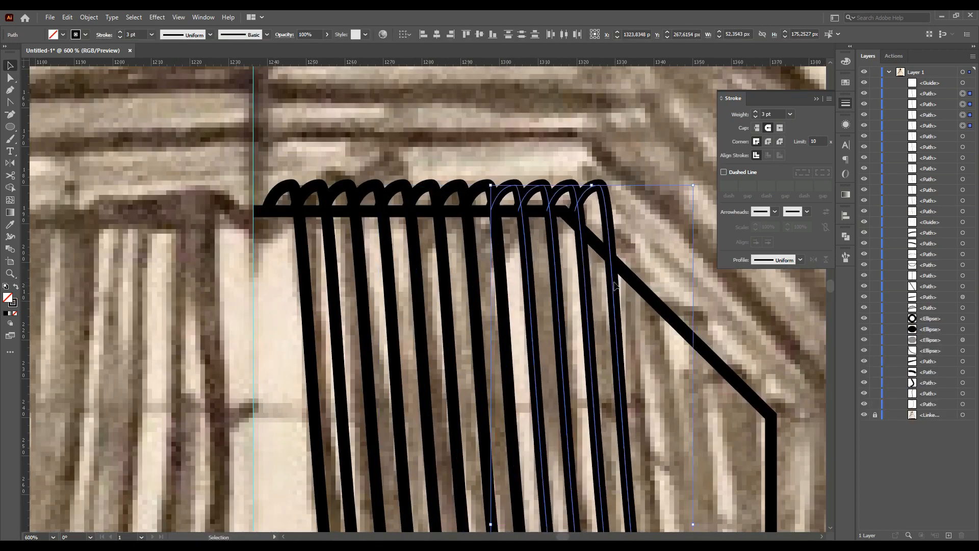
{"action": "scroll", "coordinate": [615, 245], "scroll_direction": "down", "scroll_amount": 4}
{"action": "left_click", "coordinate": [642, 225]}
{"action": "scroll", "coordinate": [644, 229], "scroll_direction": "up", "scroll_amount": 2}
{"action": "left_click_drag", "start_coordinate": [585, 184], "coordinate": [586, 197]}
Copy hair strands diagonally down along the fringe's slanted right edge
{"action": "left_click", "coordinate": [11, 77]}
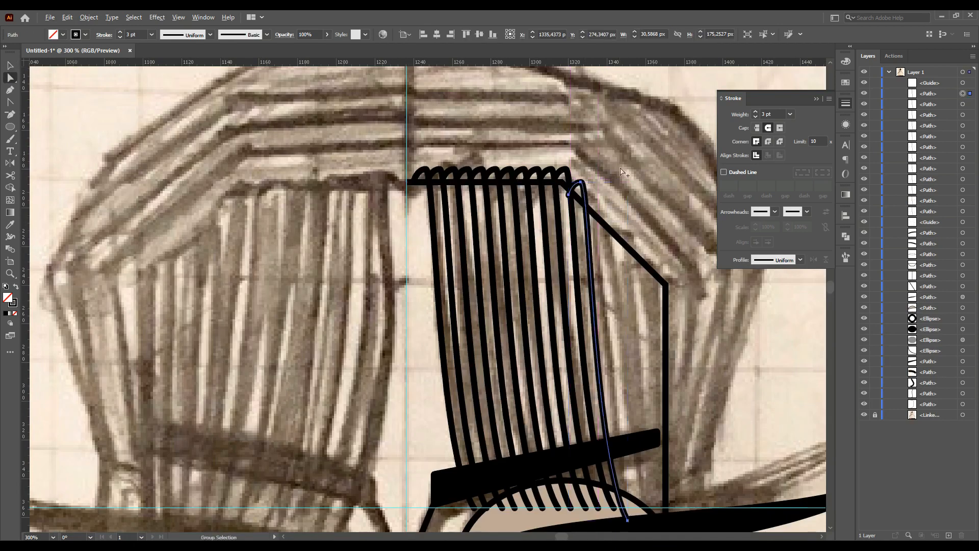
{"action": "scroll", "coordinate": [627, 170], "scroll_direction": "up", "scroll_amount": 3}
{"action": "left_click", "coordinate": [505, 218]}
{"action": "left_click_drag", "start_coordinate": [484, 205], "coordinate": [485, 206]}
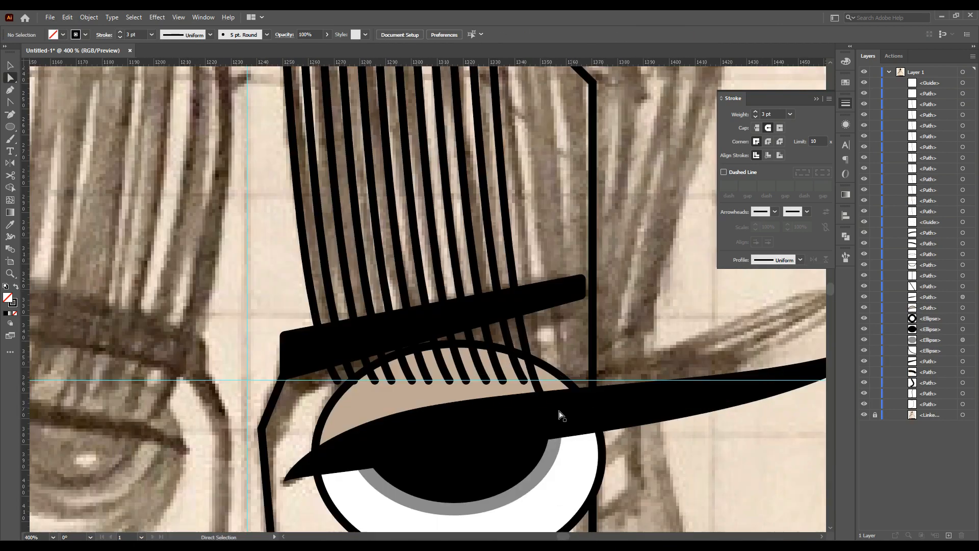
{"action": "left_click_drag", "start_coordinate": [563, 412], "coordinate": [554, 388]}
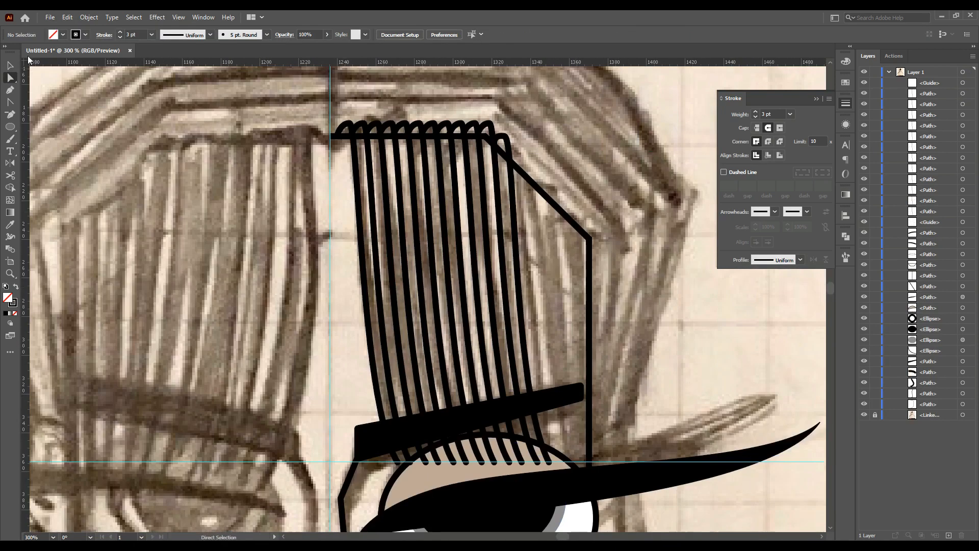
{"action": "left_click", "coordinate": [10, 65]}
{"action": "left_click_drag", "start_coordinate": [516, 226], "coordinate": [531, 240]}
{"action": "left_click", "coordinate": [636, 293]}
{"action": "left_click_drag", "start_coordinate": [529, 197], "coordinate": [581, 251]}
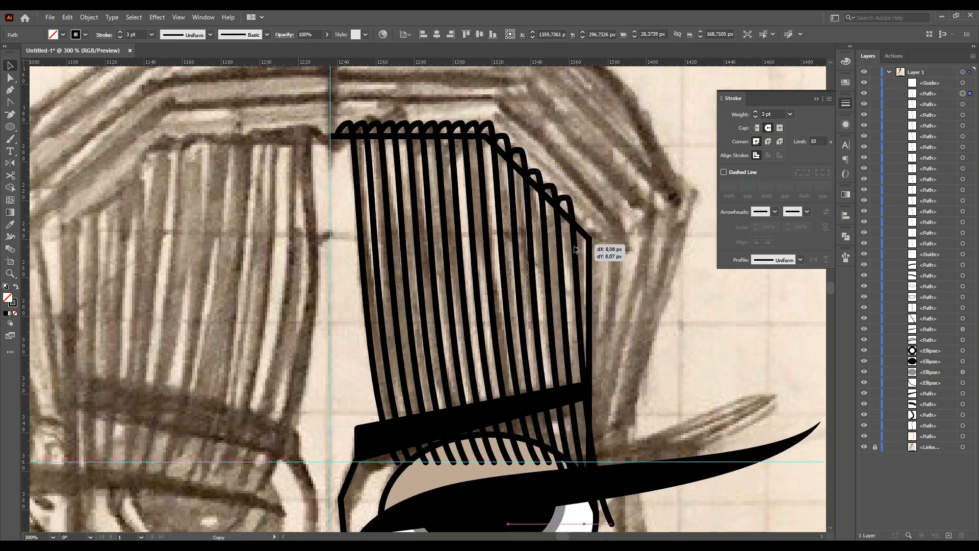
Extend the lower ends of the rightmost strands down over the eyebrow
{"action": "left_click_drag", "start_coordinate": [561, 406], "coordinate": [594, 417]}
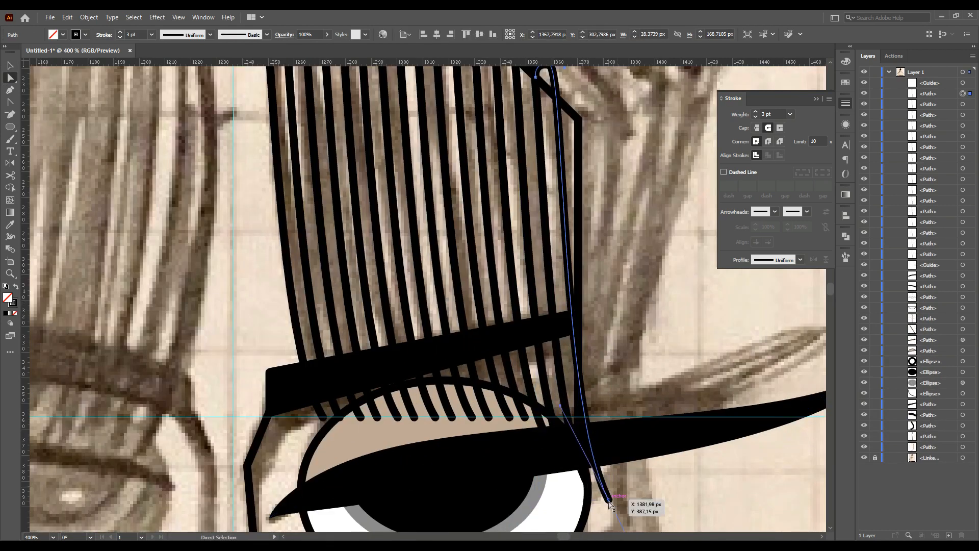
{"action": "left_click_drag", "start_coordinate": [545, 324], "coordinate": [547, 256]}
{"action": "left_click_drag", "start_coordinate": [588, 486], "coordinate": [577, 418]}
{"action": "left_click_drag", "start_coordinate": [528, 324], "coordinate": [548, 253]}
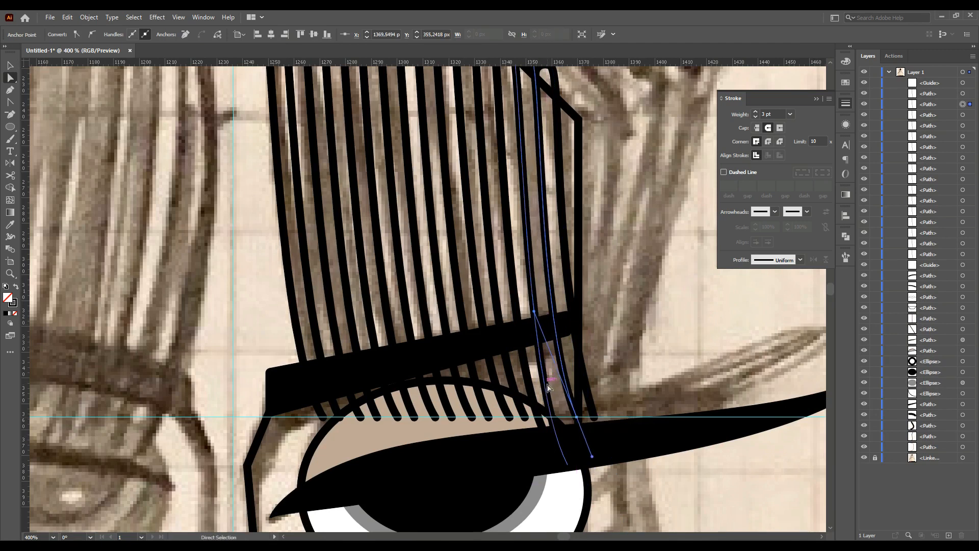
{"action": "left_click", "coordinate": [543, 373]}
Cut the overlong strand at the eyebrow with the Scissors tool and delete the lower piece
{"action": "left_click", "coordinate": [13, 176]}
{"action": "scroll", "coordinate": [568, 442], "scroll_direction": "up", "scroll_amount": 2}
{"action": "left_click", "coordinate": [537, 393]}
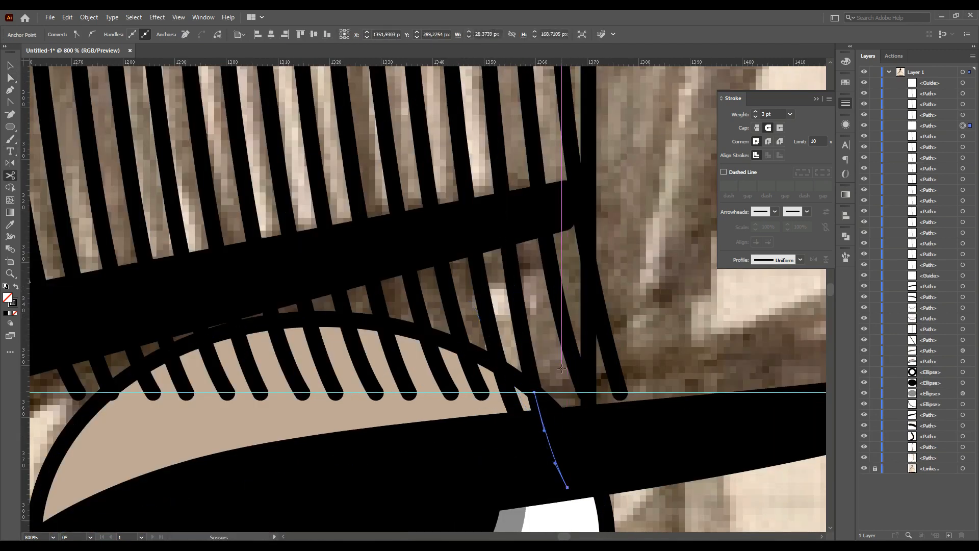
{"action": "left_click", "coordinate": [508, 393]}
{"action": "key", "text": "v"}
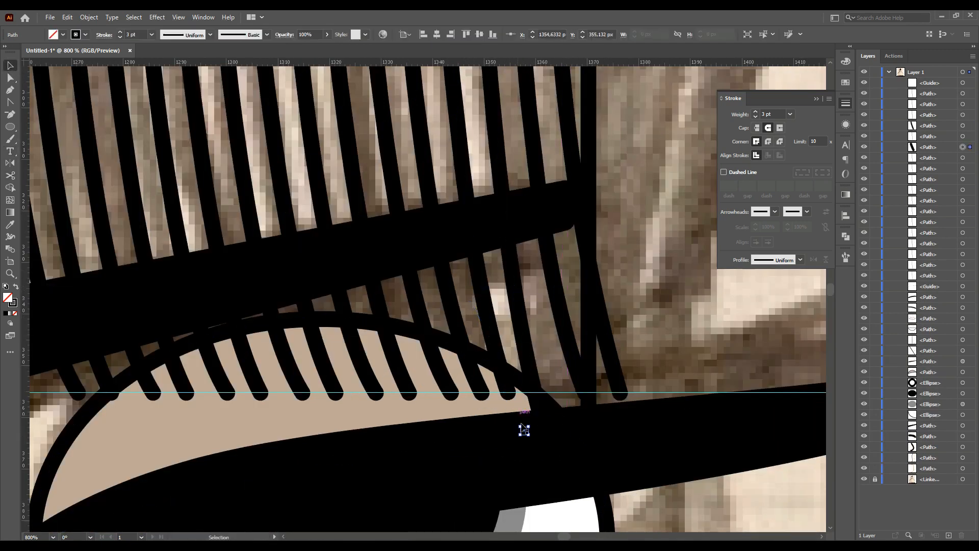
{"action": "key", "text": "Delete"}
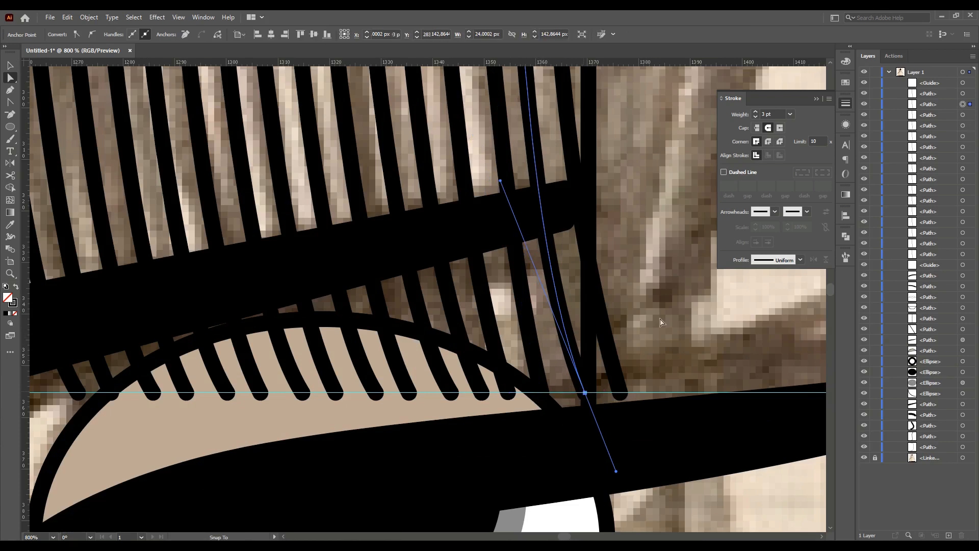
Select all the fringe strands and group them
{"action": "key", "text": "ctrl+minus"}
{"action": "key", "text": "ctrl+minus"}
{"action": "key", "text": "ctrl+minus"}
{"action": "key", "text": "ctrl+minus"}
{"action": "key", "text": "ctrl+minus"}
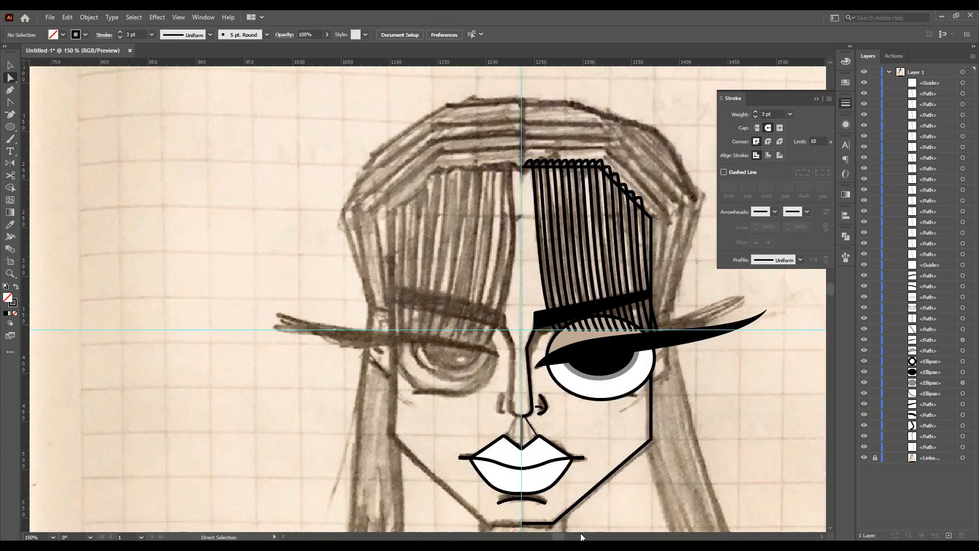
{"action": "scroll", "coordinate": [637, 534], "scroll_direction": "right", "scroll_amount": 3}
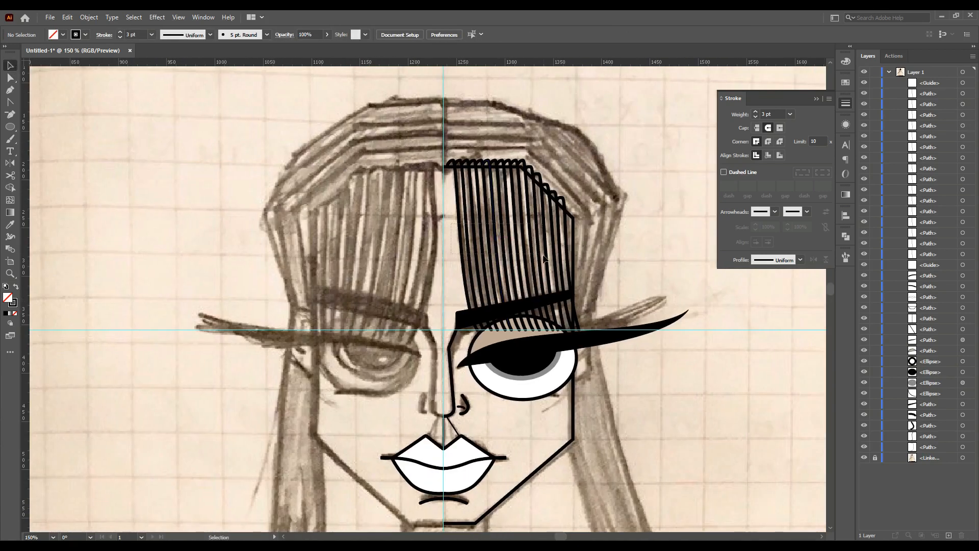
{"action": "left_click_drag", "start_coordinate": [569, 261], "coordinate": [569, 262]}
{"action": "key", "text": "ctrl+g"}
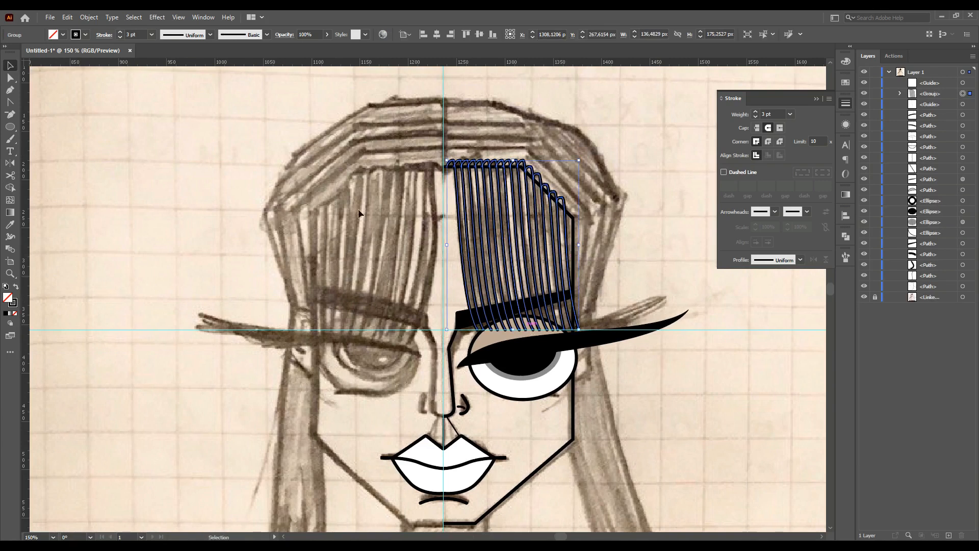
Draw an outline along the top and slanted right edge of the fringe with the Pen tool
{"action": "left_click", "coordinate": [443, 150]}
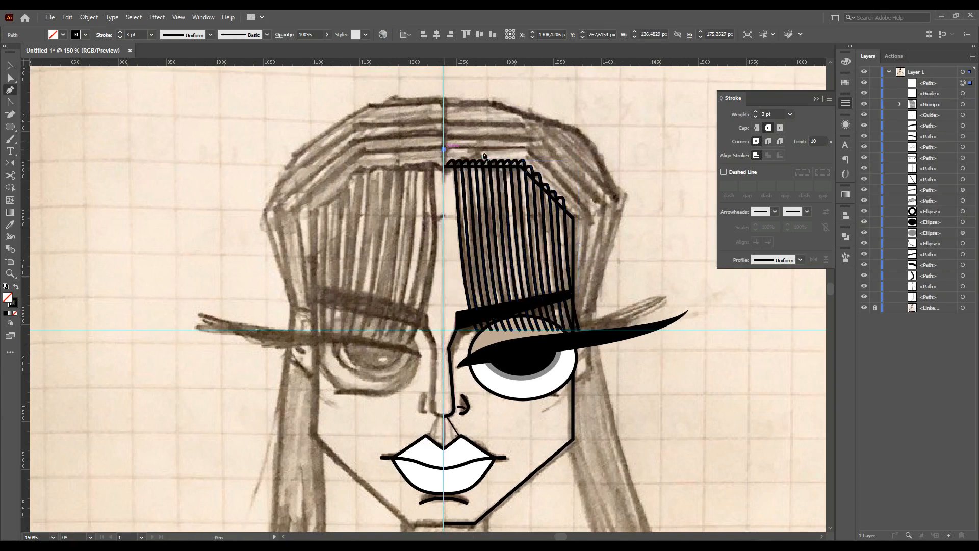
{"action": "left_click", "coordinate": [526, 150]}
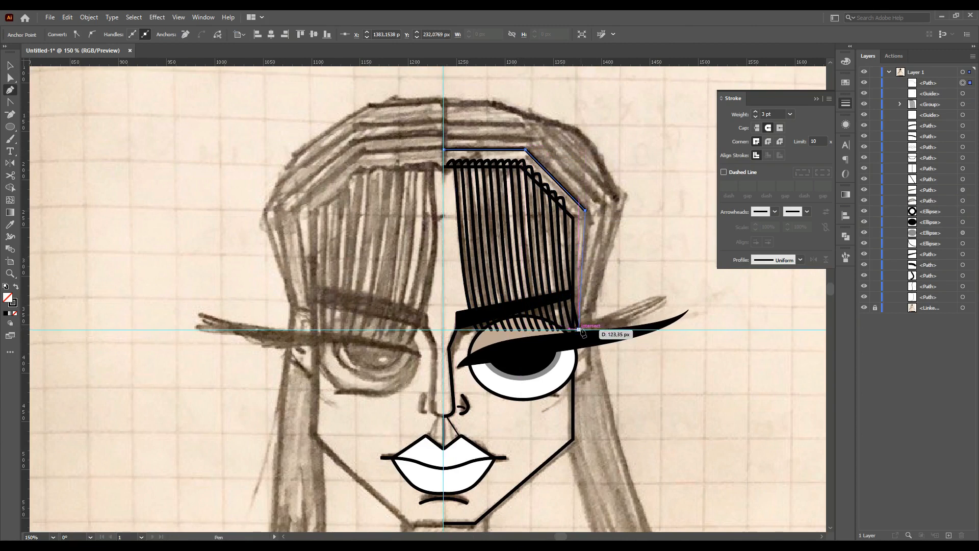
{"action": "left_click", "coordinate": [48, 86], "text": "ctrl"}
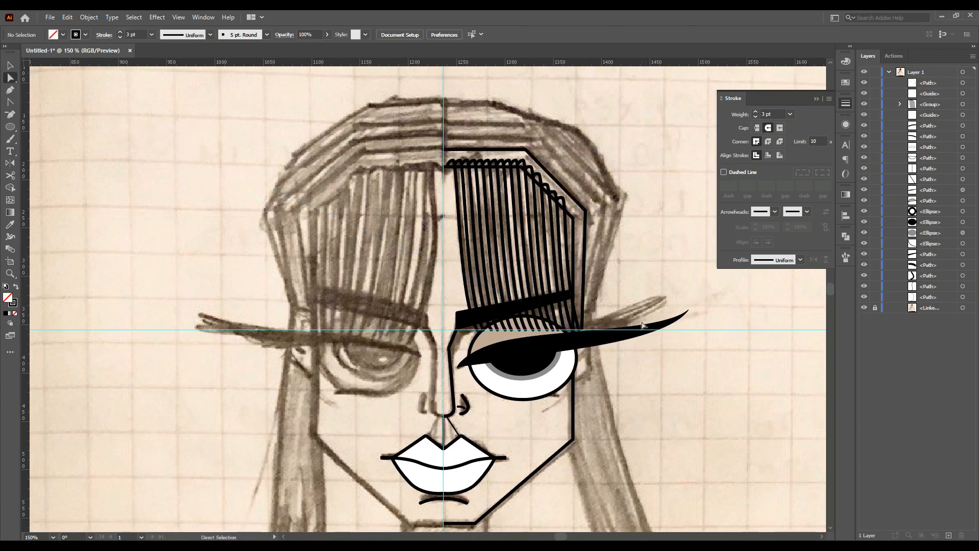
Hide the eyeliner path
{"action": "left_click", "coordinate": [597, 351]}
{"action": "left_click", "coordinate": [863, 189]}
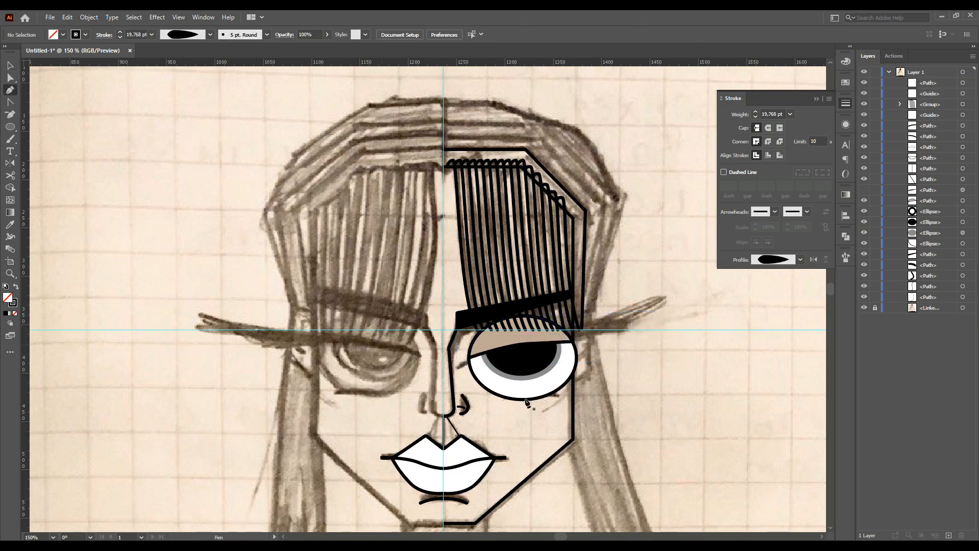
Draw a narrow four-sided hair shape beside the eye's right edge and set its stroke to 3 pt
{"action": "scroll", "coordinate": [607, 345], "scroll_direction": "up", "scroll_amount": 3}
{"action": "left_click", "coordinate": [541, 309]}
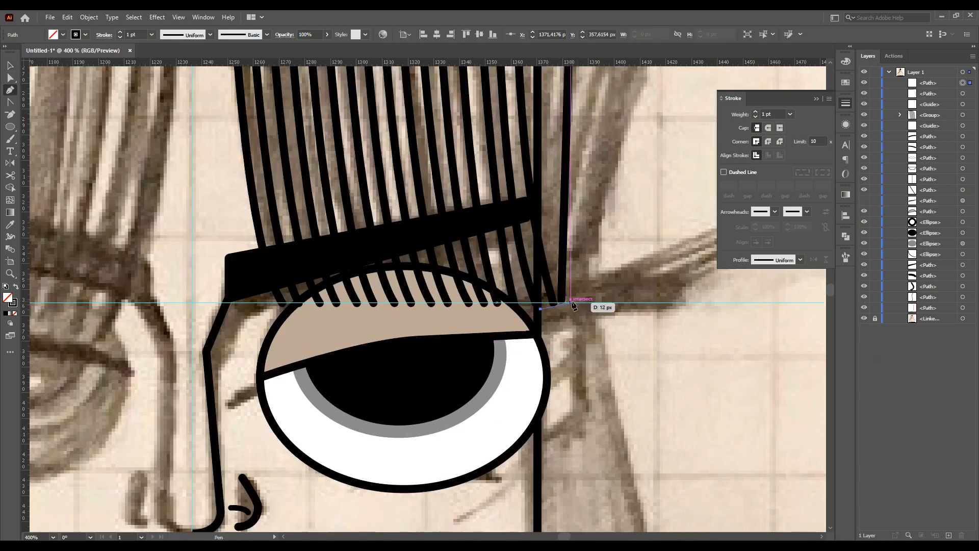
{"action": "left_click", "coordinate": [583, 414]}
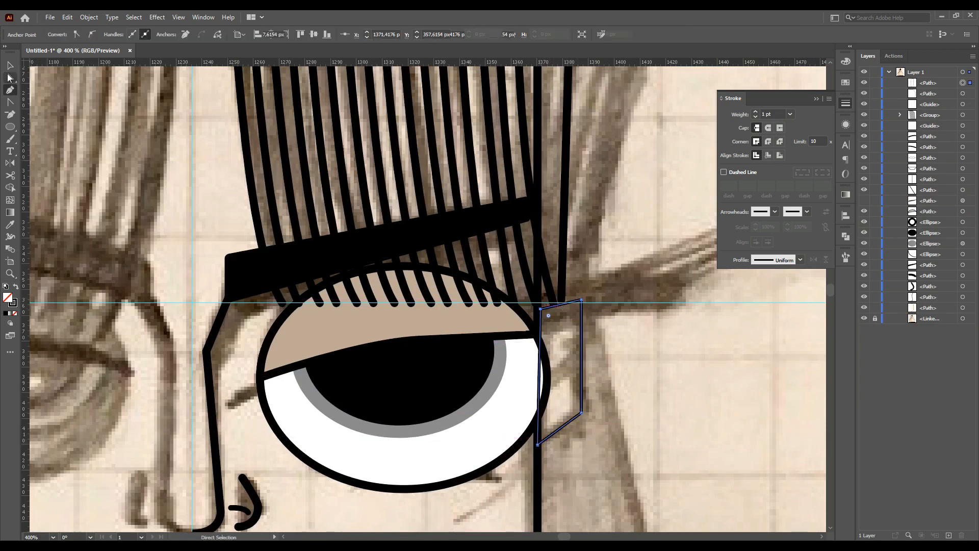
{"action": "left_click_drag", "start_coordinate": [540, 308], "coordinate": [580, 293]}
{"action": "left_click", "coordinate": [790, 114]}
{"action": "left_click", "coordinate": [797, 181]}
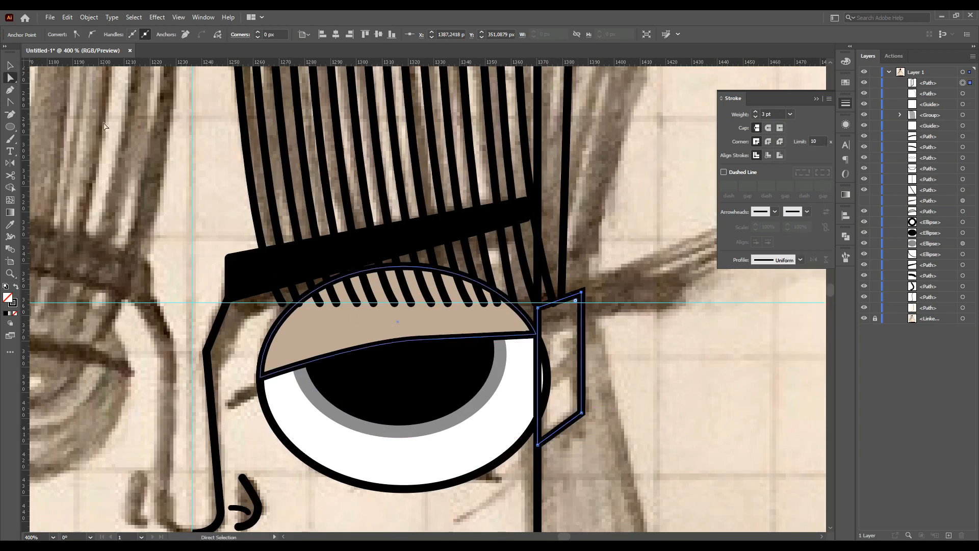
Draw an inner ear line inside the four-sided shape beside the eye with the Pen tool
{"action": "left_click", "coordinate": [9, 66]}
{"action": "key", "text": "a"}
{"action": "left_click", "coordinate": [575, 306]}
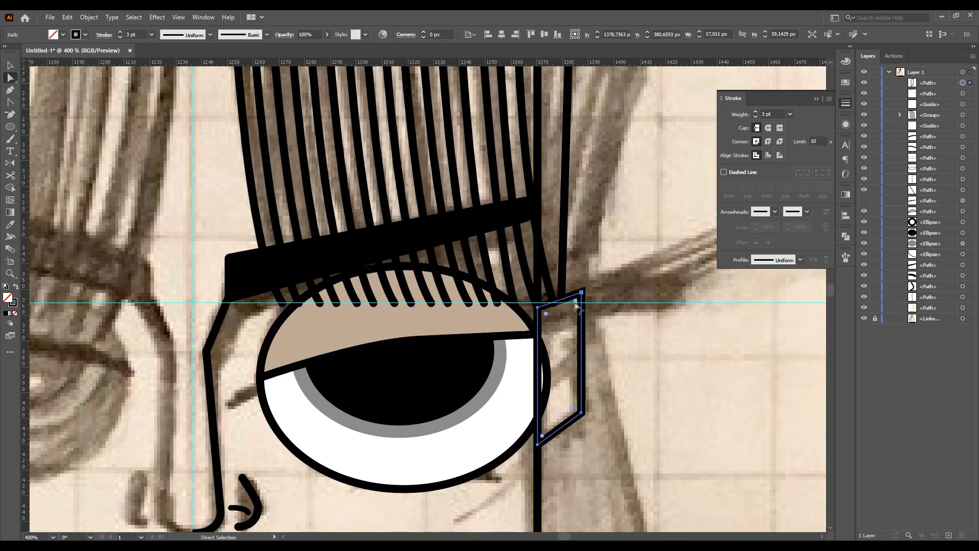
{"action": "key", "text": "p"}
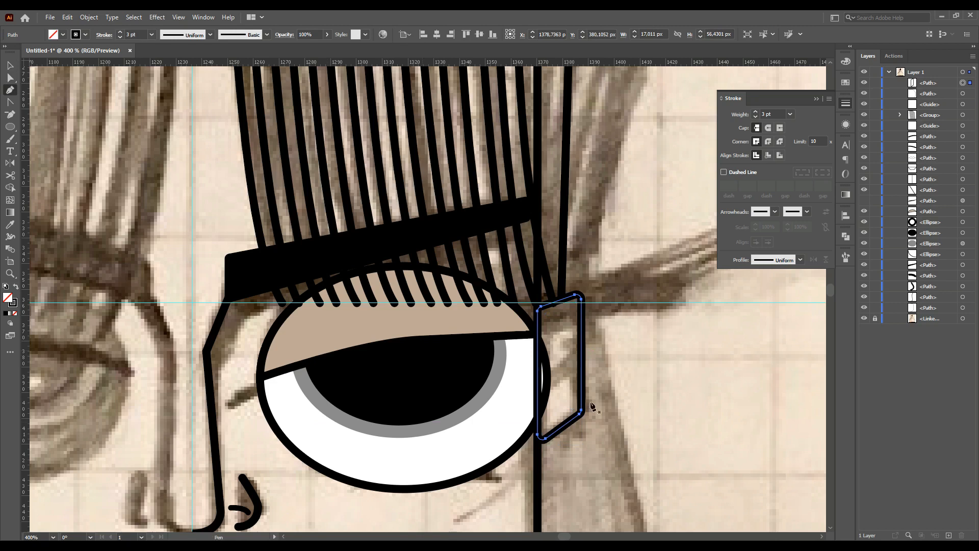
{"action": "left_click", "coordinate": [538, 340]}
{"action": "left_click", "coordinate": [568, 325]}
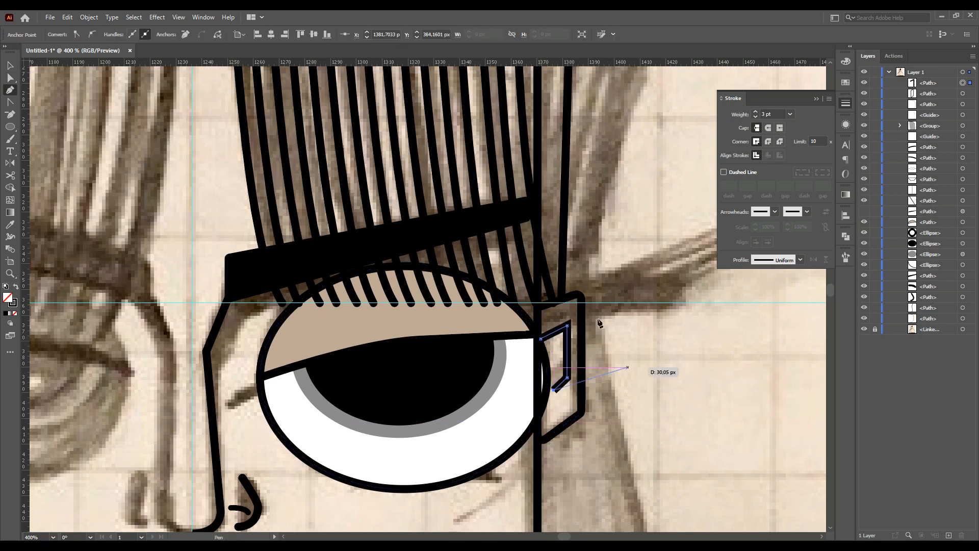
Give the inner ear line round caps and round its corner points
{"action": "left_click", "coordinate": [768, 128]}
{"action": "key", "text": "a"}
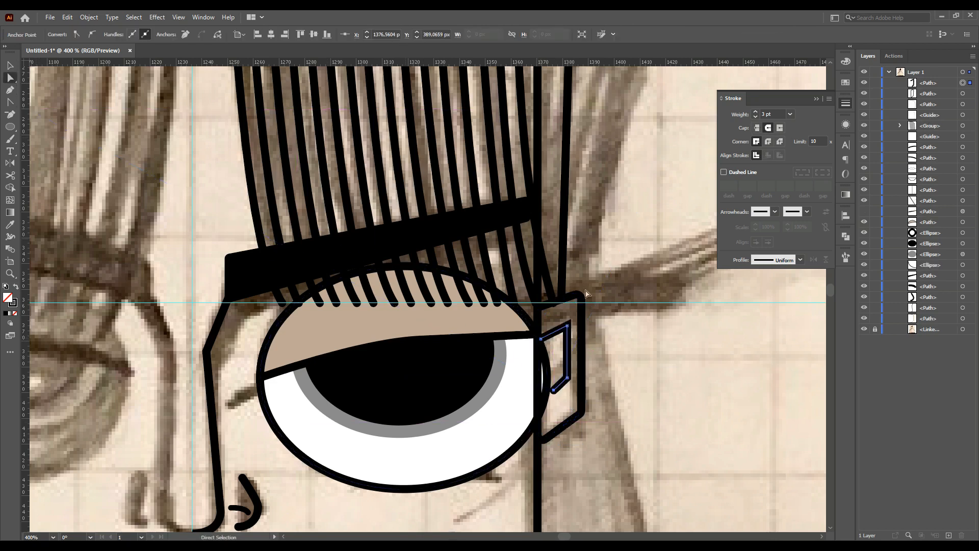
{"action": "left_click", "coordinate": [568, 326]}
{"action": "left_click", "coordinate": [568, 378], "text": "shift"}
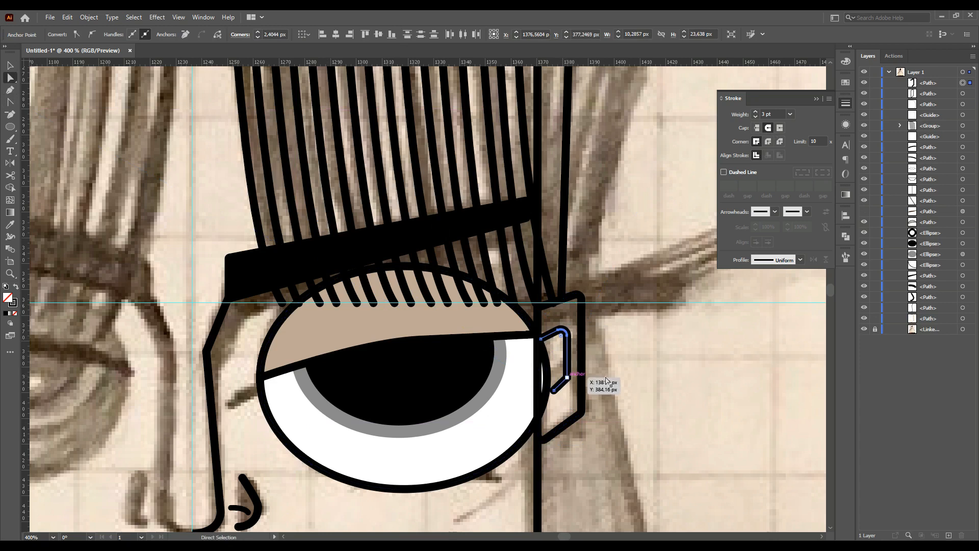
{"action": "left_click", "coordinate": [567, 378]}
{"action": "left_click_drag", "start_coordinate": [556, 373], "coordinate": [557, 374]}
{"action": "left_click", "coordinate": [553, 435]}
{"action": "left_click", "coordinate": [539, 308]}
{"action": "left_click", "coordinate": [650, 378]}
Briefly show the eyeliner path and hide it again
{"action": "scroll", "coordinate": [613, 402], "scroll_direction": "down", "scroll_amount": 1}
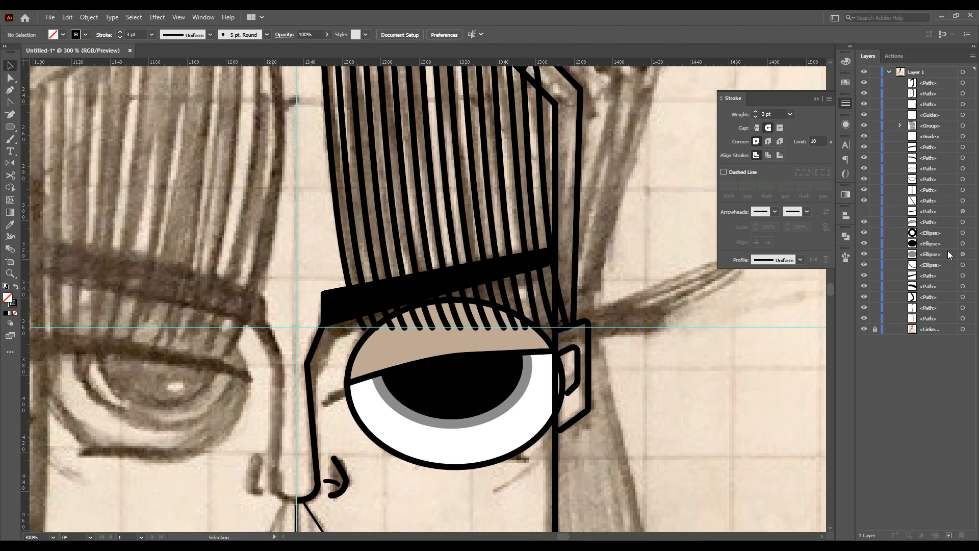
{"action": "left_click", "coordinate": [863, 212]}
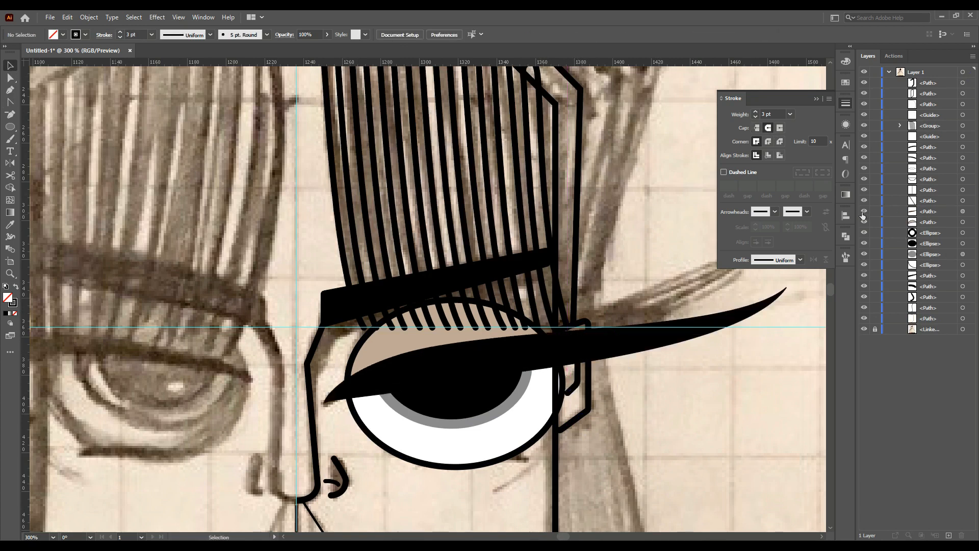
{"action": "left_click", "coordinate": [863, 213]}
Reshape the fringe outline's corners and duplicate it into stacked bands above the fringe
{"action": "scroll", "coordinate": [561, 133], "scroll_direction": "up", "scroll_amount": 1}
{"action": "left_click_drag", "start_coordinate": [581, 126], "coordinate": [573, 135]}
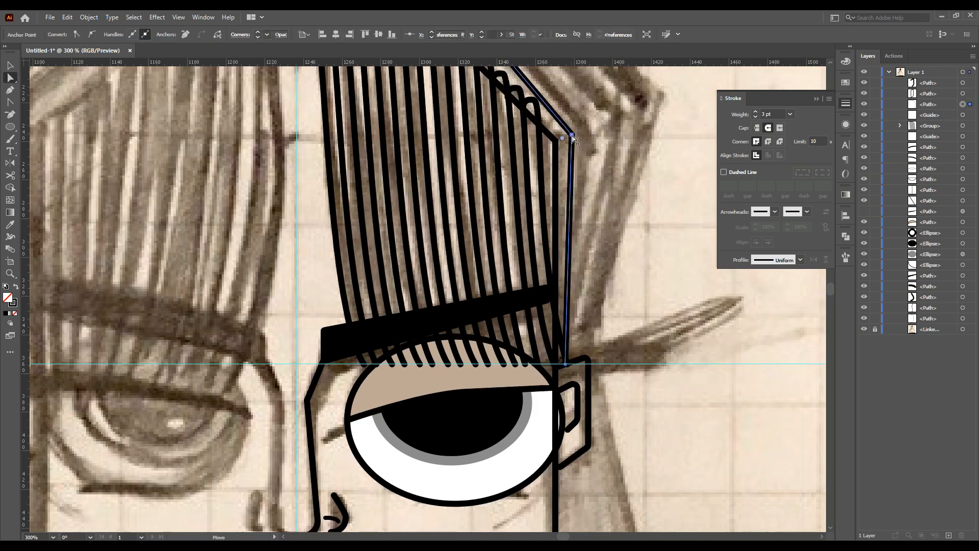
{"action": "scroll", "coordinate": [573, 136], "scroll_direction": "up", "scroll_amount": 4}
{"action": "left_click_drag", "start_coordinate": [465, 150], "coordinate": [461, 157]}
{"action": "left_click_drag", "start_coordinate": [573, 282], "coordinate": [575, 277]}
{"action": "left_click_drag", "start_coordinate": [296, 151], "coordinate": [297, 157]}
{"action": "left_click", "coordinate": [574, 177]}
{"action": "scroll", "coordinate": [352, 175], "scroll_direction": "up", "scroll_amount": 1}
{"action": "left_click_drag", "start_coordinate": [475, 203], "coordinate": [477, 173]}
{"action": "key", "text": "a"}
{"action": "scroll", "coordinate": [574, 248], "scroll_direction": "down", "scroll_amount": 1}
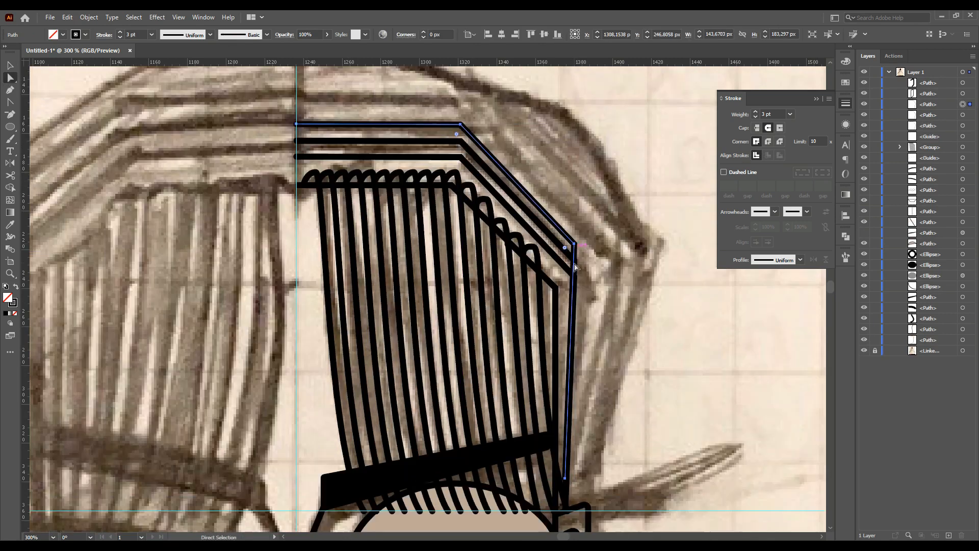
Draw a 1 pt diagonal helper line across the fringe with the Line Segment tool and move band corners onto it
{"action": "left_click_drag", "start_coordinate": [10, 127], "coordinate": [46, 196]}
{"action": "left_click_drag", "start_coordinate": [314, 389], "coordinate": [713, 218]}
{"action": "left_click", "coordinate": [791, 116]}
{"action": "left_click", "coordinate": [797, 159]}
{"action": "key", "text": "a"}
{"action": "mouse_move", "coordinate": [574, 259]}
{"action": "left_mouse_down"}
{"action": "mouse_move", "coordinate": [590, 270]}
{"action": "mouse_move", "coordinate": [605, 265]}
{"action": "left_mouse_up"}
{"action": "left_click_drag", "start_coordinate": [565, 479], "coordinate": [572, 511]}
{"action": "left_click_drag", "start_coordinate": [587, 504], "coordinate": [585, 505]}
{"action": "left_click", "coordinate": [605, 467]}
{"action": "scroll", "coordinate": [90, 135], "scroll_direction": "up", "scroll_amount": 1}
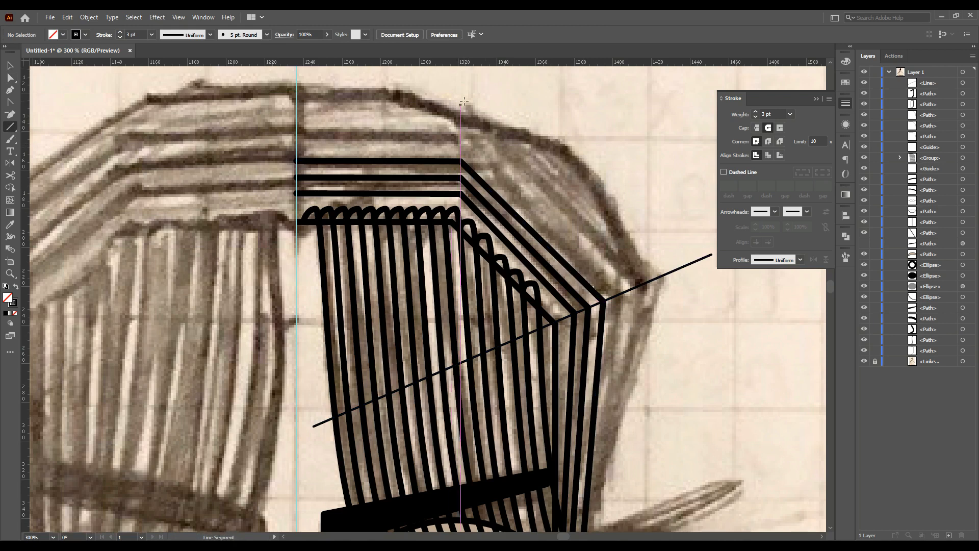
Draw a vertical helper line through the bands' left corners and extend it upward
{"action": "left_click_drag", "start_coordinate": [464, 100], "coordinate": [445, 287]}
{"action": "left_click", "coordinate": [9, 78]}
{"action": "left_click_drag", "start_coordinate": [465, 100], "coordinate": [465, 83]}
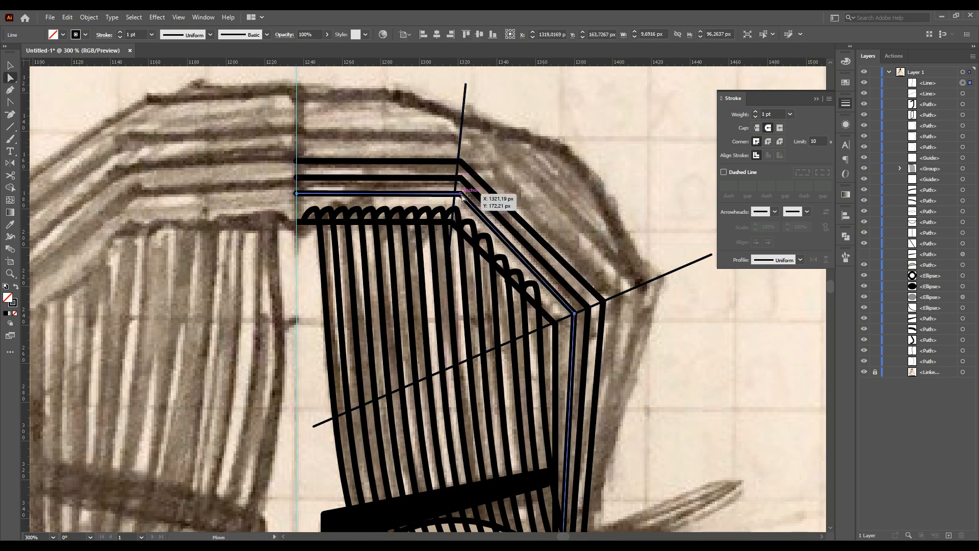
{"action": "left_click", "coordinate": [457, 177]}
{"action": "left_click_drag", "start_coordinate": [461, 162], "coordinate": [458, 162]}
{"action": "left_click", "coordinate": [408, 120]}
Align the corner anchors of the stacked hair bands along the helper lines
{"action": "scroll", "coordinate": [388, 121], "scroll_direction": "up", "scroll_amount": 1}
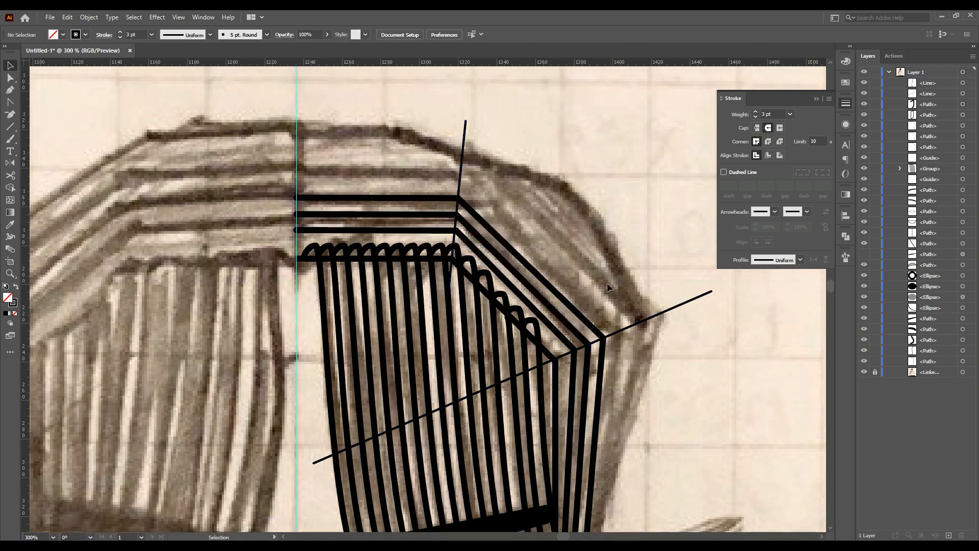
{"action": "left_click", "coordinate": [494, 250]}
{"action": "left_click_drag", "start_coordinate": [571, 353], "coordinate": [595, 349]}
{"action": "scroll", "coordinate": [589, 344], "scroll_direction": "up", "scroll_amount": 4}
{"action": "scroll", "coordinate": [563, 312], "scroll_direction": "down", "scroll_amount": 4}
{"action": "left_click_drag", "start_coordinate": [458, 195], "coordinate": [458, 179]}
{"action": "left_click_drag", "start_coordinate": [438, 159], "coordinate": [440, 159]}
{"action": "left_click_drag", "start_coordinate": [584, 300], "coordinate": [601, 308]}
{"action": "scroll", "coordinate": [599, 316], "scroll_direction": "down", "scroll_amount": 2}
{"action": "mouse_move", "coordinate": [564, 491]}
{"action": "left_mouse_down"}
{"action": "mouse_move", "coordinate": [568, 506]}
{"action": "mouse_move", "coordinate": [560, 507]}
{"action": "left_mouse_up"}
{"action": "left_click", "coordinate": [652, 356]}
{"action": "left_click_drag", "start_coordinate": [652, 356], "coordinate": [682, 421]}
{"action": "left_click_drag", "start_coordinate": [449, 175], "coordinate": [449, 151]}
{"action": "scroll", "coordinate": [559, 155], "scroll_direction": "down", "scroll_amount": 4}
{"action": "scroll", "coordinate": [621, 265], "scroll_direction": "up", "scroll_amount": 4}
{"action": "scroll", "coordinate": [587, 230], "scroll_direction": "up", "scroll_amount": 1}
{"action": "left_click_drag", "start_coordinate": [571, 217], "coordinate": [595, 230]}
{"action": "left_click", "coordinate": [618, 279]}
{"action": "scroll", "coordinate": [618, 279], "scroll_direction": "down", "scroll_amount": 2}
{"action": "scroll", "coordinate": [609, 363], "scroll_direction": "up", "scroll_amount": 4}
{"action": "left_click_drag", "start_coordinate": [495, 226], "coordinate": [491, 227]}
{"action": "left_click", "coordinate": [459, 198]}
{"action": "left_click_drag", "start_coordinate": [456, 199], "coordinate": [425, 188]}
{"action": "left_click_drag", "start_coordinate": [514, 214], "coordinate": [528, 208]}
{"action": "left_click_drag", "start_coordinate": [555, 197], "coordinate": [585, 183]}
Adjust the lower ends of the slanted hair band lines
{"action": "scroll", "coordinate": [586, 184], "scroll_direction": "down", "scroll_amount": 2}
{"action": "left_click_drag", "start_coordinate": [513, 425], "coordinate": [534, 451]}
{"action": "left_click", "coordinate": [545, 252]}
{"action": "left_click", "coordinate": [482, 403]}
{"action": "left_click_drag", "start_coordinate": [478, 471], "coordinate": [495, 469]}
{"action": "left_click_drag", "start_coordinate": [513, 466], "coordinate": [511, 465]}
{"action": "left_click_drag", "start_coordinate": [557, 434], "coordinate": [516, 465]}
{"action": "left_click", "coordinate": [546, 451]}
{"action": "scroll", "coordinate": [530, 452], "scroll_direction": "down", "scroll_amount": 2}
{"action": "left_click", "coordinate": [515, 441]}
{"action": "scroll", "coordinate": [466, 409], "scroll_direction": "down", "scroll_amount": 1}
{"action": "left_click", "coordinate": [512, 398]}
{"action": "left_click_drag", "start_coordinate": [507, 398], "coordinate": [512, 391]}
{"action": "mouse_move", "coordinate": [512, 391]}
{"action": "left_mouse_down"}
{"action": "mouse_move", "coordinate": [522, 390]}
{"action": "mouse_move", "coordinate": [513, 400]}
{"action": "left_mouse_up"}
{"action": "scroll", "coordinate": [514, 393], "scroll_direction": "up", "scroll_amount": 5}
{"action": "left_click", "coordinate": [612, 433]}
{"action": "scroll", "coordinate": [612, 433], "scroll_direction": "down", "scroll_amount": 8}
{"action": "scroll", "coordinate": [635, 462], "scroll_direction": "down", "scroll_amount": 4}
{"action": "scroll", "coordinate": [584, 525], "scroll_direction": "down", "scroll_amount": 2}
{"action": "left_click_drag", "start_coordinate": [555, 537], "coordinate": [560, 537]}
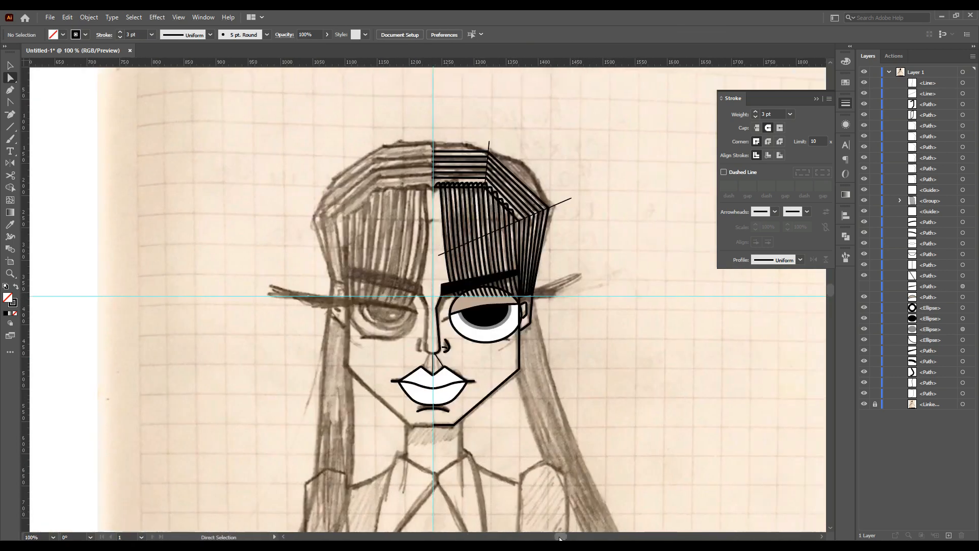
Group the stacked hair band outlines
{"action": "scroll", "coordinate": [434, 383], "scroll_direction": "down", "scroll_amount": 3}
{"action": "scroll", "coordinate": [306, 225], "scroll_direction": "up", "scroll_amount": 2}
{"action": "key", "text": "v"}
{"action": "key", "text": "ctrl+g"}
{"action": "left_click", "coordinate": [781, 306]}
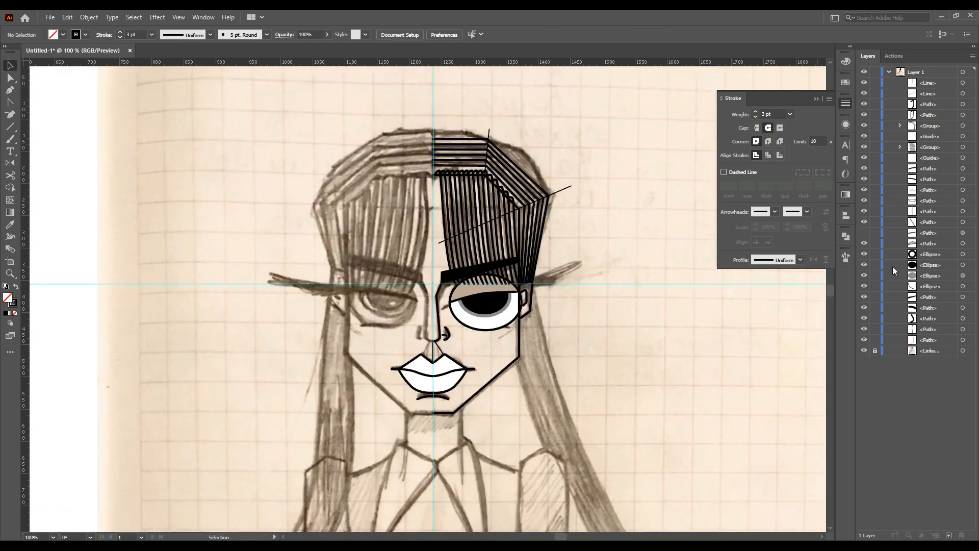
Delete the two helper lines and the horizontal guide
{"action": "scroll", "coordinate": [582, 459], "scroll_direction": "down", "scroll_amount": 5}
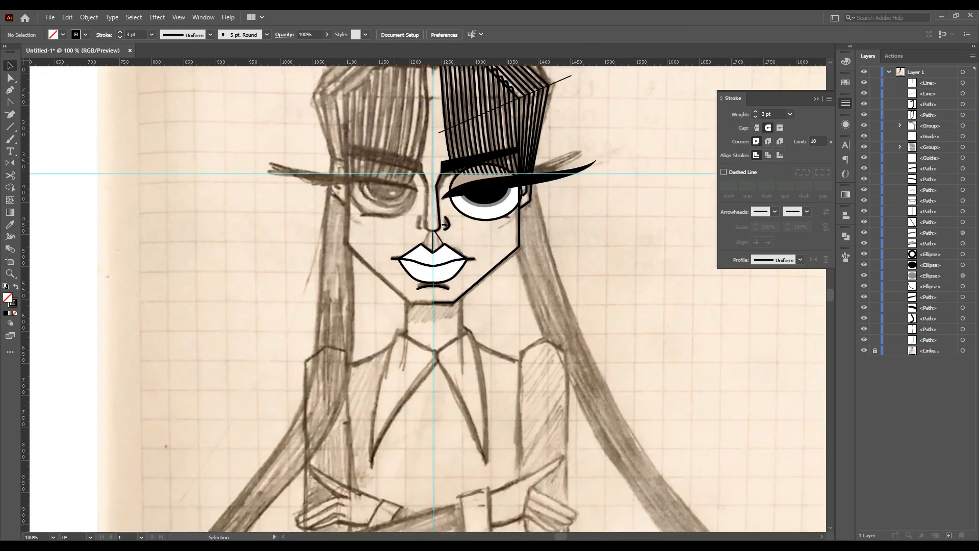
{"action": "scroll", "coordinate": [553, 164], "scroll_direction": "up", "scroll_amount": 4}
{"action": "left_click", "coordinate": [557, 154]}
{"action": "key", "text": "Delete"}
{"action": "left_click", "coordinate": [489, 96]}
{"action": "key", "text": "Delete"}
{"action": "scroll", "coordinate": [565, 126], "scroll_direction": "down", "scroll_amount": 1}
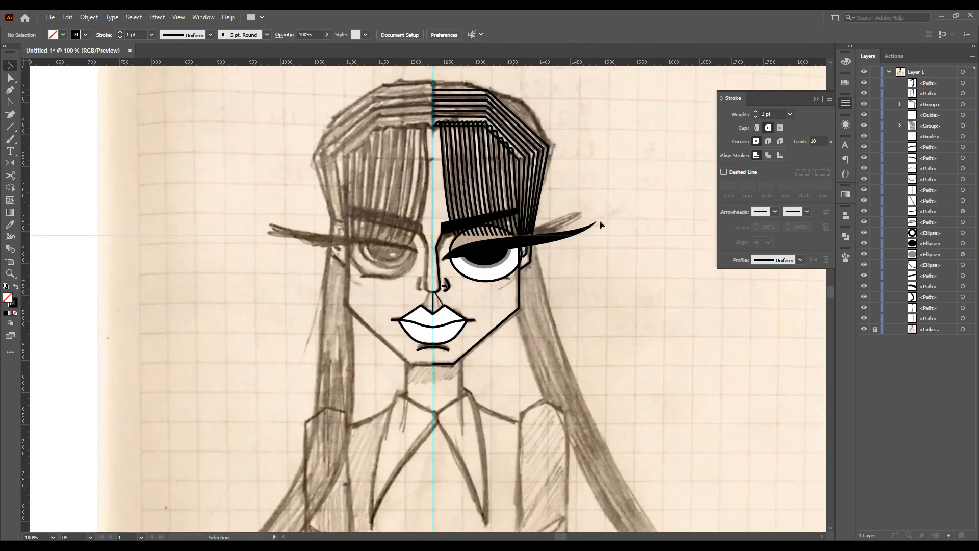
{"action": "left_click", "coordinate": [619, 236]}
{"action": "key", "text": "Delete"}
Reflect a copy of the traced right half of the face and move it onto the left side
{"action": "left_click_drag", "start_coordinate": [580, 112], "coordinate": [450, 373]}
{"action": "left_click_drag", "start_coordinate": [436, 291], "coordinate": [437, 291]}
{"action": "left_click_drag", "start_coordinate": [499, 220], "coordinate": [289, 235], "text": "alt"}
{"action": "double_click", "coordinate": [11, 163]}
{"action": "left_click", "coordinate": [495, 359]}
{"action": "left_click", "coordinate": [10, 66]}
{"action": "left_click_drag", "start_coordinate": [376, 378], "coordinate": [448, 343]}
Zoom in to inspect the mirrored eyes and nose
{"action": "scroll", "coordinate": [423, 366], "scroll_direction": "up", "scroll_amount": 5}
{"action": "scroll", "coordinate": [477, 398], "scroll_direction": "down", "scroll_amount": 5}
{"action": "scroll", "coordinate": [484, 140], "scroll_direction": "up", "scroll_amount": 4}
{"action": "scroll", "coordinate": [548, 300], "scroll_direction": "down", "scroll_amount": 4}
{"action": "scroll", "coordinate": [530, 243], "scroll_direction": "up", "scroll_amount": 5}
{"action": "scroll", "coordinate": [531, 243], "scroll_direction": "down", "scroll_amount": 5}
{"action": "scroll", "coordinate": [461, 250], "scroll_direction": "up", "scroll_amount": 5}
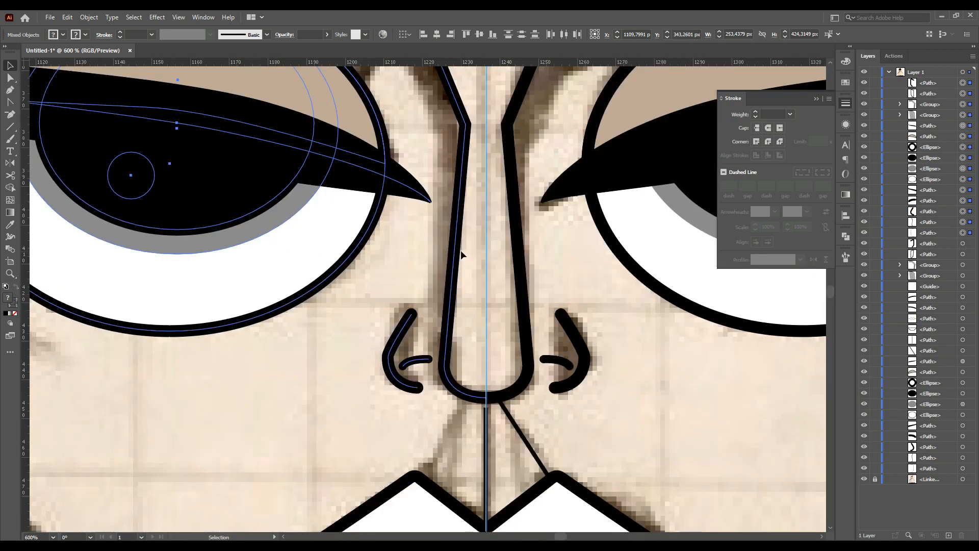
{"action": "scroll", "coordinate": [460, 250], "scroll_direction": "down", "scroll_amount": 3}
{"action": "left_click", "coordinate": [613, 461]}
{"action": "scroll", "coordinate": [612, 459], "scroll_direction": "down", "scroll_amount": 5}
{"action": "scroll", "coordinate": [601, 519], "scroll_direction": "up", "scroll_amount": 4}
Draw a thin flat ellipse spanning both eyes and change its colour
{"action": "key", "text": "l"}
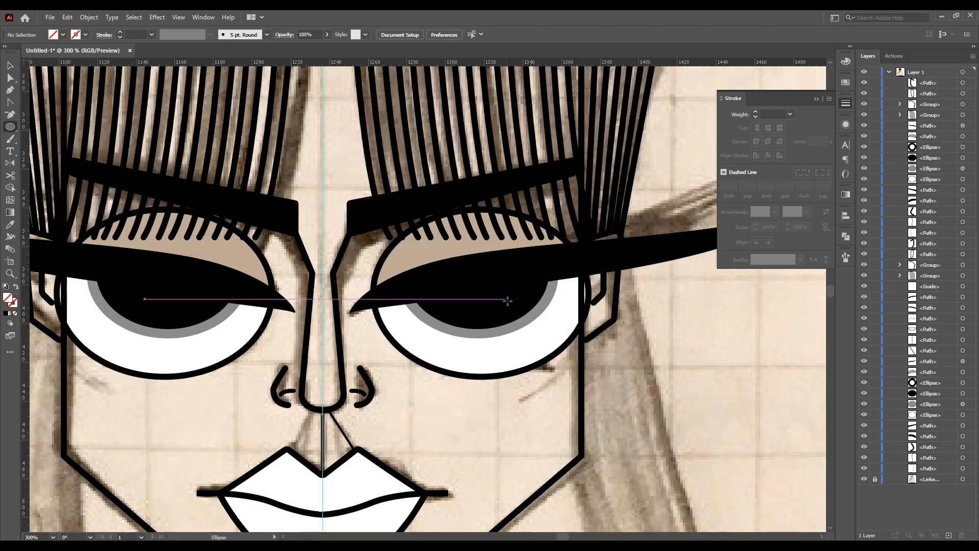
{"action": "left_click_drag", "start_coordinate": [518, 313], "coordinate": [191, 312]}
{"action": "left_click", "coordinate": [846, 60]}
{"action": "left_click", "coordinate": [733, 125]}
Zoom out to review the whole traced face
{"action": "left_click", "coordinate": [10, 65]}
{"action": "left_click", "coordinate": [530, 408]}
{"action": "scroll", "coordinate": [565, 226], "scroll_direction": "down", "scroll_amount": 2}
{"action": "left_click", "coordinate": [603, 380]}
{"action": "scroll", "coordinate": [373, 347], "scroll_direction": "down", "scroll_amount": 2}
{"action": "scroll", "coordinate": [374, 347], "scroll_direction": "down", "scroll_amount": 1}
{"action": "left_click", "coordinate": [404, 278]}
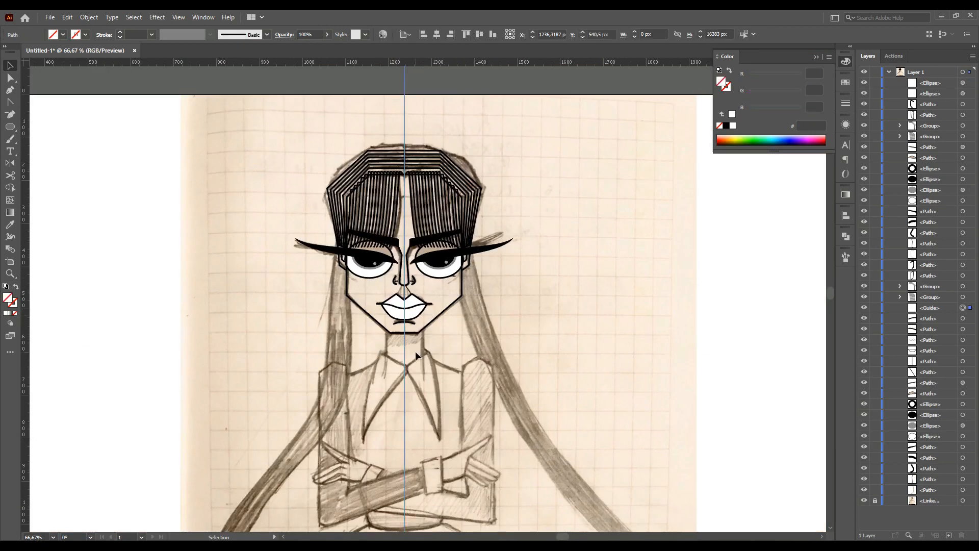
Draw the right half of the neck with the Pen tool and copy the chin outline's stroke onto it
{"action": "scroll", "coordinate": [415, 351], "scroll_direction": "up", "scroll_amount": 2}
{"action": "left_click", "coordinate": [10, 90]}
{"action": "scroll", "coordinate": [436, 480], "scroll_direction": "up", "scroll_amount": 1}
{"action": "left_click", "coordinate": [377, 239]}
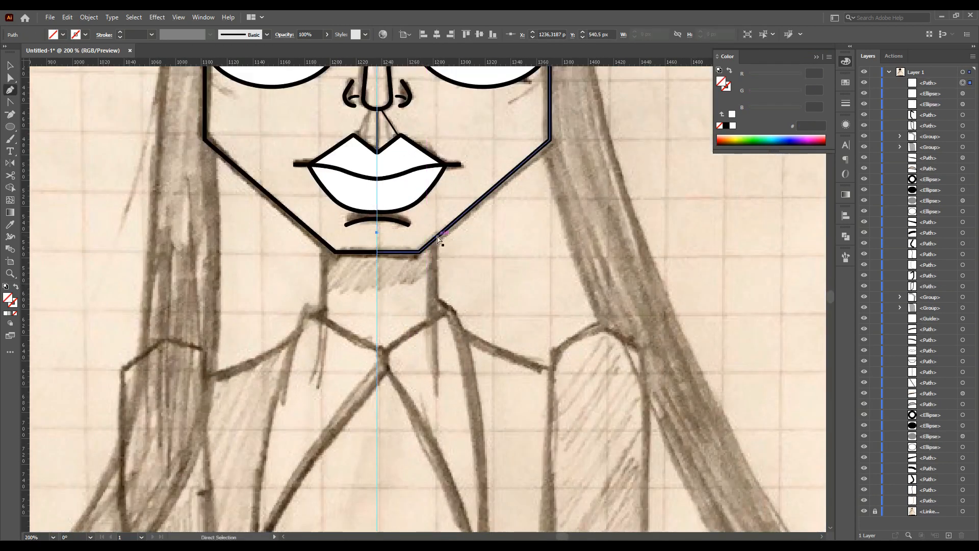
{"action": "left_click", "coordinate": [435, 239]}
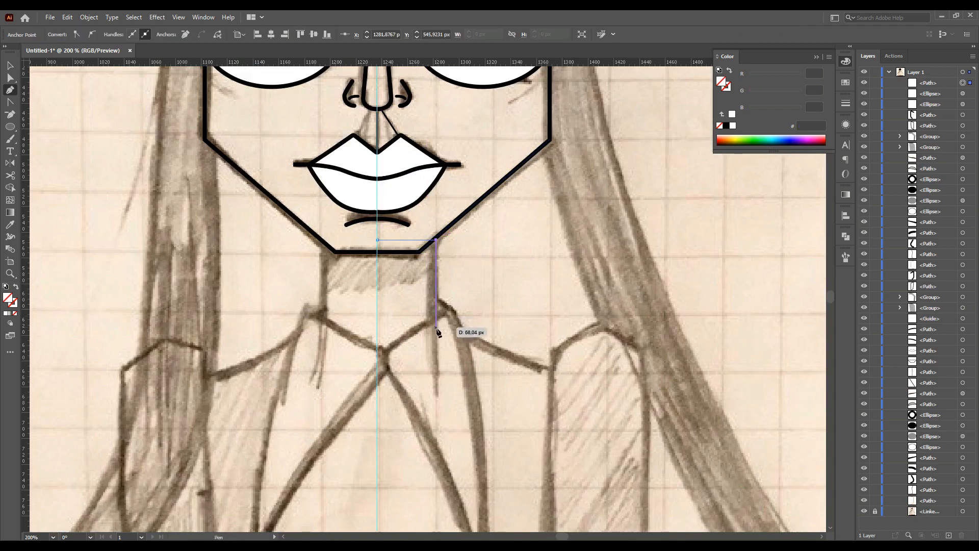
{"action": "left_click", "coordinate": [10, 225]}
{"action": "left_click", "coordinate": [327, 243]}
Reflect a copy of the neck half and move it to complete the left side of the neck
{"action": "left_click", "coordinate": [10, 66]}
{"action": "left_click_drag", "start_coordinate": [408, 239], "coordinate": [368, 240]}
{"action": "double_click", "coordinate": [9, 163]}
{"action": "left_click", "coordinate": [491, 343]}
{"action": "left_click", "coordinate": [10, 65]}
{"action": "mouse_move", "coordinate": [368, 309]}
{"action": "left_mouse_down"}
{"action": "mouse_move", "coordinate": [354, 299]}
{"action": "mouse_move", "coordinate": [352, 308]}
{"action": "left_mouse_up"}
{"action": "left_click", "coordinate": [557, 395]}
Draw the right shirt collar as a long pointed curved shape with the Pen tool
{"action": "left_click", "coordinate": [9, 90]}
{"action": "scroll", "coordinate": [444, 210], "scroll_direction": "down", "scroll_amount": 4}
{"action": "left_click_drag", "start_coordinate": [436, 189], "coordinate": [455, 204]}
{"action": "left_click_drag", "start_coordinate": [484, 461], "coordinate": [456, 529]}
{"action": "key", "text": "ctrl+z"}
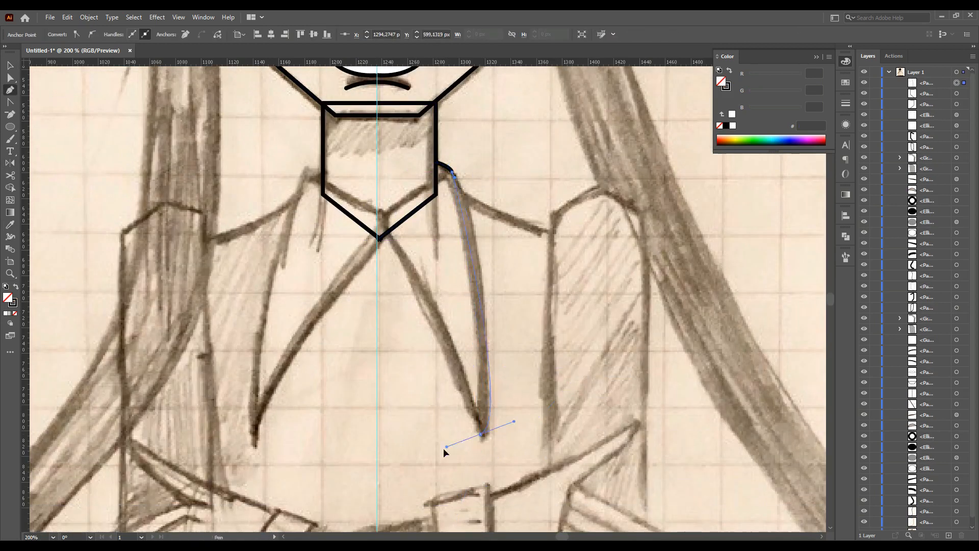
{"action": "left_click_drag", "start_coordinate": [480, 434], "coordinate": [471, 481]}
{"action": "left_click_drag", "start_coordinate": [491, 390], "coordinate": [491, 219]}
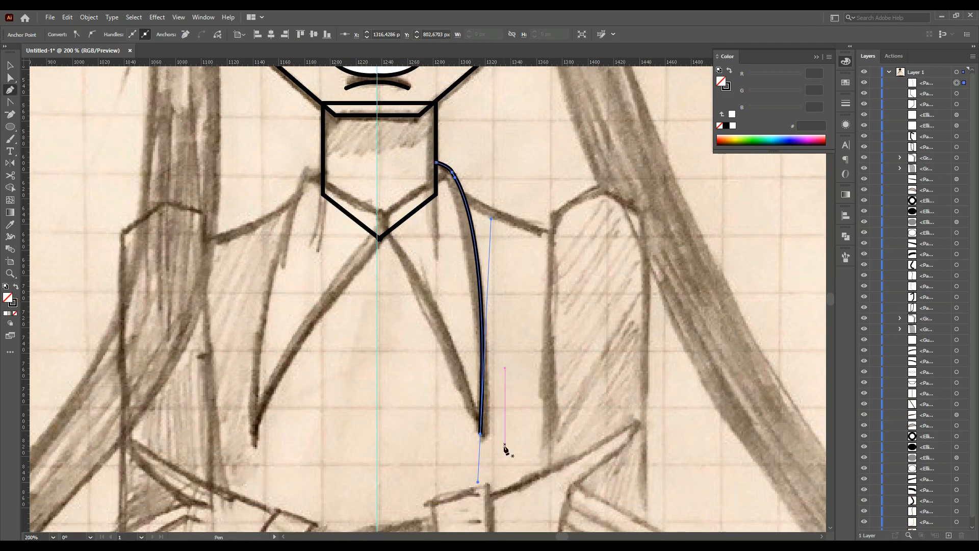
{"action": "left_click_drag", "start_coordinate": [382, 218], "coordinate": [384, 200]}
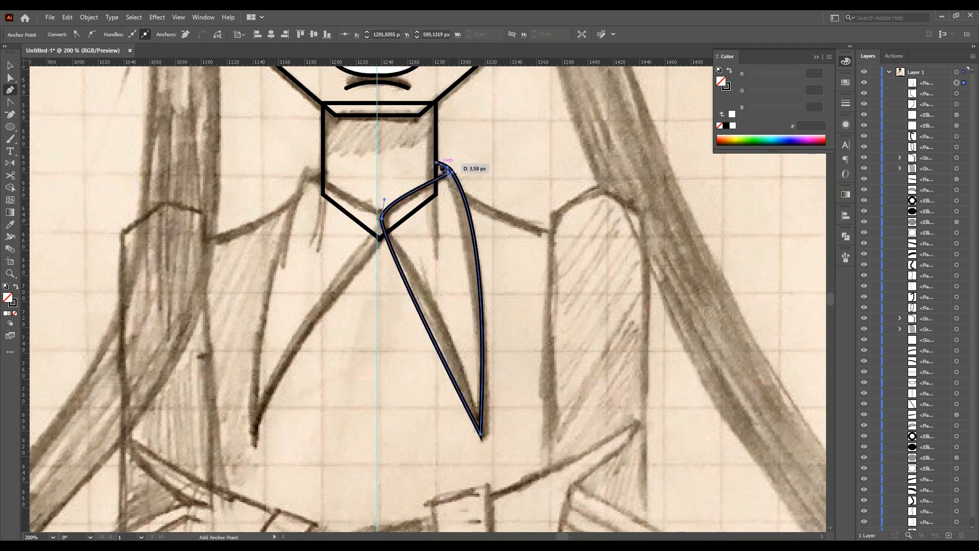
{"action": "key", "text": "a"}
{"action": "left_click", "coordinate": [495, 216]}
{"action": "scroll", "coordinate": [472, 254], "scroll_direction": "down", "scroll_amount": 1}
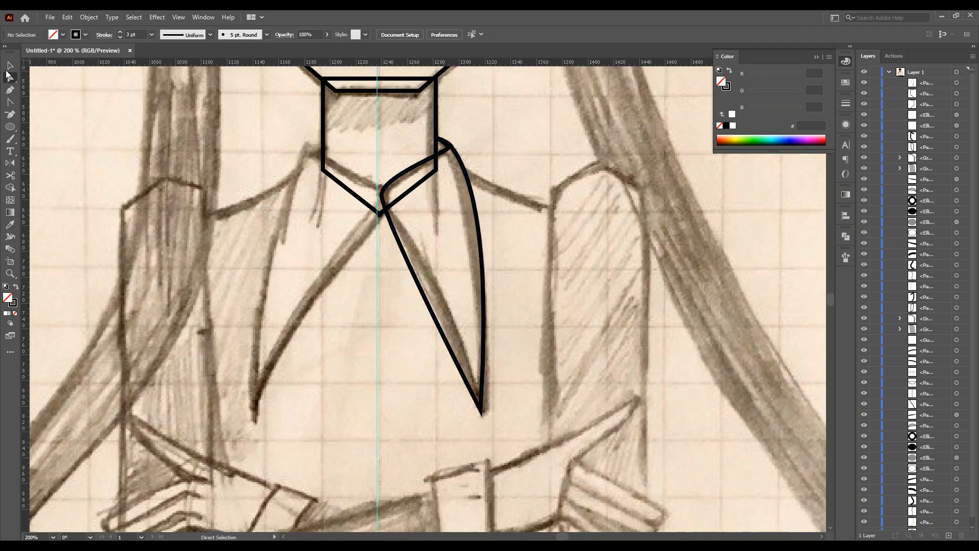
Fill the right collar white, then reflect a copy across the center to form the left collar
{"action": "left_click", "coordinate": [482, 294]}
{"action": "left_click", "coordinate": [733, 125]}
{"action": "left_click_drag", "start_coordinate": [449, 234], "coordinate": [308, 221]}
{"action": "double_click", "coordinate": [10, 163]}
{"action": "left_click", "coordinate": [492, 344]}
{"action": "key", "text": "v"}
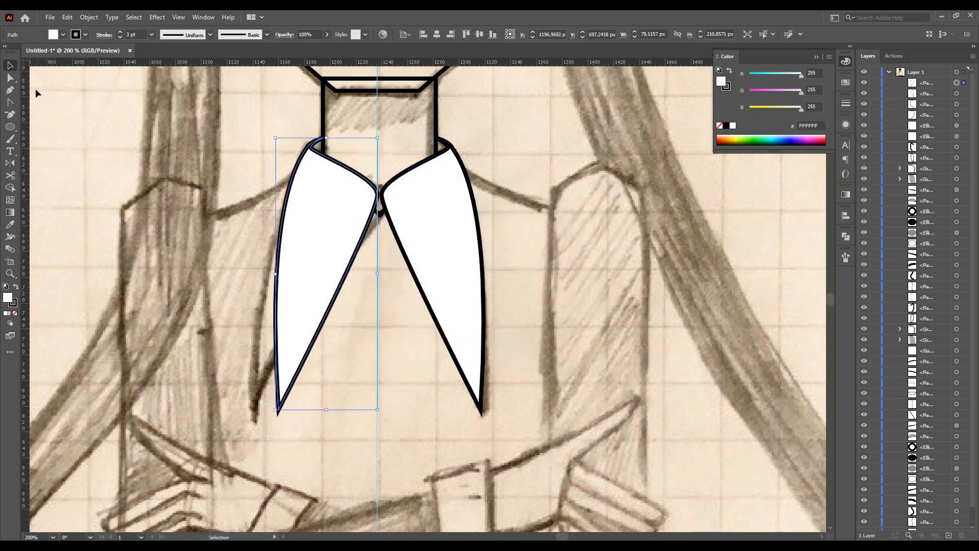
Adjust the collar anchor points where the two collar halves meet at the center line
{"action": "left_click", "coordinate": [10, 78]}
{"action": "left_click", "coordinate": [378, 195]}
{"action": "left_click_drag", "start_coordinate": [379, 194], "coordinate": [381, 195]}
{"action": "left_click_drag", "start_coordinate": [385, 213], "coordinate": [384, 227]}
{"action": "left_click", "coordinate": [377, 304]}
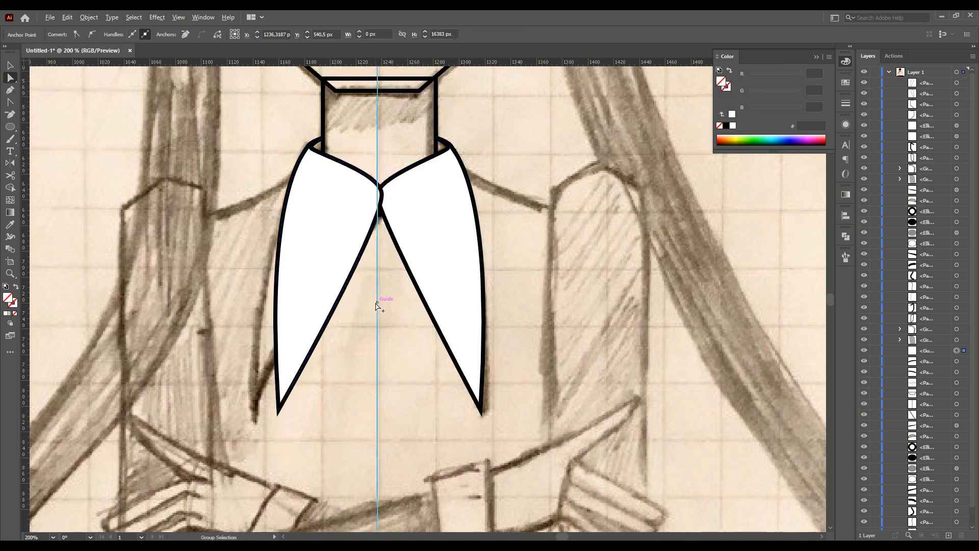
Draw a curved 3 pt black line for the right side of the torso from the collar down to the waist
{"action": "scroll", "coordinate": [377, 303], "scroll_direction": "down", "scroll_amount": 2}
{"action": "left_click", "coordinate": [10, 90]}
{"action": "scroll", "coordinate": [478, 259], "scroll_direction": "down", "scroll_amount": 1}
{"action": "left_click", "coordinate": [429, 148]}
{"action": "left_click_drag", "start_coordinate": [506, 184], "coordinate": [540, 186]}
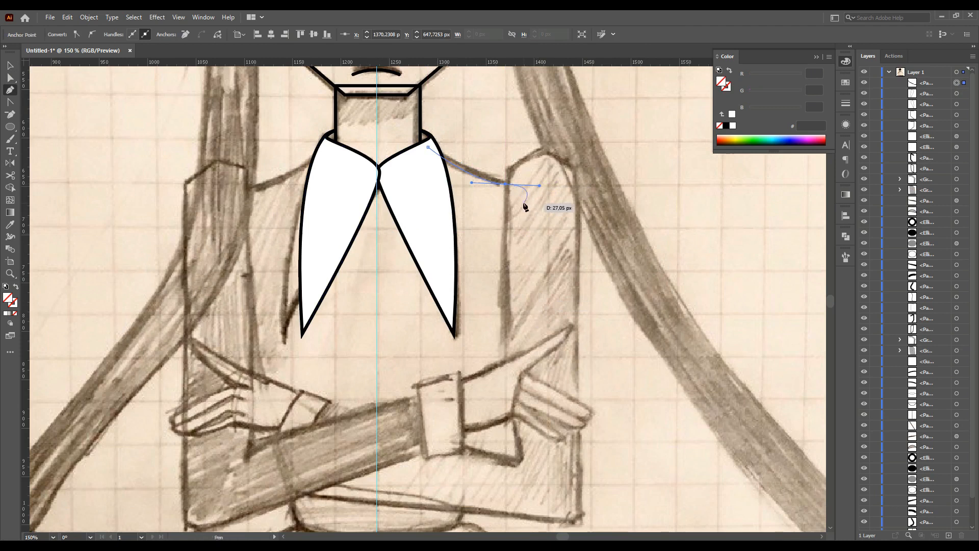
{"action": "scroll", "coordinate": [541, 448], "scroll_direction": "down", "scroll_amount": 3}
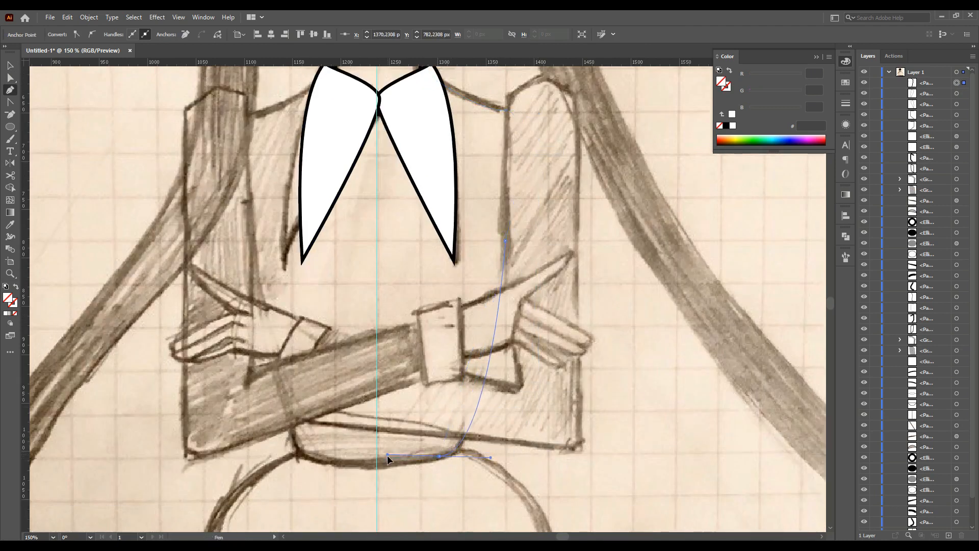
{"action": "left_click", "coordinate": [14, 305]}
{"action": "left_click", "coordinate": [726, 126]}
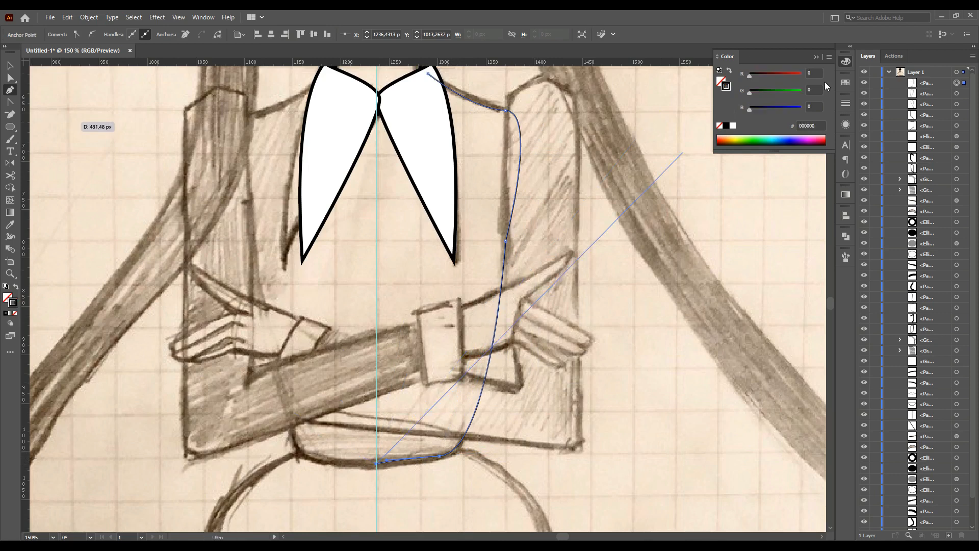
{"action": "left_click", "coordinate": [846, 103]}
{"action": "left_click", "coordinate": [790, 115]}
{"action": "left_click", "coordinate": [803, 181]}
{"action": "left_click", "coordinate": [428, 73]}
{"action": "left_click_drag", "start_coordinate": [377, 110], "coordinate": [395, 109]}
Refine the torso curve's anchor handles where it bends at the waist
{"action": "left_click", "coordinate": [10, 79]}
{"action": "scroll", "coordinate": [400, 412], "scroll_direction": "down", "scroll_amount": 2}
{"action": "mouse_move", "coordinate": [400, 412]}
{"action": "left_mouse_down"}
{"action": "mouse_move", "coordinate": [386, 415]}
{"action": "mouse_move", "coordinate": [399, 417]}
{"action": "left_mouse_up"}
{"action": "scroll", "coordinate": [406, 421], "scroll_direction": "up", "scroll_amount": 3}
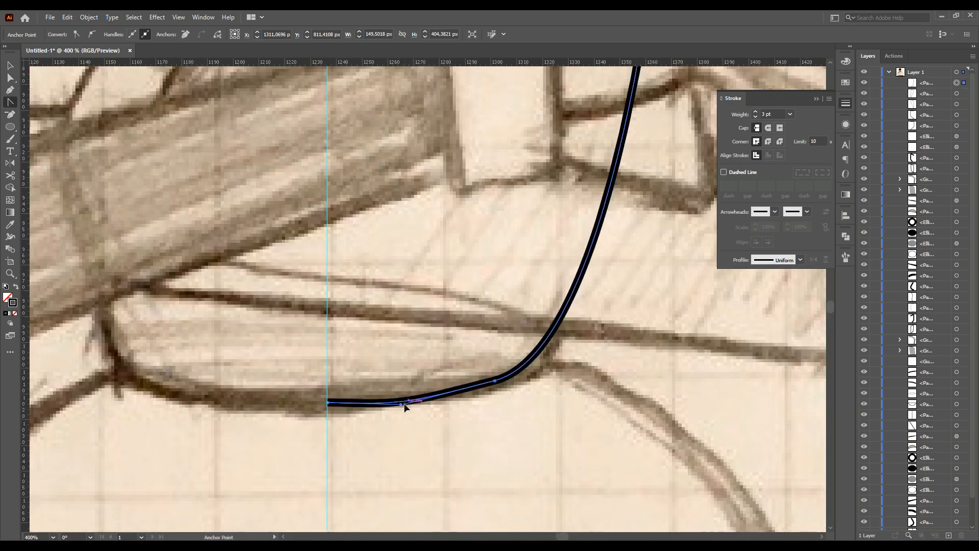
{"action": "left_click_drag", "start_coordinate": [494, 383], "coordinate": [488, 389]}
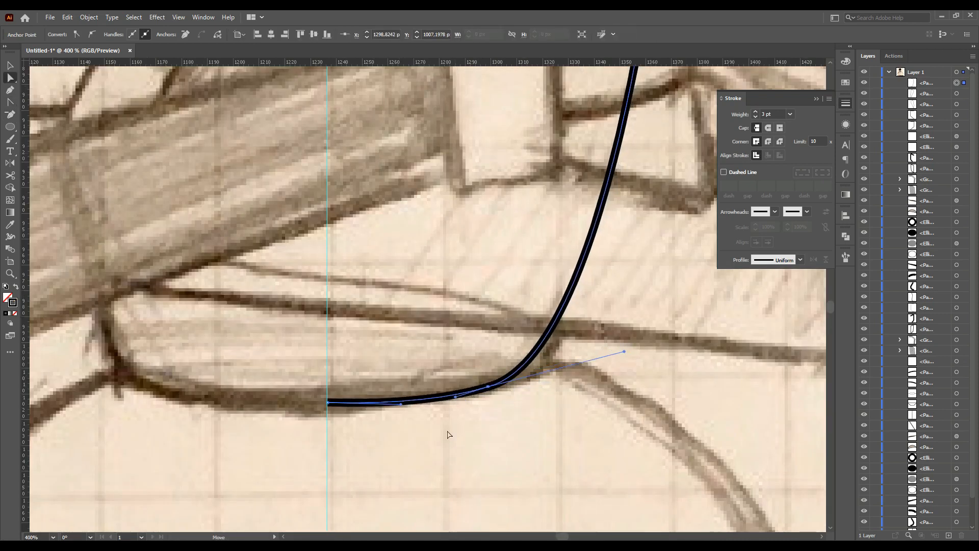
{"action": "left_click", "coordinate": [448, 432]}
Reflect a copy of the torso curve and move it to form the left side, joining both at the waist
{"action": "scroll", "coordinate": [447, 432], "scroll_direction": "down", "scroll_amount": 4}
{"action": "scroll", "coordinate": [448, 431], "scroll_direction": "up", "scroll_amount": 1}
{"action": "key", "text": "v"}
{"action": "left_click", "coordinate": [501, 325]}
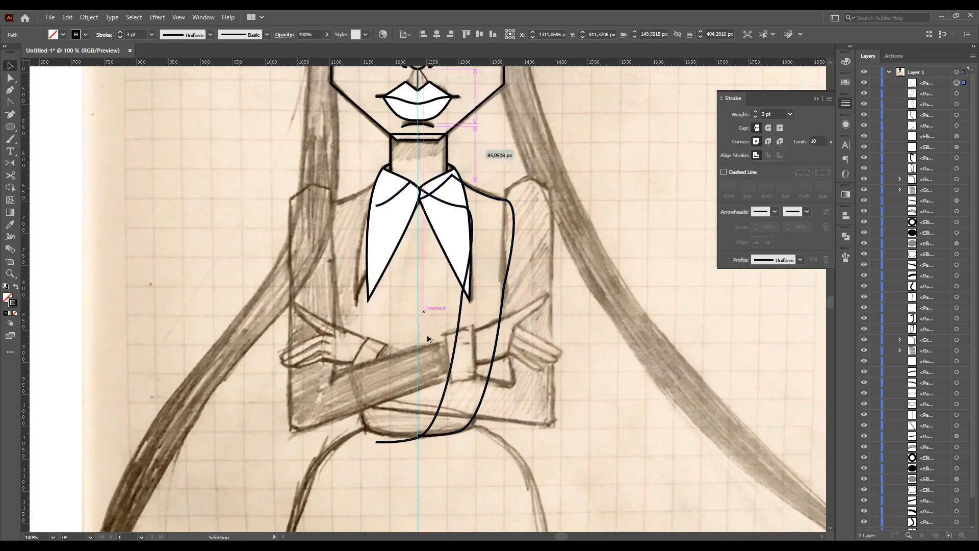
{"action": "left_click_drag", "start_coordinate": [501, 325], "coordinate": [456, 333], "text": "alt"}
{"action": "key", "text": "o"}
{"action": "key", "text": "Return"}
{"action": "key", "text": "Return"}
{"action": "key", "text": "v"}
{"action": "left_click_drag", "start_coordinate": [385, 339], "coordinate": [333, 331]}
{"action": "scroll", "coordinate": [416, 437], "scroll_direction": "up", "scroll_amount": 6}
{"action": "left_click_drag", "start_coordinate": [422, 424], "coordinate": [433, 421]}
{"action": "scroll", "coordinate": [433, 421], "scroll_direction": "down", "scroll_amount": 3}
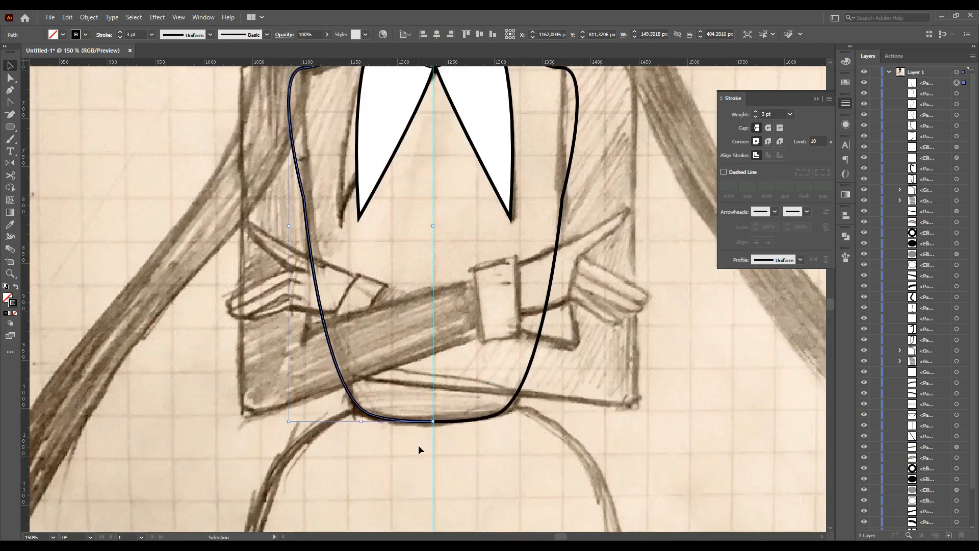
Draw the outline of the crossed arm from the right shoulder down to the elbow and across the chest
{"action": "left_click", "coordinate": [466, 366]}
{"action": "scroll", "coordinate": [466, 366], "scroll_direction": "up", "scroll_amount": 5}
{"action": "left_click_drag", "start_coordinate": [561, 538], "coordinate": [564, 538]}
{"action": "scroll", "coordinate": [535, 377], "scroll_direction": "down", "scroll_amount": 4}
{"action": "scroll", "coordinate": [513, 230], "scroll_direction": "up", "scroll_amount": 2}
{"action": "key", "text": "p"}
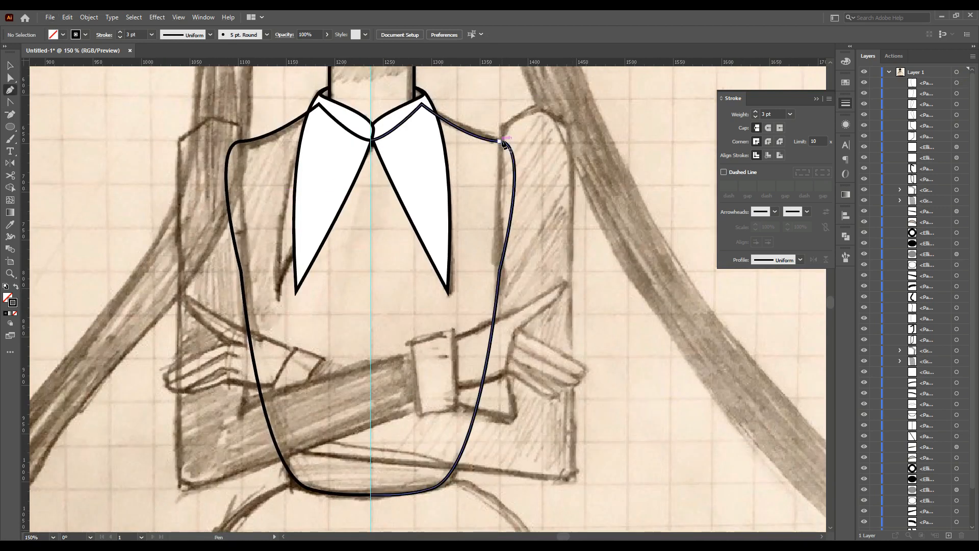
{"action": "left_click", "coordinate": [499, 271]}
{"action": "left_click", "coordinate": [499, 128]}
{"action": "left_click", "coordinate": [537, 104]}
{"action": "left_click", "coordinate": [570, 128]}
{"action": "left_click_drag", "start_coordinate": [573, 466], "coordinate": [563, 478]}
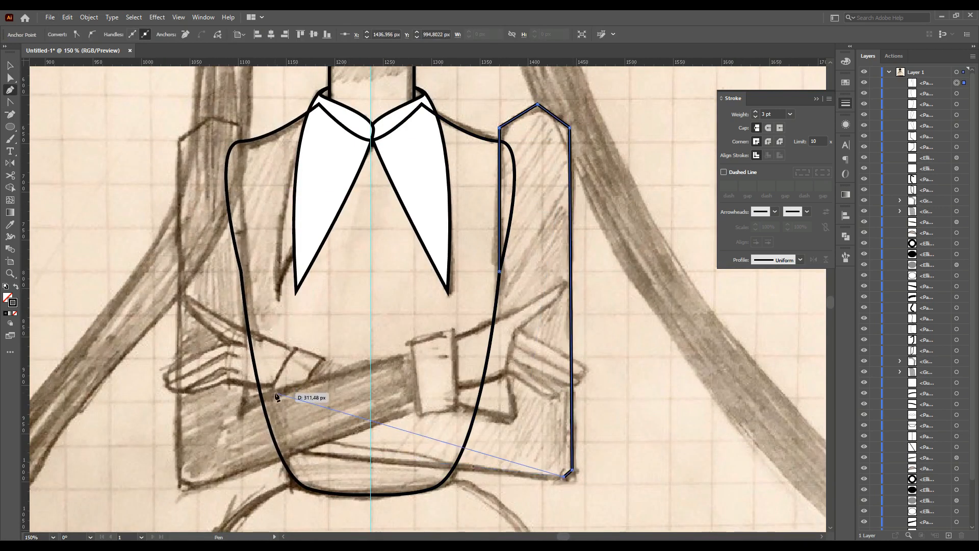
{"action": "left_click_drag", "start_coordinate": [276, 394], "coordinate": [291, 356]}
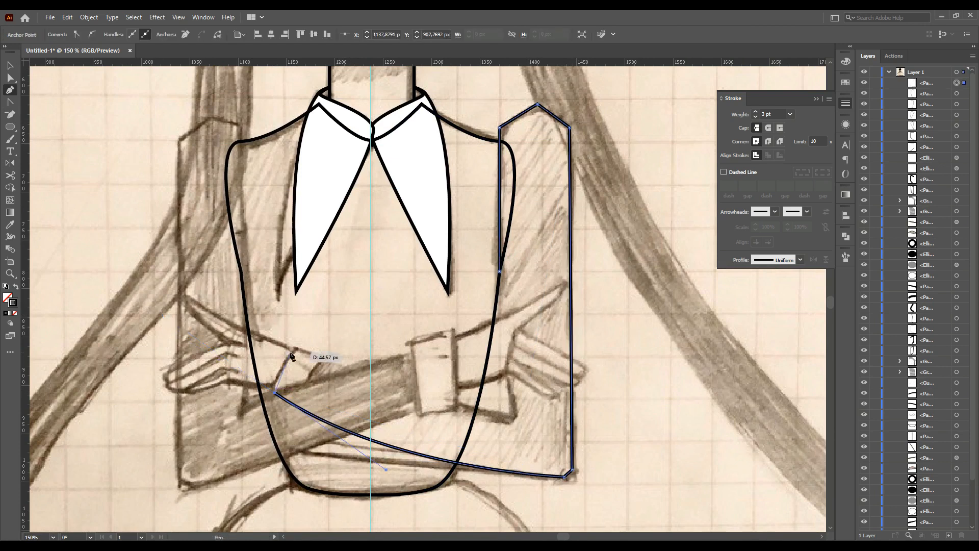
{"action": "mouse_move", "coordinate": [510, 417]}
{"action": "left_mouse_down"}
{"action": "mouse_move", "coordinate": [539, 418]}
{"action": "mouse_move", "coordinate": [509, 392]}
{"action": "mouse_move", "coordinate": [509, 426]}
{"action": "left_mouse_up"}
{"action": "left_click", "coordinate": [510, 425], "text": "ctrl"}
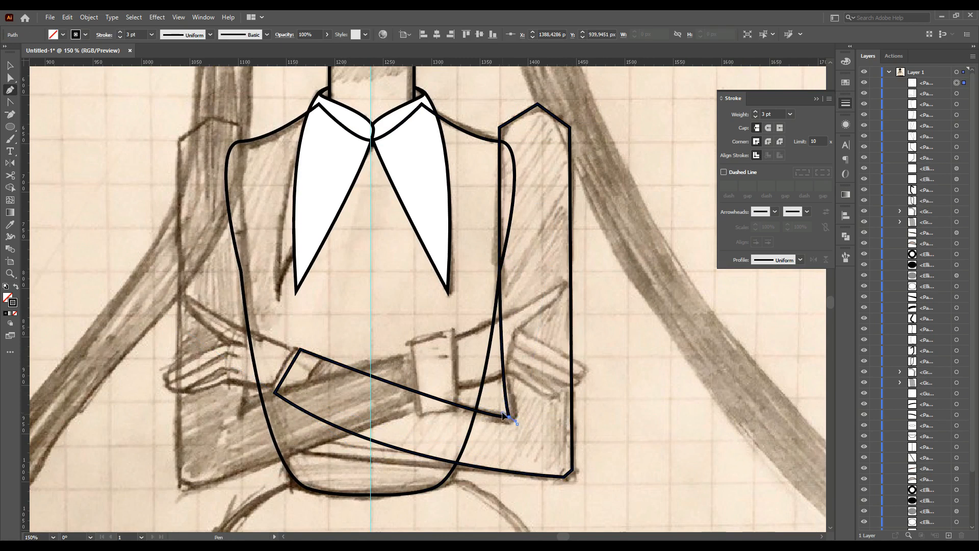
Draw a cuff band at the wrist of the crossed arm
{"action": "left_click", "coordinate": [326, 361]}
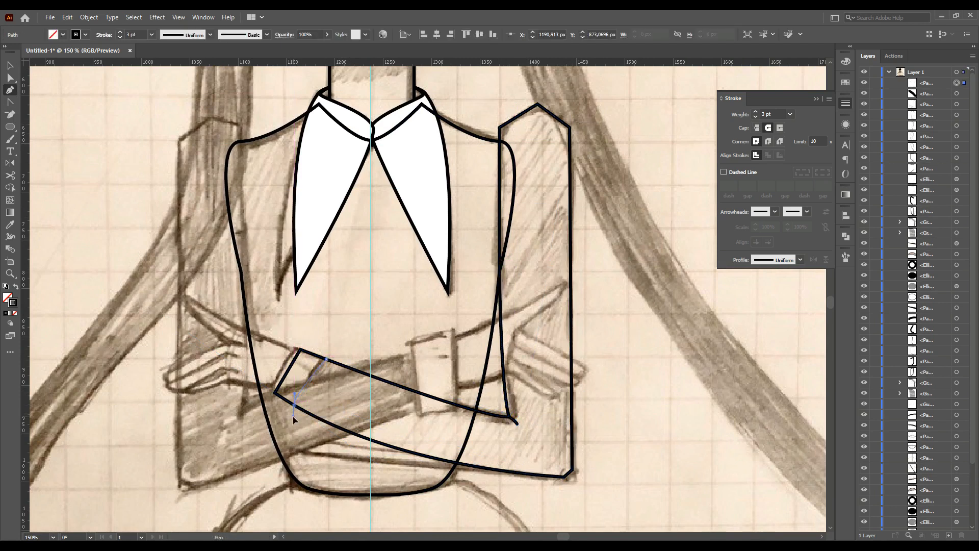
{"action": "left_click_drag", "start_coordinate": [292, 405], "coordinate": [270, 394]}
{"action": "left_click", "coordinate": [317, 364], "text": "ctrl"}
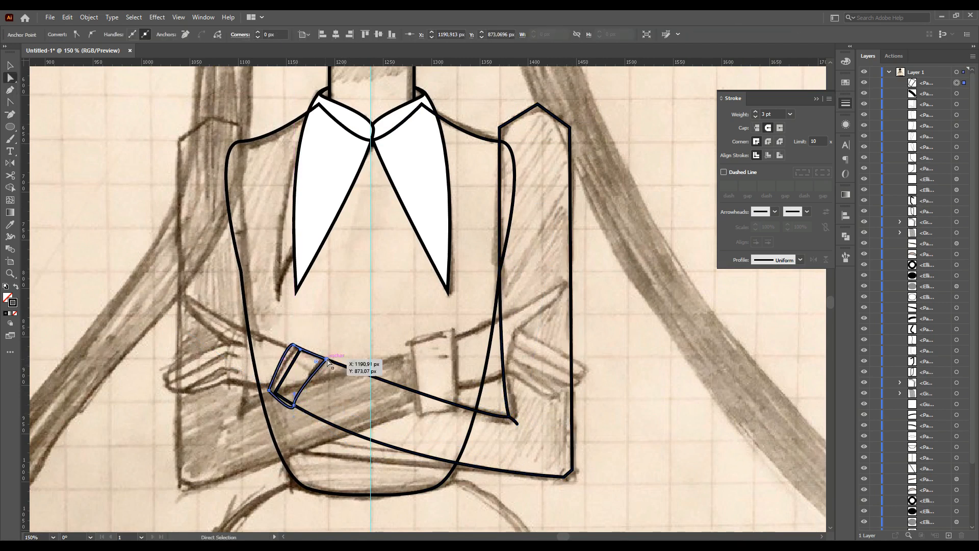
{"action": "left_click_drag", "start_coordinate": [284, 392], "coordinate": [285, 394]}
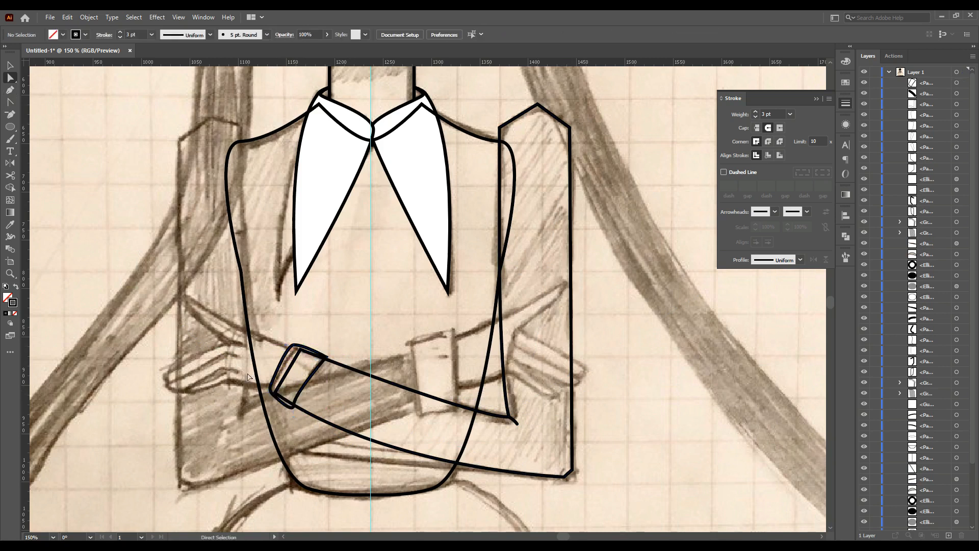
Draw the hand with its fingers extending from the cuff and adjust its curve handles
{"action": "scroll", "coordinate": [153, 229], "scroll_direction": "down", "scroll_amount": 1}
{"action": "left_click_drag", "start_coordinate": [186, 284], "coordinate": [238, 328]}
{"action": "scroll", "coordinate": [230, 334], "scroll_direction": "up", "scroll_amount": 2}
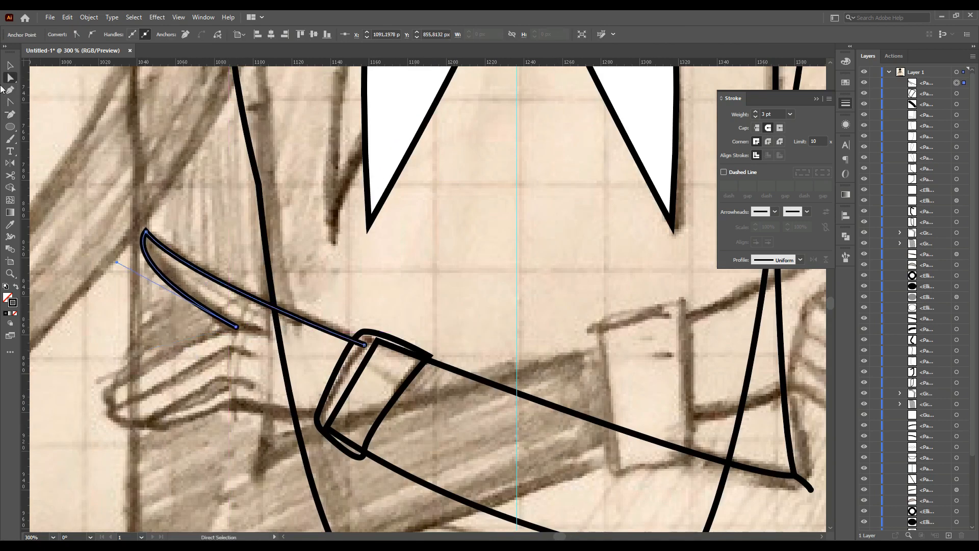
{"action": "left_click", "coordinate": [104, 394]}
{"action": "left_click_drag", "start_coordinate": [127, 389], "coordinate": [139, 422]}
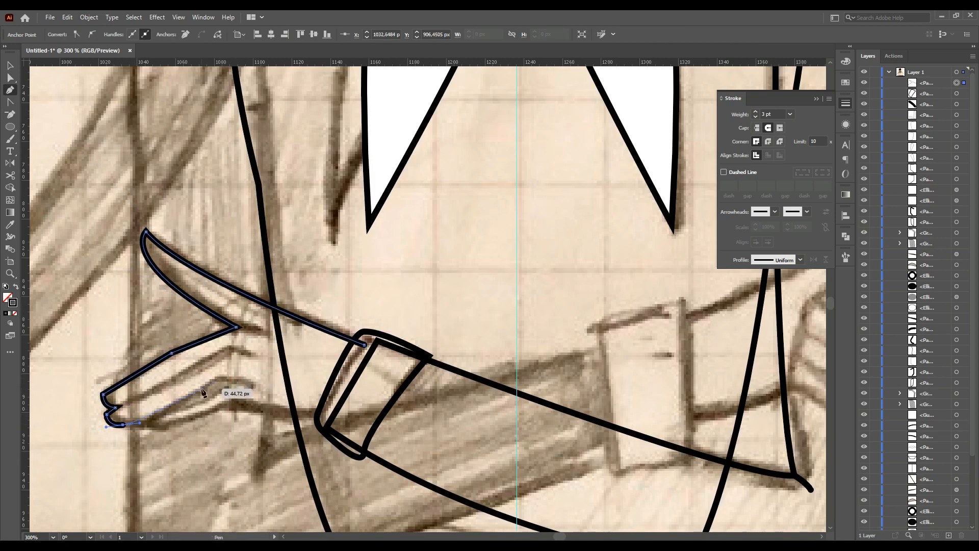
{"action": "left_click_drag", "start_coordinate": [216, 379], "coordinate": [247, 386]}
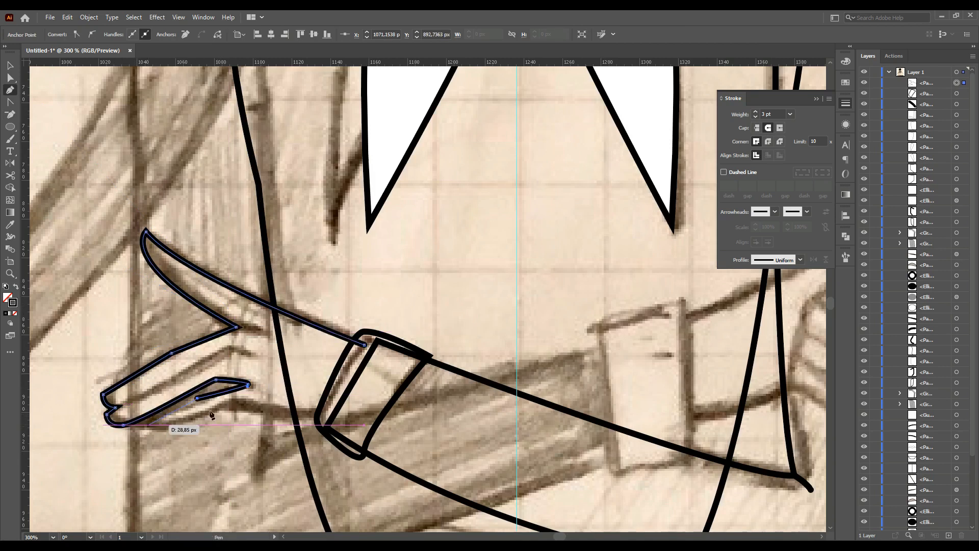
{"action": "left_click_drag", "start_coordinate": [204, 415], "coordinate": [244, 395]}
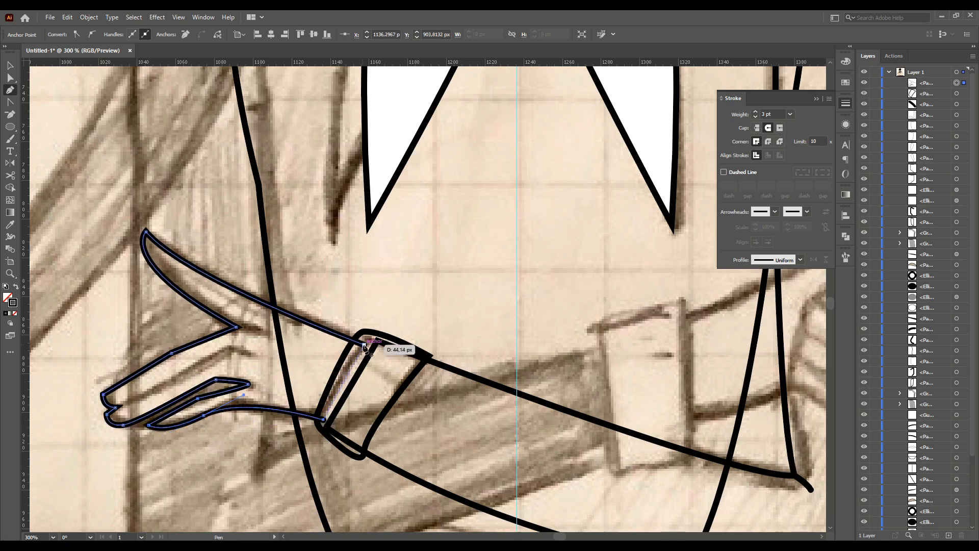
{"action": "left_click_drag", "start_coordinate": [270, 306], "coordinate": [272, 302]}
{"action": "left_click_drag", "start_coordinate": [222, 279], "coordinate": [219, 284]}
{"action": "left_click_drag", "start_coordinate": [259, 407], "coordinate": [265, 408]}
{"action": "left_click_drag", "start_coordinate": [234, 409], "coordinate": [245, 414]}
{"action": "left_click_drag", "start_coordinate": [324, 420], "coordinate": [325, 417]}
{"action": "left_click_drag", "start_coordinate": [163, 432], "coordinate": [156, 440]}
{"action": "left_click", "coordinate": [132, 434]}
Reflect a copy of the arm, cuff and hand to the other side and align its shoulder to a horizontal guide
{"action": "key", "text": "p"}
{"action": "left_click", "coordinate": [116, 408]}
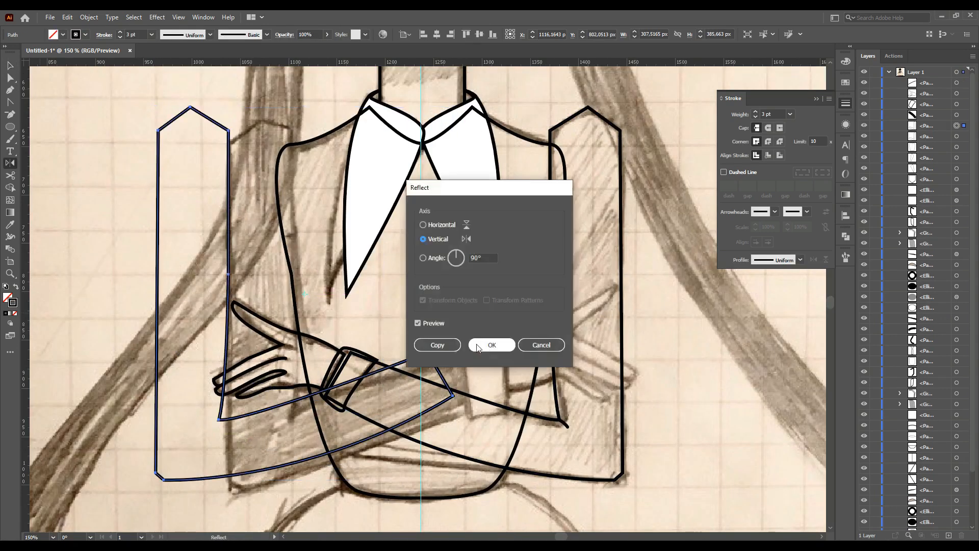
{"action": "left_click_drag", "start_coordinate": [225, 231], "coordinate": [304, 248]}
{"action": "left_click_drag", "start_coordinate": [302, 245], "coordinate": [299, 237]}
{"action": "left_click_drag", "start_coordinate": [550, 62], "coordinate": [550, 131]}
{"action": "left_click_drag", "start_coordinate": [301, 134], "coordinate": [301, 131]}
{"action": "scroll", "coordinate": [414, 361], "scroll_direction": "down", "scroll_amount": 1}
{"action": "left_click", "coordinate": [10, 77]}
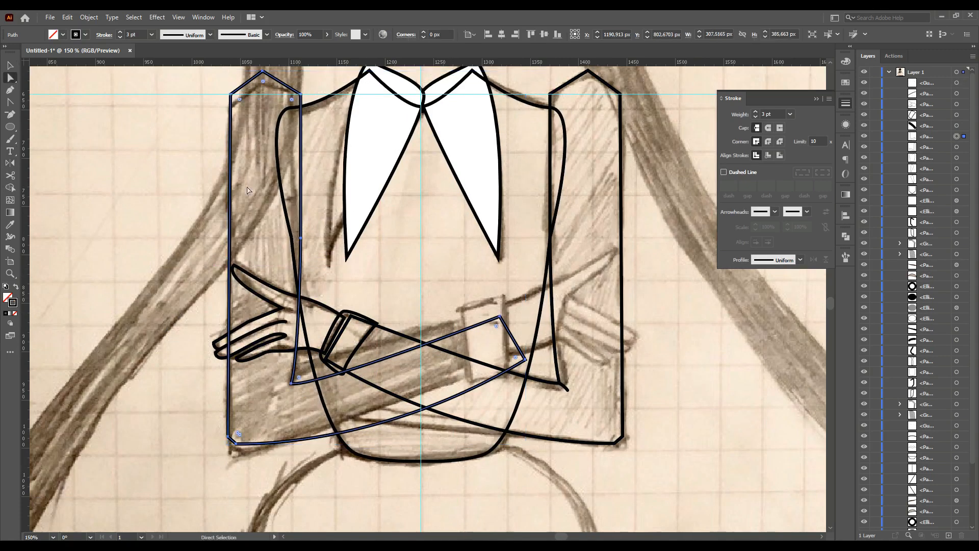
Reshape the reflected arm's anchor points so it follows the second sketched arm
{"action": "left_click_drag", "start_coordinate": [500, 316], "coordinate": [501, 298]}
{"action": "left_click_drag", "start_coordinate": [526, 360], "coordinate": [509, 355]}
{"action": "left_click_drag", "start_coordinate": [501, 299], "coordinate": [496, 298]}
{"action": "left_click_drag", "start_coordinate": [291, 383], "coordinate": [294, 371]}
{"action": "left_click_drag", "start_coordinate": [357, 363], "coordinate": [383, 331]}
{"action": "left_click", "coordinate": [378, 416]}
{"action": "left_click_drag", "start_coordinate": [375, 439], "coordinate": [314, 439]}
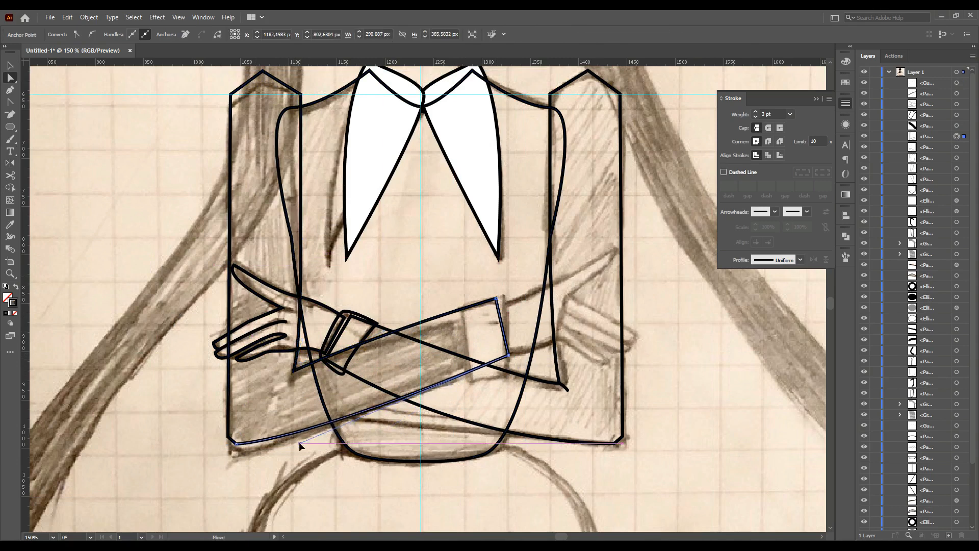
{"action": "left_click_drag", "start_coordinate": [295, 371], "coordinate": [317, 362]}
Draw the second wrist cuff with the Pen tool and fill it white
{"action": "left_click", "coordinate": [11, 90]}
{"action": "left_click", "coordinate": [283, 381]}
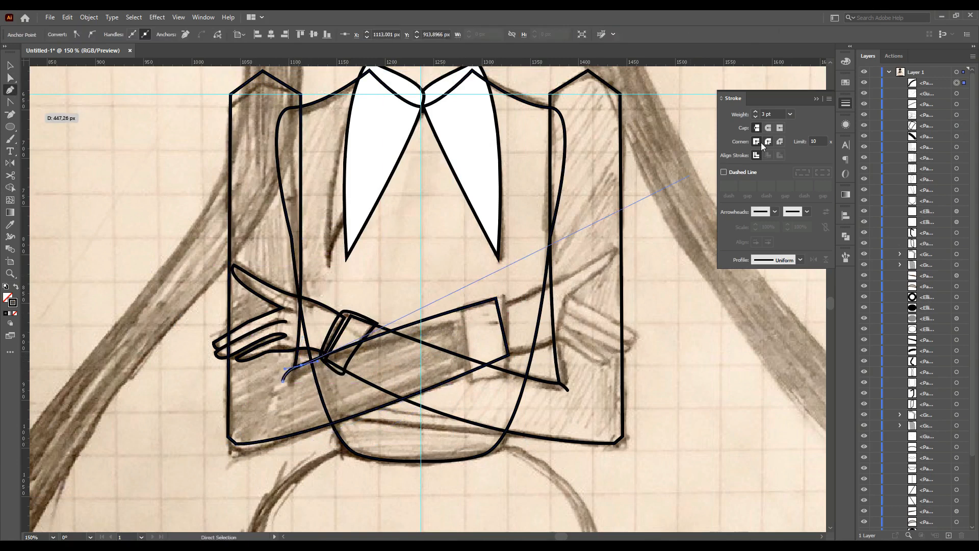
{"action": "scroll", "coordinate": [292, 396], "scroll_direction": "up", "scroll_amount": 3}
{"action": "left_click", "coordinate": [230, 333]}
{"action": "scroll", "coordinate": [230, 334], "scroll_direction": "down", "scroll_amount": 4}
{"action": "scroll", "coordinate": [368, 304], "scroll_direction": "up", "scroll_amount": 3}
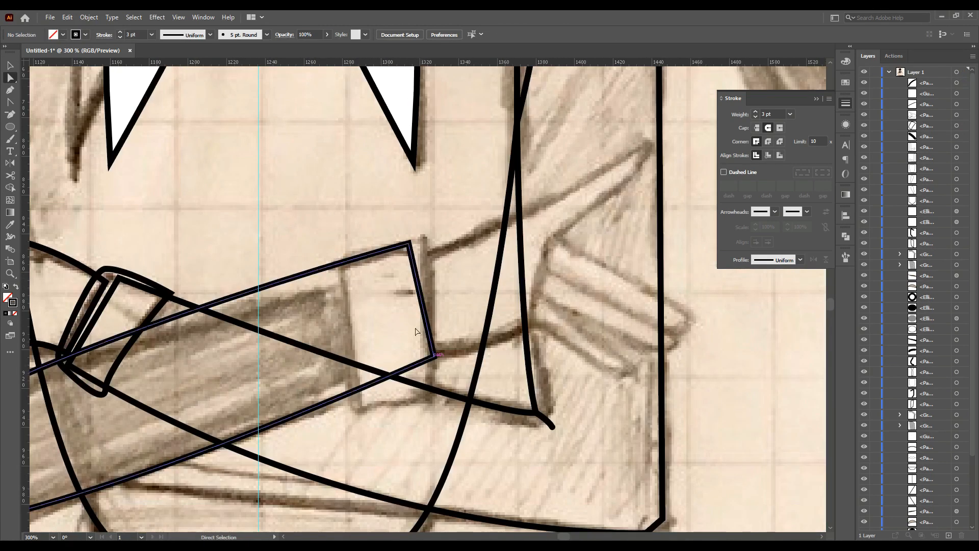
{"action": "left_click_drag", "start_coordinate": [408, 243], "coordinate": [411, 250]}
{"action": "left_click", "coordinate": [425, 240]}
{"action": "left_click_drag", "start_coordinate": [344, 255], "coordinate": [345, 287]}
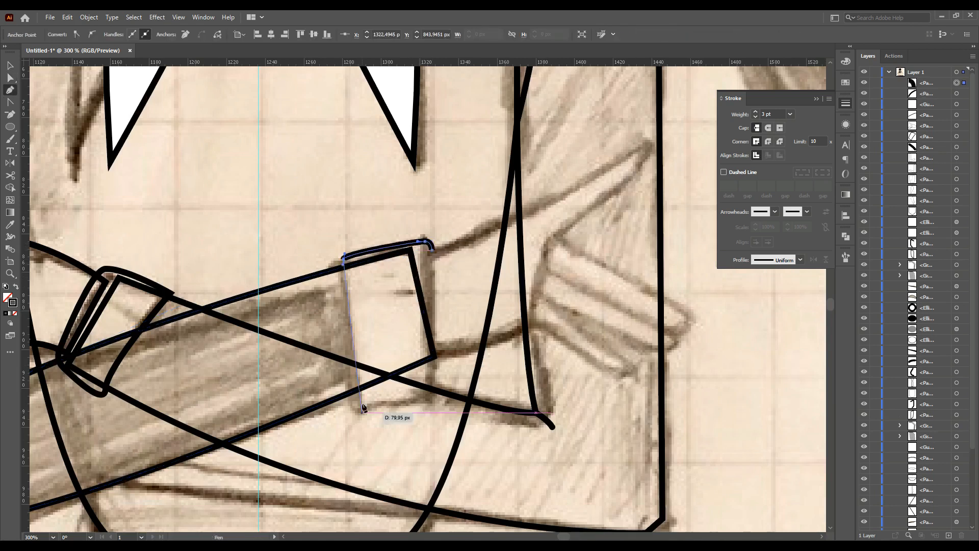
{"action": "left_click", "coordinate": [11, 302]}
{"action": "left_click", "coordinate": [733, 126]}
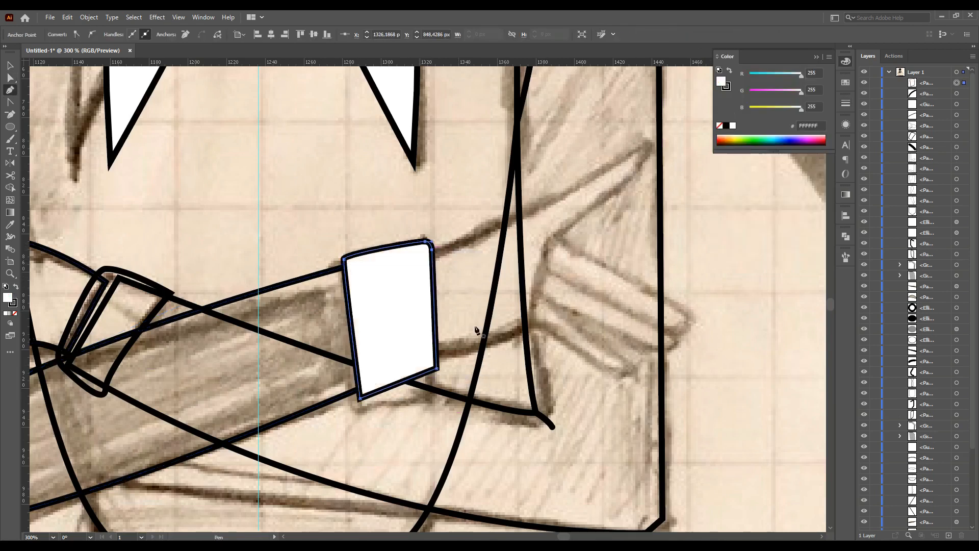
{"action": "left_click_drag", "start_coordinate": [431, 248], "coordinate": [428, 250]}
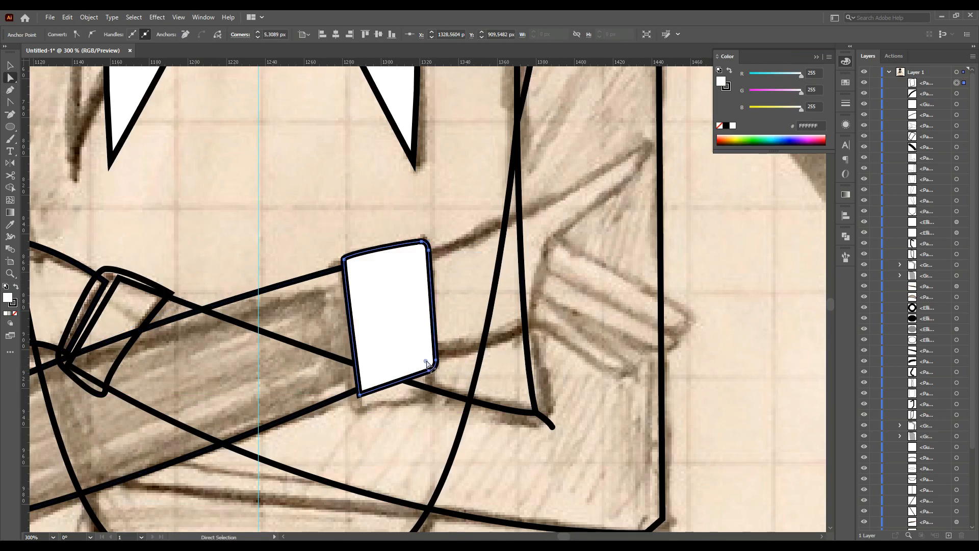
Draw the second hand with fingers extending from the white cuff
{"action": "left_click", "coordinate": [481, 308]}
{"action": "key", "text": "p"}
{"action": "scroll", "coordinate": [482, 308], "scroll_direction": "up", "scroll_amount": 1}
{"action": "left_click", "coordinate": [429, 292]}
{"action": "left_click_drag", "start_coordinate": [509, 259], "coordinate": [525, 253]}
{"action": "left_click", "coordinate": [649, 179]}
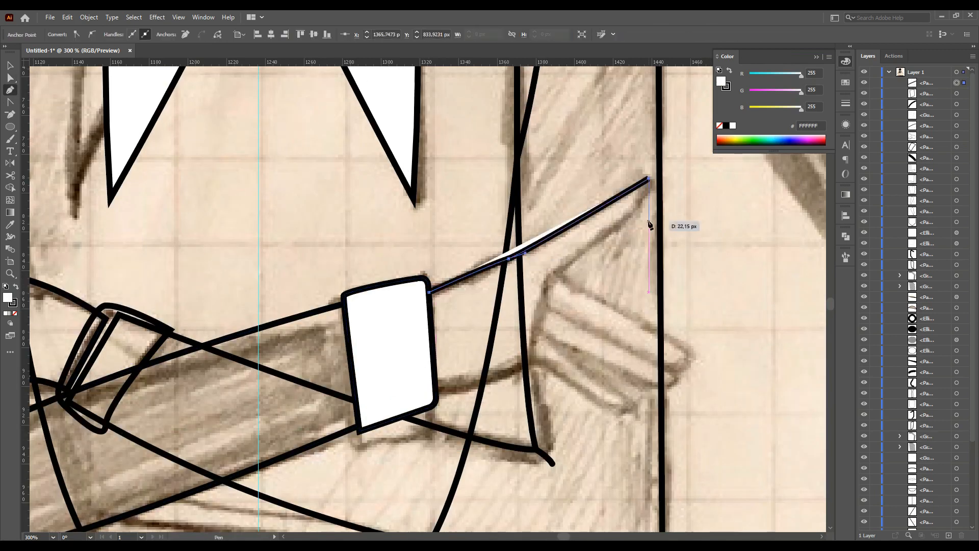
{"action": "left_click", "coordinate": [561, 271]}
{"action": "left_click", "coordinate": [693, 358]}
{"action": "left_click_drag", "start_coordinate": [660, 364], "coordinate": [649, 385]}
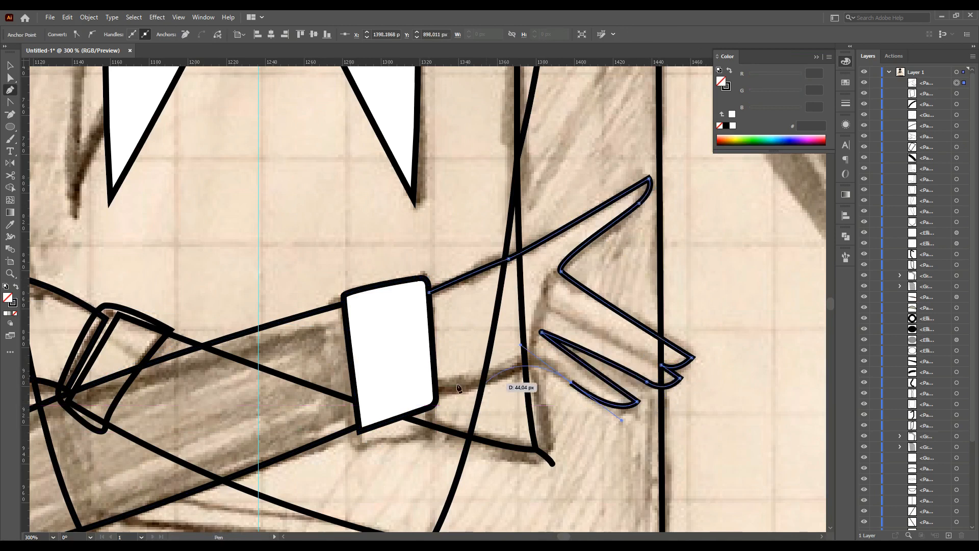
Reposition the hand's starting point and send the hand behind the cuff
{"action": "left_click", "coordinate": [429, 292]}
{"action": "key", "text": "a"}
{"action": "left_click_drag", "start_coordinate": [429, 293], "coordinate": [420, 292]}
{"action": "key", "text": "ctrl+["}
Draw a line separating the fingers of the second hand
{"action": "left_click", "coordinate": [697, 387], "text": "ctrl"}
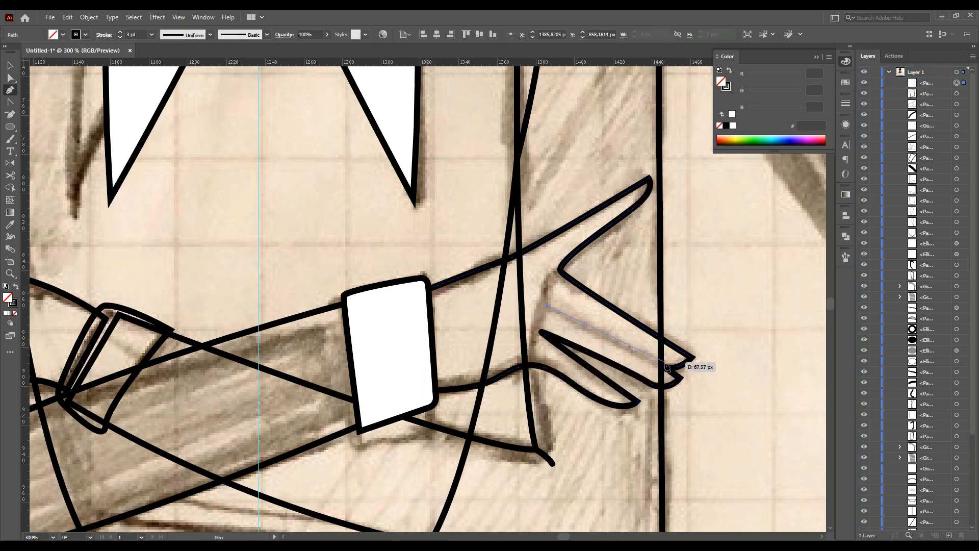
{"action": "left_click", "coordinate": [548, 306]}
{"action": "left_click", "coordinate": [661, 364]}
{"action": "left_click", "coordinate": [845, 103]}
{"action": "left_click", "coordinate": [669, 398]}
{"action": "left_click_drag", "start_coordinate": [646, 383], "coordinate": [647, 386]}
{"action": "left_click", "coordinate": [637, 402]}
{"action": "left_click_drag", "start_coordinate": [623, 424], "coordinate": [626, 424]}
{"action": "left_click", "coordinate": [742, 322]}
Reshape the second hand's anchors, converting the finger tips into smooth curves
{"action": "key", "text": "a"}
{"action": "left_click", "coordinate": [614, 227]}
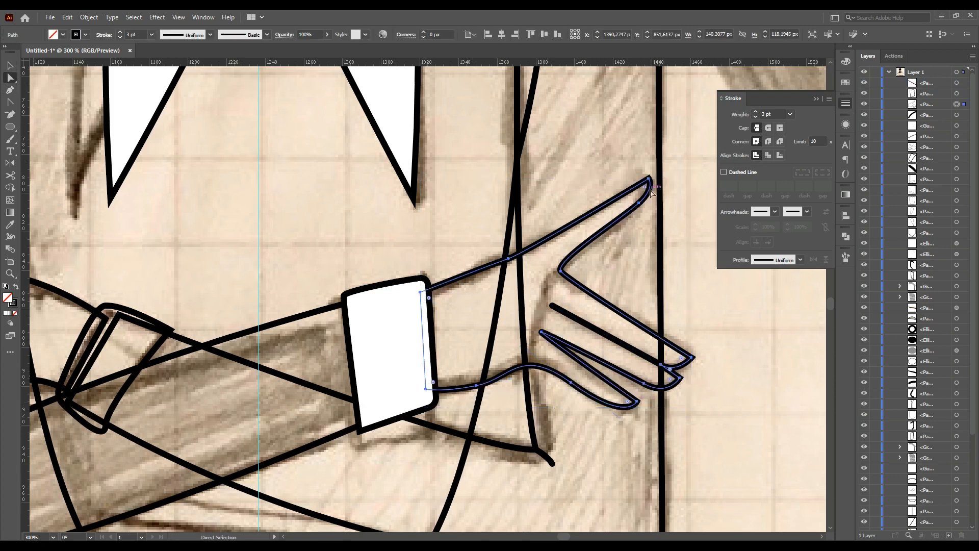
{"action": "left_click_drag", "start_coordinate": [647, 187], "coordinate": [646, 187]}
{"action": "left_click", "coordinate": [708, 320]}
{"action": "left_click_drag", "start_coordinate": [661, 366], "coordinate": [671, 370]}
{"action": "left_click", "coordinate": [739, 393]}
{"action": "scroll", "coordinate": [680, 388], "scroll_direction": "up", "scroll_amount": 3}
{"action": "left_click_drag", "start_coordinate": [652, 336], "coordinate": [668, 355]}
{"action": "key", "text": "shift+c"}
{"action": "left_click_drag", "start_coordinate": [547, 282], "coordinate": [550, 280]}
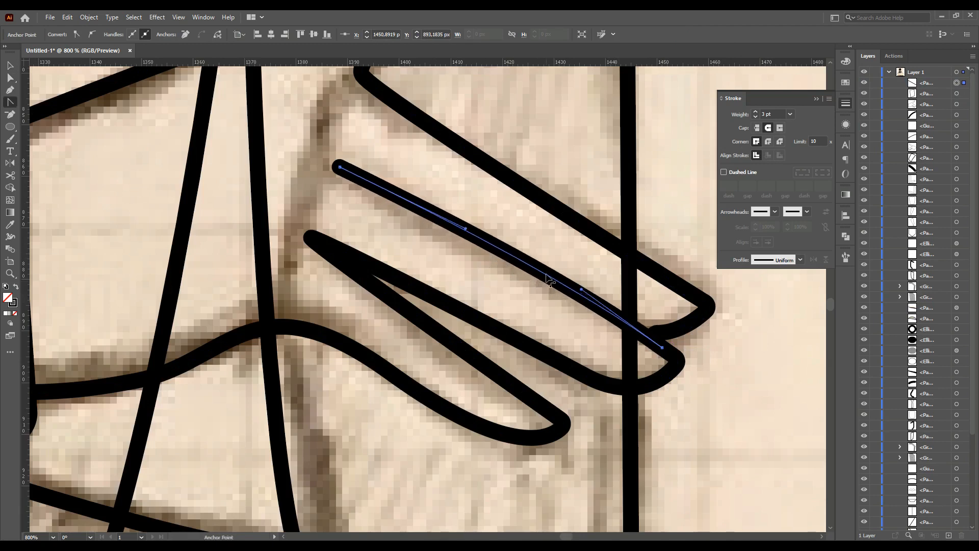
{"action": "left_click_drag", "start_coordinate": [660, 350], "coordinate": [656, 342]}
Draw the right side of the skirt as a curve from the hem up to the waist
{"action": "key", "text": "a"}
{"action": "left_click", "coordinate": [369, 166]}
{"action": "key", "text": "ctrl+1"}
{"action": "scroll", "coordinate": [574, 510], "scroll_direction": "down", "scroll_amount": 5}
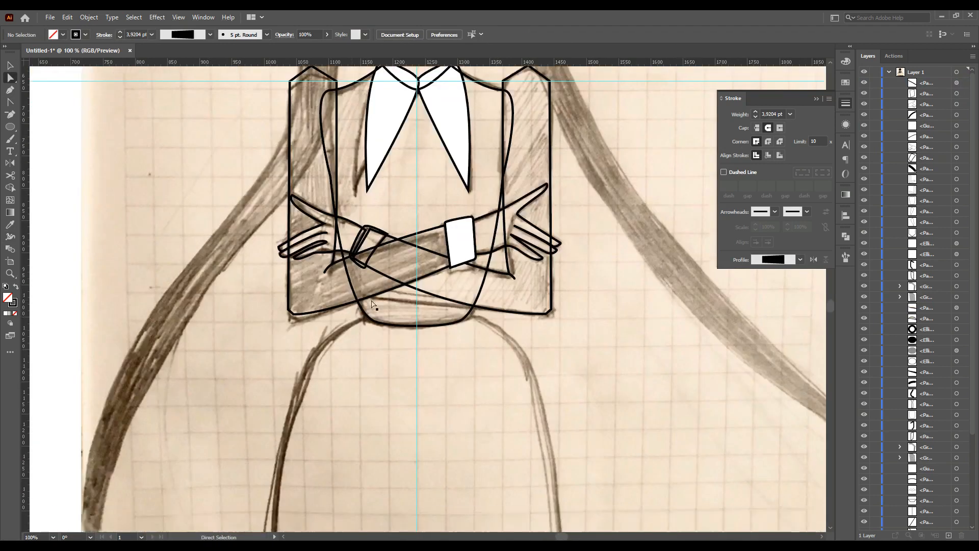
{"action": "key", "text": "p"}
{"action": "left_click", "coordinate": [575, 505]}
{"action": "left_click_drag", "start_coordinate": [524, 204], "coordinate": [483, 156]}
{"action": "left_click", "coordinate": [418, 167]}
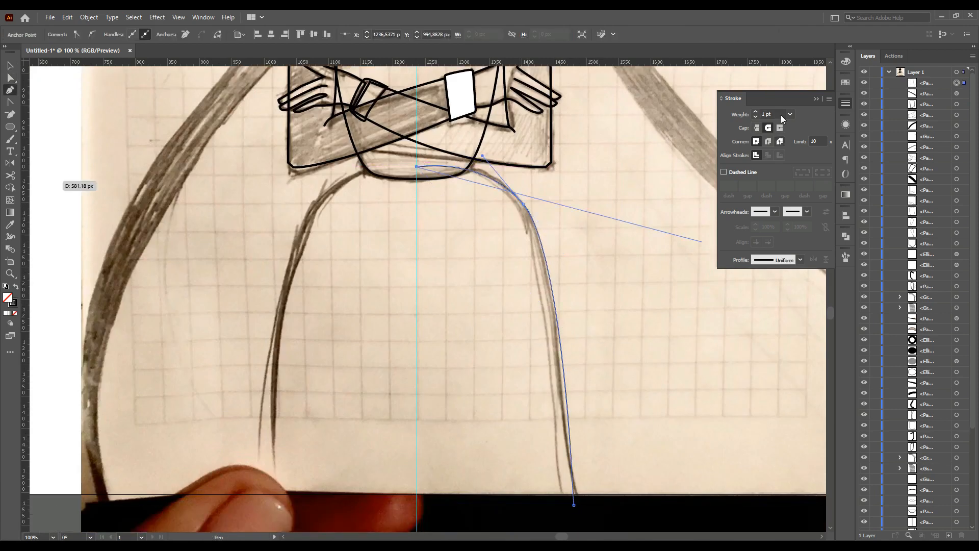
Reflect the skirt curve onto the left side and join the two skirt halves
{"action": "left_click", "coordinate": [10, 66]}
{"action": "left_click_drag", "start_coordinate": [551, 275], "coordinate": [523, 276], "text": "alt"}
{"action": "double_click", "coordinate": [10, 163]}
{"action": "key", "text": "Return"}
{"action": "key", "text": "v"}
{"action": "left_click_drag", "start_coordinate": [440, 203], "coordinate": [311, 203]}
{"action": "scroll", "coordinate": [417, 180], "scroll_direction": "up", "scroll_amount": 4}
{"action": "left_click", "coordinate": [417, 237]}
{"action": "right_click", "coordinate": [413, 131]}
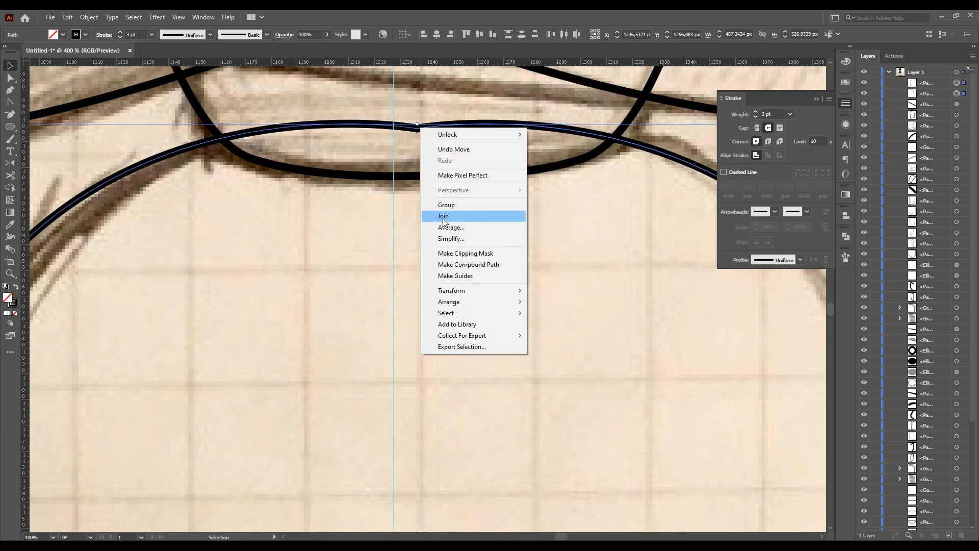
{"action": "left_click", "coordinate": [443, 216]}
Select and delete the extra piece at the skirt's waist
{"action": "left_click", "coordinate": [420, 237]}
{"action": "scroll", "coordinate": [420, 237], "scroll_direction": "down", "scroll_amount": 3}
{"action": "scroll", "coordinate": [422, 241], "scroll_direction": "up", "scroll_amount": 7}
{"action": "scroll", "coordinate": [424, 369], "scroll_direction": "down", "scroll_amount": 1}
{"action": "key", "text": "Delete"}
{"action": "scroll", "coordinate": [421, 369], "scroll_direction": "down", "scroll_amount": 3}
{"action": "scroll", "coordinate": [422, 371], "scroll_direction": "up", "scroll_amount": 7}
Draw a long hair strand from the right side of the head sweeping down past the canvas's lower right corner
{"action": "scroll", "coordinate": [558, 271], "scroll_direction": "up", "scroll_amount": 2}
{"action": "left_click", "coordinate": [11, 89]}
{"action": "scroll", "coordinate": [443, 184], "scroll_direction": "up", "scroll_amount": 1}
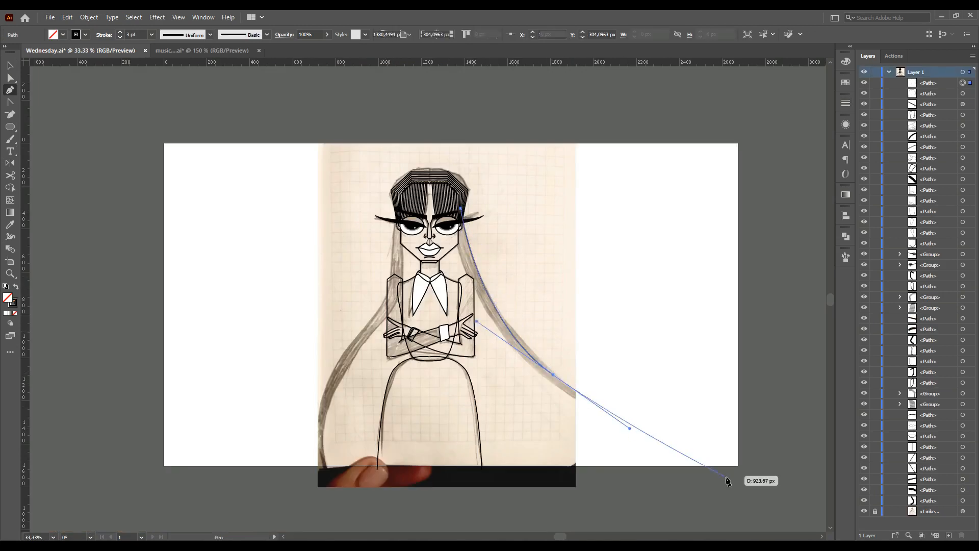
{"action": "left_click_drag", "start_coordinate": [722, 478], "coordinate": [728, 488]}
{"action": "left_click", "coordinate": [677, 478], "text": "ctrl"}
{"action": "left_click", "coordinate": [453, 219]}
{"action": "left_click_drag", "start_coordinate": [520, 357], "coordinate": [582, 410]}
{"action": "left_click_drag", "start_coordinate": [713, 469], "coordinate": [714, 478]}
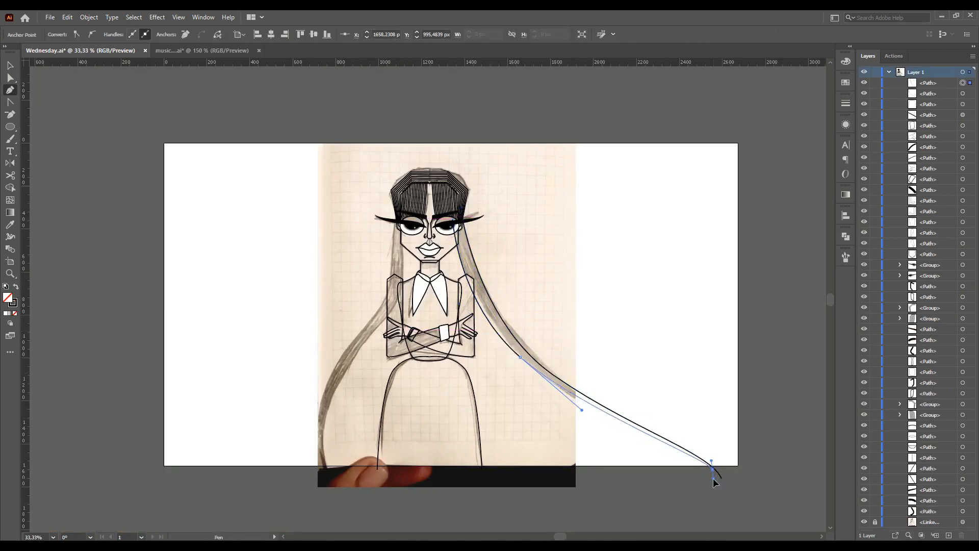
Adjust the anchors of the long hair strand so it follows the sketch
{"action": "left_click", "coordinate": [10, 78]}
{"action": "left_click", "coordinate": [632, 431]}
{"action": "left_click", "coordinate": [633, 427]}
{"action": "left_click", "coordinate": [713, 468]}
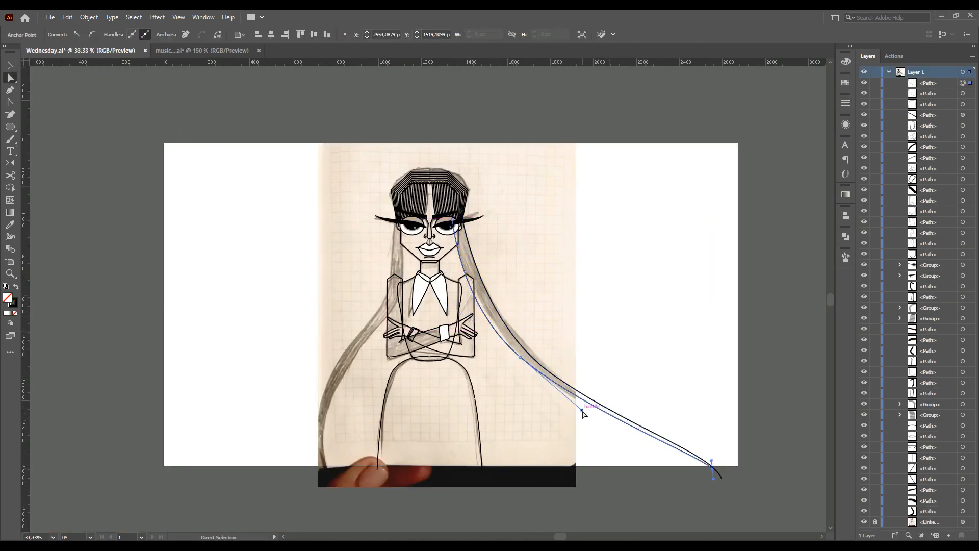
{"action": "left_click", "coordinate": [553, 291]}
{"action": "scroll", "coordinate": [462, 260], "scroll_direction": "up", "scroll_amount": 2}
{"action": "left_click", "coordinate": [442, 179]}
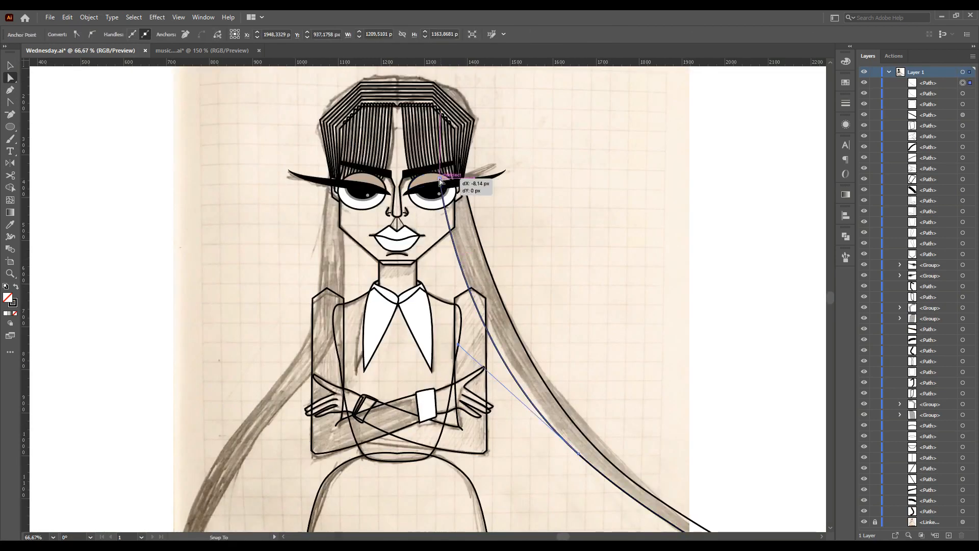
{"action": "scroll", "coordinate": [523, 220], "scroll_direction": "down", "scroll_amount": 2}
{"action": "left_click", "coordinate": [622, 380]}
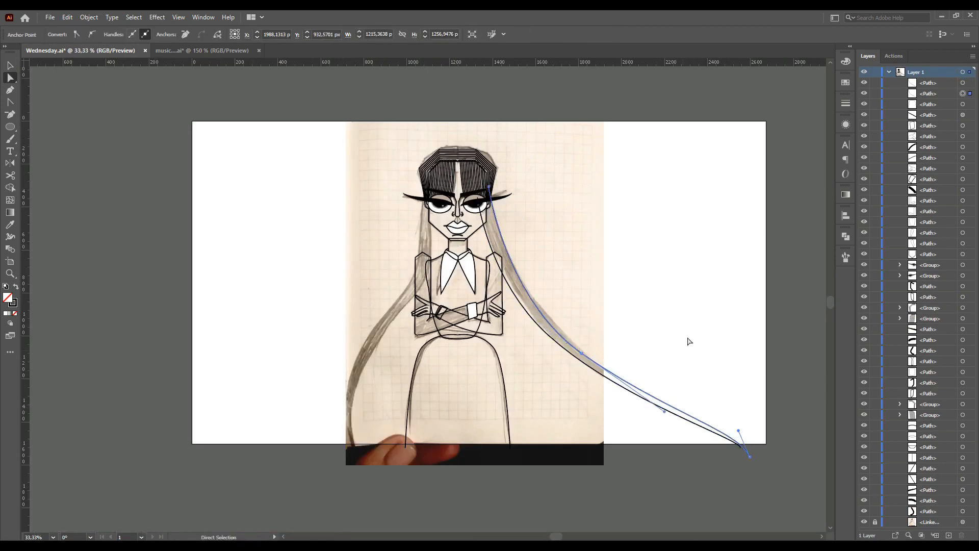
{"action": "left_click", "coordinate": [581, 278]}
{"action": "scroll", "coordinate": [511, 230], "scroll_direction": "up", "scroll_amount": 3}
{"action": "scroll", "coordinate": [521, 182], "scroll_direction": "up", "scroll_amount": 2}
Group the hair strand and enter isolation mode to edit inside the group
{"action": "key", "text": "p"}
{"action": "left_click_drag", "start_coordinate": [431, 325], "coordinate": [511, 332]}
{"action": "key", "text": "ctrl+g"}
{"action": "double_click", "coordinate": [473, 278]}
Draw a curved hair line at the top of the right hair strand beside the eye
{"action": "key", "text": "p"}
{"action": "left_click", "coordinate": [445, 159]}
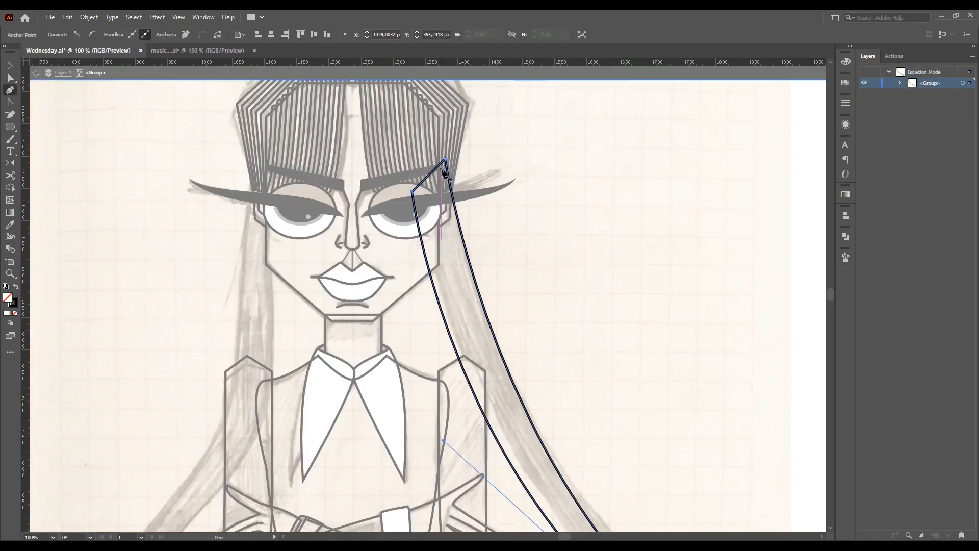
{"action": "left_click", "coordinate": [435, 221]}
{"action": "left_click_drag", "start_coordinate": [451, 191], "coordinate": [447, 157]}
{"action": "left_click", "coordinate": [443, 244], "text": "ctrl"}
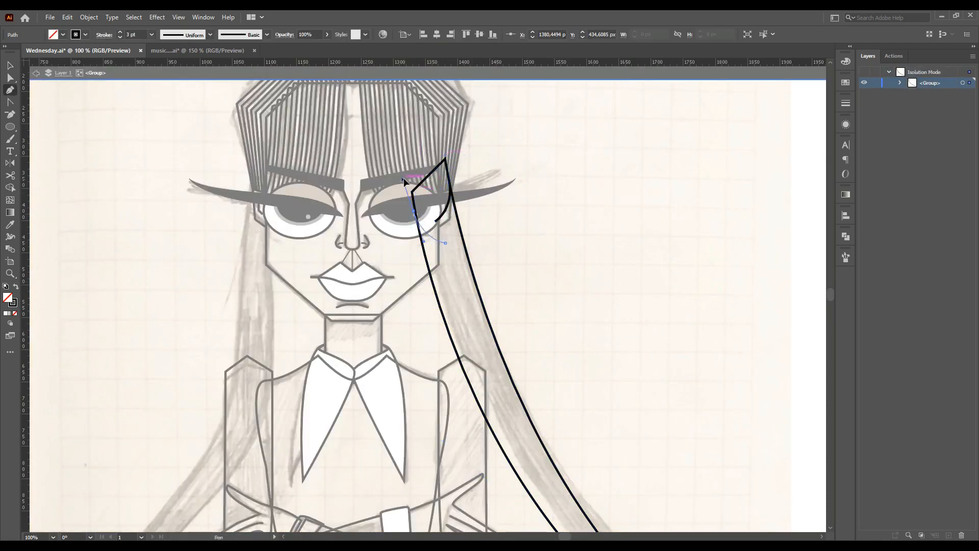
{"action": "left_click_drag", "start_coordinate": [416, 191], "coordinate": [403, 179]}
{"action": "scroll", "coordinate": [415, 219], "scroll_direction": "up", "scroll_amount": 5}
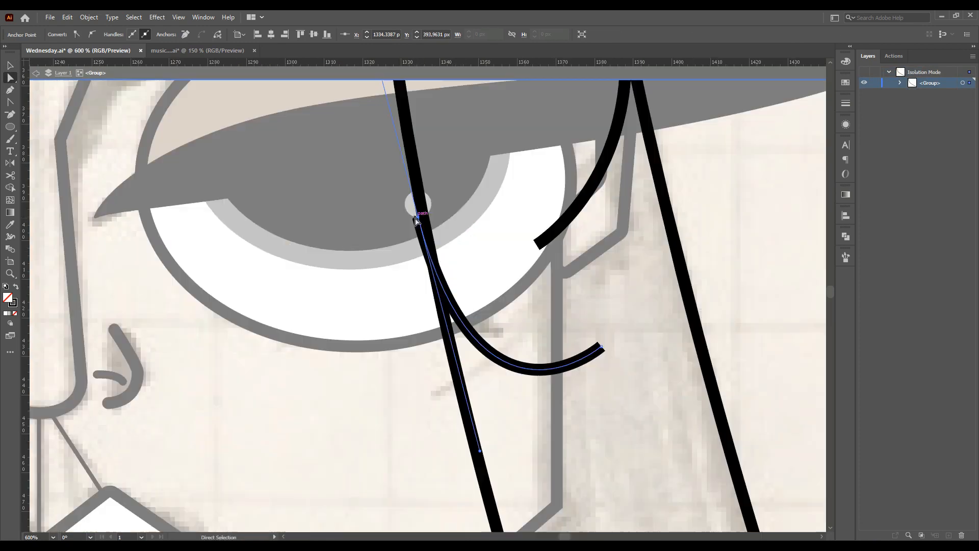
Reshape the curved hair line and give it round caps
{"action": "left_click_drag", "start_coordinate": [482, 445], "coordinate": [456, 381]}
{"action": "left_click_drag", "start_coordinate": [536, 370], "coordinate": [587, 224]}
{"action": "left_click", "coordinate": [846, 103]}
{"action": "left_click", "coordinate": [768, 128]}
Duplicate the curved hair mark down the strand and reshape the copies
{"action": "scroll", "coordinate": [594, 286], "scroll_direction": "down", "scroll_amount": 2}
{"action": "left_click_drag", "start_coordinate": [602, 340], "coordinate": [410, 374]}
{"action": "scroll", "coordinate": [454, 278], "scroll_direction": "up", "scroll_amount": 3}
{"action": "left_click_drag", "start_coordinate": [450, 267], "coordinate": [455, 270]}
{"action": "scroll", "coordinate": [455, 259], "scroll_direction": "down", "scroll_amount": 3}
{"action": "scroll", "coordinate": [388, 284], "scroll_direction": "down", "scroll_amount": 2}
{"action": "left_click", "coordinate": [393, 254], "text": "shift"}
{"action": "left_click_drag", "start_coordinate": [424, 326], "coordinate": [466, 407]}
{"action": "scroll", "coordinate": [439, 347], "scroll_direction": "down", "scroll_amount": 7}
{"action": "left_click", "coordinate": [475, 363]}
{"action": "left_click_drag", "start_coordinate": [498, 342], "coordinate": [505, 339]}
{"action": "scroll", "coordinate": [499, 335], "scroll_direction": "up", "scroll_amount": 2}
{"action": "left_click_drag", "start_coordinate": [503, 300], "coordinate": [520, 439]}
{"action": "scroll", "coordinate": [505, 296], "scroll_direction": "up", "scroll_amount": 3}
{"action": "scroll", "coordinate": [499, 271], "scroll_direction": "down", "scroll_amount": 5}
{"action": "left_click", "coordinate": [436, 297], "text": "shift"}
{"action": "scroll", "coordinate": [461, 294], "scroll_direction": "down", "scroll_amount": 2}
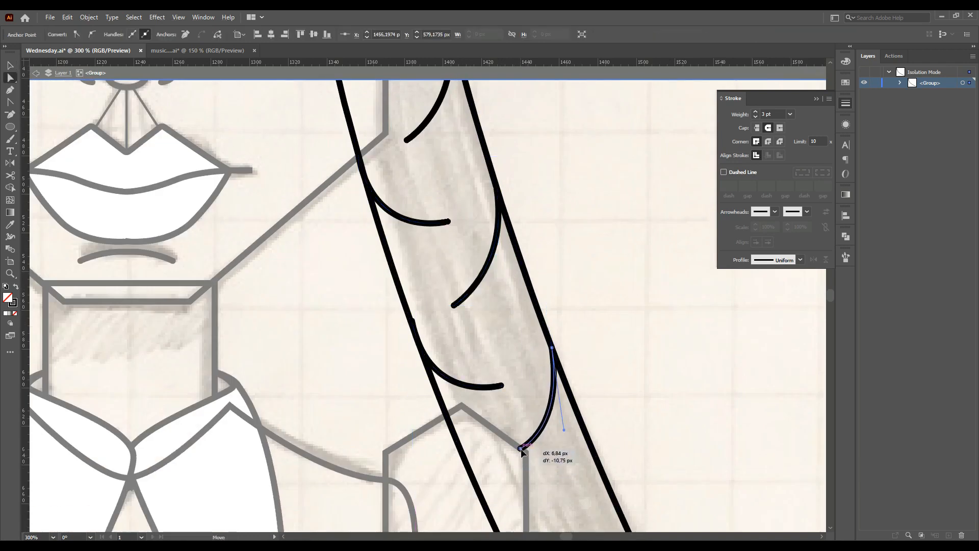
Copy another hair mark lower on the strand and adjust its curve
{"action": "scroll", "coordinate": [408, 311], "scroll_direction": "up", "scroll_amount": 3}
{"action": "left_click_drag", "start_coordinate": [417, 337], "coordinate": [412, 332]}
{"action": "scroll", "coordinate": [376, 275], "scroll_direction": "down", "scroll_amount": 5}
{"action": "left_click", "coordinate": [478, 283]}
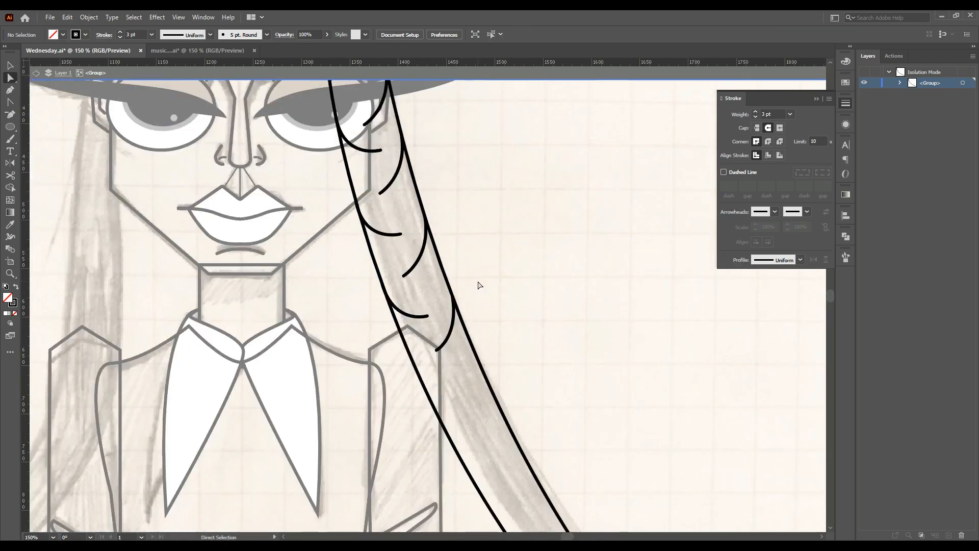
{"action": "scroll", "coordinate": [479, 270], "scroll_direction": "down", "scroll_amount": 2}
{"action": "scroll", "coordinate": [479, 260], "scroll_direction": "up", "scroll_amount": 1}
{"action": "left_click_drag", "start_coordinate": [444, 329], "coordinate": [444, 328]}
{"action": "left_click_drag", "start_coordinate": [438, 255], "coordinate": [472, 365]}
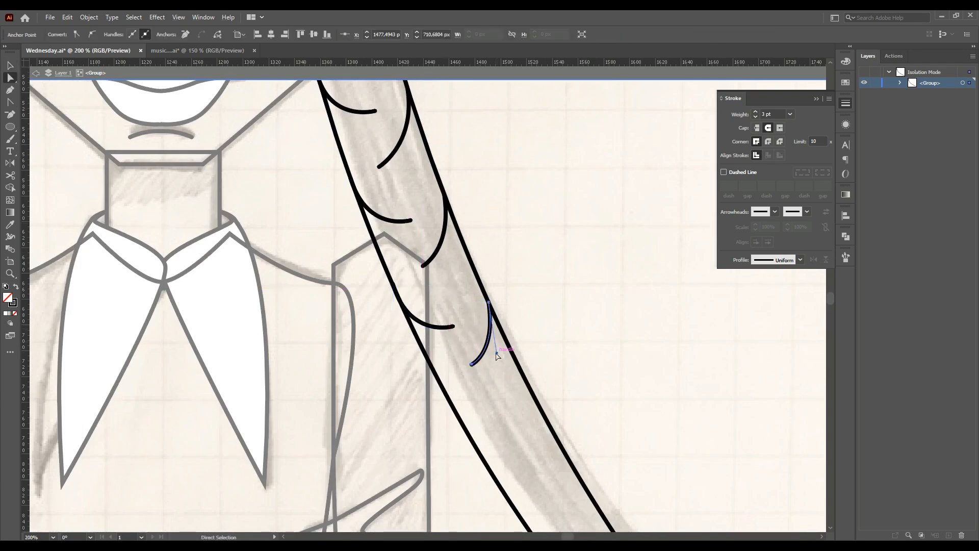
{"action": "left_click_drag", "start_coordinate": [425, 326], "coordinate": [500, 413]}
{"action": "left_click", "coordinate": [499, 434]}
{"action": "left_click", "coordinate": [439, 379]}
{"action": "scroll", "coordinate": [441, 384], "scroll_direction": "up", "scroll_amount": 3}
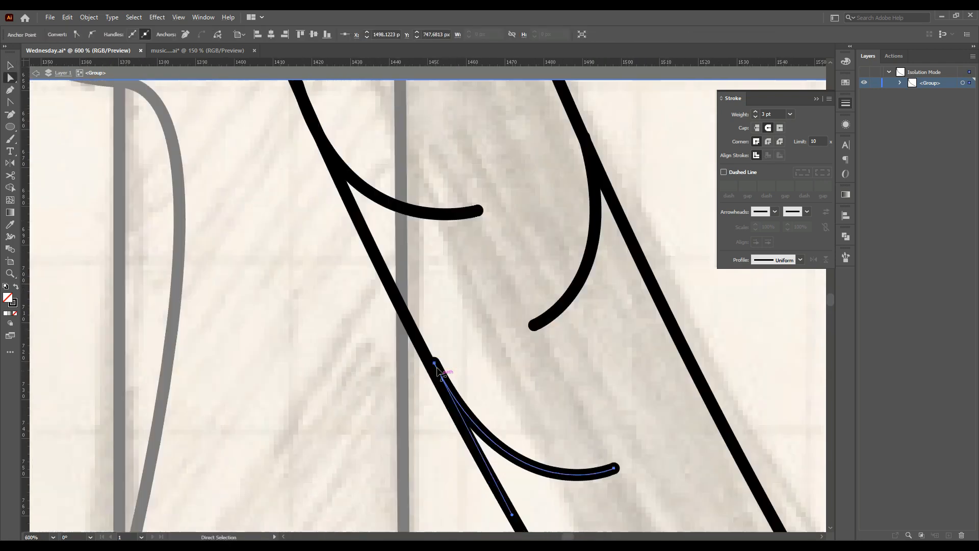
Reshape the marks and add further hair mark copies along the strand's inner edge
{"action": "scroll", "coordinate": [427, 197], "scroll_direction": "down", "scroll_amount": 3}
{"action": "scroll", "coordinate": [476, 183], "scroll_direction": "up", "scroll_amount": 4}
{"action": "left_click", "coordinate": [496, 156]}
{"action": "left_click_drag", "start_coordinate": [497, 156], "coordinate": [495, 159]}
{"action": "left_click_drag", "start_coordinate": [553, 364], "coordinate": [578, 346]}
{"action": "scroll", "coordinate": [578, 345], "scroll_direction": "down", "scroll_amount": 3}
{"action": "left_click", "coordinate": [572, 177]}
{"action": "scroll", "coordinate": [572, 176], "scroll_direction": "down", "scroll_amount": 2}
{"action": "scroll", "coordinate": [416, 258], "scroll_direction": "up", "scroll_amount": 2}
{"action": "left_click_drag", "start_coordinate": [470, 357], "coordinate": [472, 357]}
{"action": "left_click_drag", "start_coordinate": [398, 307], "coordinate": [483, 454]}
{"action": "left_click", "coordinate": [505, 450]}
{"action": "left_click_drag", "start_coordinate": [505, 449], "coordinate": [504, 439]}
{"action": "left_click", "coordinate": [525, 429]}
{"action": "scroll", "coordinate": [482, 285], "scroll_direction": "down", "scroll_amount": 3}
{"action": "scroll", "coordinate": [462, 314], "scroll_direction": "up", "scroll_amount": 2}
{"action": "left_click_drag", "start_coordinate": [458, 340], "coordinate": [458, 340]}
{"action": "left_click_drag", "start_coordinate": [403, 311], "coordinate": [488, 390]}
{"action": "left_click", "coordinate": [433, 377]}
{"action": "left_click_drag", "start_coordinate": [459, 428], "coordinate": [457, 410]}
{"action": "left_click", "coordinate": [510, 350]}
{"action": "scroll", "coordinate": [490, 337], "scroll_direction": "down", "scroll_amount": 1}
{"action": "left_click_drag", "start_coordinate": [441, 318], "coordinate": [449, 318]}
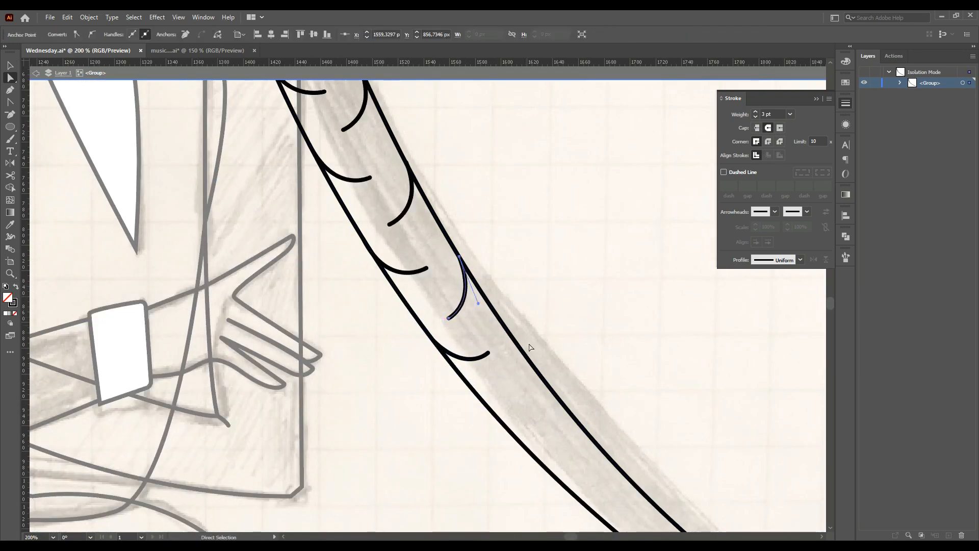
{"action": "scroll", "coordinate": [490, 306], "scroll_direction": "down", "scroll_amount": 2}
Draw additional curved hair marks along the strand with the Pen tool
{"action": "key", "text": "p"}
{"action": "left_click", "coordinate": [515, 268]}
{"action": "mouse_move", "coordinate": [518, 324]}
{"action": "left_mouse_down"}
{"action": "mouse_move", "coordinate": [504, 340]}
{"action": "mouse_move", "coordinate": [564, 352]}
{"action": "left_mouse_up"}
{"action": "left_click", "coordinate": [563, 316], "text": "ctrl"}
{"action": "left_click", "coordinate": [497, 343]}
{"action": "left_click", "coordinate": [568, 352], "text": "ctrl"}
{"action": "left_click", "coordinate": [568, 337]}
{"action": "mouse_move", "coordinate": [576, 388]}
{"action": "left_mouse_down"}
{"action": "mouse_move", "coordinate": [558, 388]}
{"action": "mouse_move", "coordinate": [613, 398]}
{"action": "left_mouse_up"}
{"action": "left_click", "coordinate": [557, 390], "text": "ctrl"}
{"action": "left_click", "coordinate": [550, 399]}
{"action": "left_click", "coordinate": [615, 398], "text": "ctrl"}
{"action": "scroll", "coordinate": [617, 388], "scroll_direction": "down", "scroll_amount": 2}
{"action": "left_click", "coordinate": [620, 311]}
{"action": "mouse_move", "coordinate": [617, 345]}
{"action": "left_mouse_down"}
{"action": "mouse_move", "coordinate": [603, 346]}
{"action": "mouse_move", "coordinate": [654, 357]}
{"action": "mouse_move", "coordinate": [627, 342]}
{"action": "left_mouse_up"}
{"action": "left_click", "coordinate": [603, 362]}
{"action": "left_click", "coordinate": [658, 382]}
{"action": "scroll", "coordinate": [669, 418], "scroll_direction": "down", "scroll_amount": 3}
{"action": "scroll", "coordinate": [682, 439], "scroll_direction": "right", "scroll_amount": 6}
{"action": "scroll", "coordinate": [459, 327], "scroll_direction": "down", "scroll_amount": 2}
{"action": "key", "text": "p"}
{"action": "scroll", "coordinate": [386, 287], "scroll_direction": "up", "scroll_amount": 2}
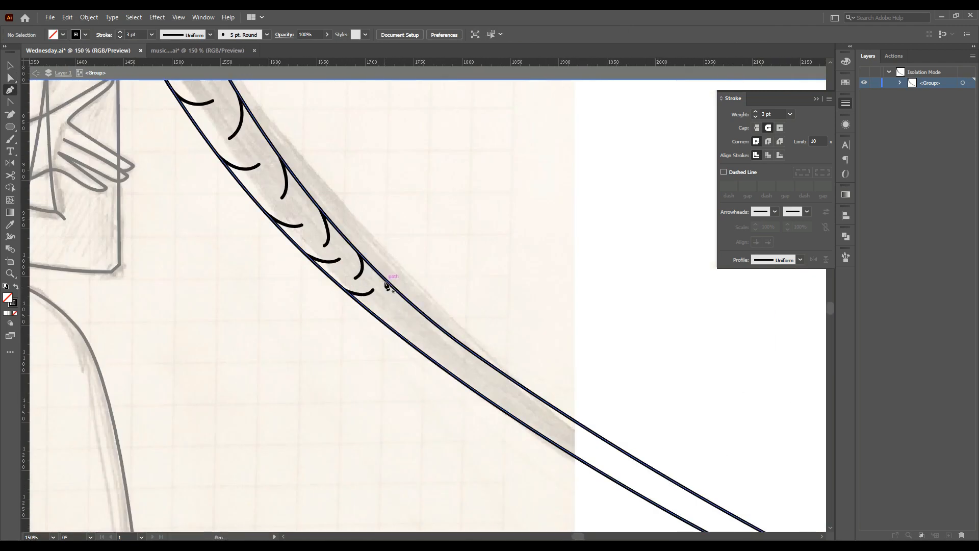
Draw more small hair marks down the strand towards where the sketch ends
{"action": "left_click_drag", "start_coordinate": [445, 353], "coordinate": [446, 298]}
{"action": "left_click", "coordinate": [433, 292]}
{"action": "scroll", "coordinate": [439, 296], "scroll_direction": "down", "scroll_amount": 1}
{"action": "left_click", "coordinate": [468, 292]}
{"action": "scroll", "coordinate": [403, 357], "scroll_direction": "down", "scroll_amount": 2}
{"action": "key", "text": "p"}
{"action": "left_click", "coordinate": [426, 331]}
{"action": "left_click_drag", "start_coordinate": [432, 341], "coordinate": [490, 379]}
{"action": "left_click", "coordinate": [430, 349], "text": "ctrl"}
{"action": "left_click", "coordinate": [421, 344]}
{"action": "left_click", "coordinate": [448, 351], "text": "ctrl"}
{"action": "left_click", "coordinate": [444, 344]}
{"action": "left_click", "coordinate": [453, 359], "text": "ctrl"}
{"action": "left_click", "coordinate": [454, 358]}
{"action": "left_click", "coordinate": [461, 365]}
{"action": "left_click", "coordinate": [454, 369], "text": "ctrl"}
{"action": "left_click", "coordinate": [481, 374]}
{"action": "left_click", "coordinate": [481, 375], "text": "ctrl"}
{"action": "left_click", "coordinate": [480, 384]}
{"action": "scroll", "coordinate": [629, 416], "scroll_direction": "down", "scroll_amount": 2}
{"action": "scroll", "coordinate": [629, 416], "scroll_direction": "up", "scroll_amount": 1}
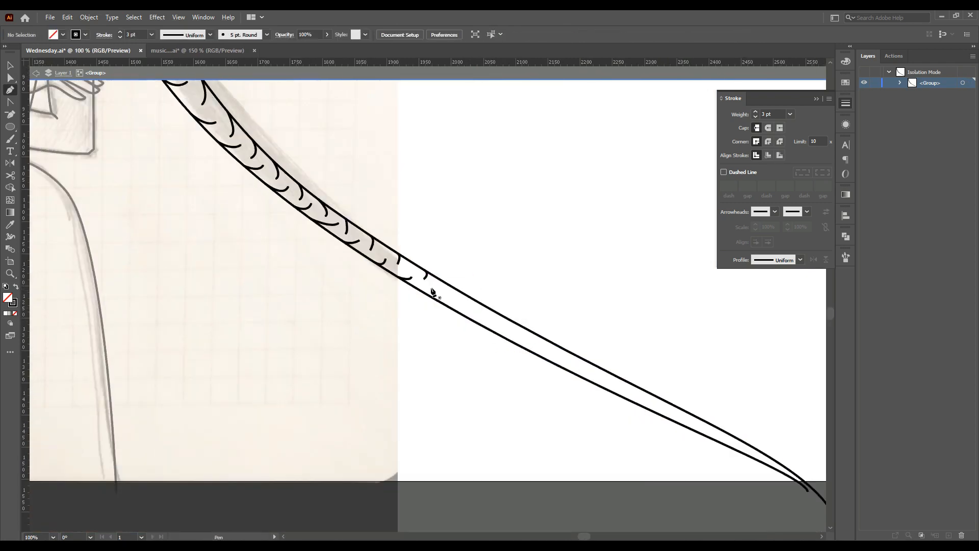
Draw further curved hair marks along the right strand past the edge of the sketch with the Pen tool
{"action": "left_click", "coordinate": [466, 305]}
{"action": "left_click_drag", "start_coordinate": [449, 307], "coordinate": [474, 301]}
{"action": "left_click", "coordinate": [484, 303], "text": "ctrl"}
{"action": "left_click", "coordinate": [476, 312]}
{"action": "left_click", "coordinate": [487, 309], "text": "ctrl"}
{"action": "left_click", "coordinate": [492, 319]}
{"action": "left_click_drag", "start_coordinate": [500, 212], "coordinate": [353, 327]}
{"action": "left_click", "coordinate": [768, 127]}
{"action": "left_click", "coordinate": [599, 268]}
{"action": "key", "text": "p"}
{"action": "left_click", "coordinate": [509, 332]}
{"action": "left_click_drag", "start_coordinate": [504, 316], "coordinate": [494, 311]}
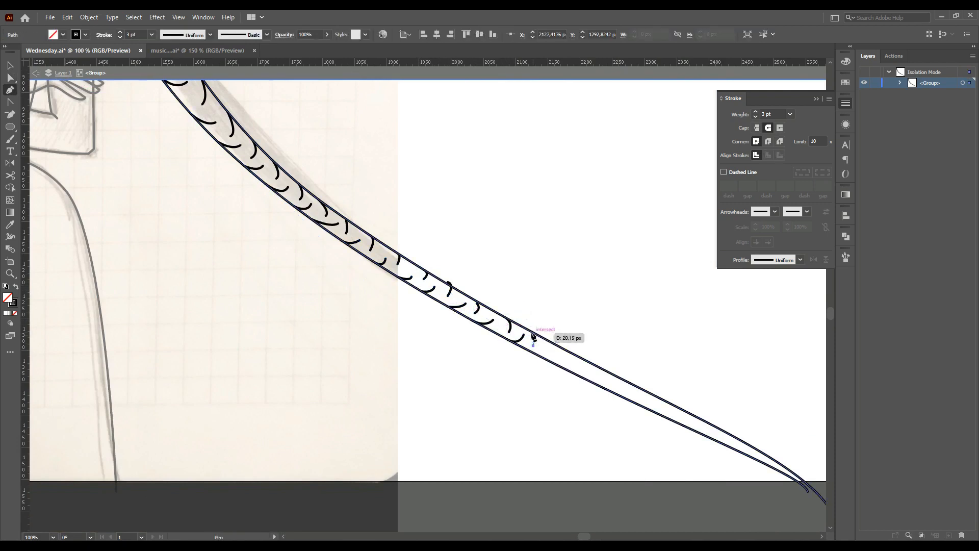
{"action": "left_click", "coordinate": [575, 361]}
{"action": "left_click_drag", "start_coordinate": [565, 368], "coordinate": [558, 366]}
{"action": "left_click", "coordinate": [588, 365], "text": "ctrl"}
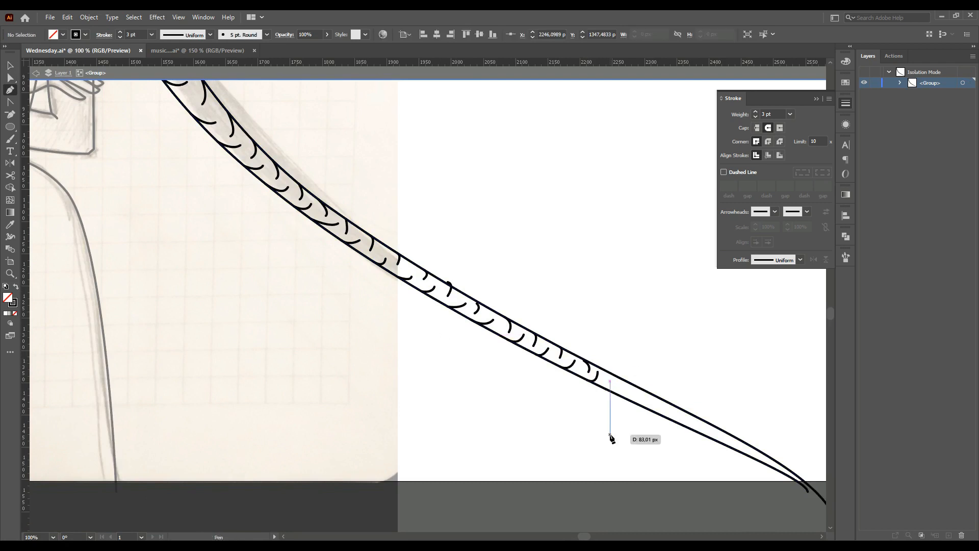
Add more small curved hair marks along the lower section of the right strand
{"action": "scroll", "coordinate": [649, 429], "scroll_direction": "up", "scroll_amount": 1}
{"action": "scroll", "coordinate": [647, 427], "scroll_direction": "down", "scroll_amount": 1}
{"action": "left_click", "coordinate": [547, 341], "text": "ctrl"}
{"action": "mouse_move", "coordinate": [528, 320]}
{"action": "left_mouse_down"}
{"action": "mouse_move", "coordinate": [513, 313]}
{"action": "mouse_move", "coordinate": [544, 328]}
{"action": "left_mouse_up"}
{"action": "left_click", "coordinate": [561, 353]}
{"action": "left_click", "coordinate": [579, 357], "text": "ctrl"}
{"action": "left_click", "coordinate": [581, 353]}
{"action": "left_click", "coordinate": [590, 373], "text": "ctrl"}
{"action": "mouse_move", "coordinate": [565, 364]}
{"action": "left_mouse_down"}
{"action": "mouse_move", "coordinate": [555, 364]}
{"action": "mouse_move", "coordinate": [587, 349]}
{"action": "left_mouse_up"}
{"action": "left_click", "coordinate": [595, 367]}
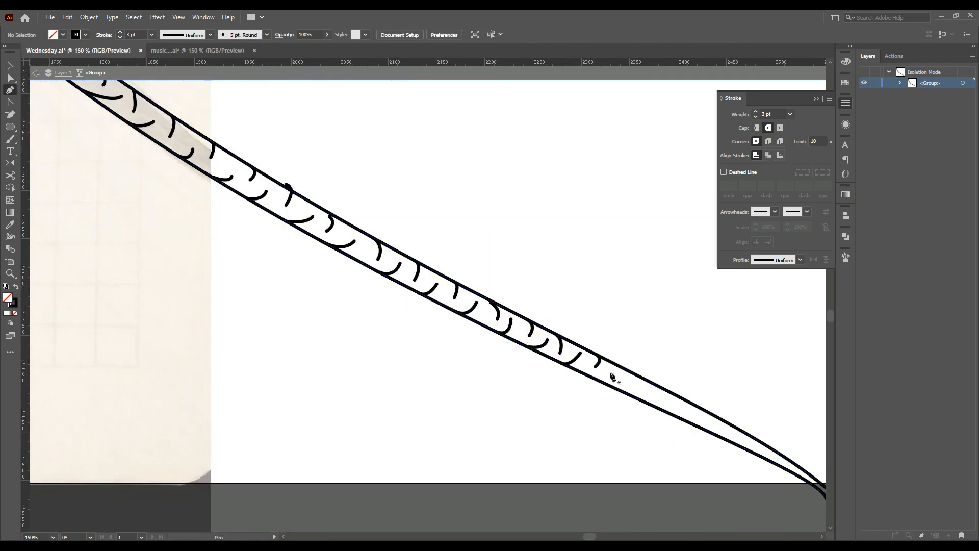
Finish the row of hair marks down to the tip of the right hair strand
{"action": "left_click", "coordinate": [642, 362], "text": "ctrl"}
{"action": "left_click", "coordinate": [645, 390]}
{"action": "mouse_move", "coordinate": [635, 396]}
{"action": "left_mouse_down"}
{"action": "mouse_move", "coordinate": [622, 394]}
{"action": "mouse_move", "coordinate": [649, 383]}
{"action": "mouse_move", "coordinate": [681, 403]}
{"action": "mouse_move", "coordinate": [690, 424]}
{"action": "mouse_move", "coordinate": [720, 420]}
{"action": "left_mouse_up"}
{"action": "left_click", "coordinate": [658, 400], "text": "ctrl"}
{"action": "left_click", "coordinate": [661, 397]}
{"action": "left_click", "coordinate": [674, 383], "text": "ctrl"}
{"action": "left_click", "coordinate": [675, 405]}
{"action": "left_click", "coordinate": [708, 399], "text": "ctrl"}
{"action": "left_click", "coordinate": [712, 421]}
{"action": "left_click", "coordinate": [725, 430], "text": "ctrl"}
{"action": "left_click", "coordinate": [730, 434]}
{"action": "left_click", "coordinate": [745, 415], "text": "ctrl"}
{"action": "key", "text": "ctrl+minus"}
{"action": "key", "text": "ctrl+minus"}
{"action": "key", "text": "ctrl+minus"}
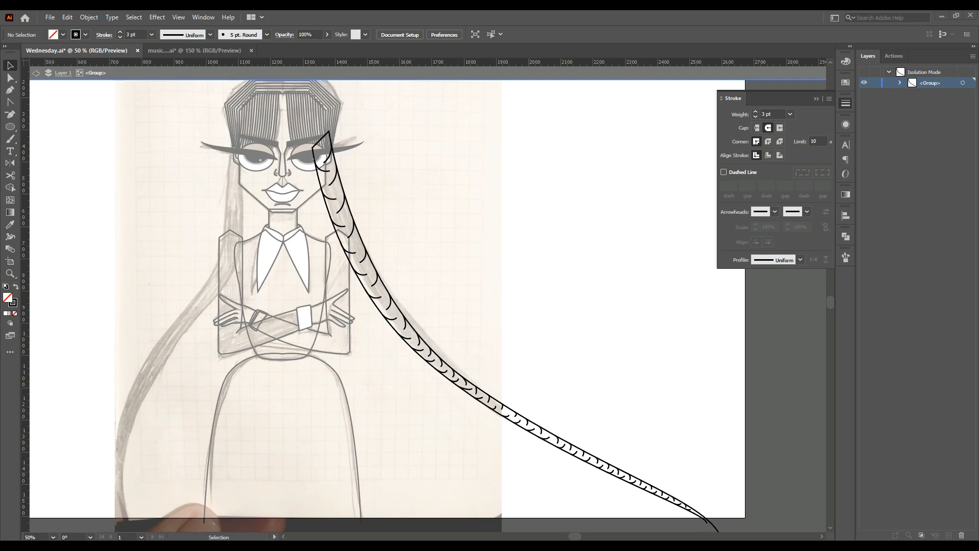
Fill the right hair strand with dark gray and send it to the back of the stacking order
{"action": "double_click", "coordinate": [7, 298]}
{"action": "left_click", "coordinate": [494, 328]}
{"action": "left_click", "coordinate": [728, 231]}
{"action": "left_click", "coordinate": [569, 267]}
{"action": "scroll", "coordinate": [409, 357], "scroll_direction": "up", "scroll_amount": 3}
{"action": "left_click", "coordinate": [900, 83]}
{"action": "scroll", "coordinate": [910, 105], "scroll_direction": "up", "scroll_amount": 1}
{"action": "mouse_move", "coordinate": [973, 285]}
{"action": "left_mouse_down"}
{"action": "mouse_move", "coordinate": [974, 515]}
{"action": "mouse_move", "coordinate": [938, 525]}
{"action": "mouse_move", "coordinate": [937, 512]}
{"action": "left_mouse_up"}
{"action": "left_click", "coordinate": [963, 514]}
{"action": "left_click", "coordinate": [559, 366]}
{"action": "scroll", "coordinate": [559, 365], "scroll_direction": "down", "scroll_amount": 4}
{"action": "double_click", "coordinate": [559, 366]}
{"action": "left_click", "coordinate": [528, 353]}
{"action": "key", "text": "ctrl+shift+bracketleft"}
{"action": "left_click", "coordinate": [901, 511]}
{"action": "left_click_drag", "start_coordinate": [925, 496], "coordinate": [925, 497]}
{"action": "left_click", "coordinate": [564, 260]}
{"action": "scroll", "coordinate": [463, 278], "scroll_direction": "up", "scroll_amount": 2}
{"action": "left_click", "coordinate": [456, 257]}
{"action": "left_click", "coordinate": [10, 225]}
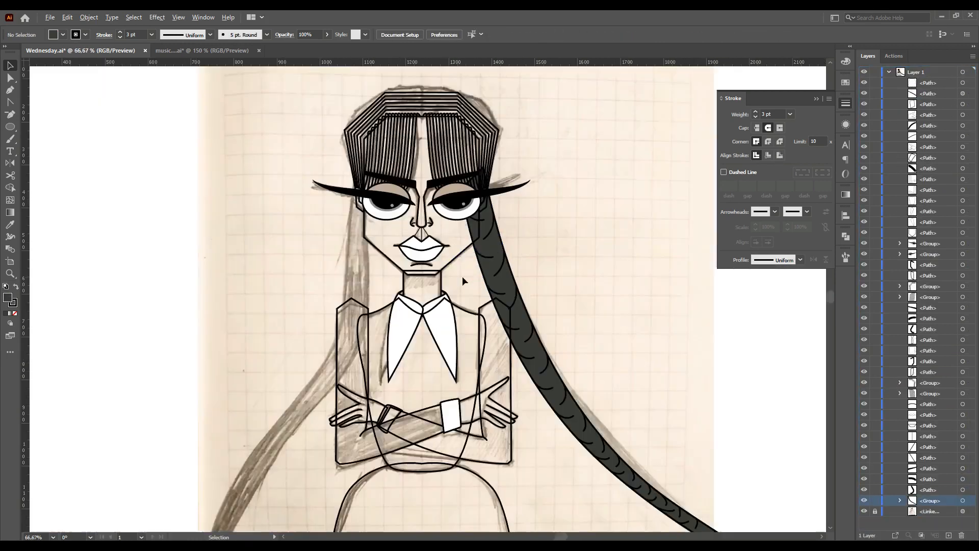
{"action": "left_click", "coordinate": [456, 191]}
{"action": "left_click_drag", "start_coordinate": [937, 352], "coordinate": [936, 494]}
{"action": "key", "text": "ctrl+z"}
Start tracing the long left hair strand with the Pen tool from the top of the head downward
{"action": "left_click", "coordinate": [10, 66]}
{"action": "left_click", "coordinate": [193, 188]}
{"action": "scroll", "coordinate": [193, 188], "scroll_direction": "down", "scroll_amount": 2}
{"action": "scroll", "coordinate": [193, 188], "scroll_direction": "down", "scroll_amount": 2}
{"action": "scroll", "coordinate": [193, 188], "scroll_direction": "down", "scroll_amount": 1}
{"action": "left_click", "coordinate": [10, 90]}
{"action": "left_click", "coordinate": [323, 120]}
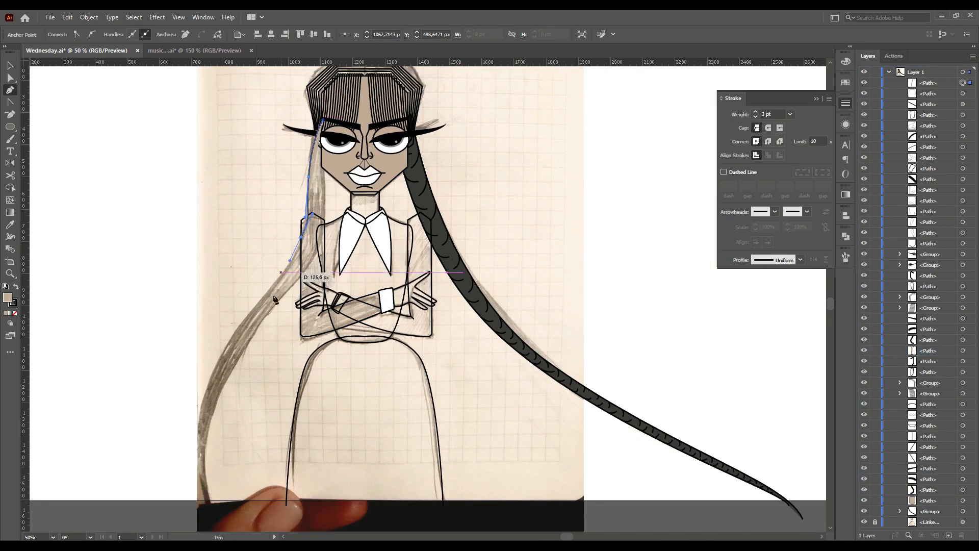
{"action": "left_click", "coordinate": [301, 237]}
{"action": "left_click_drag", "start_coordinate": [211, 374], "coordinate": [191, 420]}
{"action": "left_click_drag", "start_coordinate": [204, 500], "coordinate": [219, 510]}
Adjust the left strand's anchor points and handles so the outline follows the sketch
{"action": "left_click", "coordinate": [11, 78]}
{"action": "left_click", "coordinate": [127, 357]}
{"action": "scroll", "coordinate": [127, 357], "scroll_direction": "down", "scroll_amount": 1}
{"action": "left_click_drag", "start_coordinate": [204, 474], "coordinate": [179, 462]}
{"action": "left_click", "coordinate": [146, 449]}
{"action": "scroll", "coordinate": [146, 449], "scroll_direction": "down", "scroll_amount": 2}
{"action": "left_click_drag", "start_coordinate": [599, 537], "coordinate": [598, 537]}
{"action": "scroll", "coordinate": [194, 401], "scroll_direction": "up", "scroll_amount": 1}
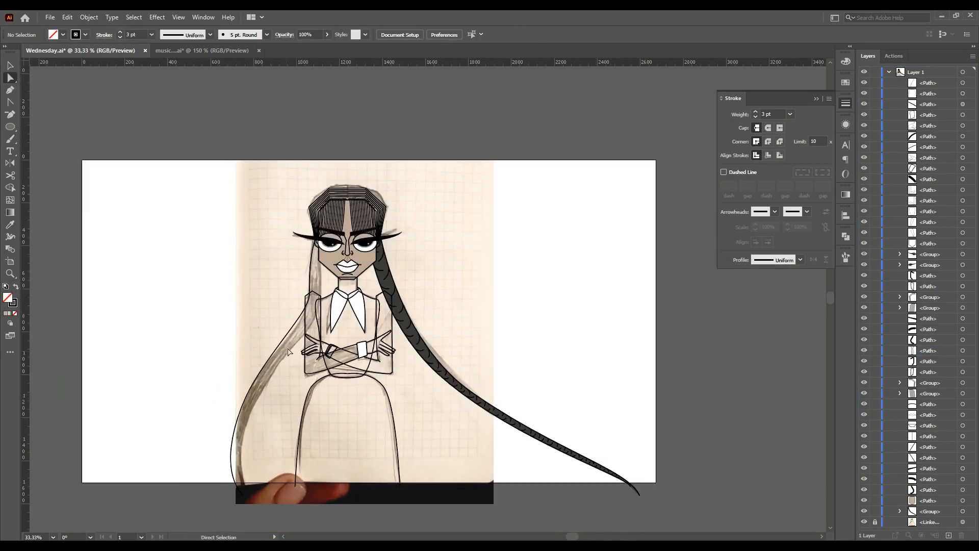
{"action": "left_click_drag", "start_coordinate": [277, 351], "coordinate": [288, 348]}
{"action": "left_click_drag", "start_coordinate": [245, 398], "coordinate": [226, 399]}
{"action": "scroll", "coordinate": [299, 313], "scroll_direction": "up", "scroll_amount": 3}
{"action": "left_click_drag", "start_coordinate": [318, 298], "coordinate": [312, 330]}
{"action": "left_click_drag", "start_coordinate": [290, 392], "coordinate": [288, 376]}
{"action": "scroll", "coordinate": [332, 297], "scroll_direction": "down", "scroll_amount": 3}
{"action": "scroll", "coordinate": [306, 163], "scroll_direction": "up", "scroll_amount": 4}
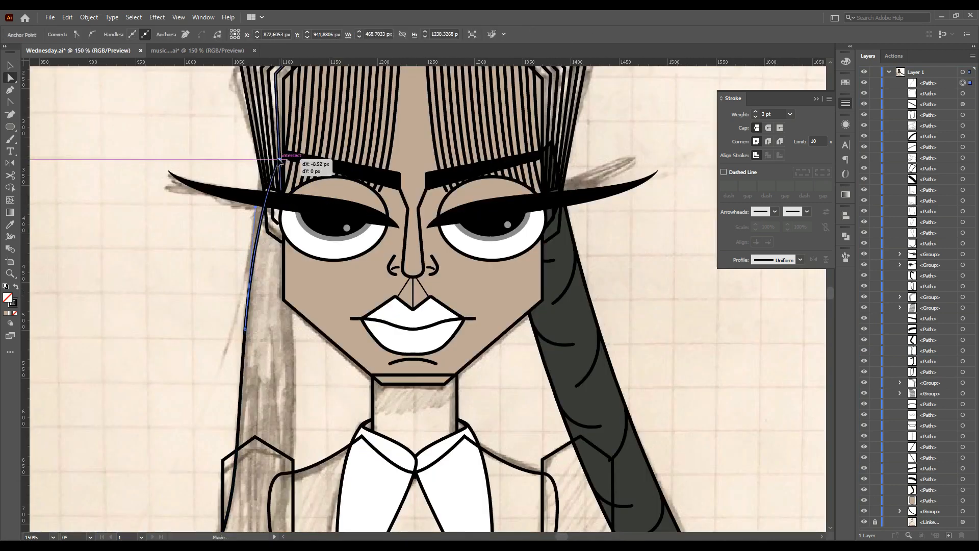
Refine the strand's upper anchors beside the face and close the left strand path at its lower end
{"action": "scroll", "coordinate": [239, 245], "scroll_direction": "down", "scroll_amount": 1}
{"action": "left_click_drag", "start_coordinate": [232, 240], "coordinate": [296, 240]}
{"action": "scroll", "coordinate": [236, 241], "scroll_direction": "down", "scroll_amount": 3}
{"action": "scroll", "coordinate": [245, 285], "scroll_direction": "up", "scroll_amount": 1}
{"action": "scroll", "coordinate": [283, 300], "scroll_direction": "up", "scroll_amount": 2}
{"action": "left_click", "coordinate": [278, 204]}
{"action": "scroll", "coordinate": [278, 204], "scroll_direction": "up", "scroll_amount": 2}
{"action": "left_click_drag", "start_coordinate": [313, 151], "coordinate": [309, 151]}
{"action": "left_click", "coordinate": [276, 162]}
{"action": "scroll", "coordinate": [276, 161], "scroll_direction": "up", "scroll_amount": 1}
{"action": "left_click_drag", "start_coordinate": [294, 339], "coordinate": [298, 338]}
{"action": "scroll", "coordinate": [235, 285], "scroll_direction": "down", "scroll_amount": 2}
{"action": "scroll", "coordinate": [225, 306], "scroll_direction": "down", "scroll_amount": 2}
{"action": "left_click_drag", "start_coordinate": [162, 356], "coordinate": [158, 356]}
{"action": "left_click_drag", "start_coordinate": [189, 502], "coordinate": [185, 503]}
{"action": "scroll", "coordinate": [153, 471], "scroll_direction": "up", "scroll_amount": 1}
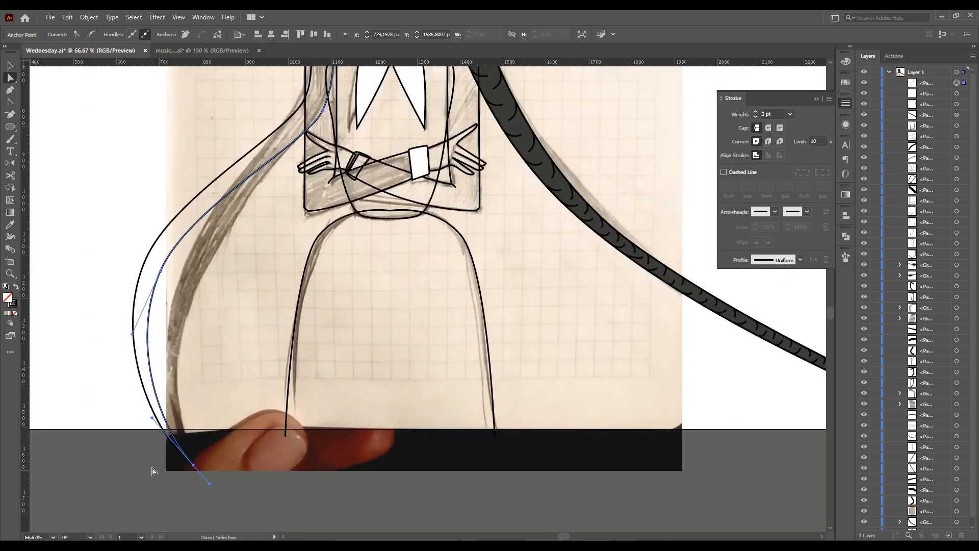
{"action": "left_click", "coordinate": [187, 458]}
Reshape the left strand's curves and its top corner under the bangs with direct selection
{"action": "key", "text": "a"}
{"action": "left_click", "coordinate": [148, 117]}
{"action": "scroll", "coordinate": [146, 115], "scroll_direction": "up", "scroll_amount": 2}
{"action": "left_click", "coordinate": [486, 170]}
{"action": "left_click_drag", "start_coordinate": [509, 175], "coordinate": [496, 201]}
{"action": "left_click", "coordinate": [395, 275]}
{"action": "scroll", "coordinate": [392, 267], "scroll_direction": "down", "scroll_amount": 4}
{"action": "scroll", "coordinate": [392, 266], "scroll_direction": "up", "scroll_amount": 2}
{"action": "left_click", "coordinate": [392, 266]}
{"action": "key", "text": "v"}
{"action": "scroll", "coordinate": [411, 263], "scroll_direction": "up", "scroll_amount": 1}
{"action": "scroll", "coordinate": [452, 188], "scroll_direction": "up", "scroll_amount": 2}
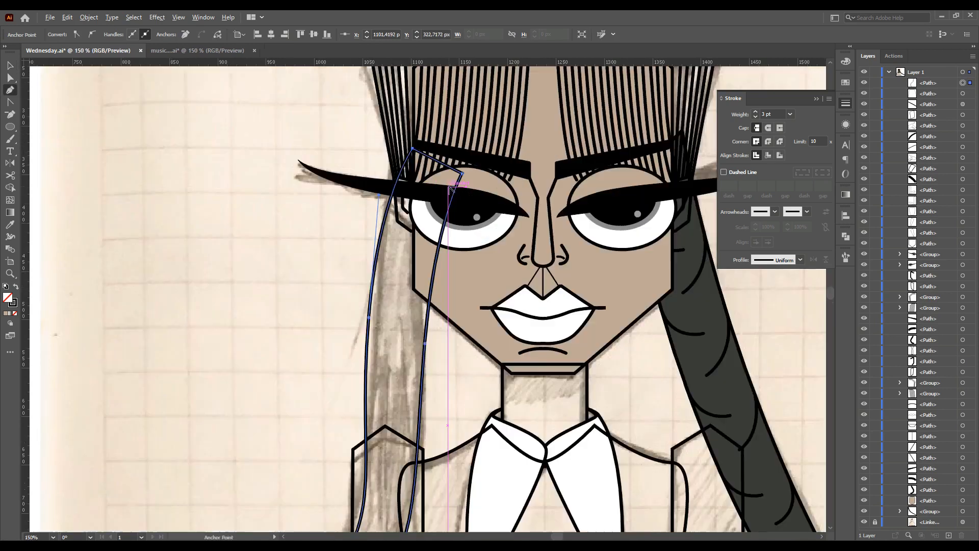
{"action": "left_click_drag", "start_coordinate": [417, 235], "coordinate": [400, 177]}
{"action": "key", "text": "ctrl+shift+a"}
Enter isolation mode on the left strand and reposition its top anchor point
{"action": "left_click", "coordinate": [12, 67]}
{"action": "left_click", "coordinate": [374, 283]}
{"action": "double_click", "coordinate": [374, 284]}
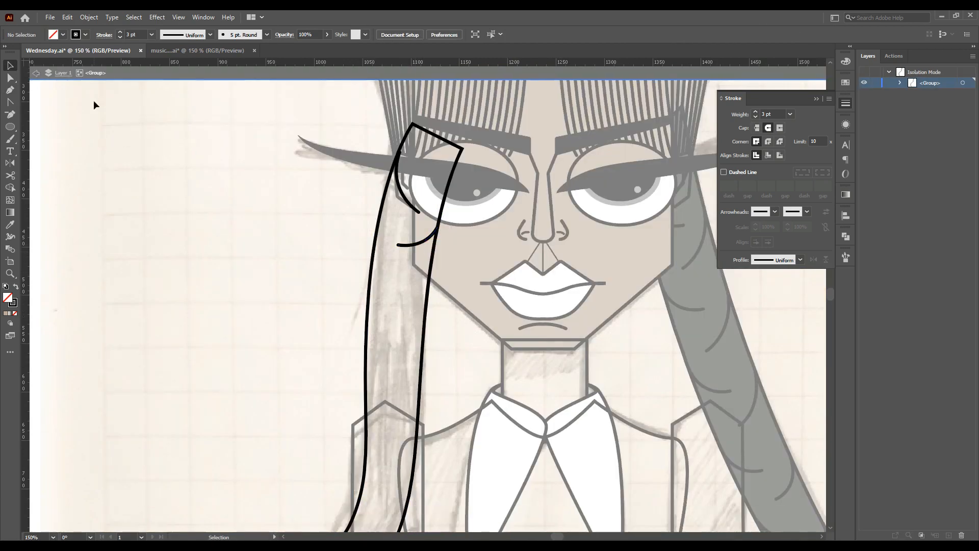
{"action": "key", "text": "a"}
{"action": "left_click", "coordinate": [399, 153]}
{"action": "scroll", "coordinate": [398, 154], "scroll_direction": "up", "scroll_amount": 2}
{"action": "left_click_drag", "start_coordinate": [402, 150], "coordinate": [394, 165]}
{"action": "scroll", "coordinate": [393, 165], "scroll_direction": "up", "scroll_amount": 1}
{"action": "key", "text": "ctrl+shift+a"}
{"action": "scroll", "coordinate": [408, 255], "scroll_direction": "down", "scroll_amount": 3}
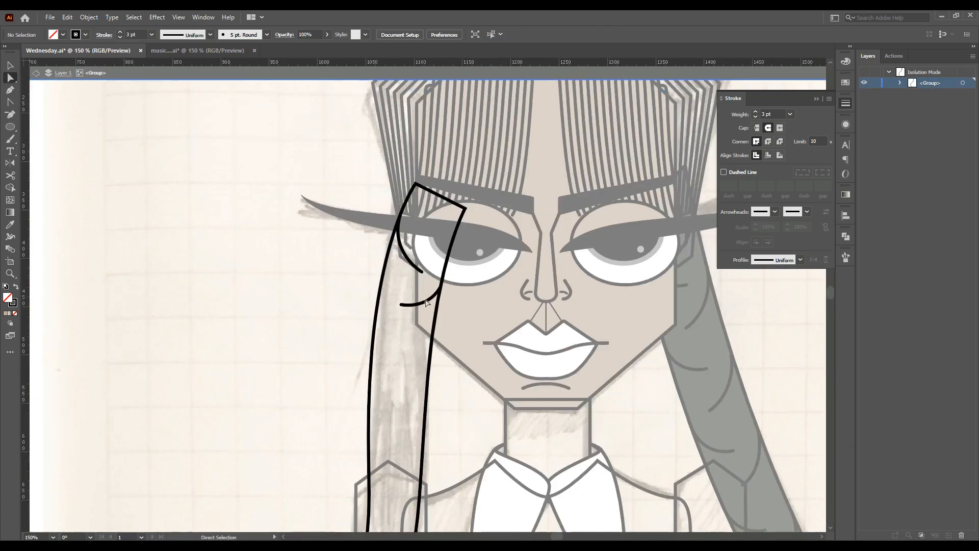
Move a hair mark down and draw curved hair marks inside the left strand with the Pen tool
{"action": "left_click_drag", "start_coordinate": [386, 349], "coordinate": [386, 349]}
{"action": "left_click_drag", "start_coordinate": [423, 304], "coordinate": [432, 410]}
{"action": "scroll", "coordinate": [411, 396], "scroll_direction": "up", "scroll_amount": 2}
{"action": "left_click", "coordinate": [351, 401]}
{"action": "left_click", "coordinate": [384, 230]}
{"action": "left_click", "coordinate": [360, 291]}
{"action": "left_click_drag", "start_coordinate": [323, 270], "coordinate": [335, 295]}
{"action": "left_click", "coordinate": [372, 240]}
{"action": "left_click", "coordinate": [349, 204]}
{"action": "scroll", "coordinate": [350, 205], "scroll_direction": "up", "scroll_amount": 2}
{"action": "left_click_drag", "start_coordinate": [346, 198], "coordinate": [346, 203]}
Draw more curved hair marks down the left strand beside the collar
{"action": "key", "text": "ctrl+shift+a"}
{"action": "scroll", "coordinate": [303, 320], "scroll_direction": "down", "scroll_amount": 3}
{"action": "left_click_drag", "start_coordinate": [288, 228], "coordinate": [286, 184]}
{"action": "left_click", "coordinate": [249, 215], "text": "ctrl"}
{"action": "left_click", "coordinate": [319, 350]}
{"action": "left_click_drag", "start_coordinate": [359, 287], "coordinate": [375, 215]}
{"action": "left_click", "coordinate": [330, 276], "text": "ctrl"}
{"action": "left_click", "coordinate": [316, 402]}
{"action": "left_click_drag", "start_coordinate": [347, 422], "coordinate": [356, 399]}
{"action": "key", "text": "Escape"}
{"action": "scroll", "coordinate": [327, 403], "scroll_direction": "down", "scroll_amount": 3}
{"action": "left_click", "coordinate": [293, 405]}
{"action": "left_click_drag", "start_coordinate": [278, 349], "coordinate": [281, 324]}
{"action": "key", "text": "Escape"}
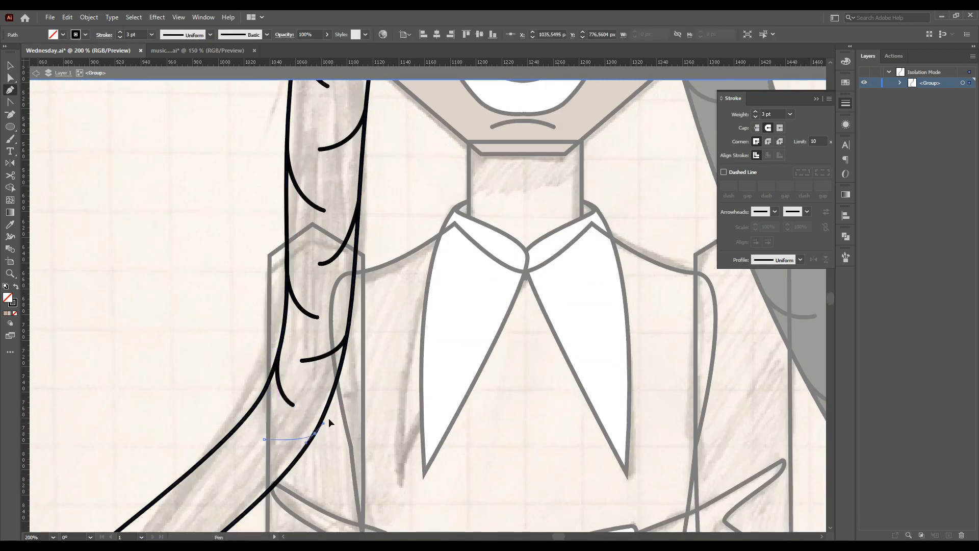
Draw more curved hair marks inside the left strand where it passes the collar
{"action": "left_click_drag", "start_coordinate": [314, 434], "coordinate": [334, 414]}
{"action": "key", "text": "Escape"}
{"action": "scroll", "coordinate": [241, 360], "scroll_direction": "down", "scroll_amount": 2}
{"action": "left_click", "coordinate": [238, 392]}
{"action": "left_click_drag", "start_coordinate": [243, 334], "coordinate": [261, 308]}
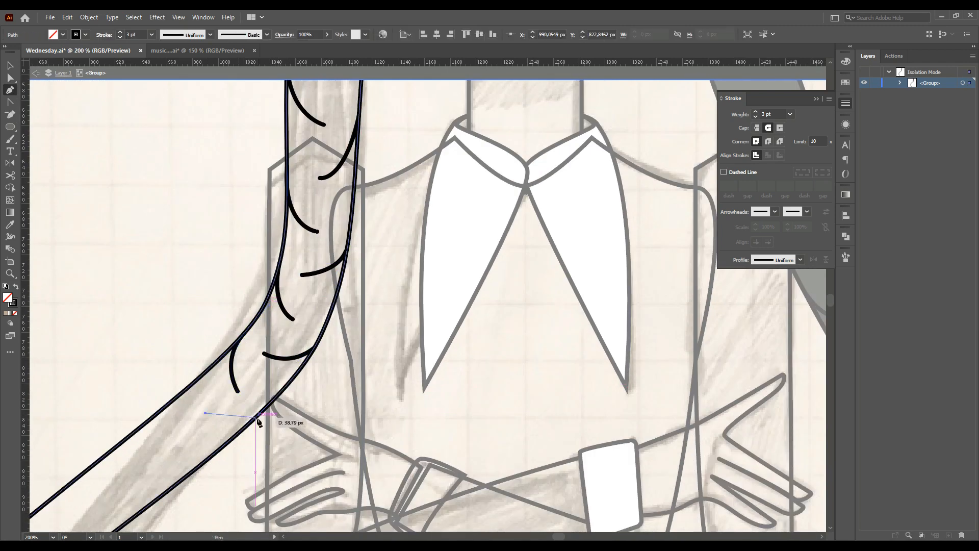
{"action": "left_click", "coordinate": [164, 453]}
{"action": "left_click_drag", "start_coordinate": [168, 407], "coordinate": [179, 392]}
{"action": "key", "text": "Escape"}
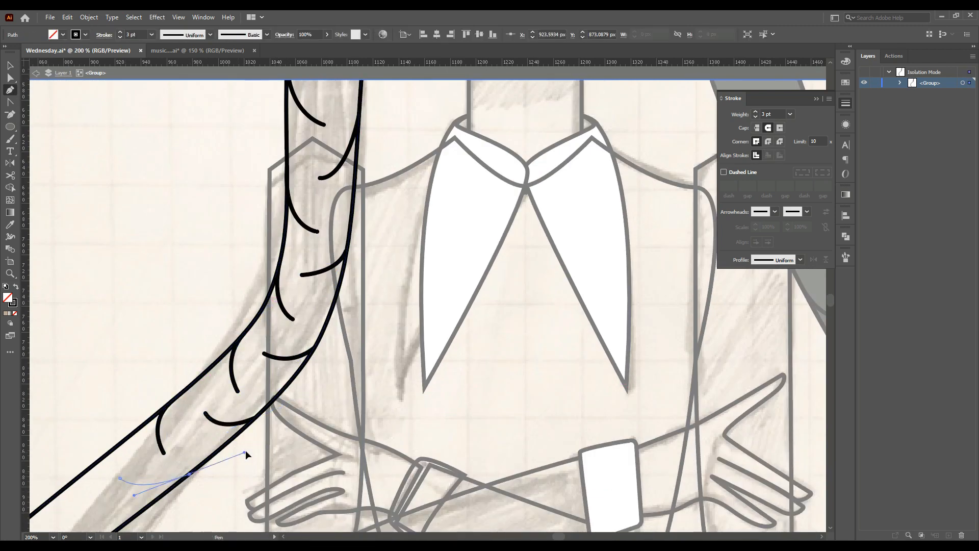
Continue drawing curved hair marks along the diagonal section of the left strand beside the crossed arms
{"action": "scroll", "coordinate": [435, 501], "scroll_direction": "down", "scroll_amount": 1}
{"action": "scroll", "coordinate": [436, 490], "scroll_direction": "left", "scroll_amount": 10}
{"action": "scroll", "coordinate": [437, 358], "scroll_direction": "down", "scroll_amount": 4}
{"action": "left_click", "coordinate": [438, 338]}
{"action": "left_click_drag", "start_coordinate": [446, 282], "coordinate": [470, 263]}
{"action": "left_click", "coordinate": [406, 297], "text": "ctrl"}
{"action": "left_click", "coordinate": [398, 353]}
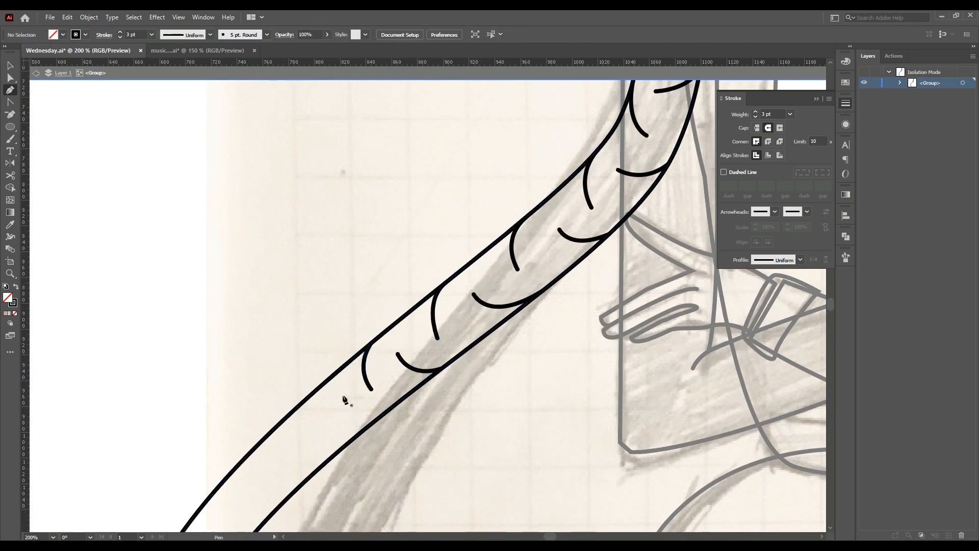
{"action": "left_click", "coordinate": [310, 440]}
{"action": "left_click_drag", "start_coordinate": [313, 393], "coordinate": [332, 367]}
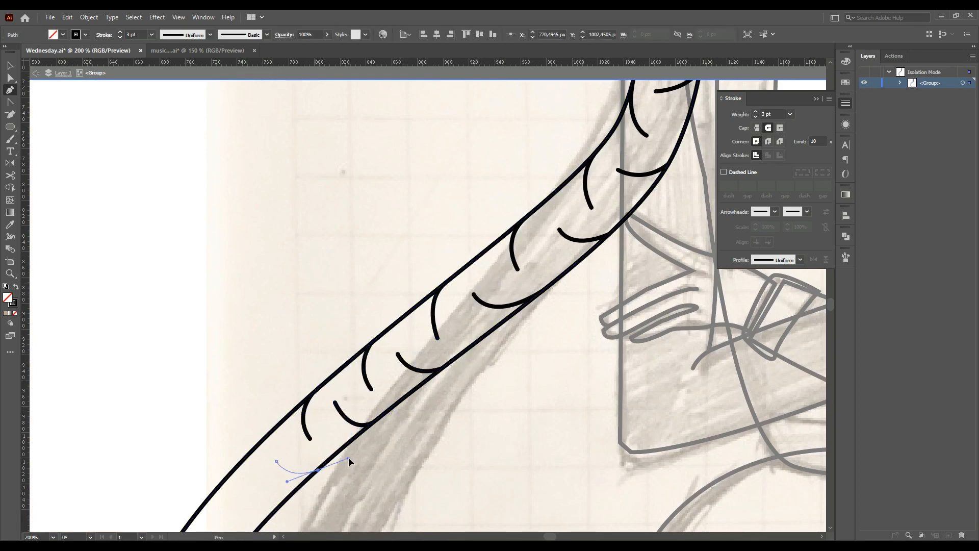
{"action": "left_click", "coordinate": [343, 455], "text": "ctrl"}
{"action": "scroll", "coordinate": [306, 428], "scroll_direction": "down", "scroll_amount": 3}
{"action": "left_click", "coordinate": [249, 383]}
{"action": "left_click_drag", "start_coordinate": [251, 340], "coordinate": [268, 318]}
{"action": "left_click", "coordinate": [266, 324], "text": "ctrl"}
{"action": "left_click", "coordinate": [226, 404]}
{"action": "left_click_drag", "start_coordinate": [263, 414], "coordinate": [284, 405]}
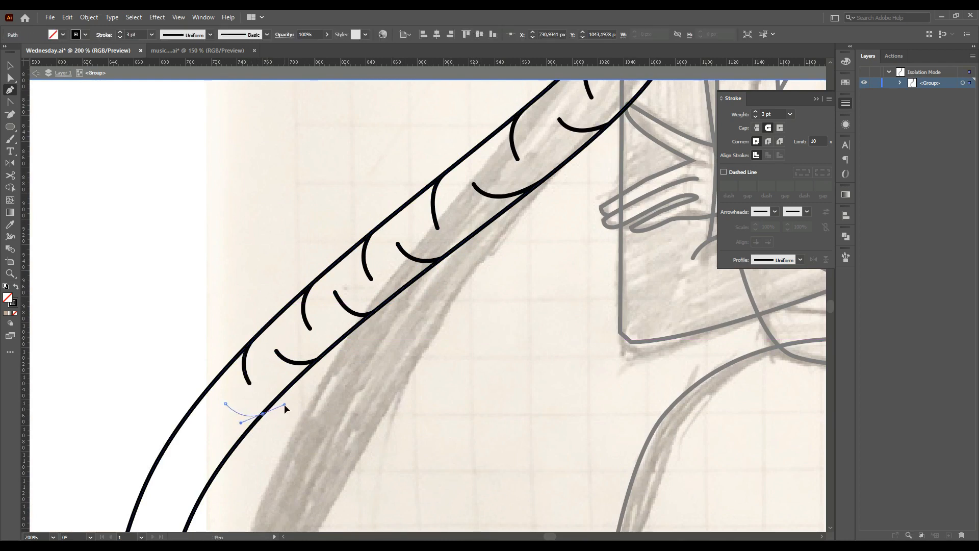
{"action": "left_click_drag", "start_coordinate": [199, 400], "coordinate": [216, 383]}
{"action": "left_click", "coordinate": [216, 386], "text": "ctrl"}
{"action": "left_click", "coordinate": [183, 461]}
{"action": "left_click_drag", "start_coordinate": [222, 462], "coordinate": [252, 449]}
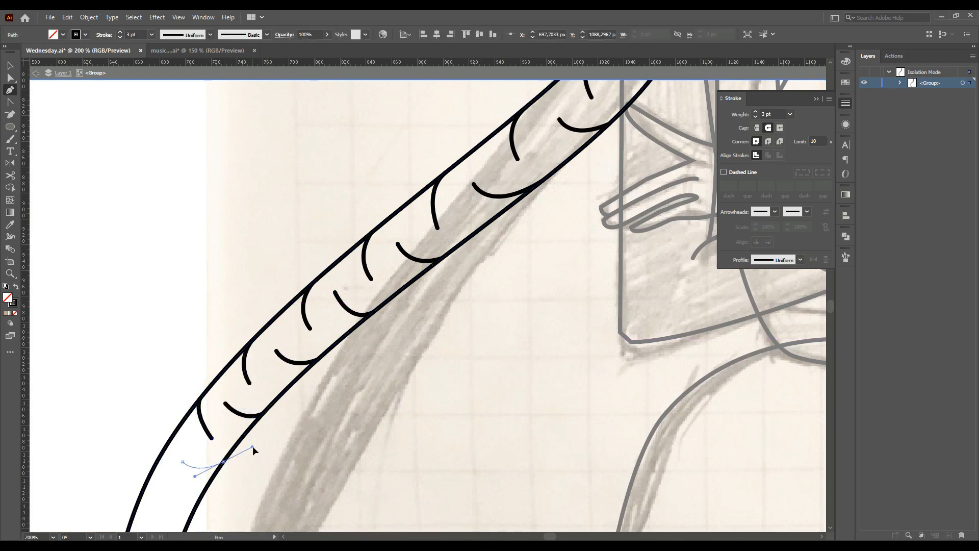
{"action": "left_click", "coordinate": [245, 444], "text": "ctrl"}
Draw curved hair marks further down the left strand where it curves downward
{"action": "scroll", "coordinate": [179, 374], "scroll_direction": "down", "scroll_amount": 4}
{"action": "left_click", "coordinate": [167, 371]}
{"action": "left_click_drag", "start_coordinate": [157, 328], "coordinate": [168, 289]}
{"action": "left_click", "coordinate": [170, 293], "text": "ctrl"}
{"action": "left_click", "coordinate": [146, 410]}
{"action": "left_click_drag", "start_coordinate": [187, 393], "coordinate": [214, 360]}
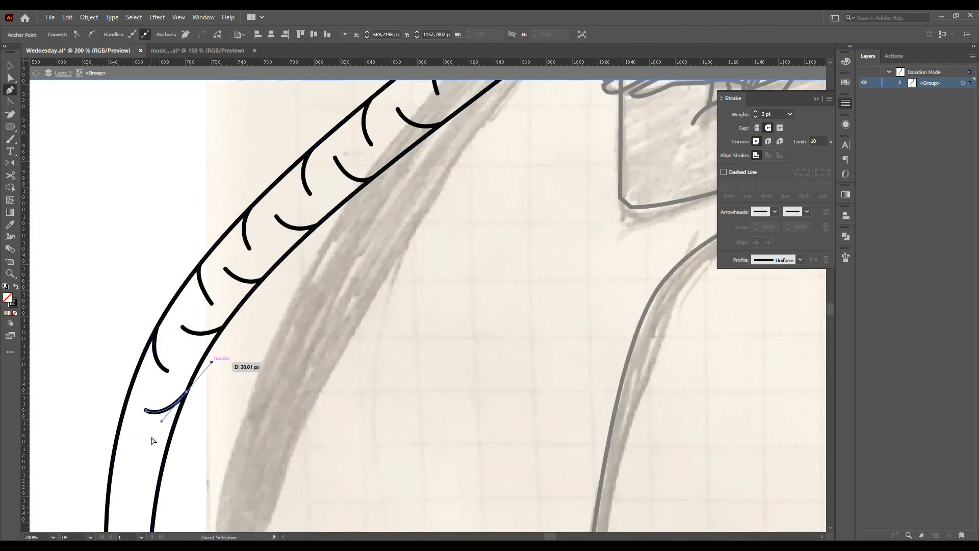
{"action": "left_click", "coordinate": [216, 357], "text": "ctrl"}
{"action": "scroll", "coordinate": [222, 306], "scroll_direction": "down", "scroll_amount": 1}
{"action": "left_click", "coordinate": [191, 246], "text": "ctrl"}
{"action": "scroll", "coordinate": [192, 246], "scroll_direction": "down", "scroll_amount": 4}
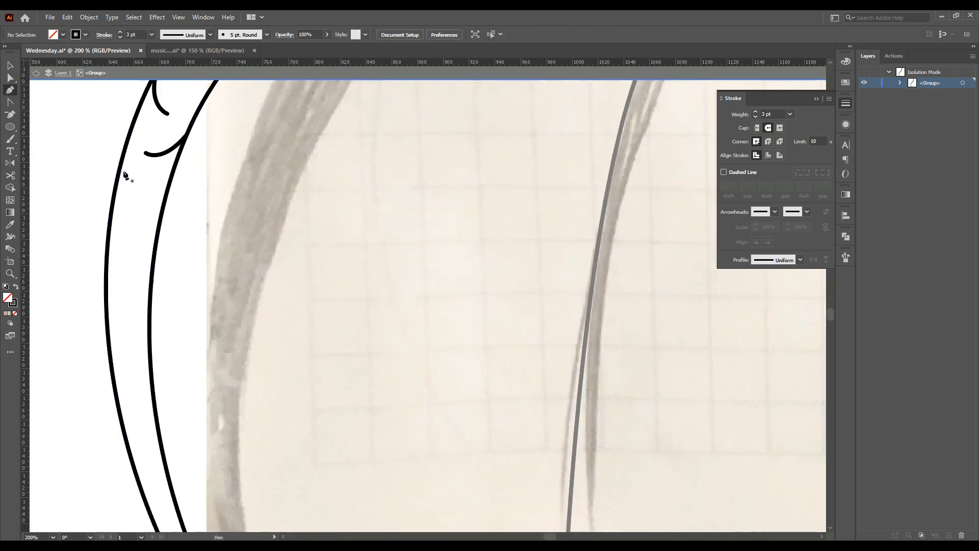
{"action": "left_click", "coordinate": [147, 209], "text": "ctrl"}
{"action": "left_click", "coordinate": [124, 240]}
{"action": "left_click_drag", "start_coordinate": [107, 266], "coordinate": [101, 242]}
{"action": "left_click", "coordinate": [122, 300], "text": "ctrl"}
{"action": "left_click", "coordinate": [124, 318]}
{"action": "left_click_drag", "start_coordinate": [150, 300], "coordinate": [164, 276]}
{"action": "left_click", "coordinate": [140, 335], "text": "ctrl"}
{"action": "left_click", "coordinate": [129, 354]}
{"action": "left_click_drag", "start_coordinate": [108, 335], "coordinate": [94, 297]}
{"action": "left_click", "coordinate": [95, 296], "text": "ctrl"}
Draw the remaining curved hair marks down to the bottom end of the left strand
{"action": "scroll", "coordinate": [94, 295], "scroll_direction": "down", "scroll_amount": 2}
{"action": "left_click", "coordinate": [134, 283]}
{"action": "left_click_drag", "start_coordinate": [151, 251], "coordinate": [154, 231]}
{"action": "left_click", "coordinate": [141, 300], "text": "ctrl"}
{"action": "left_click", "coordinate": [146, 319]}
{"action": "left_click_drag", "start_coordinate": [121, 300], "coordinate": [111, 281]}
{"action": "left_click", "coordinate": [137, 343], "text": "ctrl"}
{"action": "left_click", "coordinate": [145, 358]}
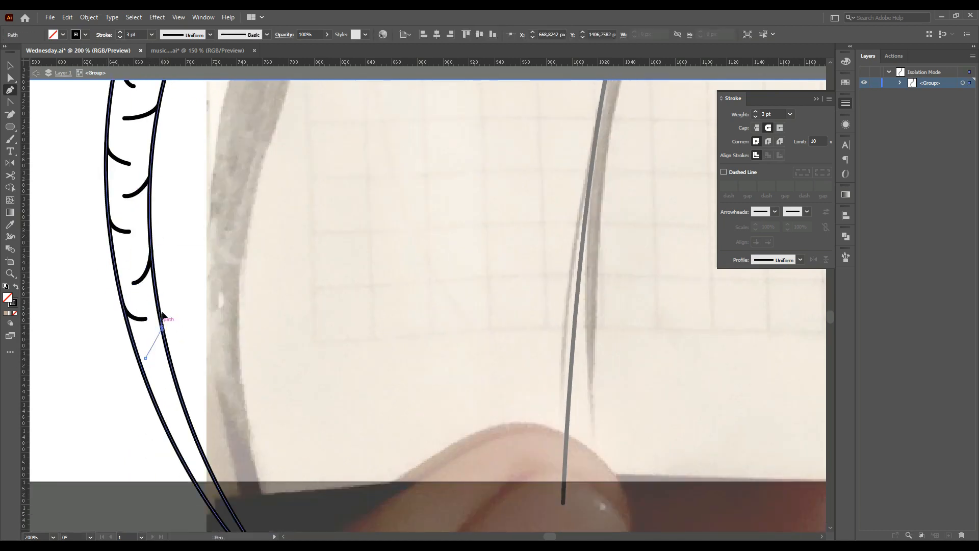
{"action": "left_click_drag", "start_coordinate": [162, 328], "coordinate": [164, 305]}
{"action": "left_click", "coordinate": [163, 379], "text": "ctrl"}
{"action": "left_click", "coordinate": [166, 391]}
{"action": "left_click_drag", "start_coordinate": [149, 385], "coordinate": [140, 367]}
{"action": "left_click", "coordinate": [171, 419], "text": "ctrl"}
{"action": "left_click", "coordinate": [183, 440], "text": "ctrl"}
{"action": "left_click", "coordinate": [191, 453]}
{"action": "left_click", "coordinate": [196, 464], "text": "ctrl"}
{"action": "mouse_move", "coordinate": [178, 447]}
{"action": "left_mouse_down"}
{"action": "mouse_move", "coordinate": [172, 434]}
{"action": "mouse_move", "coordinate": [202, 452]}
{"action": "left_mouse_up"}
{"action": "left_click", "coordinate": [197, 474]}
Reshape the lowest hair mark's anchor and handles with direct selection at high zoom
{"action": "left_click", "coordinate": [10, 78]}
{"action": "scroll", "coordinate": [162, 490], "scroll_direction": "up", "scroll_amount": 2}
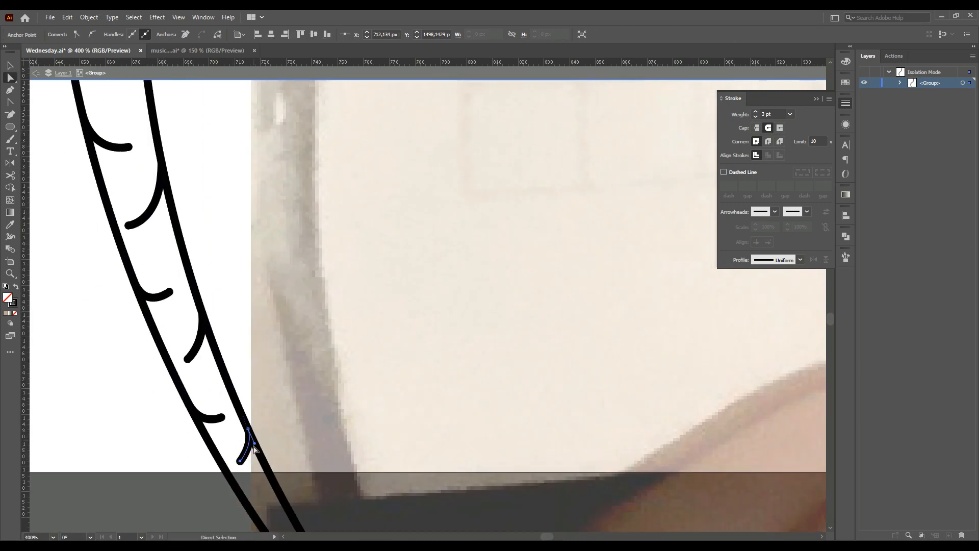
{"action": "left_click_drag", "start_coordinate": [240, 415], "coordinate": [242, 414]}
{"action": "scroll", "coordinate": [242, 414], "scroll_direction": "up", "scroll_amount": 3}
{"action": "left_click_drag", "start_coordinate": [241, 414], "coordinate": [293, 460]}
{"action": "scroll", "coordinate": [242, 414], "scroll_direction": "down", "scroll_amount": 1}
{"action": "left_click_drag", "start_coordinate": [237, 495], "coordinate": [242, 490]}
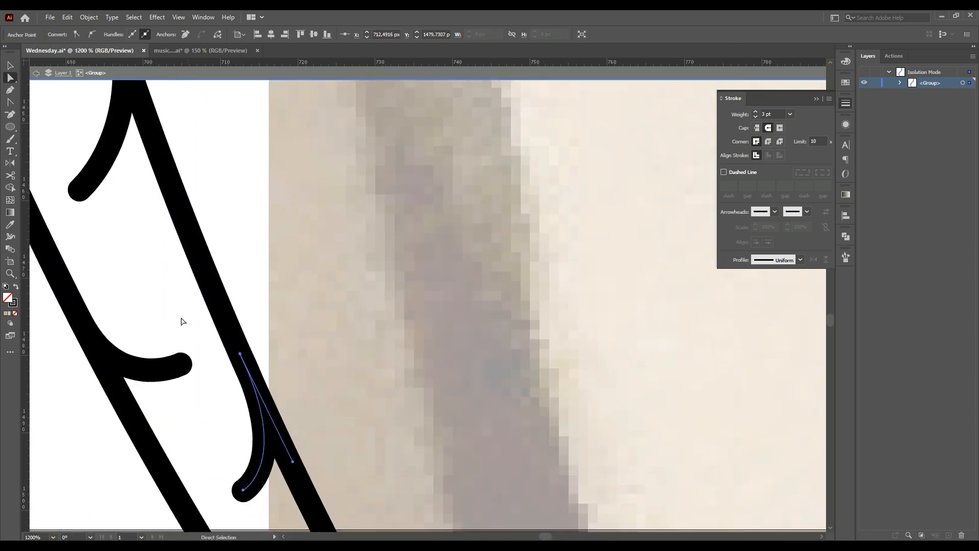
{"action": "left_click", "coordinate": [178, 401]}
{"action": "scroll", "coordinate": [161, 368], "scroll_direction": "down", "scroll_amount": 7}
{"action": "scroll", "coordinate": [138, 342], "scroll_direction": "up", "scroll_amount": 6}
{"action": "left_click_drag", "start_coordinate": [274, 427], "coordinate": [273, 417]}
{"action": "left_click_drag", "start_coordinate": [306, 386], "coordinate": [318, 399]}
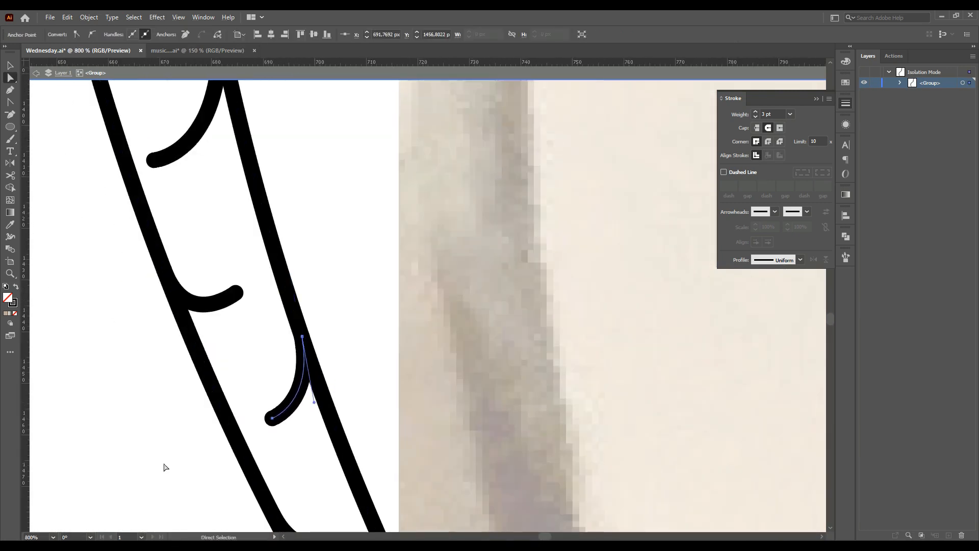
{"action": "left_click", "coordinate": [244, 388]}
Adjust the end points of several hair marks on the lower strand with direct selection
{"action": "scroll", "coordinate": [225, 385], "scroll_direction": "down", "scroll_amount": 4}
{"action": "scroll", "coordinate": [206, 329], "scroll_direction": "up", "scroll_amount": 2}
{"action": "scroll", "coordinate": [206, 329], "scroll_direction": "down", "scroll_amount": 4}
{"action": "scroll", "coordinate": [131, 265], "scroll_direction": "up", "scroll_amount": 3}
{"action": "left_click", "coordinate": [131, 264]}
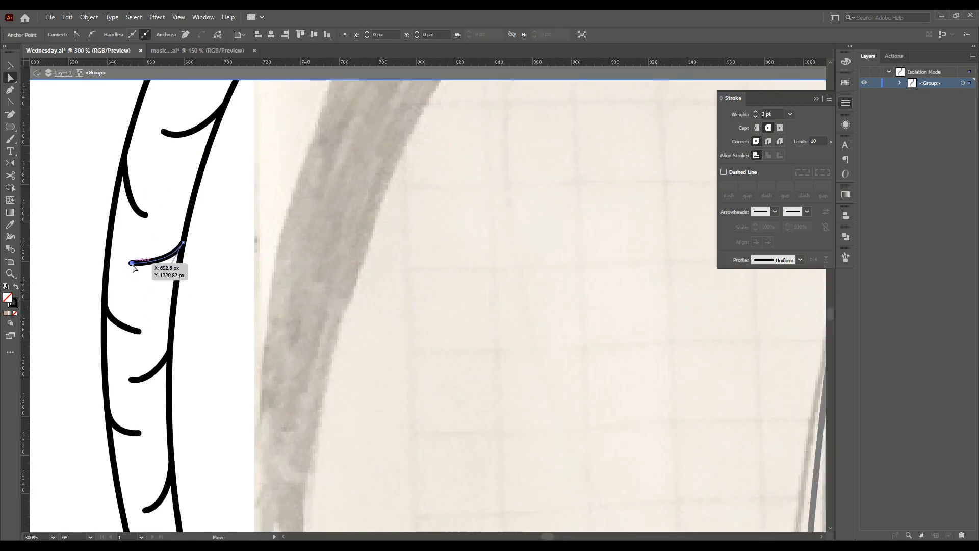
{"action": "left_click_drag", "start_coordinate": [180, 280], "coordinate": [180, 277]}
{"action": "left_click", "coordinate": [220, 225]}
{"action": "left_click", "coordinate": [191, 133]}
{"action": "left_click_drag", "start_coordinate": [194, 143], "coordinate": [211, 135]}
{"action": "left_click", "coordinate": [254, 191]}
{"action": "left_click", "coordinate": [134, 200]}
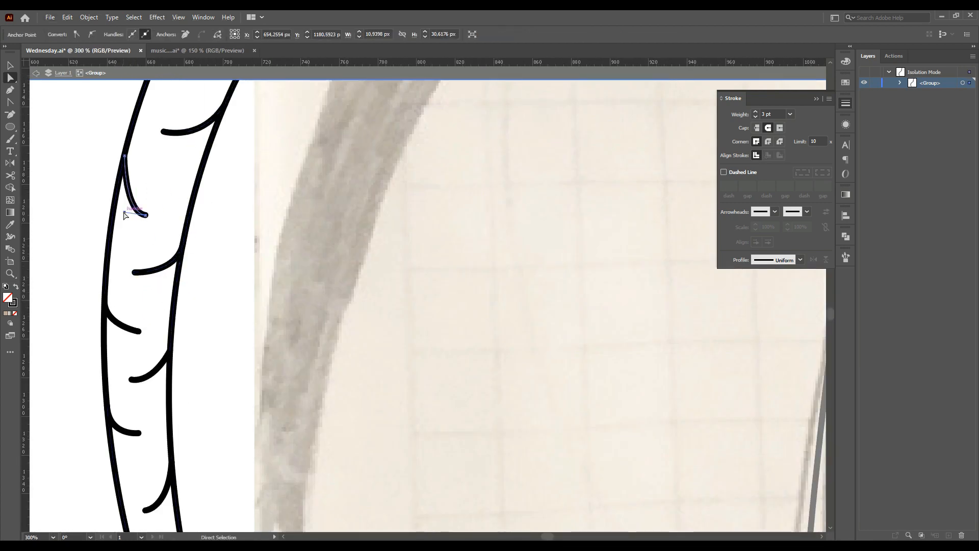
Apply the right strand's dark fill to the left strand with the Eyedropper
{"action": "key", "text": "v"}
{"action": "scroll", "coordinate": [147, 218], "scroll_direction": "down", "scroll_amount": 6}
{"action": "scroll", "coordinate": [213, 255], "scroll_direction": "up", "scroll_amount": 2}
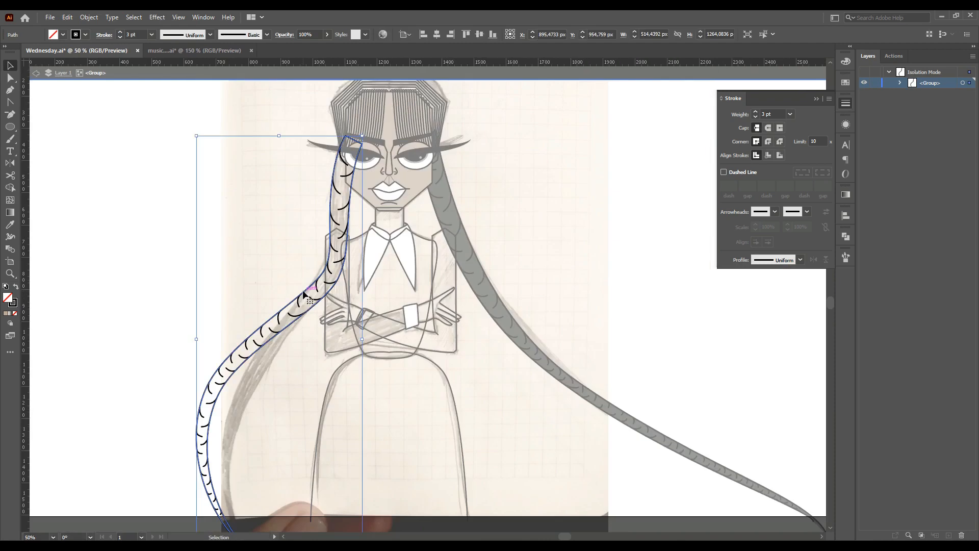
{"action": "key", "text": "i"}
{"action": "left_click", "coordinate": [451, 223]}
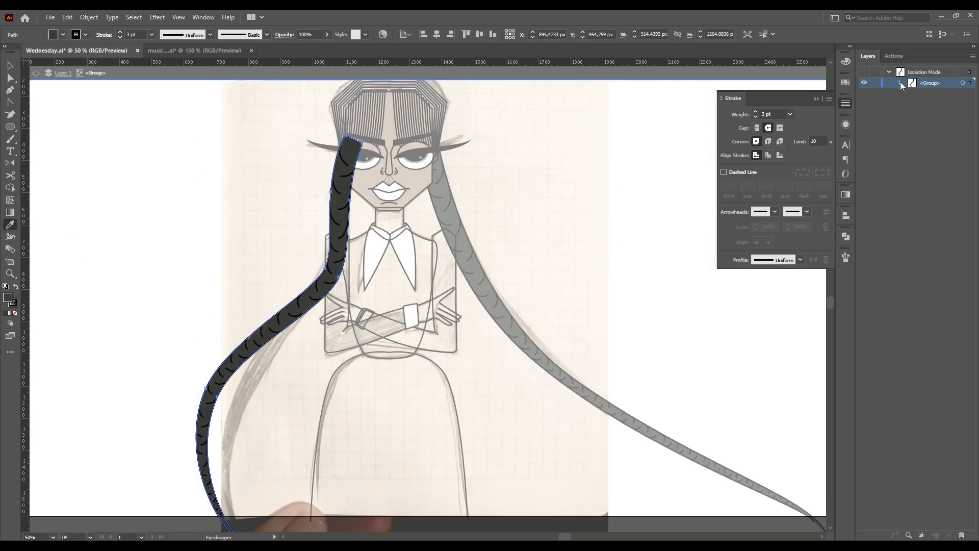
Reorder a path inside the left strand group in the layer stack
{"action": "left_click", "coordinate": [900, 83]}
{"action": "left_click_drag", "start_coordinate": [937, 502], "coordinate": [941, 517]}
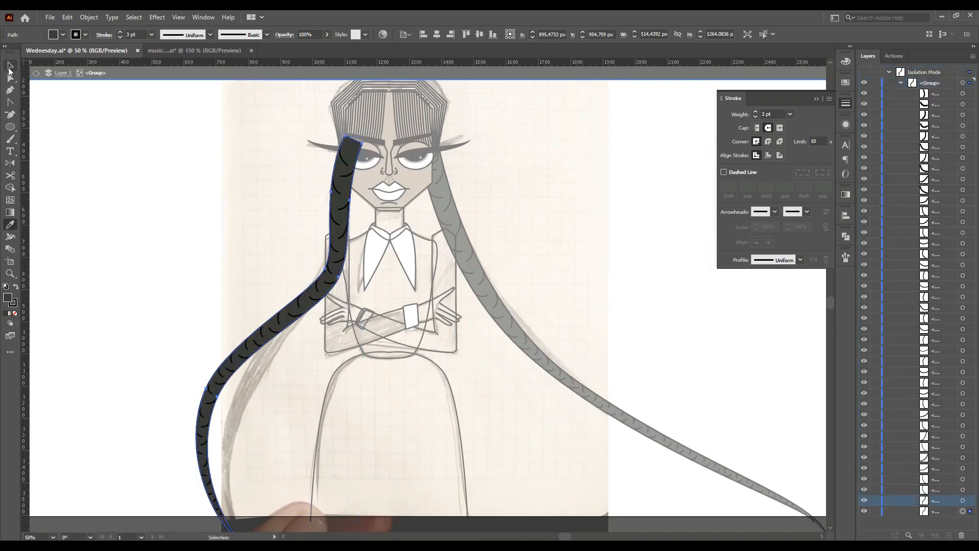
Exit isolation mode and send the left strand group to the back
{"action": "key", "text": "v"}
{"action": "double_click", "coordinate": [607, 259]}
{"action": "scroll", "coordinate": [593, 258], "scroll_direction": "down", "scroll_amount": 2}
{"action": "left_click", "coordinate": [465, 242]}
{"action": "key", "text": "ctrl+shift+bracketleft"}
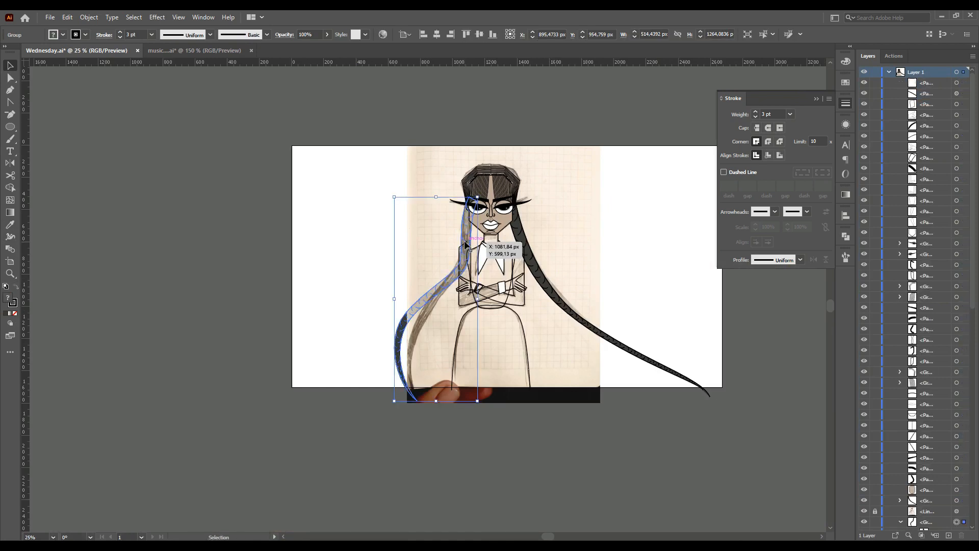
Hide the sketch photo and move the left strand group above it in the layer stack
{"action": "scroll", "coordinate": [911, 424], "scroll_direction": "down", "scroll_amount": 13}
{"action": "scroll", "coordinate": [922, 189], "scroll_direction": "up", "scroll_amount": 1}
{"action": "left_click", "coordinate": [900, 128]}
{"action": "left_click", "coordinate": [875, 513]}
{"action": "left_click", "coordinate": [864, 511]}
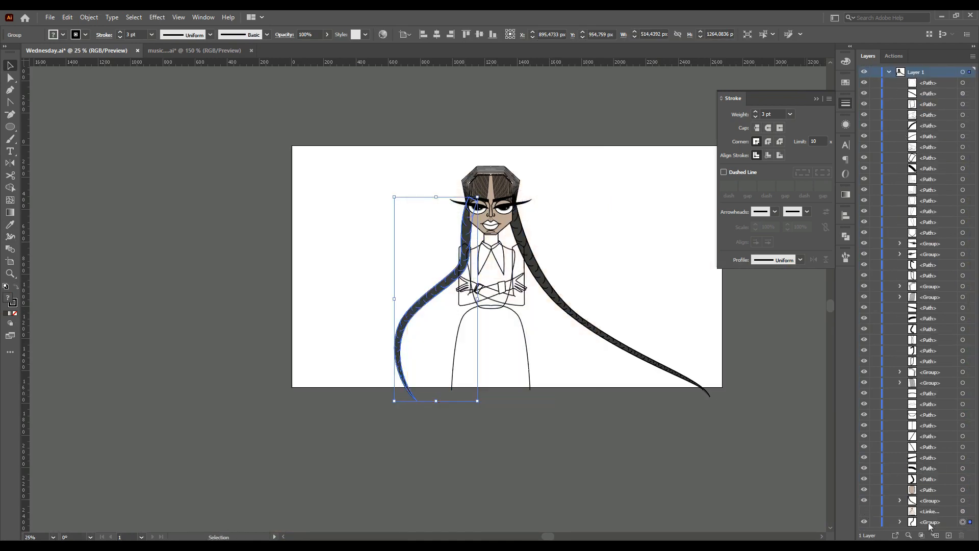
{"action": "left_click_drag", "start_coordinate": [930, 526], "coordinate": [930, 507]}
Reposition the bangs and move the innermost hair outline down toward them
{"action": "left_click", "coordinate": [588, 267]}
{"action": "scroll", "coordinate": [539, 188], "scroll_direction": "up", "scroll_amount": 3}
{"action": "left_click", "coordinate": [498, 195]}
{"action": "scroll", "coordinate": [406, 196], "scroll_direction": "up", "scroll_amount": 2}
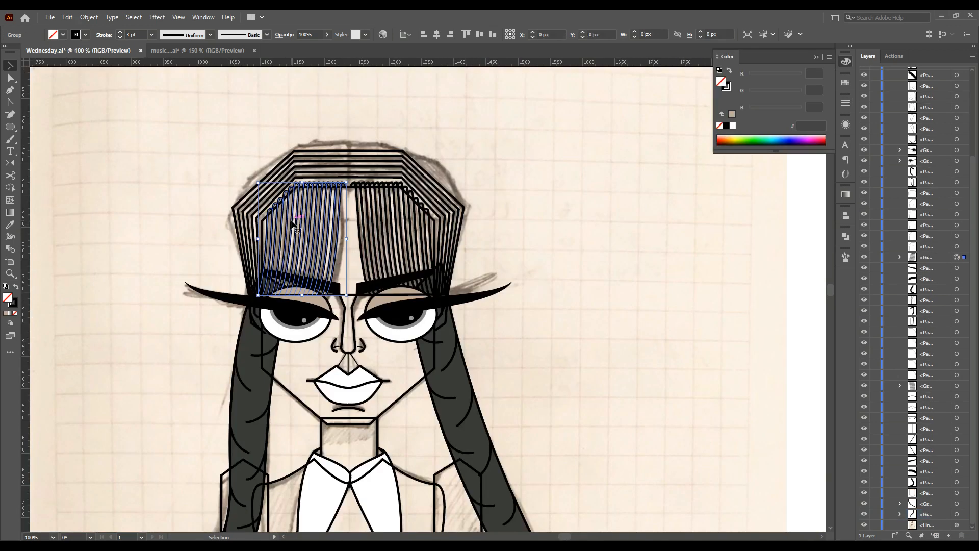
{"action": "left_click_drag", "start_coordinate": [359, 225], "coordinate": [359, 250]}
{"action": "scroll", "coordinate": [359, 250], "scroll_direction": "up", "scroll_amount": 1}
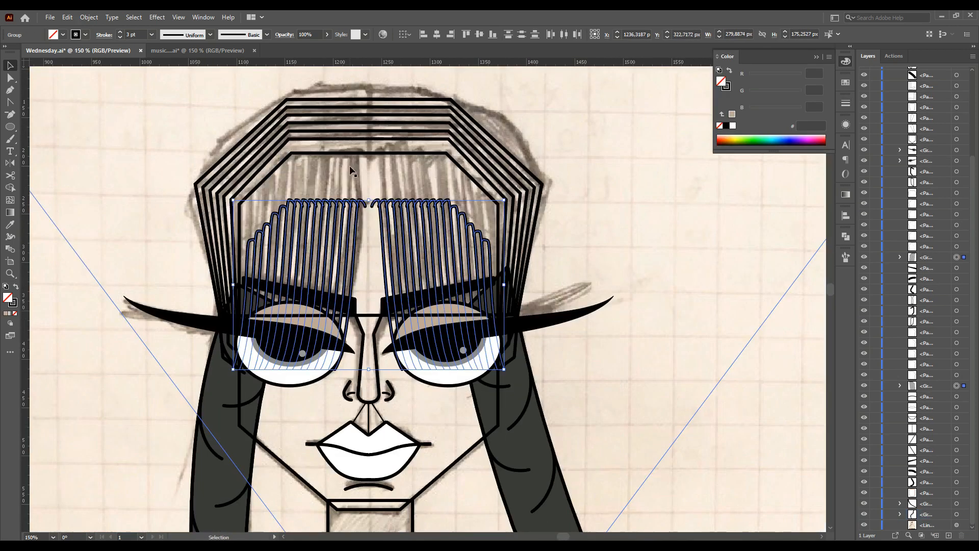
{"action": "left_click", "coordinate": [376, 153]}
{"action": "left_click_drag", "start_coordinate": [369, 152], "coordinate": [369, 188]}
{"action": "left_click", "coordinate": [684, 385]}
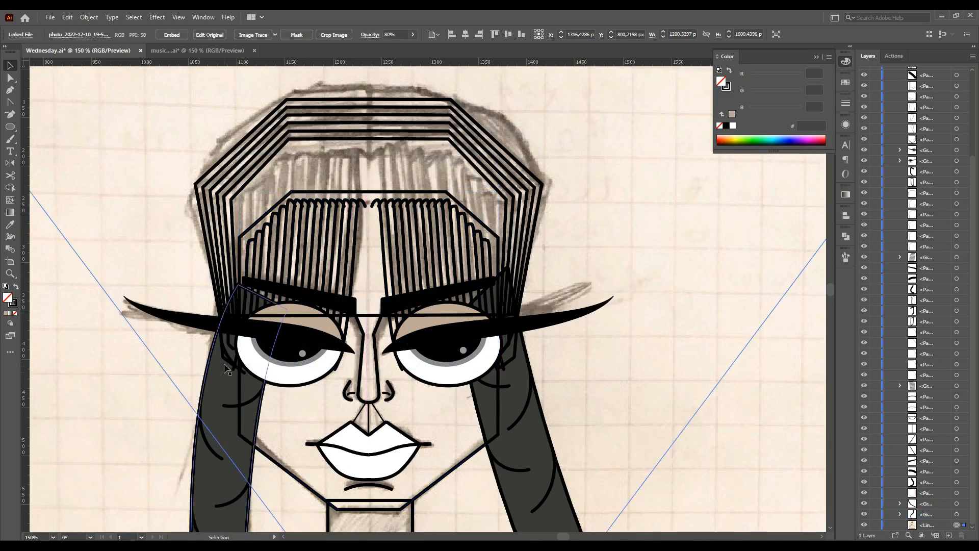
Duplicate the inner hair outline downward several times to fill the crown above the bangs
{"action": "scroll", "coordinate": [235, 352], "scroll_direction": "up", "scroll_amount": 1}
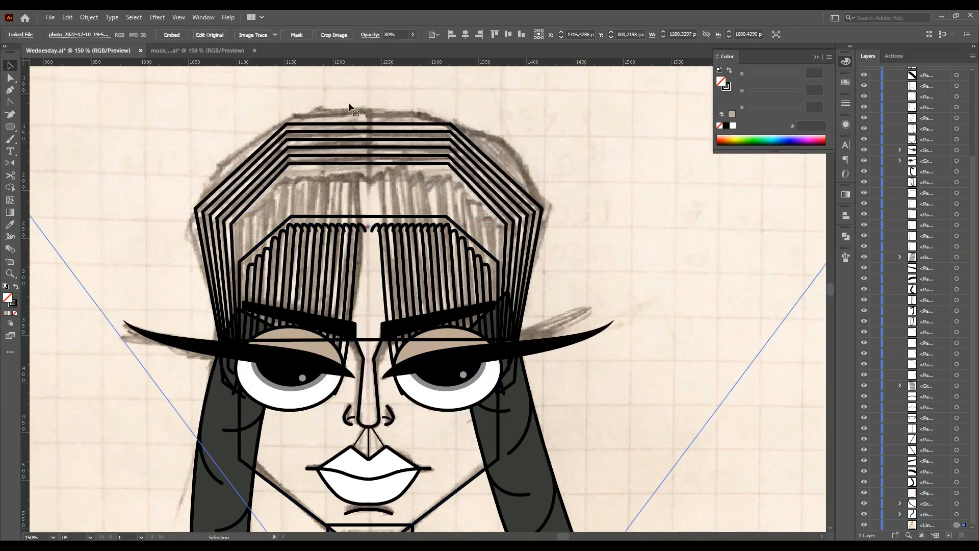
{"action": "left_click", "coordinate": [388, 167]}
{"action": "left_click", "coordinate": [388, 166], "text": "shift"}
{"action": "scroll", "coordinate": [357, 171], "scroll_direction": "up", "scroll_amount": 2}
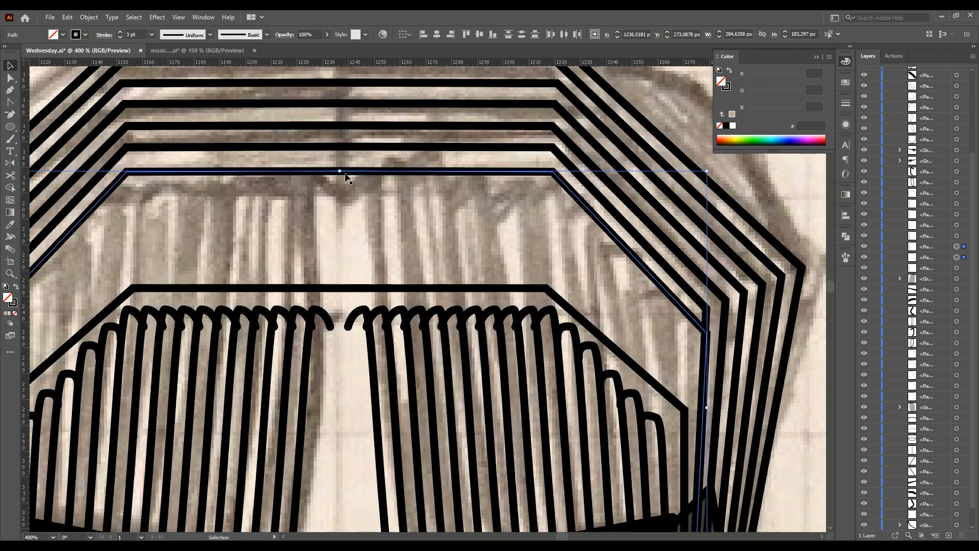
{"action": "scroll", "coordinate": [350, 185], "scroll_direction": "down", "scroll_amount": 1}
{"action": "key", "text": "minus"}
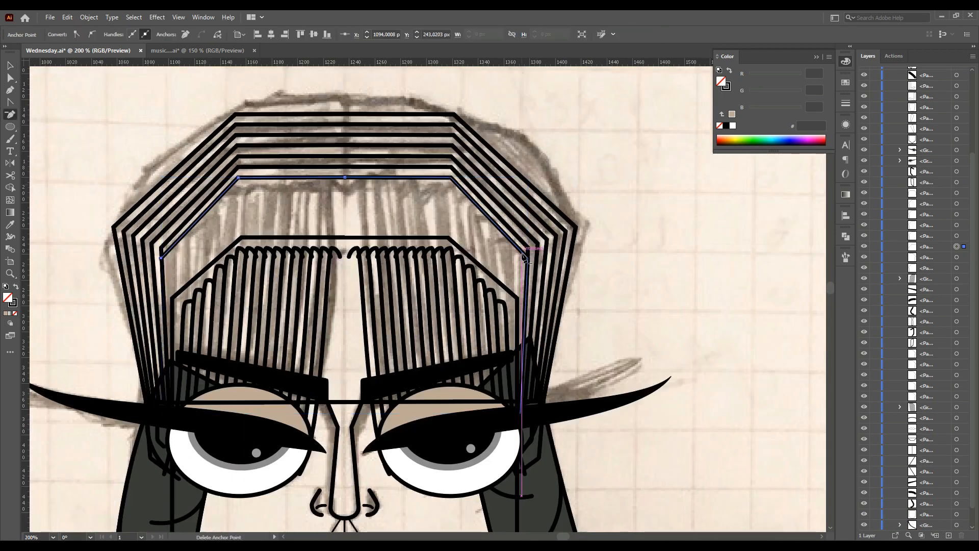
{"action": "key", "text": "v"}
{"action": "left_click", "coordinate": [77, 149]}
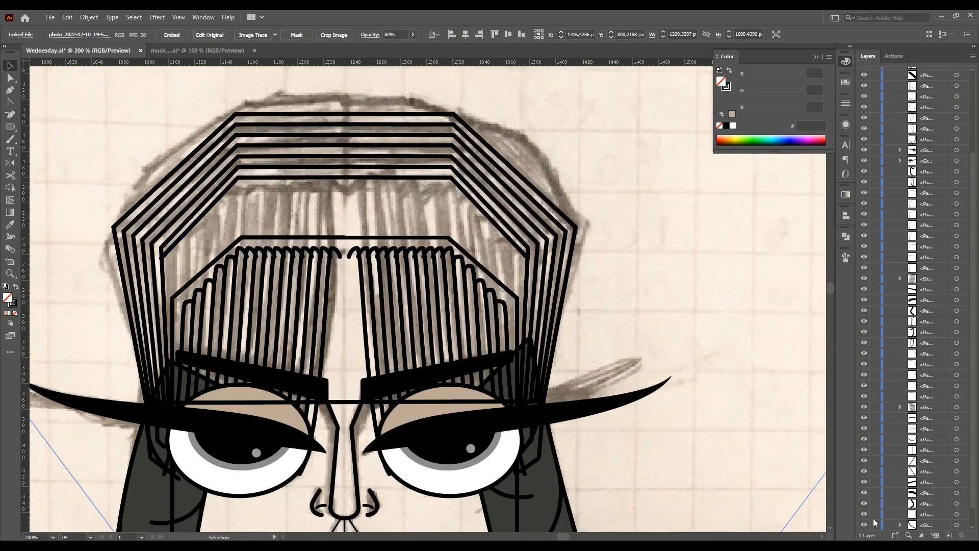
{"action": "left_click", "coordinate": [333, 171]}
{"action": "left_click_drag", "start_coordinate": [375, 211], "coordinate": [354, 214]}
{"action": "left_click_drag", "start_coordinate": [364, 227], "coordinate": [337, 210]}
{"action": "left_click_drag", "start_coordinate": [353, 214], "coordinate": [354, 226]}
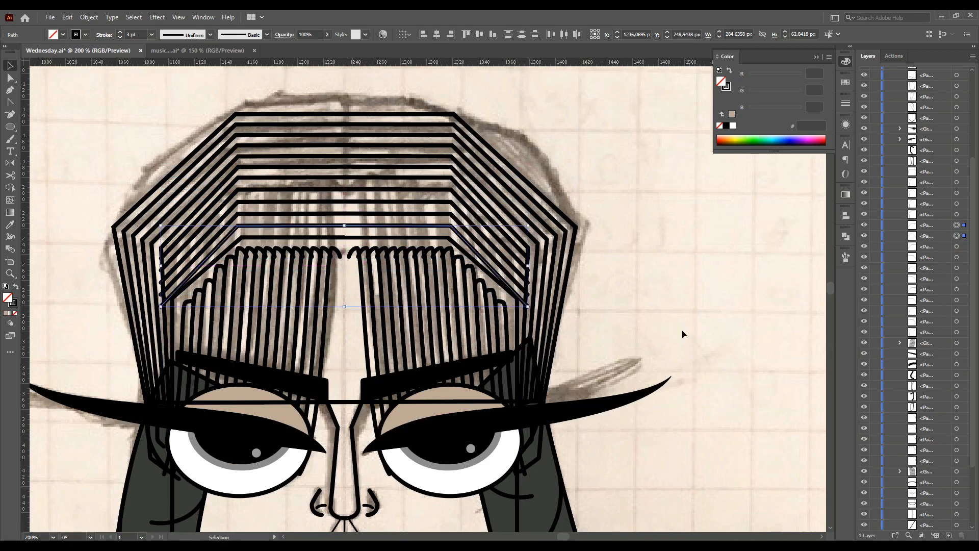
Hide the sketch photo and review the hair outlines above the face
{"action": "left_click", "coordinate": [682, 330]}
{"action": "scroll", "coordinate": [247, 295], "scroll_direction": "down", "scroll_amount": 3}
{"action": "scroll", "coordinate": [864, 527], "scroll_direction": "down", "scroll_amount": 3}
{"action": "left_click", "coordinate": [864, 526]}
{"action": "scroll", "coordinate": [599, 389], "scroll_direction": "down", "scroll_amount": 2}
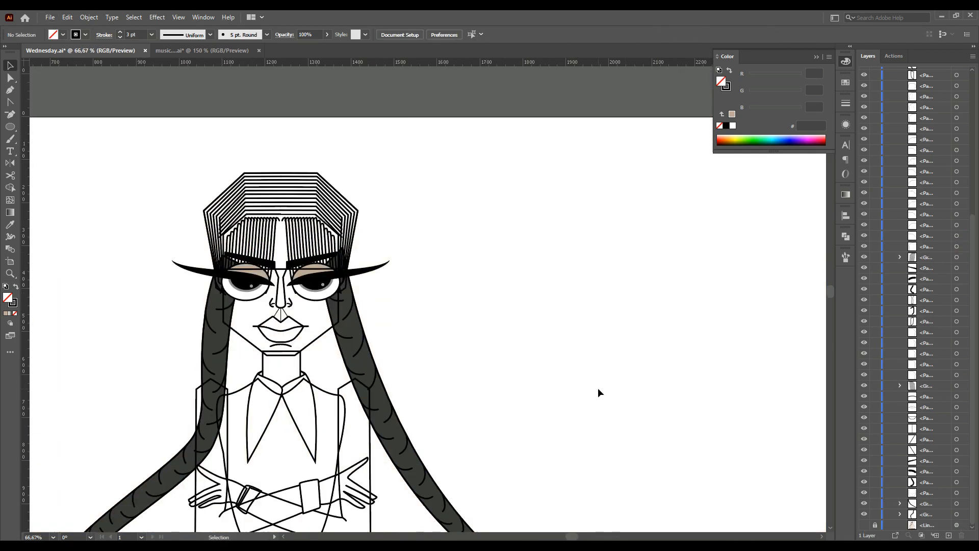
{"action": "scroll", "coordinate": [357, 231], "scroll_direction": "up", "scroll_amount": 3}
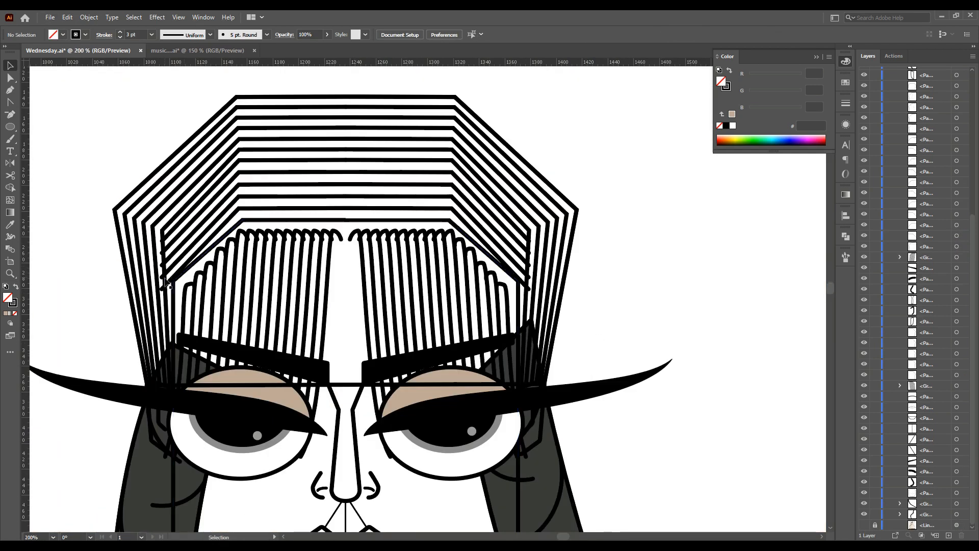
{"action": "scroll", "coordinate": [346, 235], "scroll_direction": "up", "scroll_amount": 3}
Refine the corner anchors of an inner hair outline at high zoom with the Anchor Point tool
{"action": "left_click", "coordinate": [350, 194]}
{"action": "scroll", "coordinate": [347, 184], "scroll_direction": "up", "scroll_amount": 5}
{"action": "left_click", "coordinate": [10, 79]}
{"action": "left_click", "coordinate": [344, 232]}
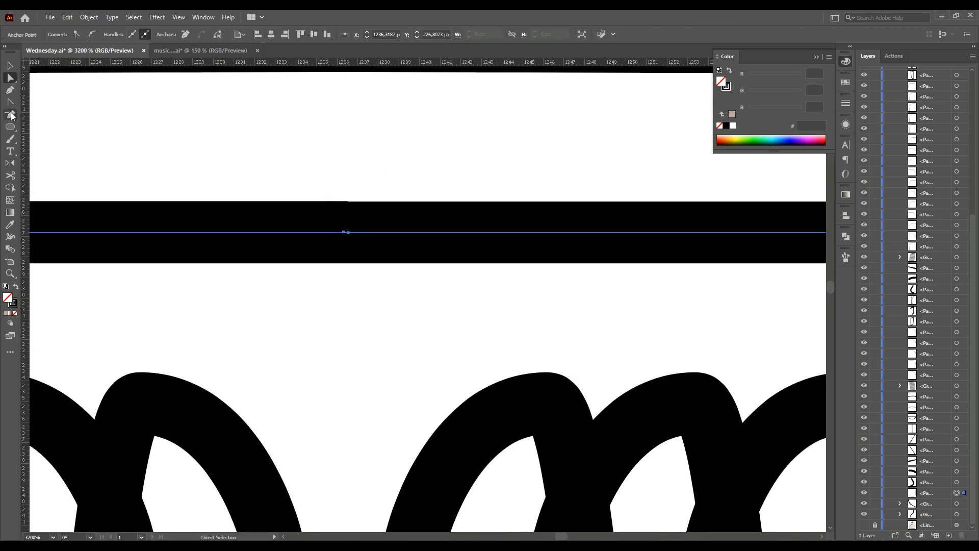
{"action": "left_click", "coordinate": [10, 113]}
{"action": "scroll", "coordinate": [338, 255], "scroll_direction": "down", "scroll_amount": 7}
{"action": "left_click_drag", "start_coordinate": [364, 261], "coordinate": [442, 260]}
{"action": "scroll", "coordinate": [443, 262], "scroll_direction": "up", "scroll_amount": 5}
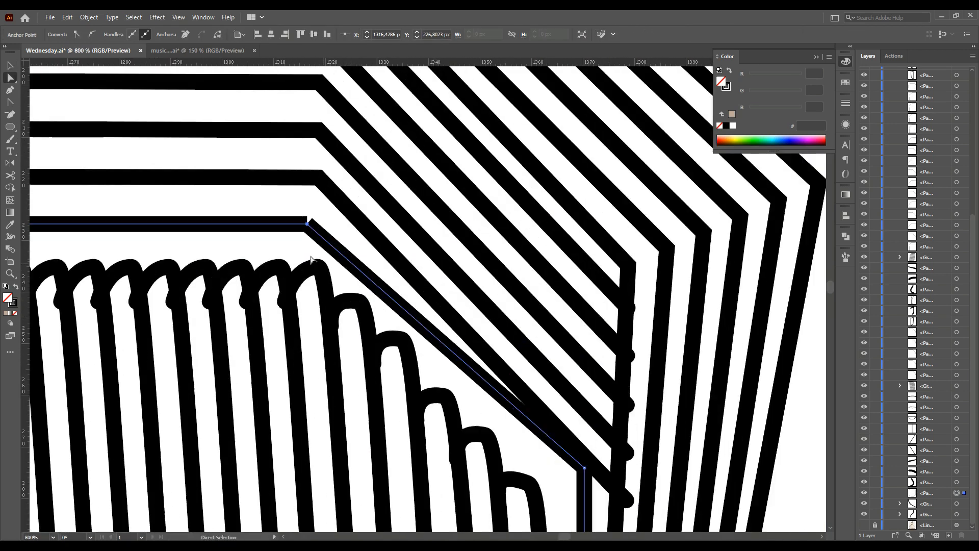
{"action": "key", "text": "v"}
{"action": "right_click", "coordinate": [308, 222]}
{"action": "left_click", "coordinate": [330, 324]}
{"action": "scroll", "coordinate": [330, 324], "scroll_direction": "down", "scroll_amount": 4}
{"action": "left_click", "coordinate": [220, 327]}
{"action": "scroll", "coordinate": [207, 327], "scroll_direction": "down", "scroll_amount": 3}
{"action": "scroll", "coordinate": [207, 328], "scroll_direction": "left", "scroll_amount": 5}
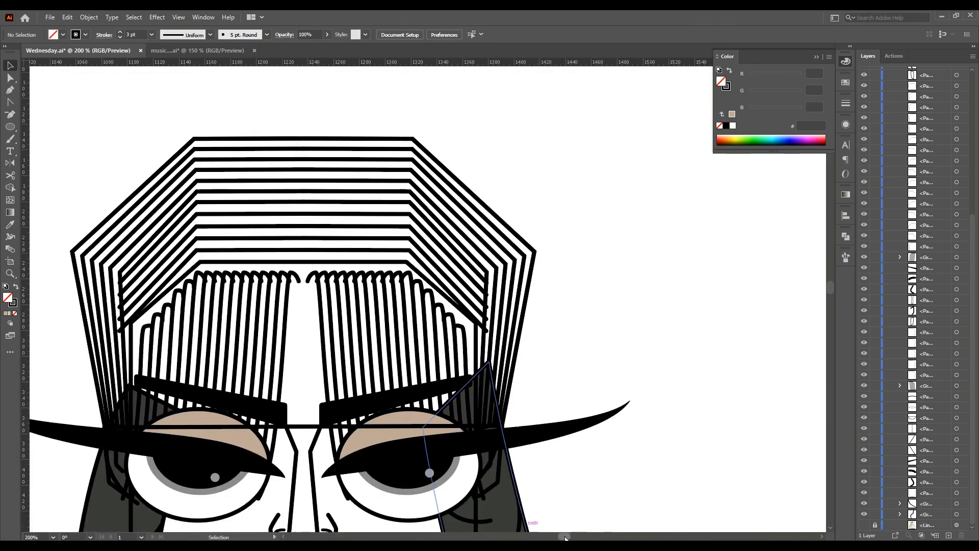
Nudge the selected inner hair outlines down a few steps toward the bangs
{"action": "scroll", "coordinate": [207, 327], "scroll_direction": "down", "scroll_amount": 3}
{"action": "left_click", "coordinate": [154, 490]}
{"action": "left_click_drag", "start_coordinate": [325, 225], "coordinate": [327, 248]}
{"action": "scroll", "coordinate": [647, 244], "scroll_direction": "down", "scroll_amount": 3}
{"action": "left_click", "coordinate": [647, 245]}
{"action": "scroll", "coordinate": [647, 245], "scroll_direction": "down", "scroll_amount": 2}
{"action": "scroll", "coordinate": [612, 215], "scroll_direction": "right", "scroll_amount": 2}
{"action": "left_click_drag", "start_coordinate": [427, 119], "coordinate": [488, 194]}
{"action": "key", "text": "Down"}
{"action": "key", "text": "Down"}
{"action": "key", "text": "Down"}
{"action": "key", "text": "Down"}
{"action": "key", "text": "Down"}
{"action": "key", "text": "Down"}
{"action": "key", "text": "Down"}
{"action": "key", "text": "Down"}
{"action": "key", "text": "Down"}
{"action": "key", "text": "Down"}
{"action": "key", "text": "Down"}
{"action": "key", "text": "Down"}
{"action": "key", "text": "Down"}
{"action": "key", "text": "Up"}
{"action": "left_click", "coordinate": [699, 362]}
{"action": "scroll", "coordinate": [650, 351], "scroll_direction": "down", "scroll_amount": 1}
{"action": "scroll", "coordinate": [540, 500], "scroll_direction": "down", "scroll_amount": 2}
{"action": "left_click_drag", "start_coordinate": [555, 537], "coordinate": [561, 538]}
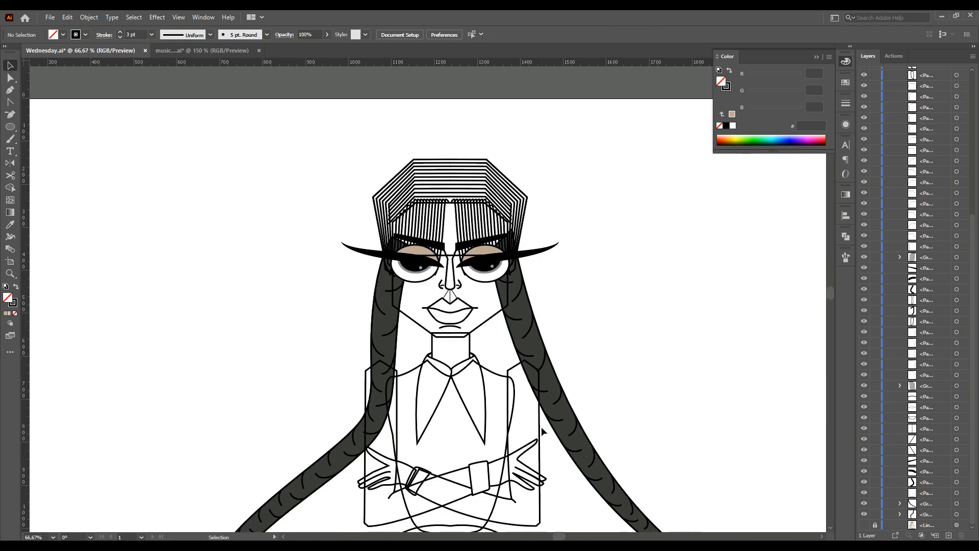
Group all the concentric hair outlines and enter the group in isolation mode
{"action": "left_click_drag", "start_coordinate": [472, 200], "coordinate": [475, 197]}
{"action": "scroll", "coordinate": [475, 197], "scroll_direction": "up", "scroll_amount": 3}
{"action": "left_click", "coordinate": [474, 196], "text": "shift"}
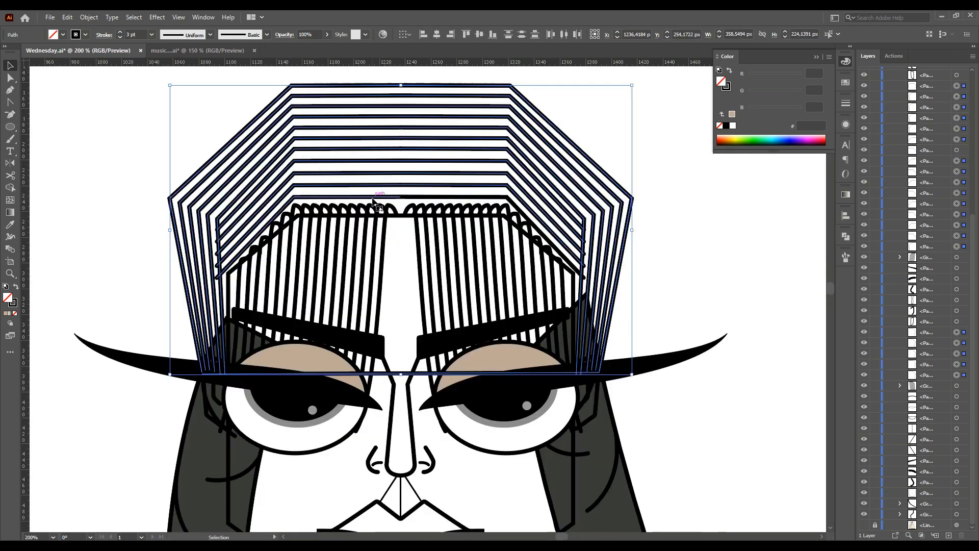
{"action": "key", "text": "ctrl+g"}
{"action": "double_click", "coordinate": [469, 201]}
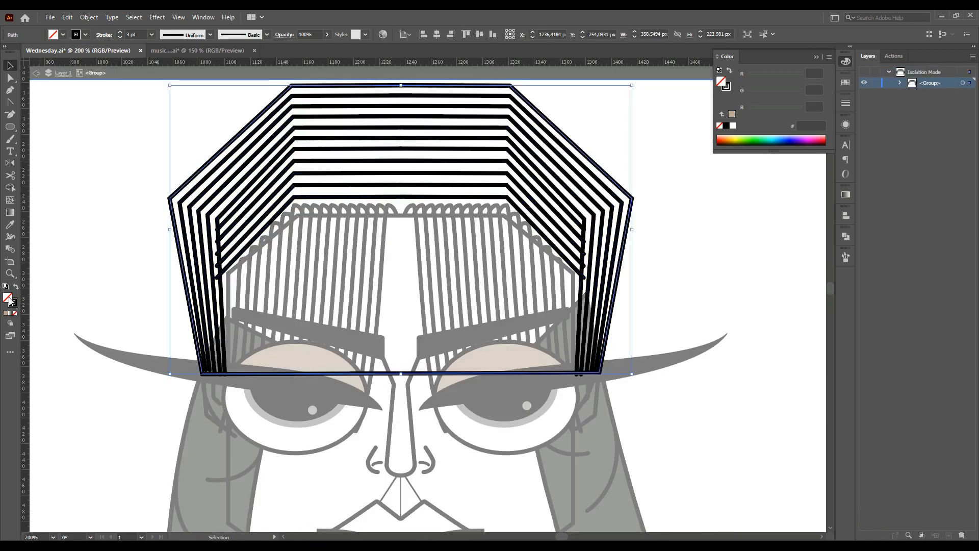
Fill the hair outline group with the dark hair colour using the Eyedropper and send it to the back
{"action": "key", "text": "i"}
{"action": "left_click", "coordinate": [207, 450]}
{"action": "key", "text": "v"}
{"action": "left_click", "coordinate": [900, 83]}
{"action": "left_click_drag", "start_coordinate": [924, 93], "coordinate": [926, 319]}
{"action": "double_click", "coordinate": [724, 254]}
{"action": "left_click", "coordinate": [376, 245]}
{"action": "key", "text": "ctrl+shift+bracketleft"}
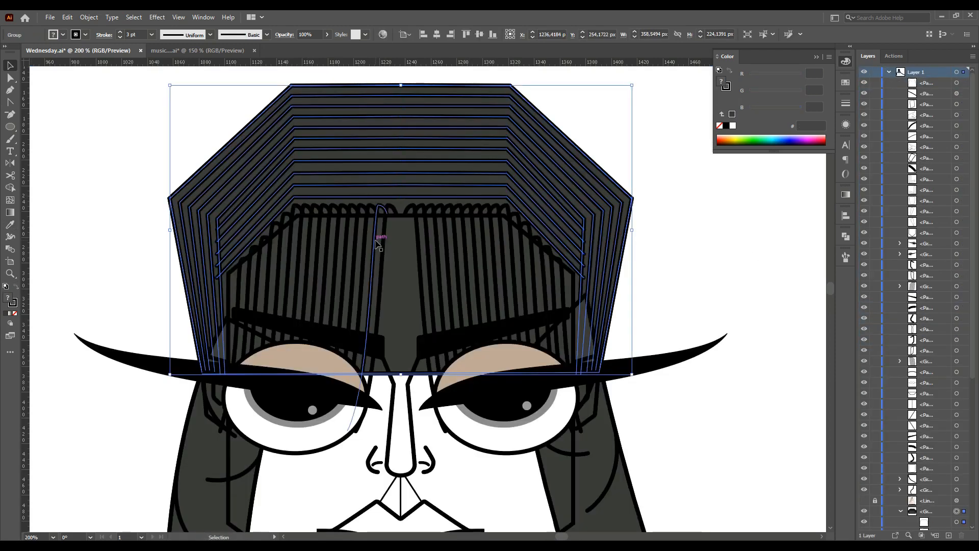
Fill the face with the skin colour using the Eyedropper
{"action": "scroll", "coordinate": [378, 243], "scroll_direction": "down", "scroll_amount": 3}
{"action": "left_click", "coordinate": [272, 457]}
{"action": "key", "text": "i"}
{"action": "left_click", "coordinate": [331, 261]}
Adjust the lower anchors of the hair pieces at both temples with Direct Selection
{"action": "left_click", "coordinate": [214, 296], "text": "ctrl"}
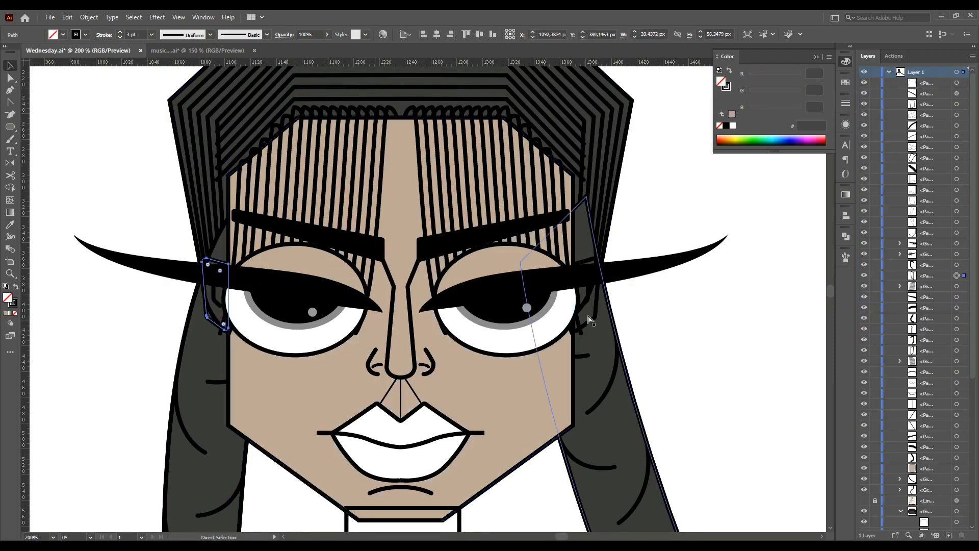
{"action": "left_click", "coordinate": [587, 296], "text": "ctrl+shift"}
{"action": "key", "text": "a"}
{"action": "left_click_drag", "start_coordinate": [216, 332], "coordinate": [213, 332]}
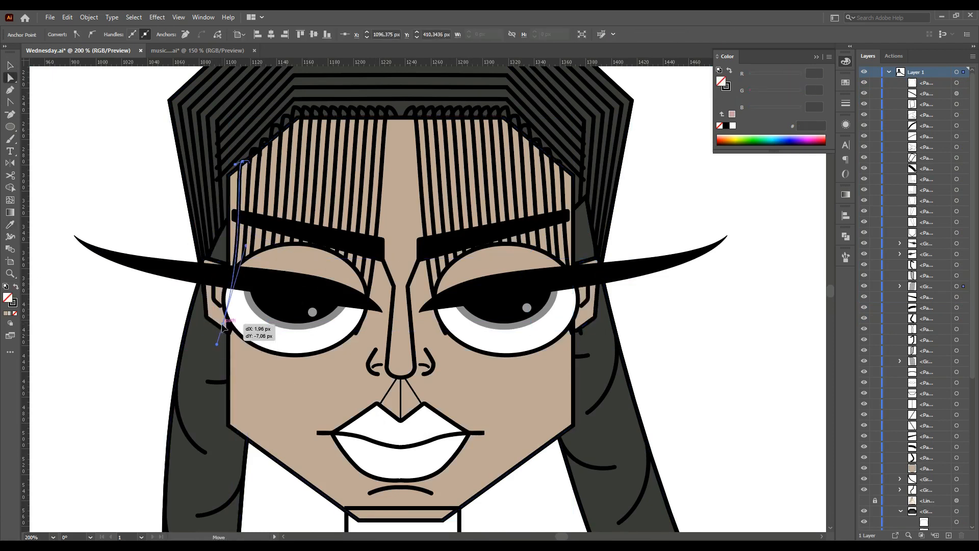
{"action": "left_click_drag", "start_coordinate": [582, 333], "coordinate": [580, 326]}
{"action": "key", "text": "v"}
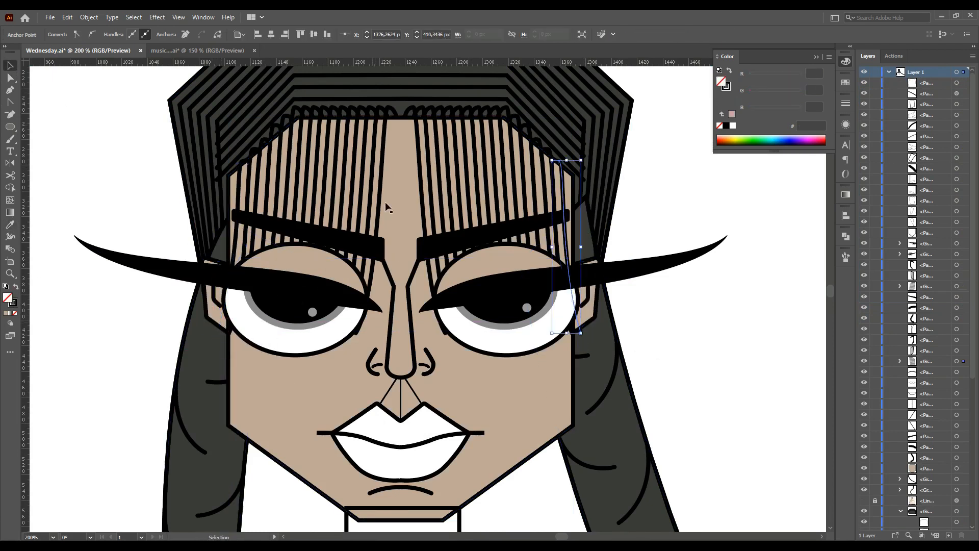
Bring the selected bangs strands to the front of the stacking order over the face
{"action": "left_click", "coordinate": [358, 211]}
{"action": "left_click", "coordinate": [426, 205], "text": "shift"}
{"action": "key", "text": "ctrl+shift+bracketright"}
{"action": "left_click_drag", "start_coordinate": [401, 333], "coordinate": [399, 264]}
{"action": "left_click", "coordinate": [669, 377]}
{"action": "left_click", "coordinate": [431, 224]}
{"action": "left_click", "coordinate": [378, 219], "text": "shift"}
{"action": "left_click", "coordinate": [713, 361]}
{"action": "scroll", "coordinate": [466, 334], "scroll_direction": "down", "scroll_amount": 2}
{"action": "scroll", "coordinate": [466, 338], "scroll_direction": "down", "scroll_amount": 1}
Fill the neck with the skin colour using the Eyedropper
{"action": "left_click", "coordinate": [462, 359]}
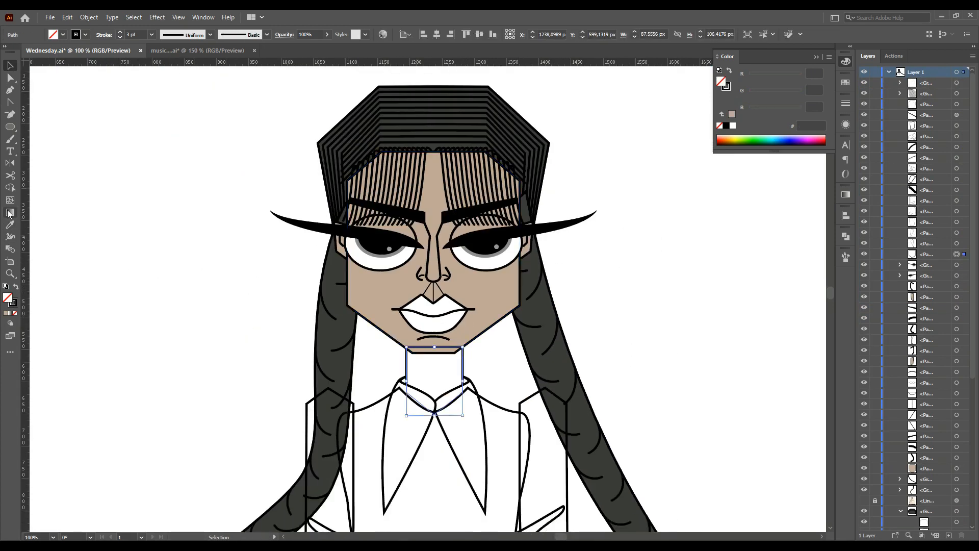
{"action": "left_click", "coordinate": [11, 224]}
{"action": "left_click", "coordinate": [380, 307]}
Fill a clothing piece with a pasted hex colour through the Color Picker
{"action": "left_click_drag", "start_coordinate": [925, 477], "coordinate": [926, 474]}
{"action": "left_click", "coordinate": [683, 380]}
{"action": "scroll", "coordinate": [502, 311], "scroll_direction": "down", "scroll_amount": 3}
{"action": "left_click", "coordinate": [495, 307]}
{"action": "scroll", "coordinate": [505, 352], "scroll_direction": "down", "scroll_amount": 3}
{"action": "scroll", "coordinate": [595, 381], "scroll_direction": "down", "scroll_amount": 2}
{"action": "left_click", "coordinate": [595, 382]}
{"action": "left_click", "coordinate": [493, 365]}
{"action": "double_click", "coordinate": [7, 297]}
{"action": "type", "text": "3A3A38"}
{"action": "left_click", "coordinate": [728, 231]}
Apply the jacket and skin colours to the sleeves, body and hands with the Eyedropper
{"action": "left_click", "coordinate": [671, 273]}
{"action": "left_click", "coordinate": [568, 351]}
{"action": "left_click", "coordinate": [360, 370], "text": "shift"}
{"action": "left_click", "coordinate": [10, 224]}
{"action": "left_click", "coordinate": [270, 270]}
{"action": "left_click", "coordinate": [10, 66]}
{"action": "left_click", "coordinate": [297, 320]}
{"action": "left_click", "coordinate": [575, 317], "text": "shift"}
{"action": "left_click", "coordinate": [10, 225]}
{"action": "left_click", "coordinate": [427, 115]}
{"action": "left_click", "coordinate": [10, 66]}
{"action": "left_click", "coordinate": [221, 269]}
{"action": "scroll", "coordinate": [220, 269], "scroll_direction": "up", "scroll_amount": 4}
{"action": "scroll", "coordinate": [245, 280], "scroll_direction": "down", "scroll_amount": 3}
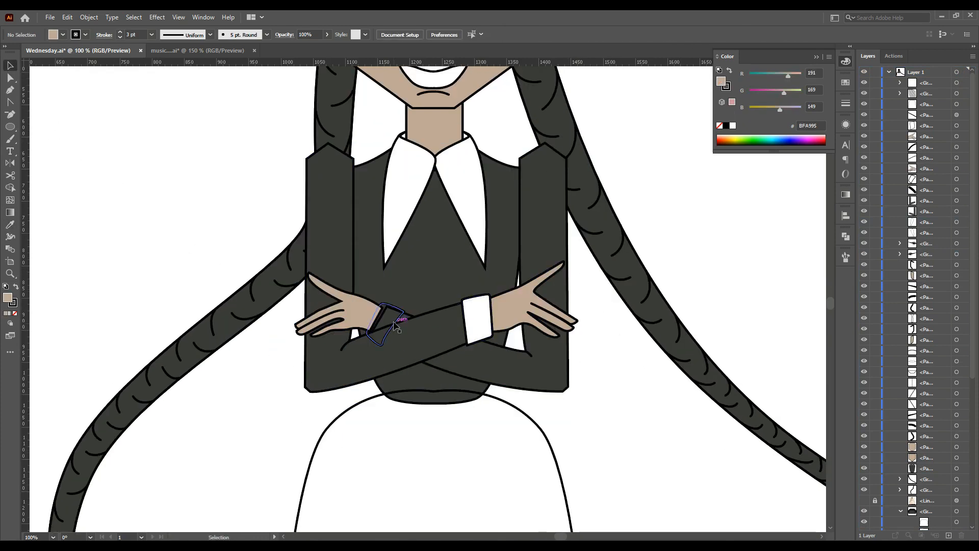
Fill the left cuff white and reorder it in the Layers panel beneath the sleeve
{"action": "left_click", "coordinate": [395, 323]}
{"action": "key", "text": "i"}
{"action": "left_click", "coordinate": [930, 134]}
{"action": "left_click", "coordinate": [425, 345]}
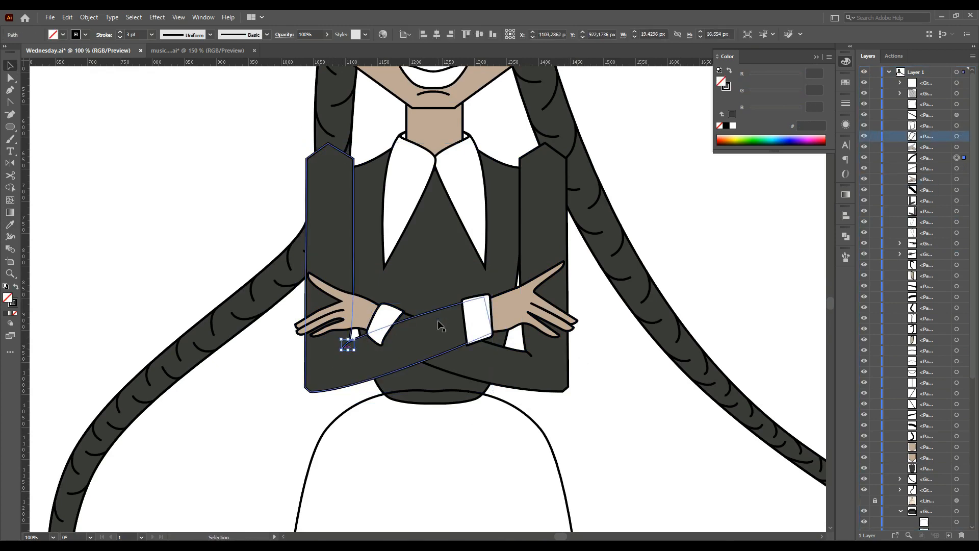
{"action": "left_click_drag", "start_coordinate": [951, 206], "coordinate": [929, 184]}
{"action": "left_click", "coordinate": [934, 159]}
{"action": "left_click", "coordinate": [385, 324]}
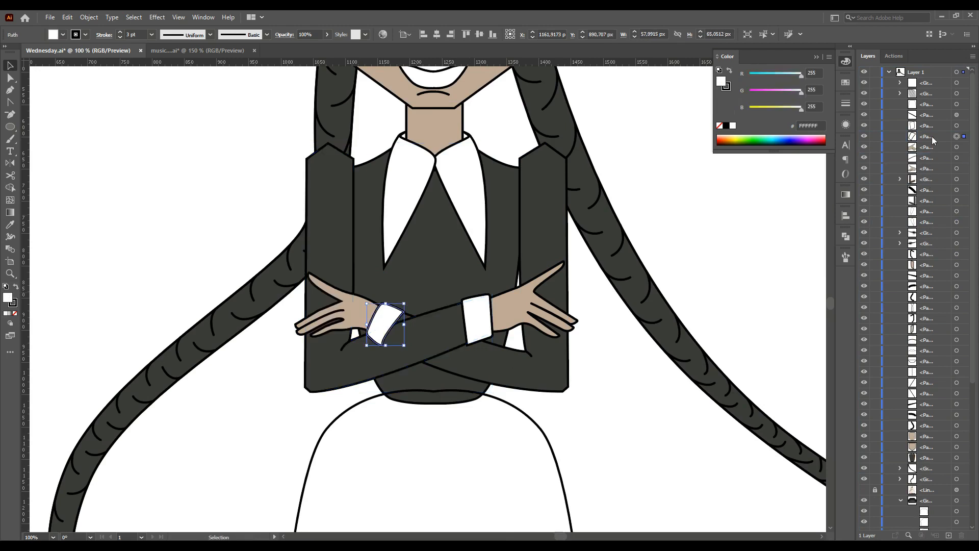
{"action": "left_click_drag", "start_coordinate": [929, 136], "coordinate": [925, 184]}
{"action": "left_click", "coordinate": [582, 290]}
{"action": "left_click", "coordinate": [366, 316]}
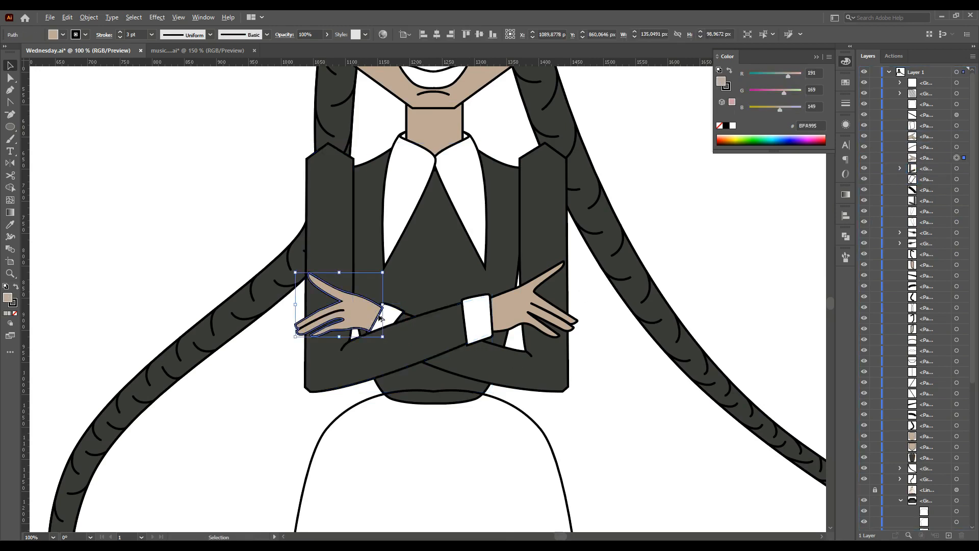
Adjust two anchors of the left hand where it meets the cuff
{"action": "scroll", "coordinate": [379, 315], "scroll_direction": "up", "scroll_amount": 3}
{"action": "left_click", "coordinate": [431, 320]}
{"action": "key", "text": "a"}
{"action": "left_click_drag", "start_coordinate": [390, 291], "coordinate": [381, 286]}
{"action": "left_click_drag", "start_coordinate": [353, 361], "coordinate": [346, 356]}
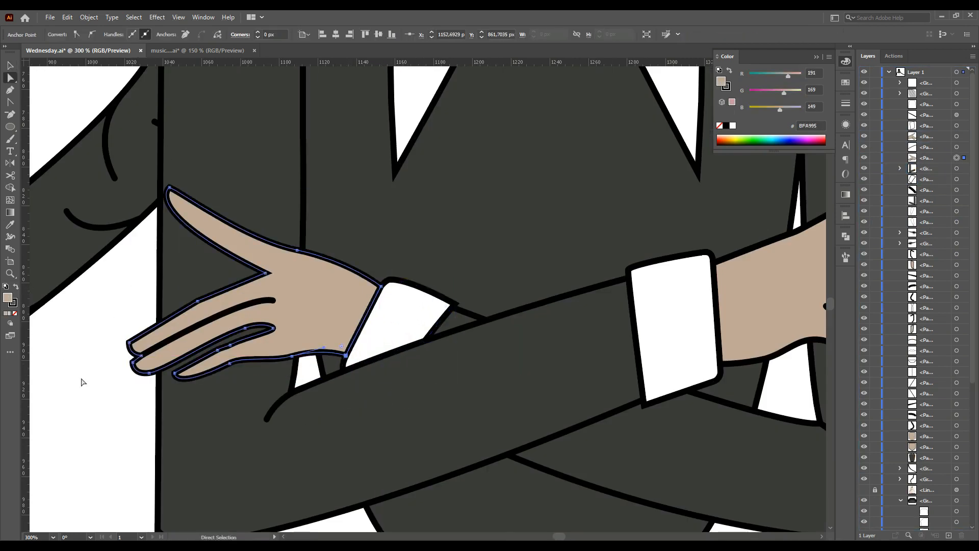
{"action": "left_click", "coordinate": [62, 334]}
Fill the skirt with the jacket colour using the Eyedropper
{"action": "scroll", "coordinate": [61, 333], "scroll_direction": "down", "scroll_amount": 2}
{"action": "left_click", "coordinate": [233, 334]}
{"action": "left_click", "coordinate": [364, 347]}
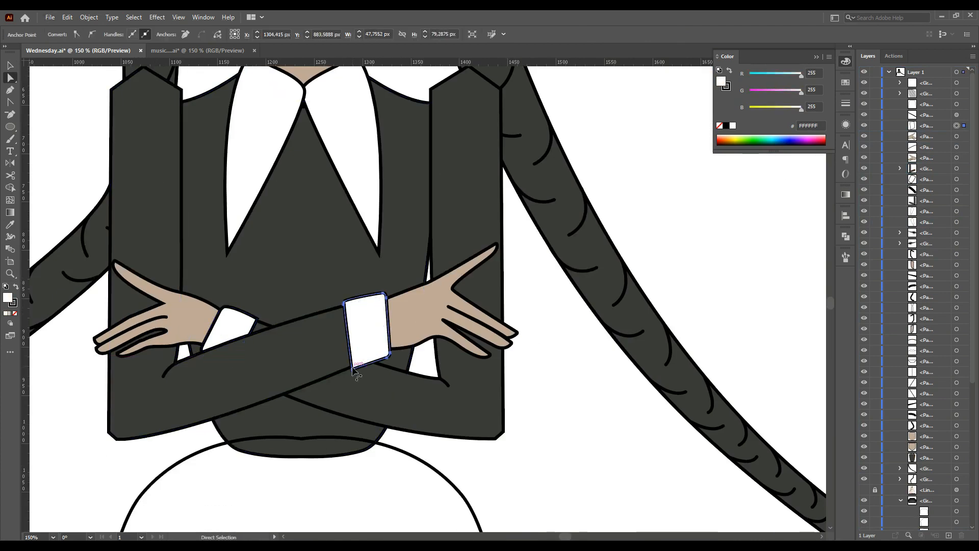
{"action": "left_click", "coordinate": [353, 368]}
{"action": "left_click", "coordinate": [558, 451]}
{"action": "scroll", "coordinate": [558, 451], "scroll_direction": "down", "scroll_amount": 1}
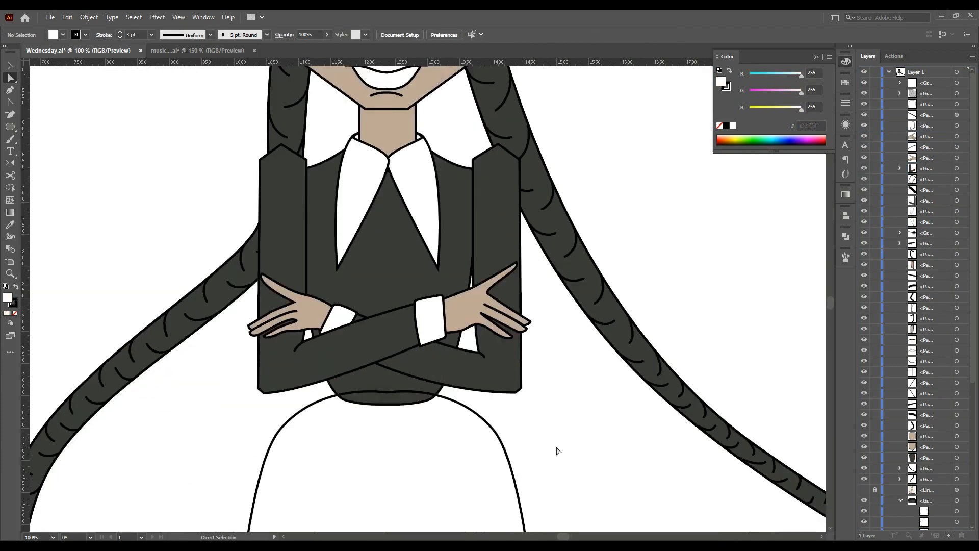
{"action": "scroll", "coordinate": [532, 408], "scroll_direction": "down", "scroll_amount": 2}
{"action": "left_click", "coordinate": [525, 407]}
{"action": "key", "text": "i"}
{"action": "left_click", "coordinate": [466, 301]}
{"action": "key", "text": "v"}
Move the skirt behind the jacket in the Layers panel
{"action": "scroll", "coordinate": [924, 461], "scroll_direction": "down", "scroll_amount": 3}
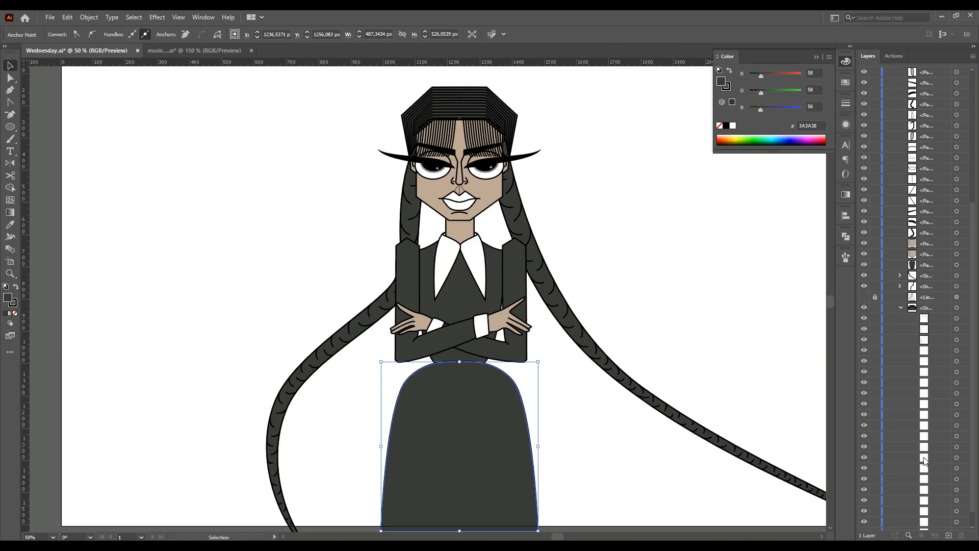
{"action": "scroll", "coordinate": [924, 458], "scroll_direction": "down", "scroll_amount": 3}
{"action": "left_click", "coordinate": [901, 308]}
{"action": "left_click_drag", "start_coordinate": [929, 105], "coordinate": [920, 462]}
{"action": "left_click", "coordinate": [580, 316]}
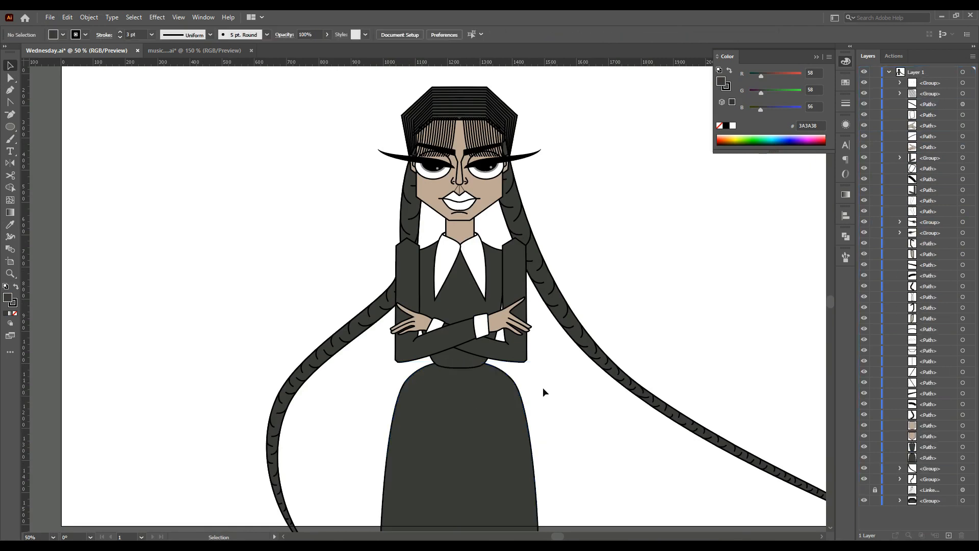
{"action": "left_click", "coordinate": [516, 394]}
Fill the upper lip with dark red 4C100C through the Color Picker
{"action": "left_click", "coordinate": [845, 104]}
{"action": "left_click", "coordinate": [625, 153]}
{"action": "scroll", "coordinate": [484, 164], "scroll_direction": "up", "scroll_amount": 4}
{"action": "left_click", "coordinate": [423, 310]}
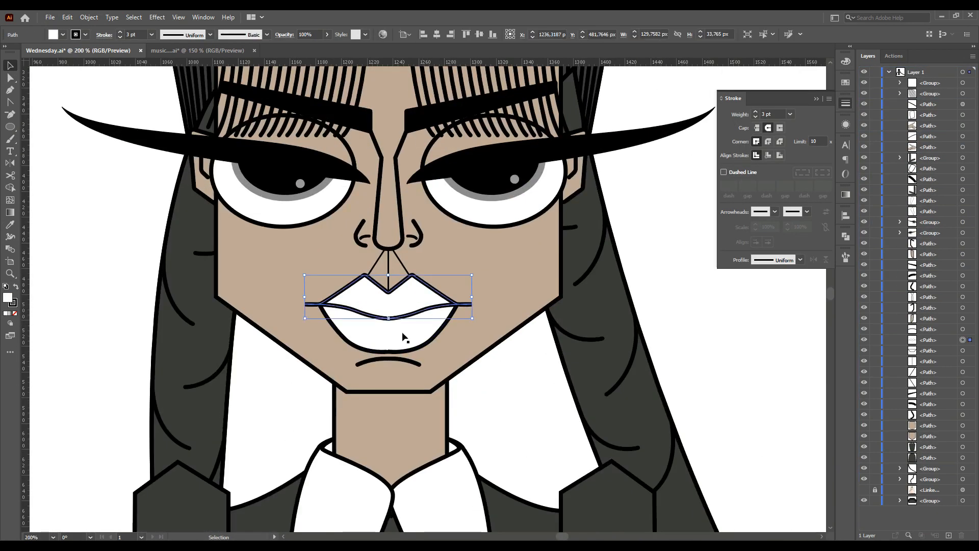
{"action": "double_click", "coordinate": [7, 298]}
{"action": "left_click_drag", "start_coordinate": [631, 338], "coordinate": [630, 355]}
{"action": "left_click", "coordinate": [610, 312]}
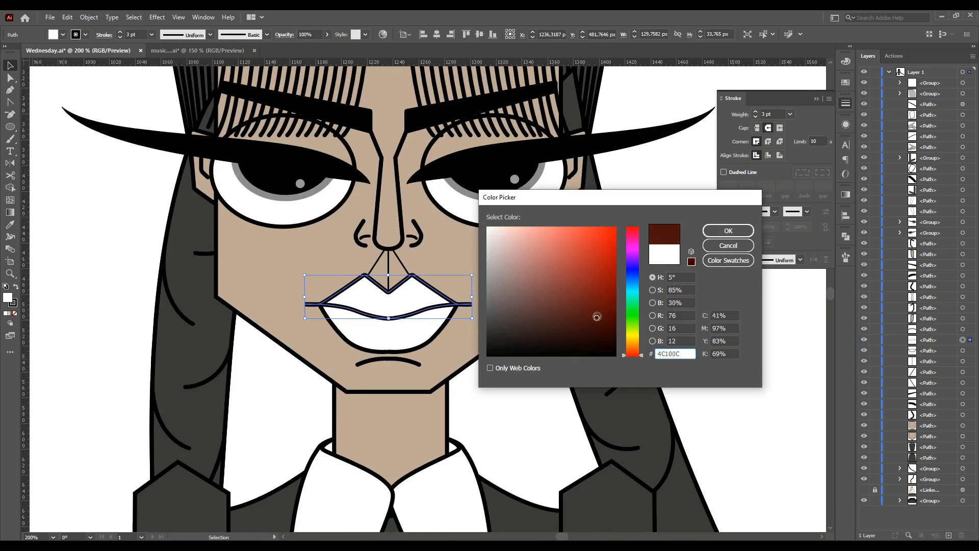
{"action": "left_click", "coordinate": [728, 231]}
Fill the lower lip with a slightly lighter red than the upper lip
{"action": "left_click", "coordinate": [408, 334]}
{"action": "left_click", "coordinate": [11, 225]}
{"action": "left_click", "coordinate": [369, 297]}
{"action": "double_click", "coordinate": [8, 298]}
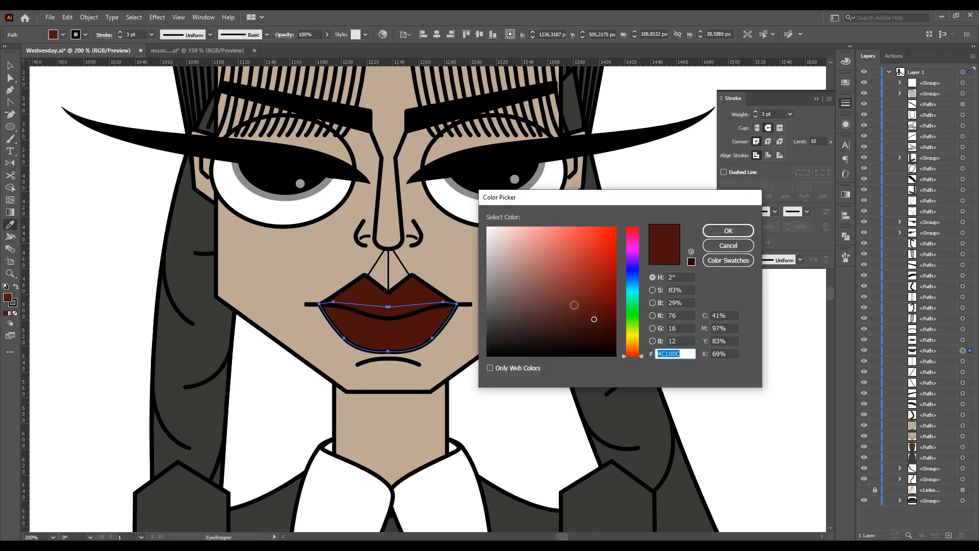
{"action": "left_click", "coordinate": [573, 306]}
{"action": "left_click", "coordinate": [728, 231]}
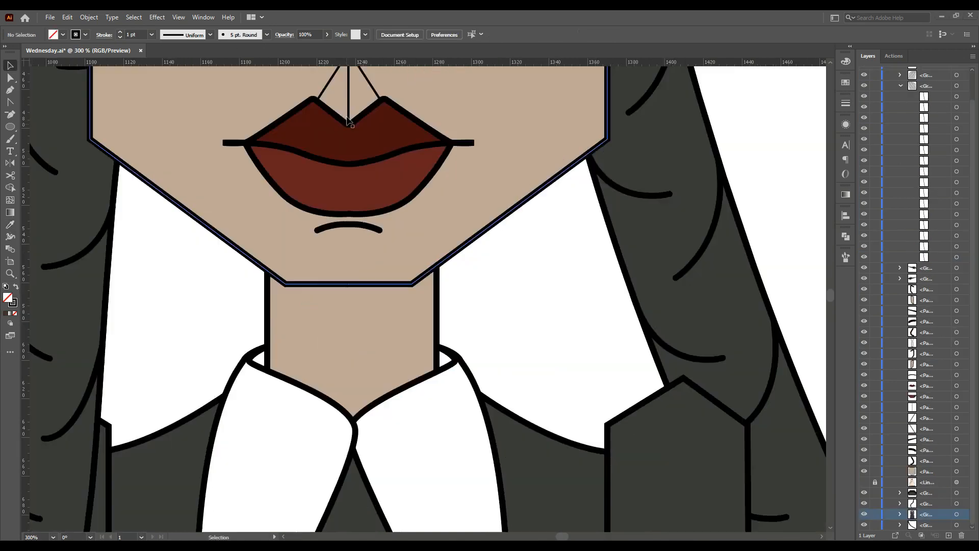
Pull a vertical centre guide and draw a small chin ellipse about 2 by 9 px below the mouth
{"action": "scroll", "coordinate": [349, 153], "scroll_direction": "up", "scroll_amount": 1}
{"action": "left_click_drag", "start_coordinate": [26, 332], "coordinate": [349, 358]}
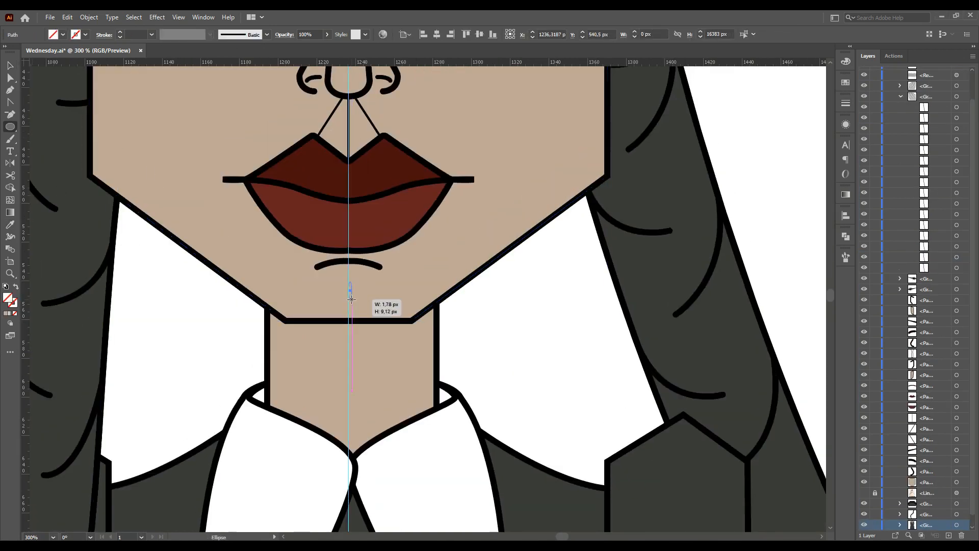
{"action": "left_click_drag", "start_coordinate": [350, 296], "coordinate": [352, 304]}
{"action": "key", "text": "ctrl+F10"}
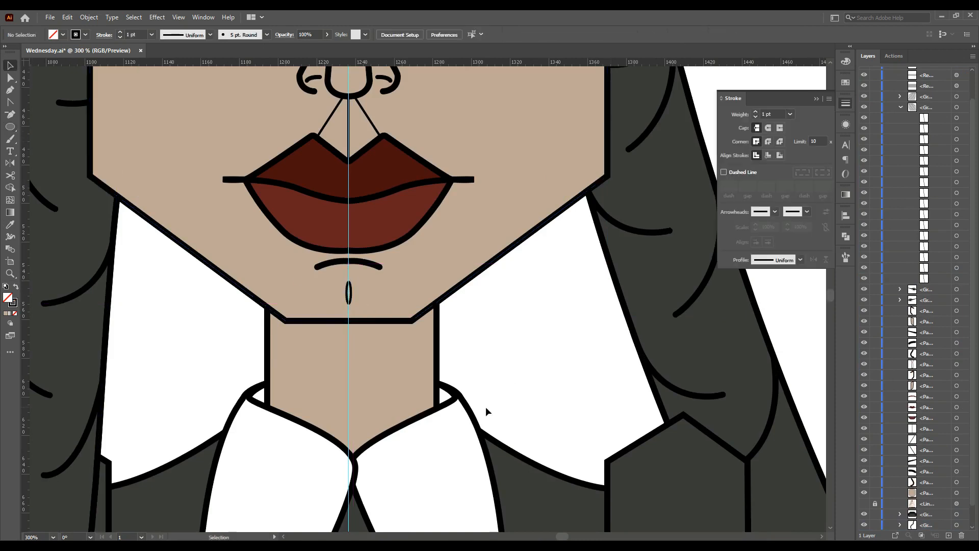
Enter the right bangs group and shift its leftmost strand slightly left
{"action": "scroll", "coordinate": [349, 364], "scroll_direction": "up", "scroll_amount": 8}
{"action": "double_click", "coordinate": [408, 214]}
{"action": "left_click_drag", "start_coordinate": [408, 214], "coordinate": [363, 192]}
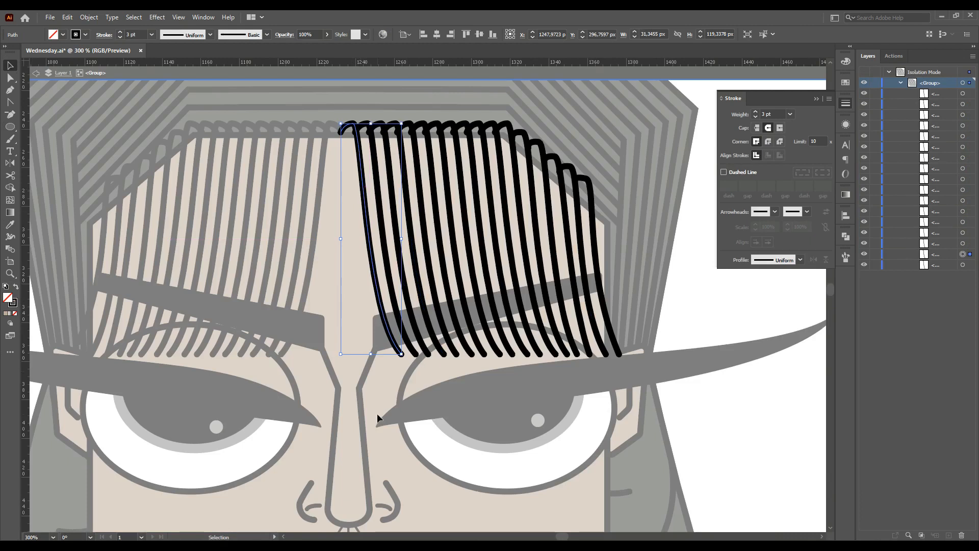
{"action": "left_click_drag", "start_coordinate": [405, 275], "coordinate": [390, 276]}
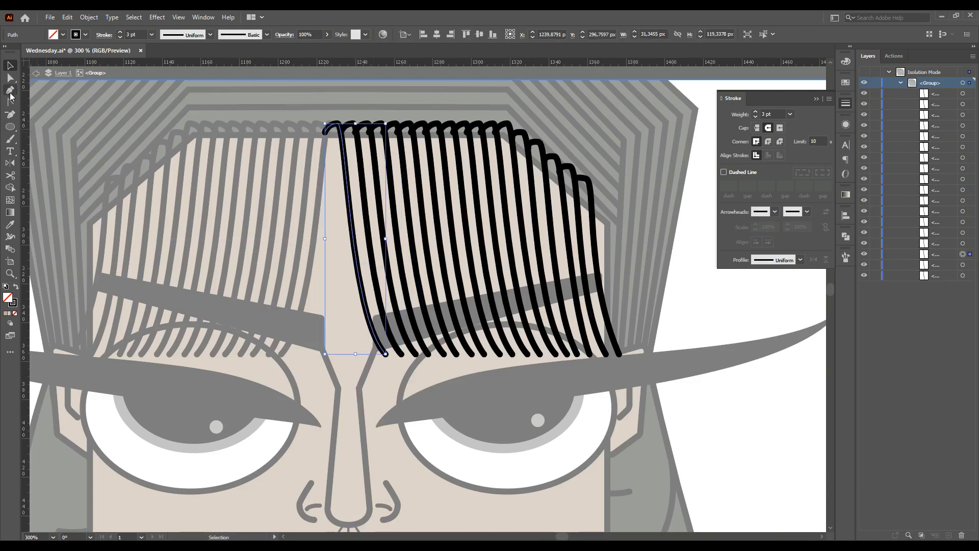
Trace a closed jagged Pen outline around the right bangs' strand tips and outer edges
{"action": "left_click", "coordinate": [10, 114]}
{"action": "left_click", "coordinate": [325, 132]}
{"action": "key", "text": "a"}
{"action": "left_click", "coordinate": [596, 233]}
{"action": "left_click", "coordinate": [10, 90]}
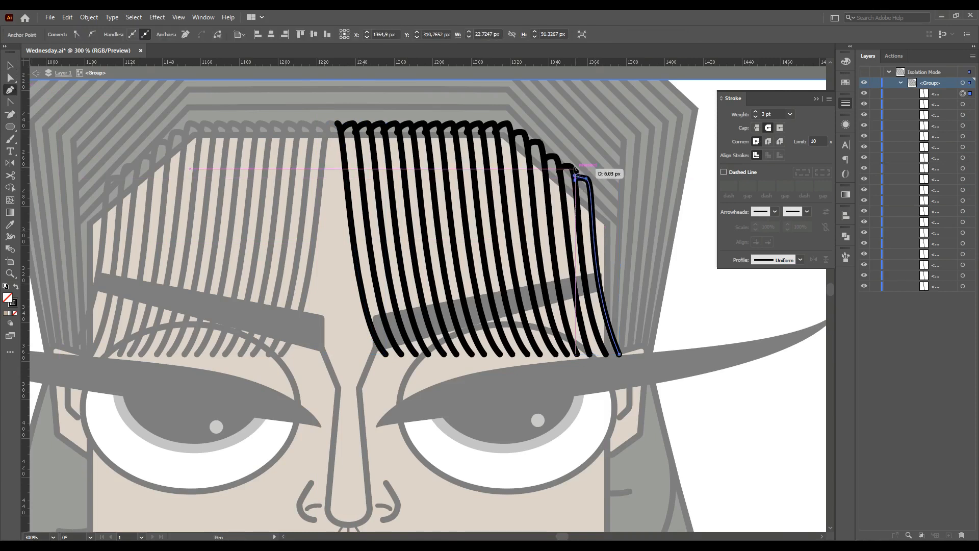
{"action": "scroll", "coordinate": [584, 161], "scroll_direction": "up", "scroll_amount": 2}
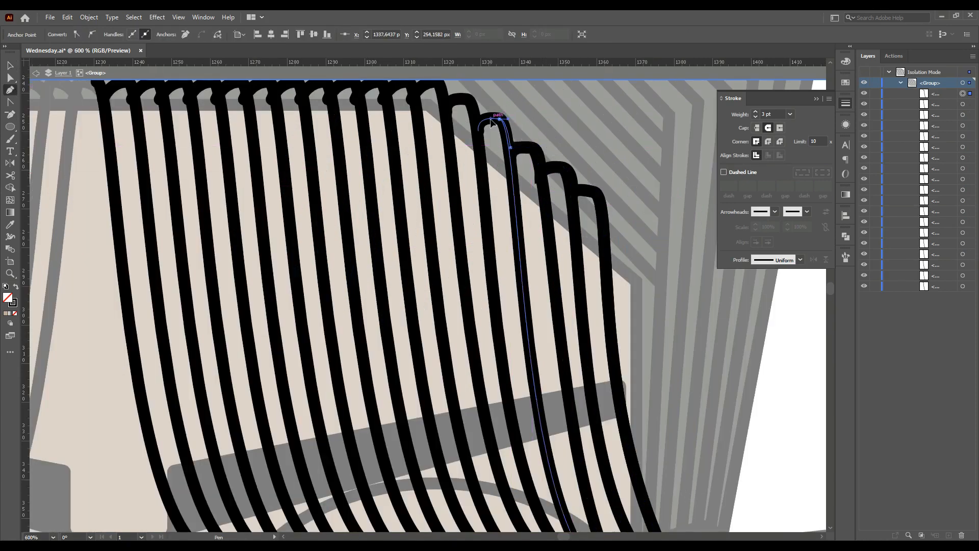
{"action": "scroll", "coordinate": [439, 168], "scroll_direction": "up", "scroll_amount": 3}
{"action": "left_click", "coordinate": [416, 169]}
{"action": "left_click", "coordinate": [406, 155]}
{"action": "left_click", "coordinate": [385, 170]}
{"action": "left_click_drag", "start_coordinate": [378, 155], "coordinate": [313, 159]}
{"action": "left_click", "coordinate": [302, 168]}
{"action": "left_click_drag", "start_coordinate": [294, 155], "coordinate": [286, 158]}
{"action": "left_click", "coordinate": [276, 169]}
{"action": "left_click_drag", "start_coordinate": [265, 155], "coordinate": [202, 157]}
{"action": "left_click", "coordinate": [218, 173]}
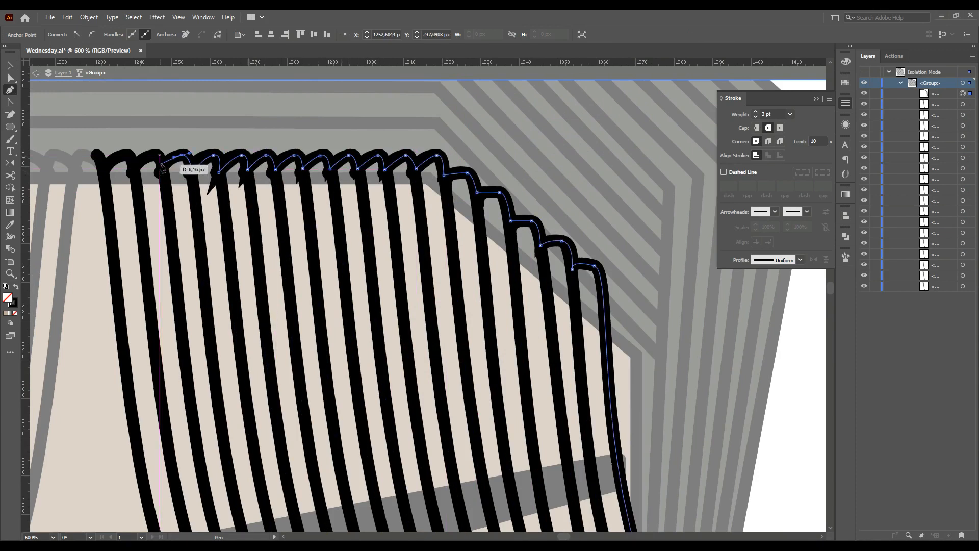
{"action": "left_click", "coordinate": [134, 170]}
{"action": "left_click_drag", "start_coordinate": [128, 155], "coordinate": [121, 157]}
{"action": "left_click", "coordinate": [108, 165]}
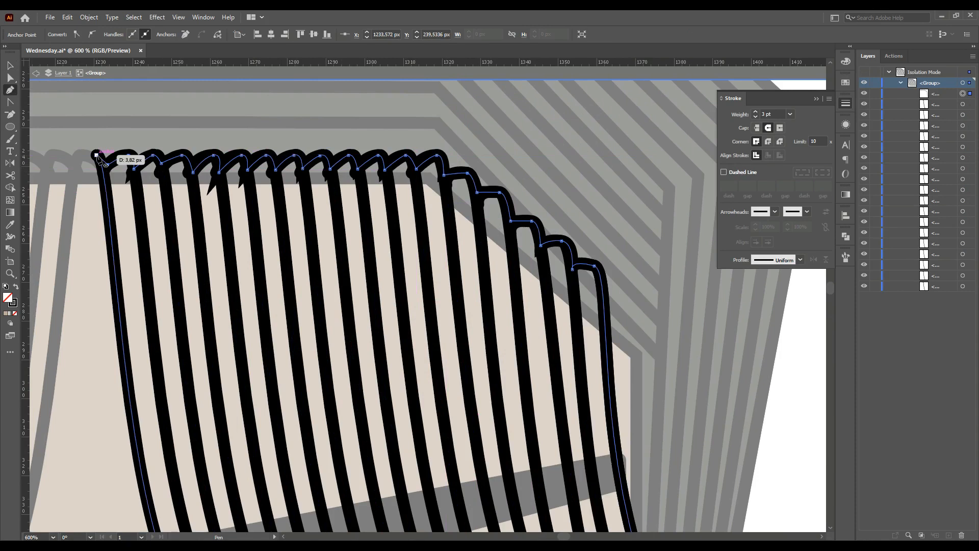
{"action": "left_click", "coordinate": [95, 155]}
Fill the traced bangs shape with the dark hair colour using the Eyedropper
{"action": "scroll", "coordinate": [346, 175], "scroll_direction": "down", "scroll_amount": 1}
{"action": "scroll", "coordinate": [346, 178], "scroll_direction": "down", "scroll_amount": 3}
{"action": "left_click", "coordinate": [529, 227]}
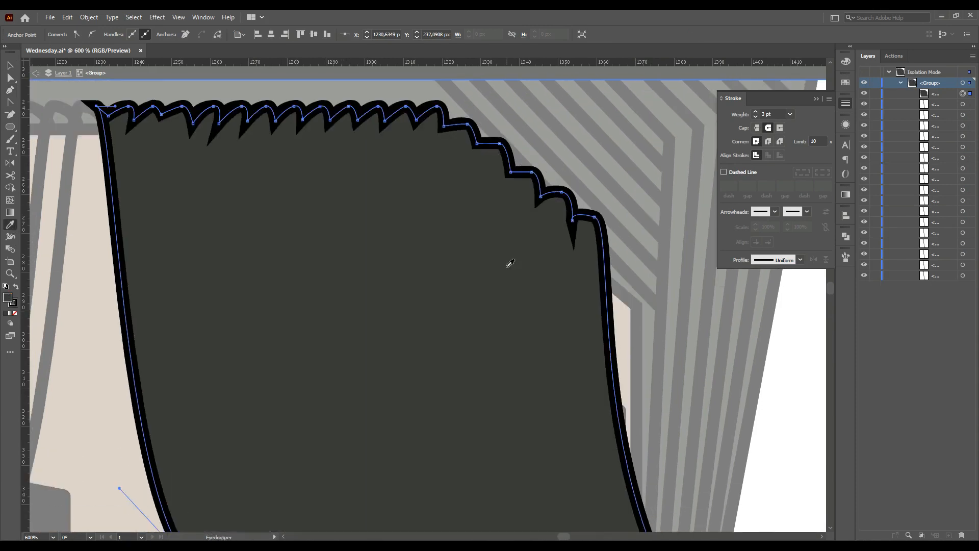
{"action": "key", "text": "ctrl+minus"}
{"action": "key", "text": "ctrl+minus"}
{"action": "scroll", "coordinate": [372, 188], "scroll_direction": "up", "scroll_amount": 4}
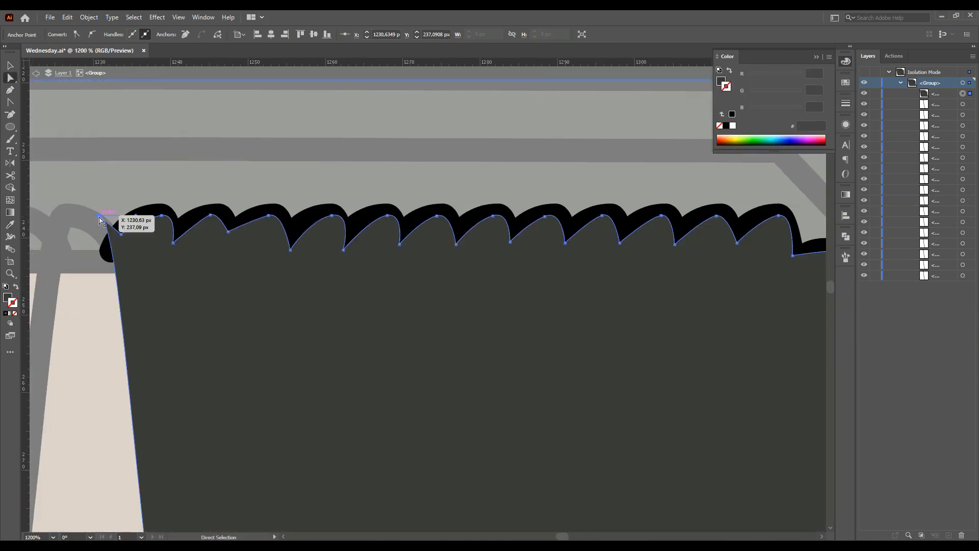
Move the right bangs fill's top-left anchor and send the fill below the strand paths in the group
{"action": "left_click_drag", "start_coordinate": [105, 223], "coordinate": [127, 242]}
{"action": "scroll", "coordinate": [513, 275], "scroll_direction": "down", "scroll_amount": 4}
{"action": "scroll", "coordinate": [514, 280], "scroll_direction": "down", "scroll_amount": 2}
{"action": "left_click_drag", "start_coordinate": [936, 94], "coordinate": [939, 280]}
{"action": "scroll", "coordinate": [818, 285], "scroll_direction": "up", "scroll_amount": 1}
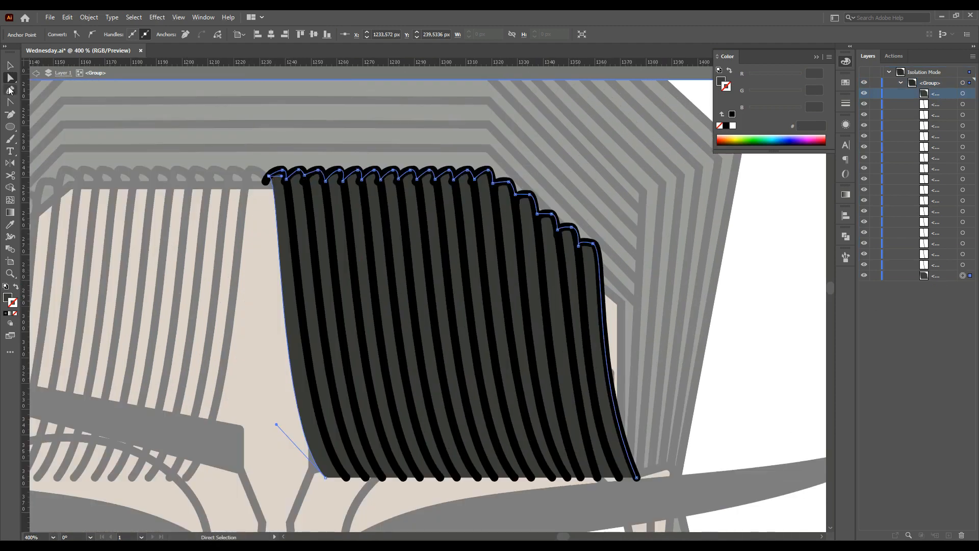
Try deleting an anchor from the bangs fill's top edge and undo the deletion
{"action": "key", "text": "ctrl+plus"}
{"action": "left_click", "coordinate": [243, 123]}
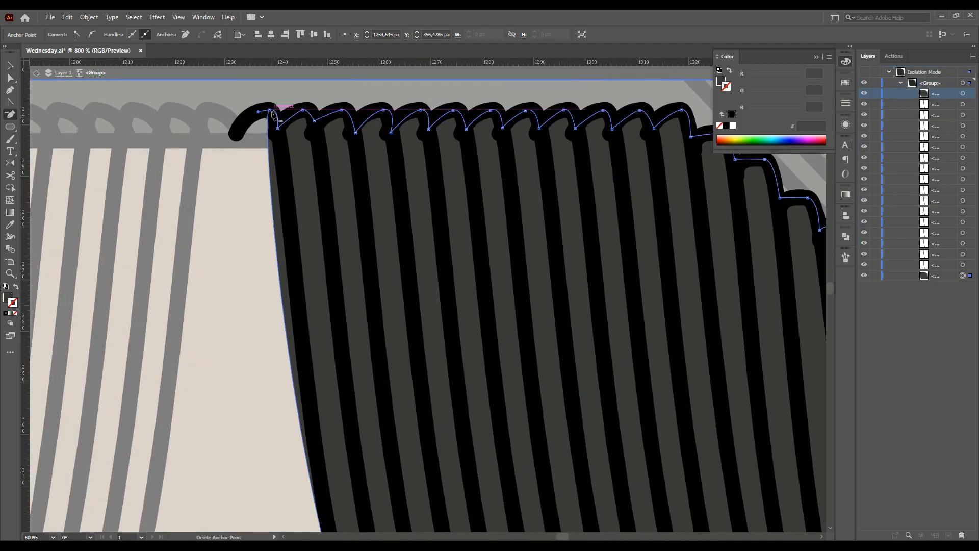
{"action": "scroll", "coordinate": [241, 113], "scroll_direction": "up", "scroll_amount": 3}
{"action": "left_click", "coordinate": [325, 104]}
{"action": "key", "text": "ctrl+z"}
Select the right bangs fill shape and set its opacity to 80%
{"action": "left_click", "coordinate": [10, 102]}
{"action": "left_click_drag", "start_coordinate": [323, 242], "coordinate": [370, 351]}
{"action": "scroll", "coordinate": [401, 399], "scroll_direction": "down", "scroll_amount": 5}
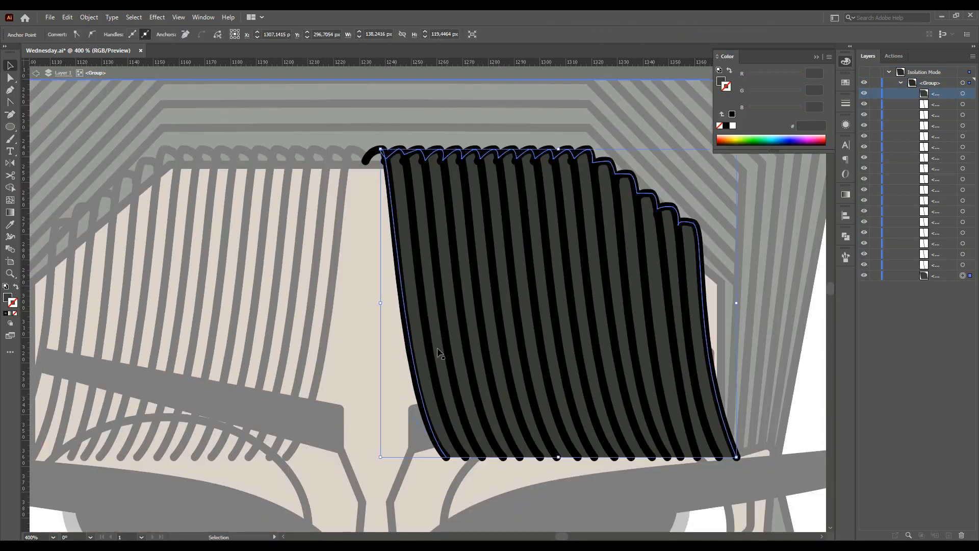
{"action": "left_click", "coordinate": [290, 35]}
{"action": "type", "text": "80"}
{"action": "key", "text": "Return"}
Move the right bangs fill's upper outer corner onto the tip of the outermost strand
{"action": "double_click", "coordinate": [344, 371]}
{"action": "scroll", "coordinate": [348, 371], "scroll_direction": "down", "scroll_amount": 2}
{"action": "scroll", "coordinate": [352, 367], "scroll_direction": "down", "scroll_amount": 2}
{"action": "double_click", "coordinate": [521, 308]}
{"action": "scroll", "coordinate": [523, 306], "scroll_direction": "up", "scroll_amount": 3}
{"action": "left_click", "coordinate": [521, 306]}
{"action": "left_click", "coordinate": [10, 78]}
{"action": "left_click", "coordinate": [515, 174]}
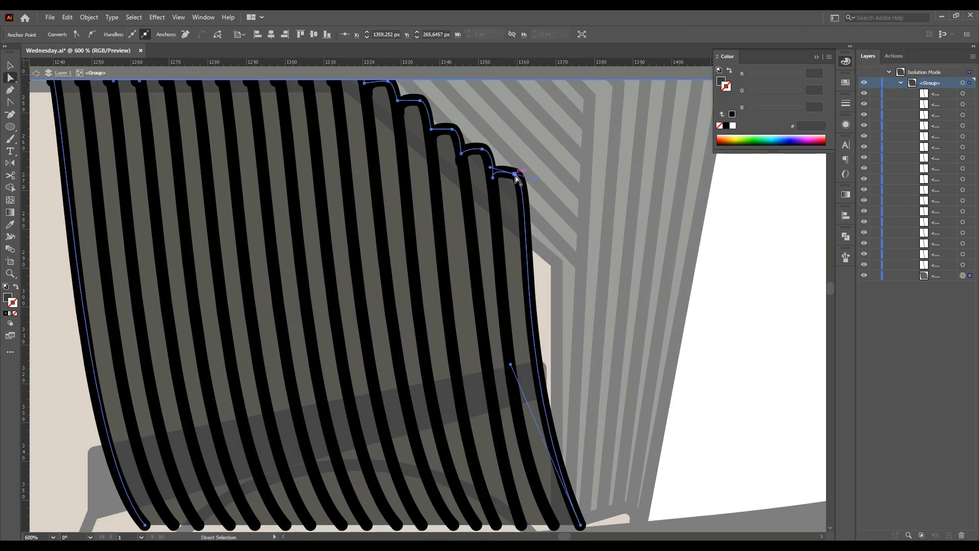
{"action": "left_click_drag", "start_coordinate": [515, 175], "coordinate": [540, 179]}
Reshape the right bangs fill's outer edge curve to follow the outermost strand
{"action": "left_click_drag", "start_coordinate": [542, 299], "coordinate": [535, 280]}
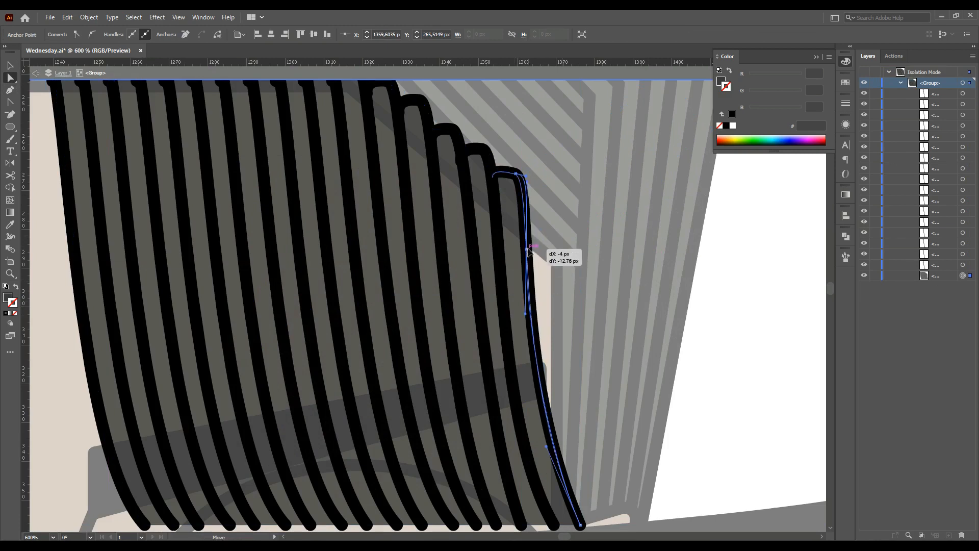
{"action": "left_click_drag", "start_coordinate": [528, 244], "coordinate": [526, 242]}
{"action": "left_click", "coordinate": [10, 78]}
{"action": "left_click_drag", "start_coordinate": [528, 284], "coordinate": [551, 265]}
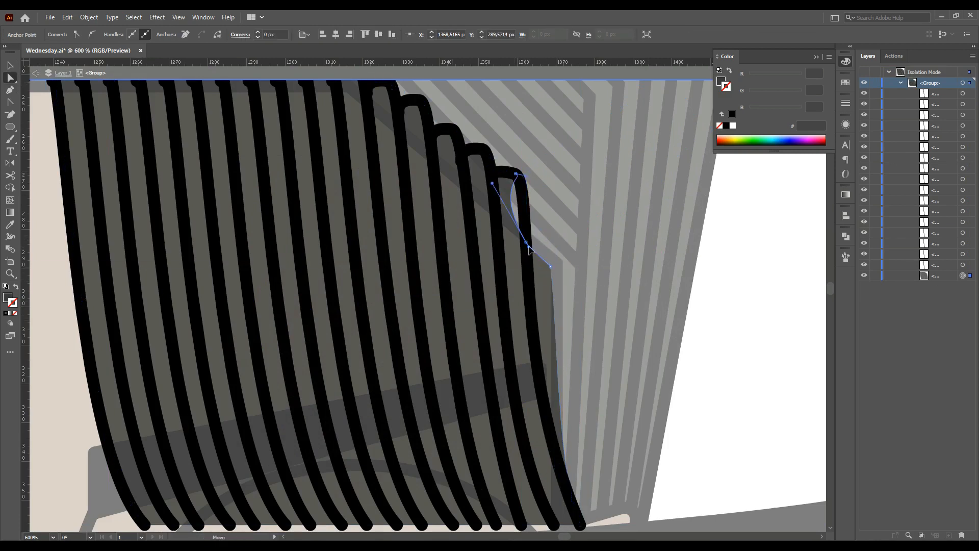
{"action": "left_click", "coordinate": [552, 267]}
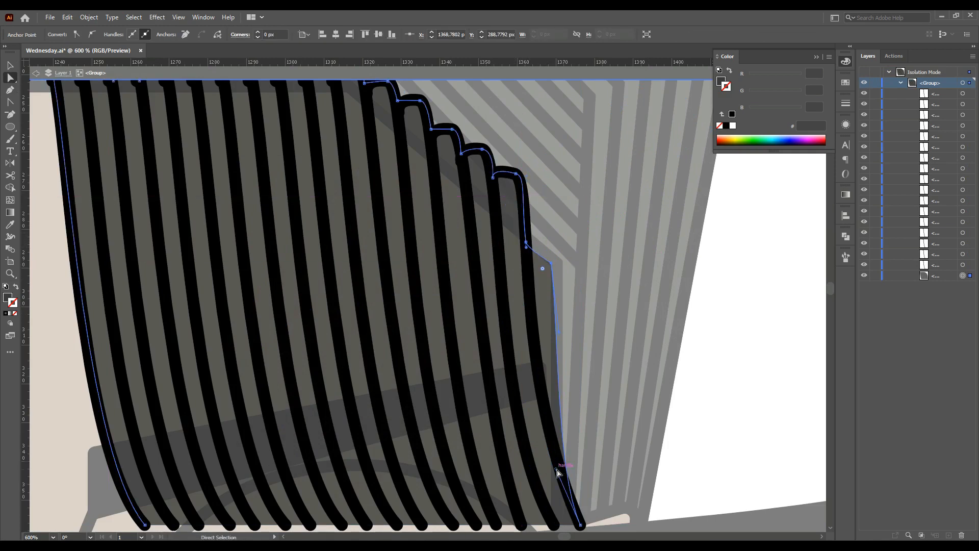
Set the right bangs fill shape's opacity to 75%
{"action": "double_click", "coordinate": [767, 407]}
{"action": "scroll", "coordinate": [727, 407], "scroll_direction": "down", "scroll_amount": 4}
{"action": "scroll", "coordinate": [726, 407], "scroll_direction": "down", "scroll_amount": 2}
{"action": "scroll", "coordinate": [698, 318], "scroll_direction": "up", "scroll_amount": 1}
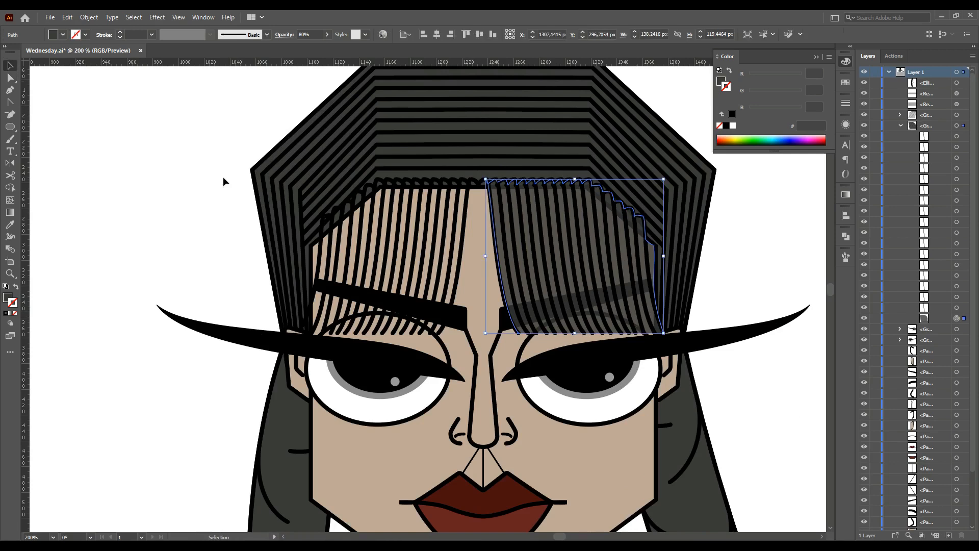
{"action": "left_click", "coordinate": [12, 69]}
{"action": "double_click", "coordinate": [636, 323]}
{"action": "left_click", "coordinate": [636, 317]}
{"action": "double_click", "coordinate": [6, 297]}
{"action": "left_click_drag", "start_coordinate": [500, 334], "coordinate": [482, 360]}
{"action": "left_click", "coordinate": [747, 225]}
{"action": "left_click", "coordinate": [739, 253]}
{"action": "double_click", "coordinate": [739, 253]}
{"action": "scroll", "coordinate": [738, 254], "scroll_direction": "down", "scroll_amount": 3}
{"action": "left_click_drag", "start_coordinate": [738, 255], "coordinate": [583, 262]}
{"action": "scroll", "coordinate": [567, 264], "scroll_direction": "up", "scroll_amount": 3}
{"action": "left_click", "coordinate": [552, 325]}
{"action": "left_click", "coordinate": [10, 78]}
{"action": "left_click", "coordinate": [658, 255]}
{"action": "left_click", "coordinate": [552, 324]}
{"action": "left_click", "coordinate": [314, 34]}
{"action": "type", "text": "75"}
{"action": "key", "text": "Return"}
{"action": "left_click", "coordinate": [712, 238]}
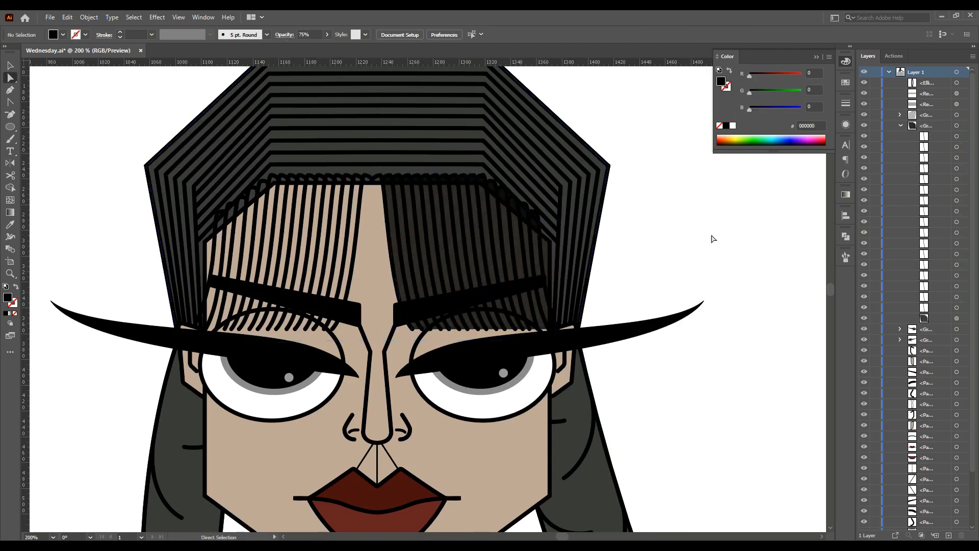
Duplicate the bangs fill shape over the left bangs and reflect it horizontally
{"action": "scroll", "coordinate": [712, 239], "scroll_direction": "down", "scroll_amount": 2}
{"action": "scroll", "coordinate": [553, 282], "scroll_direction": "up", "scroll_amount": 1}
{"action": "scroll", "coordinate": [553, 282], "scroll_direction": "up", "scroll_amount": 2}
{"action": "left_click", "coordinate": [632, 322]}
{"action": "key", "text": "v"}
{"action": "double_click", "coordinate": [632, 323]}
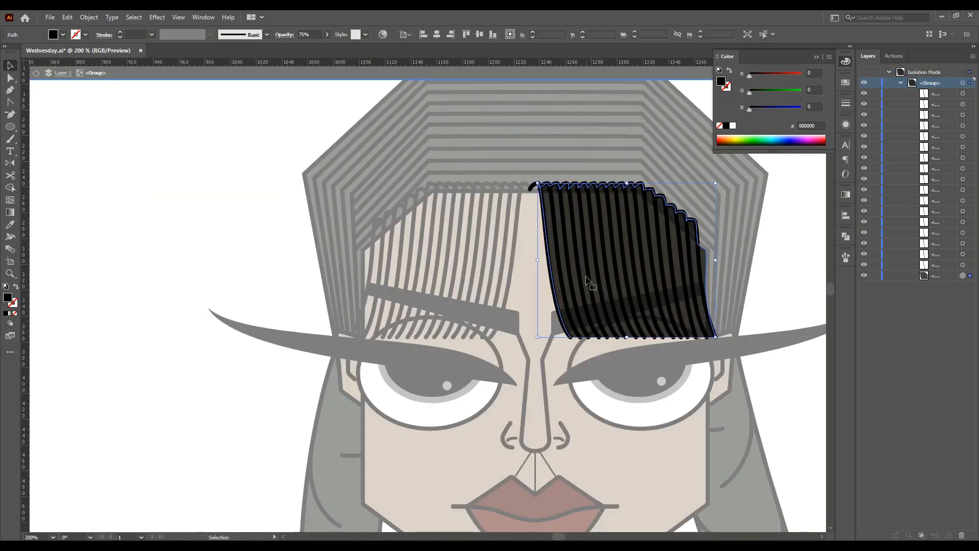
{"action": "double_click", "coordinate": [389, 307]}
{"action": "double_click", "coordinate": [512, 269]}
{"action": "left_click", "coordinate": [512, 269]}
{"action": "key", "text": "o"}
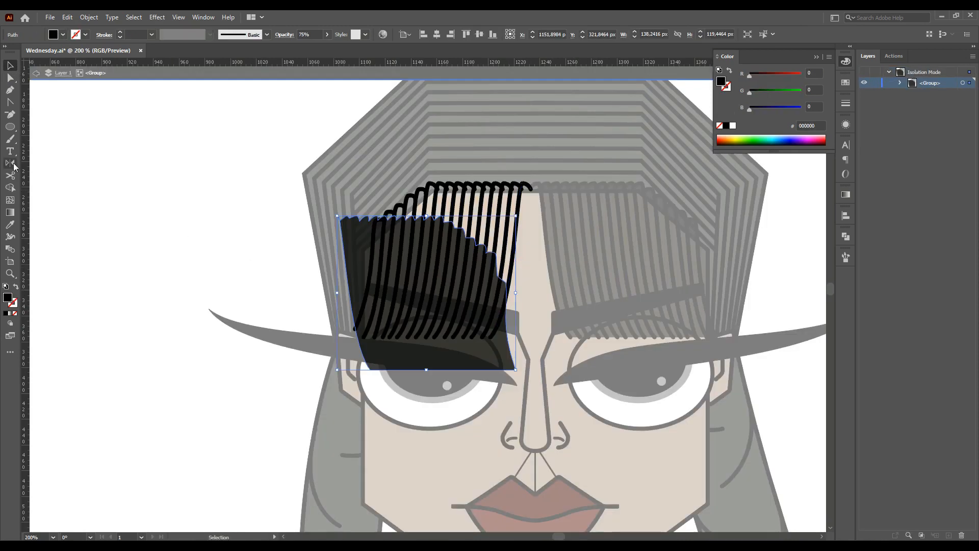
{"action": "left_click", "coordinate": [900, 83]}
{"action": "left_click_drag", "start_coordinate": [480, 352], "coordinate": [493, 326]}
{"action": "scroll", "coordinate": [424, 253], "scroll_direction": "up", "scroll_amount": 4}
{"action": "left_click_drag", "start_coordinate": [189, 262], "coordinate": [190, 262]}
{"action": "scroll", "coordinate": [270, 262], "scroll_direction": "down", "scroll_amount": 2}
Move and delete anchors at the left bangs fill's top corner beside the parting
{"action": "key", "text": "a"}
{"action": "scroll", "coordinate": [548, 131], "scroll_direction": "up", "scroll_amount": 3}
{"action": "left_click_drag", "start_coordinate": [467, 105], "coordinate": [486, 147]}
{"action": "key", "text": "minus"}
{"action": "left_click", "coordinate": [486, 147]}
{"action": "key", "text": "plus"}
{"action": "left_click", "coordinate": [456, 133]}
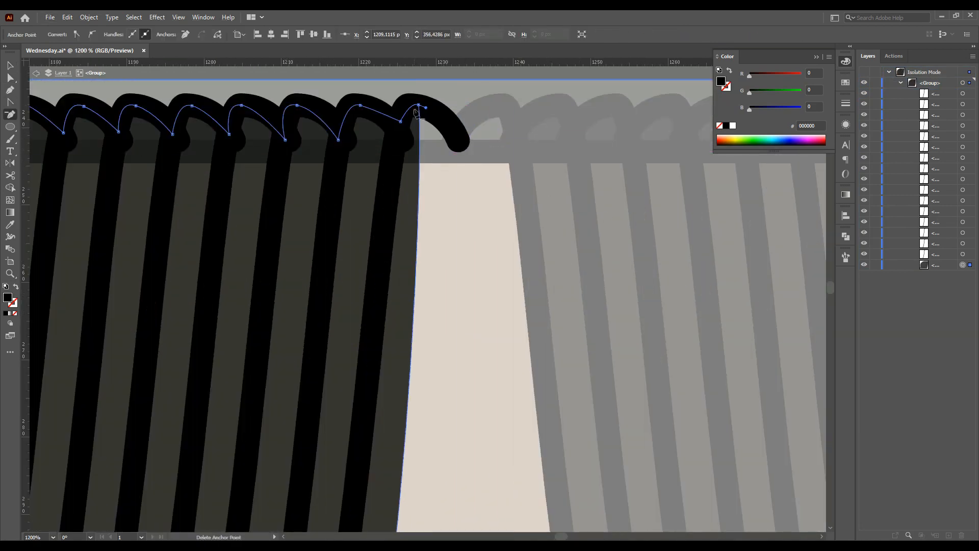
{"action": "left_click", "coordinate": [419, 105]}
{"action": "scroll", "coordinate": [411, 298], "scroll_direction": "down", "scroll_amount": 4}
{"action": "scroll", "coordinate": [414, 312], "scroll_direction": "down", "scroll_amount": 1}
Reshape the left bangs fill's lower-left corner to follow the outer strands
{"action": "left_click", "coordinate": [11, 78]}
{"action": "scroll", "coordinate": [364, 443], "scroll_direction": "up", "scroll_amount": 2}
{"action": "left_click_drag", "start_coordinate": [386, 461], "coordinate": [359, 461]}
{"action": "scroll", "coordinate": [360, 461], "scroll_direction": "down", "scroll_amount": 2}
{"action": "left_click", "coordinate": [431, 382]}
{"action": "left_click", "coordinate": [159, 460]}
{"action": "left_click_drag", "start_coordinate": [159, 459], "coordinate": [154, 448]}
{"action": "left_click_drag", "start_coordinate": [189, 408], "coordinate": [198, 437]}
{"action": "left_click", "coordinate": [180, 449]}
{"action": "left_click", "coordinate": [154, 448]}
{"action": "left_click_drag", "start_coordinate": [148, 468], "coordinate": [173, 464]}
{"action": "key", "text": "ctrl+z"}
{"action": "left_click", "coordinate": [10, 102]}
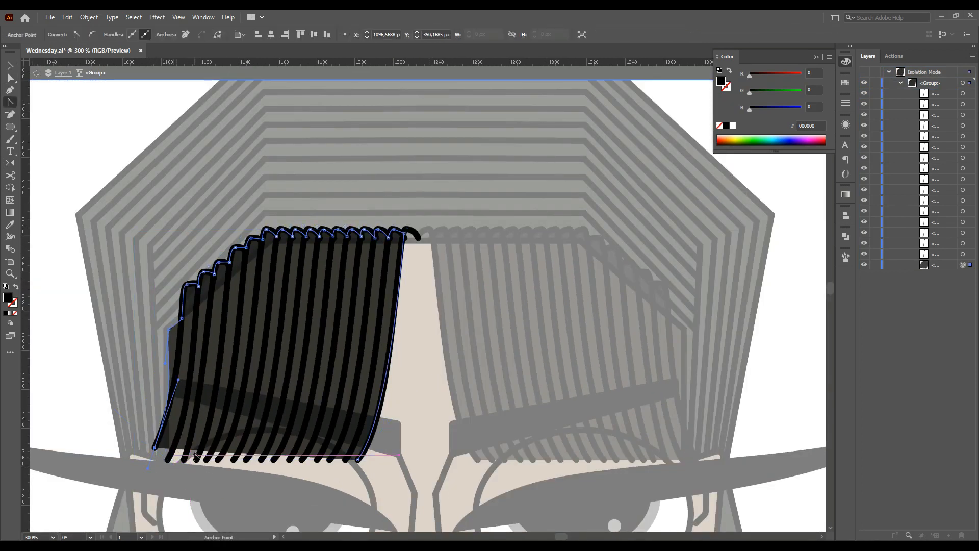
Adjust the leftmost strand's path and the fill's outer edge at the bottom of the left bangs
{"action": "left_click", "coordinate": [10, 78]}
{"action": "scroll", "coordinate": [179, 437], "scroll_direction": "up", "scroll_amount": 1}
{"action": "left_click_drag", "start_coordinate": [164, 468], "coordinate": [189, 457]}
{"action": "left_click", "coordinate": [147, 453]}
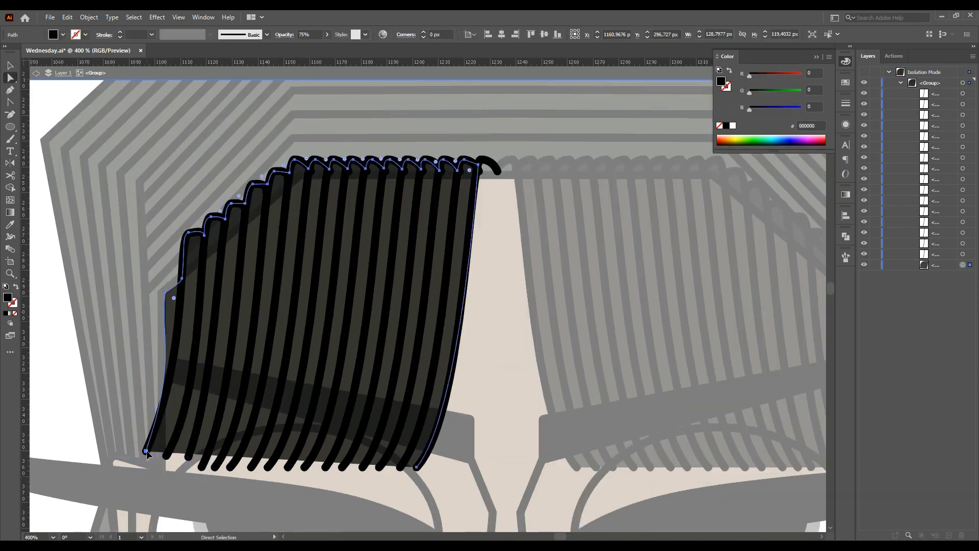
{"action": "left_click_drag", "start_coordinate": [178, 308], "coordinate": [192, 307]}
{"action": "left_click_drag", "start_coordinate": [146, 452], "coordinate": [146, 458]}
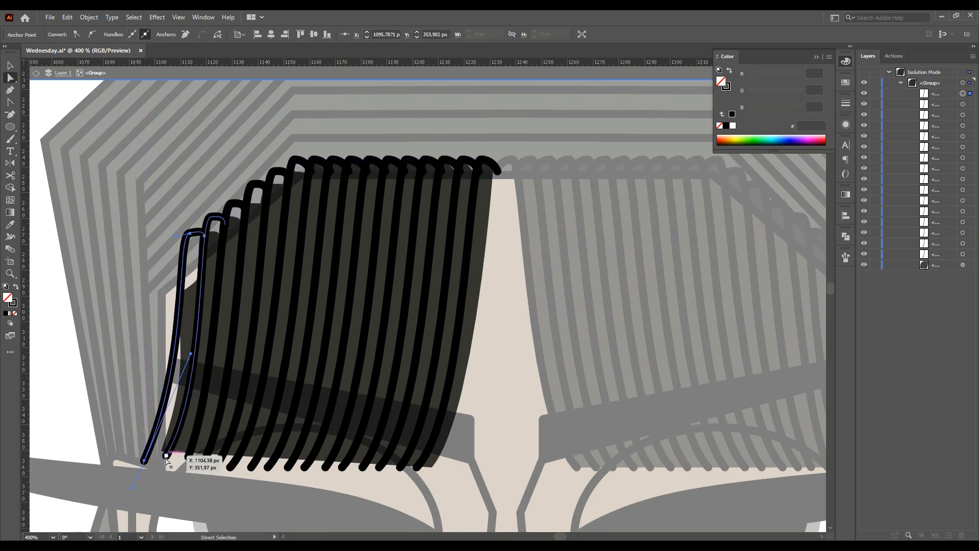
{"action": "left_click_drag", "start_coordinate": [206, 412], "coordinate": [195, 412]}
{"action": "left_click_drag", "start_coordinate": [144, 452], "coordinate": [144, 461]}
{"action": "left_click", "coordinate": [293, 517]}
{"action": "scroll", "coordinate": [293, 517], "scroll_direction": "down", "scroll_amount": 2}
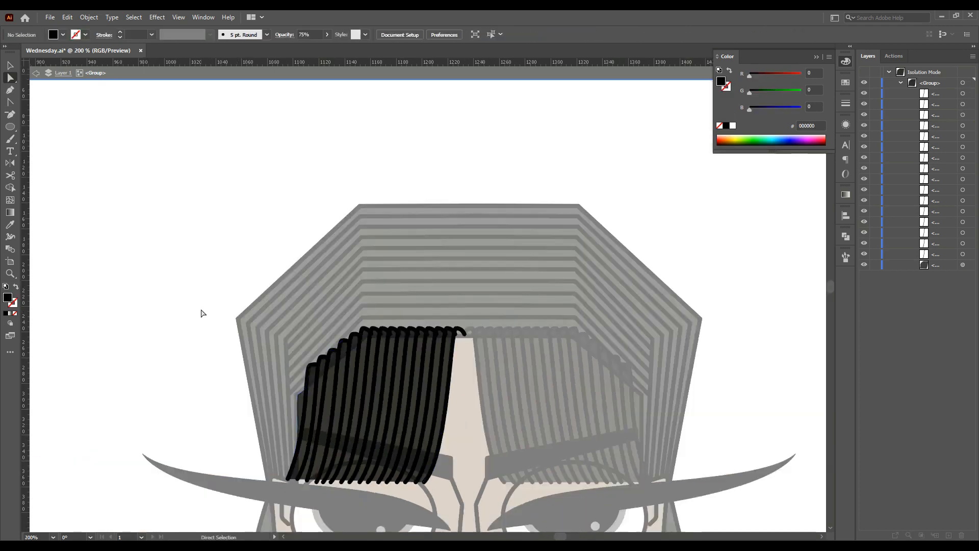
Fine-tune anchor points on the facial outlines near the right eye and nose
{"action": "double_click", "coordinate": [204, 314]}
{"action": "scroll", "coordinate": [293, 350], "scroll_direction": "down", "scroll_amount": 4}
{"action": "scroll", "coordinate": [439, 408], "scroll_direction": "down", "scroll_amount": 3}
{"action": "scroll", "coordinate": [260, 335], "scroll_direction": "up", "scroll_amount": 4}
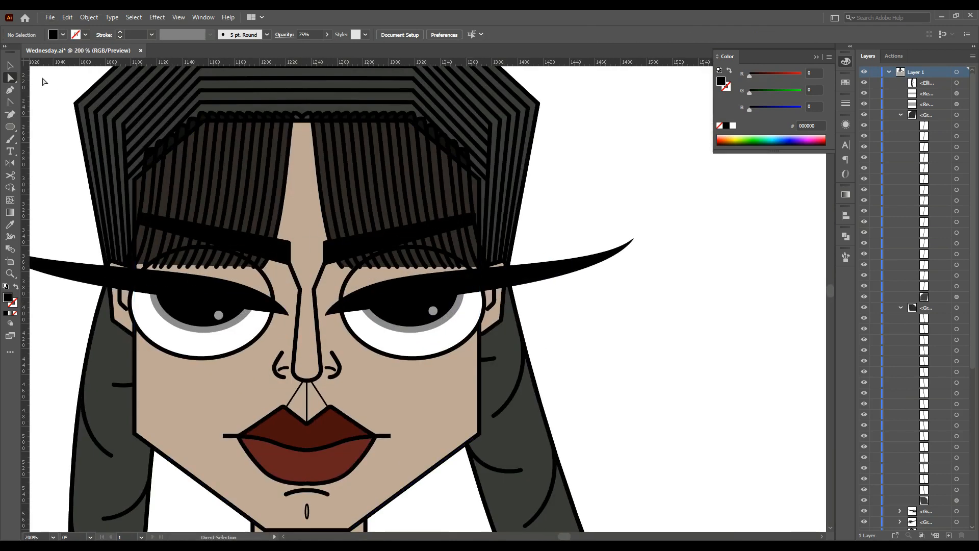
{"action": "double_click", "coordinate": [420, 343]}
{"action": "scroll", "coordinate": [423, 321], "scroll_direction": "up", "scroll_amount": 2}
{"action": "left_click_drag", "start_coordinate": [420, 325], "coordinate": [401, 352]}
{"action": "left_click_drag", "start_coordinate": [421, 338], "coordinate": [421, 323]}
{"action": "left_click_drag", "start_coordinate": [401, 338], "coordinate": [402, 346]}
{"action": "mouse_move", "coordinate": [417, 337]}
{"action": "left_mouse_down"}
{"action": "mouse_move", "coordinate": [410, 326]}
{"action": "mouse_move", "coordinate": [410, 339]}
{"action": "left_mouse_up"}
{"action": "left_click", "coordinate": [469, 398]}
{"action": "scroll", "coordinate": [431, 333], "scroll_direction": "up", "scroll_amount": 1}
{"action": "left_click_drag", "start_coordinate": [386, 350], "coordinate": [387, 363]}
{"action": "left_click_drag", "start_coordinate": [406, 351], "coordinate": [406, 344]}
{"action": "left_click_drag", "start_coordinate": [386, 357], "coordinate": [386, 367]}
{"action": "left_click_drag", "start_coordinate": [414, 352], "coordinate": [416, 343]}
{"action": "scroll", "coordinate": [417, 343], "scroll_direction": "up", "scroll_amount": 2}
{"action": "left_click_drag", "start_coordinate": [388, 163], "coordinate": [389, 167]}
{"action": "left_click", "coordinate": [561, 394]}
Select and delete a stray object inside the face group
{"action": "double_click", "coordinate": [662, 388]}
{"action": "scroll", "coordinate": [663, 393], "scroll_direction": "down", "scroll_amount": 6}
{"action": "scroll", "coordinate": [728, 418], "scroll_direction": "down", "scroll_amount": 1}
{"action": "scroll", "coordinate": [701, 363], "scroll_direction": "up", "scroll_amount": 5}
{"action": "double_click", "coordinate": [585, 299]}
{"action": "left_click", "coordinate": [584, 299]}
{"action": "key", "text": "Delete"}
Adjust a few more anchor points on the face's line work
{"action": "double_click", "coordinate": [569, 425]}
{"action": "scroll", "coordinate": [561, 416], "scroll_direction": "down", "scroll_amount": 4}
{"action": "left_click", "coordinate": [678, 410]}
{"action": "scroll", "coordinate": [677, 410], "scroll_direction": "down", "scroll_amount": 2}
{"action": "scroll", "coordinate": [418, 288], "scroll_direction": "up", "scroll_amount": 4}
{"action": "double_click", "coordinate": [479, 283]}
{"action": "left_click_drag", "start_coordinate": [467, 280], "coordinate": [456, 300]}
{"action": "left_click_drag", "start_coordinate": [455, 289], "coordinate": [456, 298]}
{"action": "scroll", "coordinate": [456, 291], "scroll_direction": "up", "scroll_amount": 1}
{"action": "left_click_drag", "start_coordinate": [453, 283], "coordinate": [449, 277]}
Draw a small ellipse about 10 by 8 px on the nose tip
{"action": "scroll", "coordinate": [291, 373], "scroll_direction": "down", "scroll_amount": 5}
{"action": "double_click", "coordinate": [224, 365]}
{"action": "scroll", "coordinate": [357, 357], "scroll_direction": "down", "scroll_amount": 3}
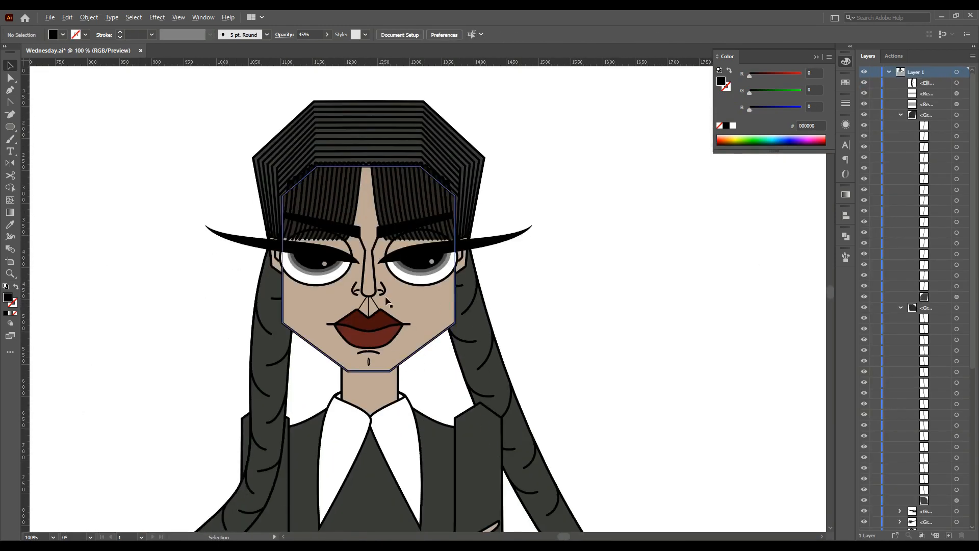
{"action": "scroll", "coordinate": [386, 301], "scroll_direction": "up", "scroll_amount": 4}
{"action": "key", "text": "l"}
{"action": "mouse_move", "coordinate": [348, 265]}
{"action": "left_mouse_down"}
{"action": "mouse_move", "coordinate": [367, 280]}
{"action": "mouse_move", "coordinate": [359, 277]}
{"action": "left_mouse_up"}
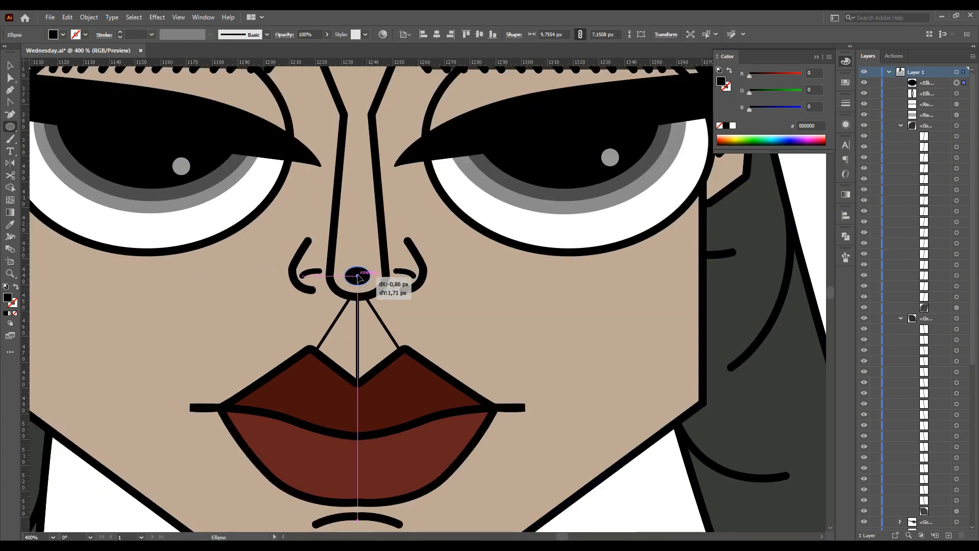
Duplicate the chin mark ellipse beside the original and give the copy a black fill with no stroke
{"action": "key", "text": "v"}
{"action": "left_click", "coordinate": [292, 33]}
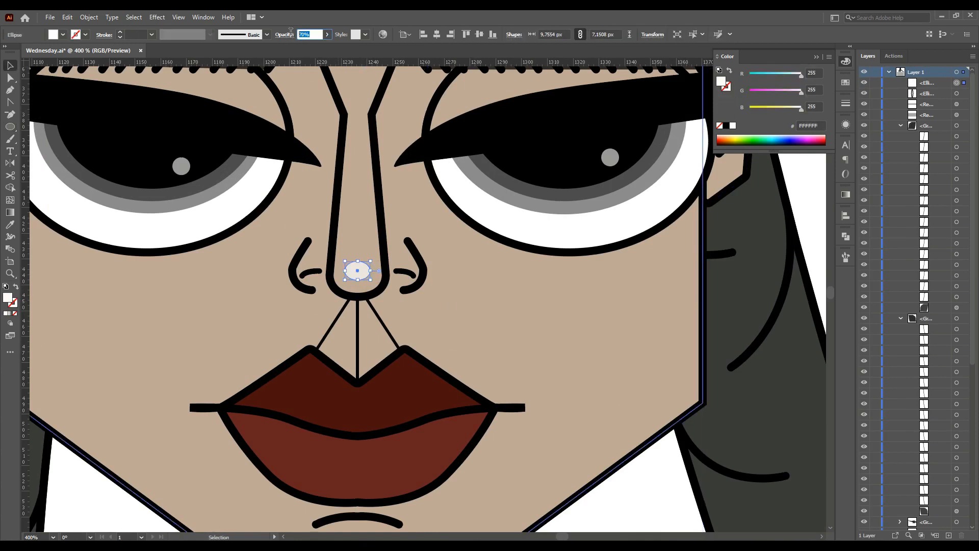
{"action": "left_click", "coordinate": [483, 340]}
{"action": "scroll", "coordinate": [485, 341], "scroll_direction": "down", "scroll_amount": 6}
{"action": "left_click", "coordinate": [485, 320]}
{"action": "scroll", "coordinate": [477, 308], "scroll_direction": "up", "scroll_amount": 5}
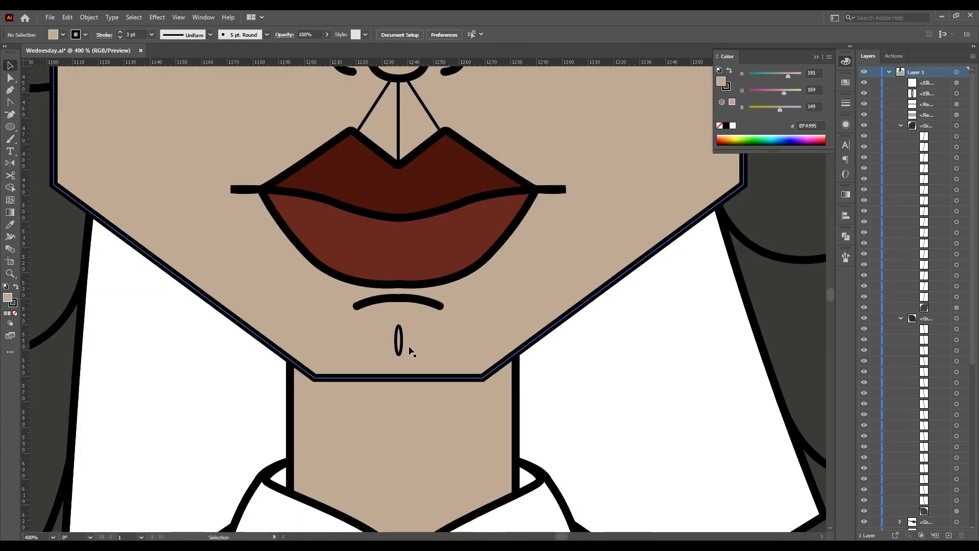
{"action": "scroll", "coordinate": [409, 345], "scroll_direction": "up", "scroll_amount": 1}
{"action": "left_click", "coordinate": [402, 367]}
{"action": "scroll", "coordinate": [399, 368], "scroll_direction": "up", "scroll_amount": 2}
{"action": "left_click_drag", "start_coordinate": [399, 362], "coordinate": [408, 362]}
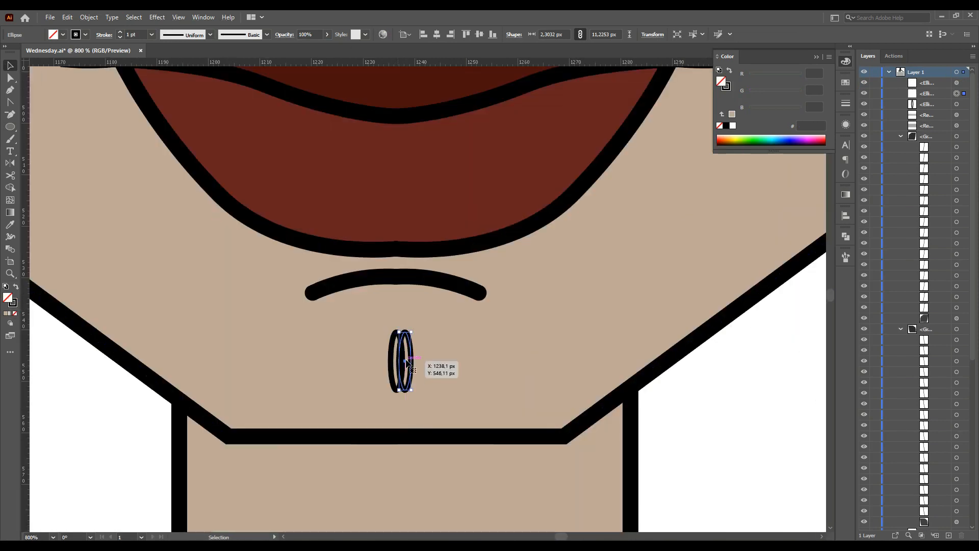
{"action": "double_click", "coordinate": [9, 300]}
{"action": "key", "text": "Return"}
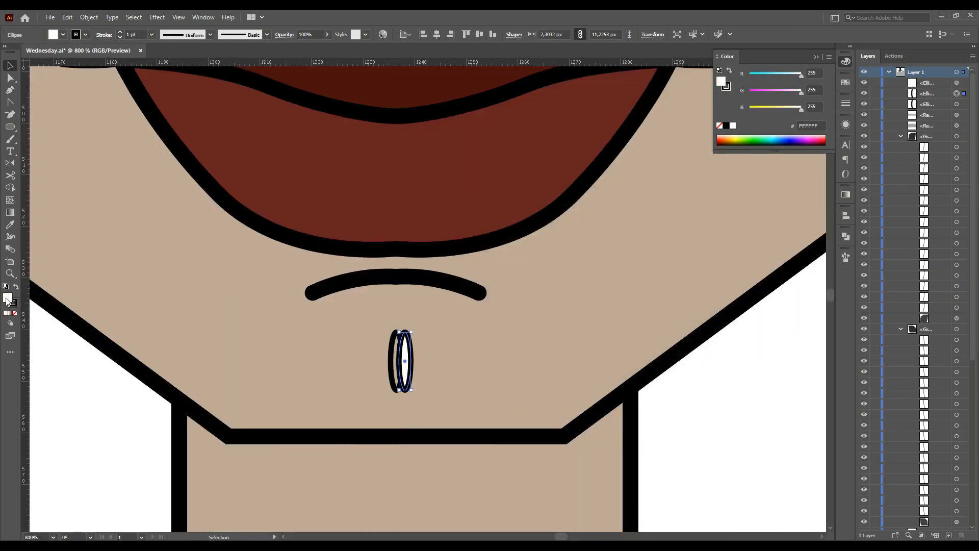
{"action": "left_click", "coordinate": [726, 126]}
{"action": "left_click", "coordinate": [13, 304]}
{"action": "left_click", "coordinate": [15, 314]}
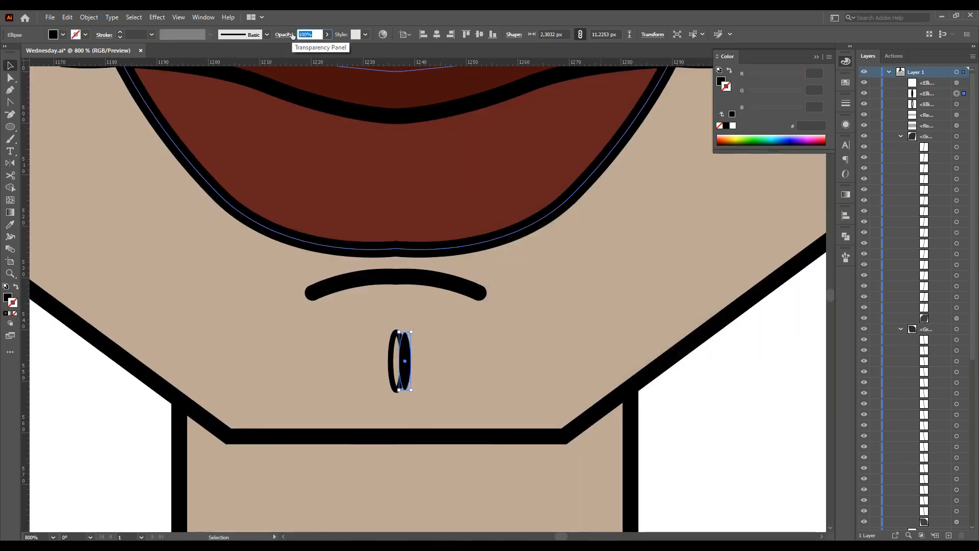
Reposition the black-filled copy against the original chin mark
{"action": "scroll", "coordinate": [413, 377], "scroll_direction": "up", "scroll_amount": 2}
{"action": "left_click_drag", "start_coordinate": [399, 374], "coordinate": [382, 374]}
{"action": "scroll", "coordinate": [378, 368], "scroll_direction": "down", "scroll_amount": 4}
{"action": "left_click", "coordinate": [179, 421]}
{"action": "scroll", "coordinate": [253, 396], "scroll_direction": "up", "scroll_amount": 2}
{"action": "left_click", "coordinate": [502, 329]}
{"action": "key", "text": "Return"}
{"action": "left_click", "coordinate": [385, 264]}
{"action": "scroll", "coordinate": [358, 286], "scroll_direction": "down", "scroll_amount": 3}
{"action": "left_click", "coordinate": [551, 311]}
{"action": "scroll", "coordinate": [619, 284], "scroll_direction": "up", "scroll_amount": 3}
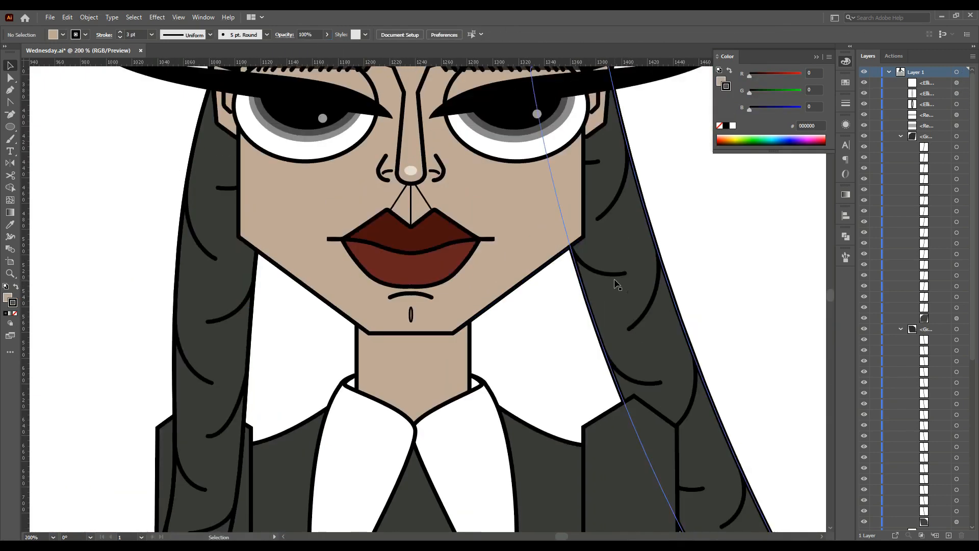
Adjust anchor points on the chin mark with Direct Selection
{"action": "scroll", "coordinate": [520, 270], "scroll_direction": "down", "scroll_amount": 2}
{"action": "scroll", "coordinate": [491, 245], "scroll_direction": "up", "scroll_amount": 4}
{"action": "left_click", "coordinate": [10, 78]}
{"action": "left_click", "coordinate": [415, 323]}
{"action": "left_click_drag", "start_coordinate": [403, 309], "coordinate": [414, 303]}
{"action": "left_click_drag", "start_coordinate": [379, 309], "coordinate": [414, 332]}
{"action": "left_click", "coordinate": [392, 352]}
{"action": "key", "text": "ctrl+shift+a"}
Draw a closed shadow shape with the Pen tool along the inner edge of the right shirt collar
{"action": "scroll", "coordinate": [399, 250], "scroll_direction": "down", "scroll_amount": 3}
{"action": "key", "text": "p"}
{"action": "left_click", "coordinate": [371, 289]}
{"action": "key", "text": "ctrl+shift+a"}
{"action": "scroll", "coordinate": [137, 267], "scroll_direction": "down", "scroll_amount": 1}
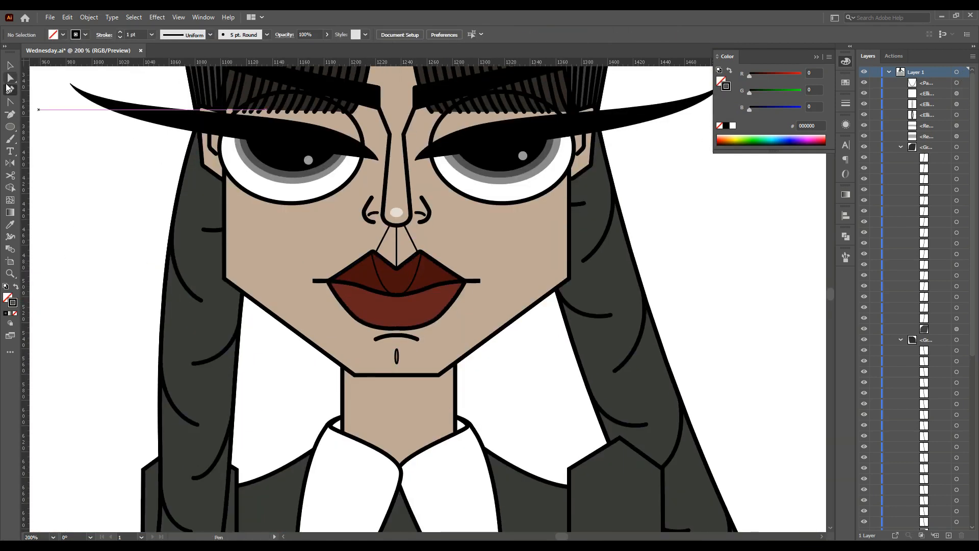
{"action": "scroll", "coordinate": [323, 338], "scroll_direction": "down", "scroll_amount": 6}
{"action": "left_click", "coordinate": [483, 240]}
{"action": "left_click", "coordinate": [494, 247]}
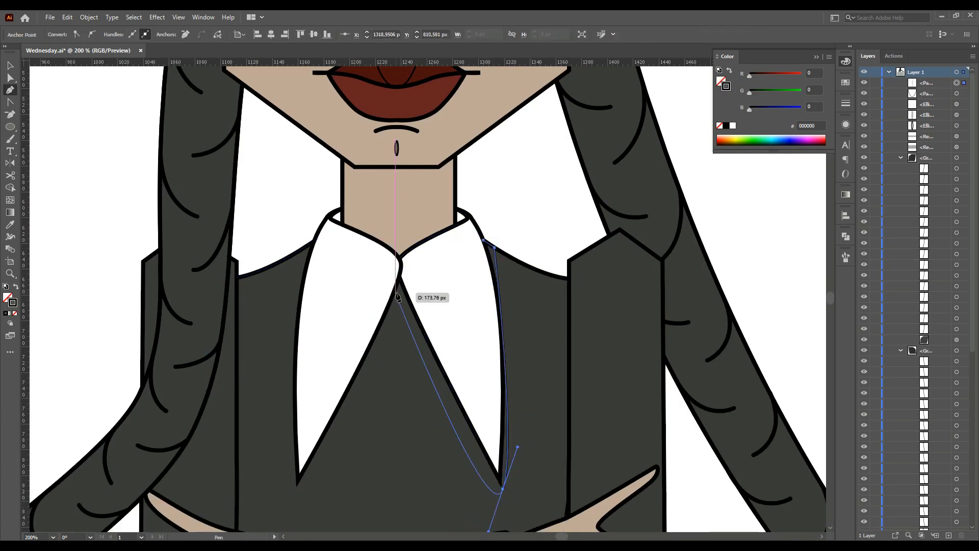
{"action": "scroll", "coordinate": [482, 514], "scroll_direction": "down", "scroll_amount": 1}
{"action": "left_click_drag", "start_coordinate": [488, 507], "coordinate": [503, 464]}
{"action": "left_click_drag", "start_coordinate": [518, 422], "coordinate": [528, 346]}
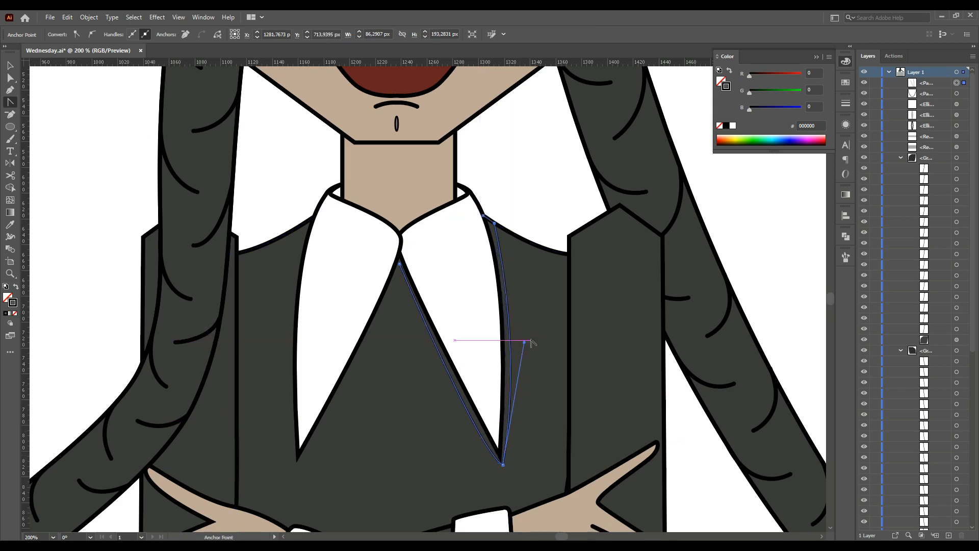
{"action": "left_click", "coordinate": [483, 216]}
{"action": "left_click", "coordinate": [398, 248]}
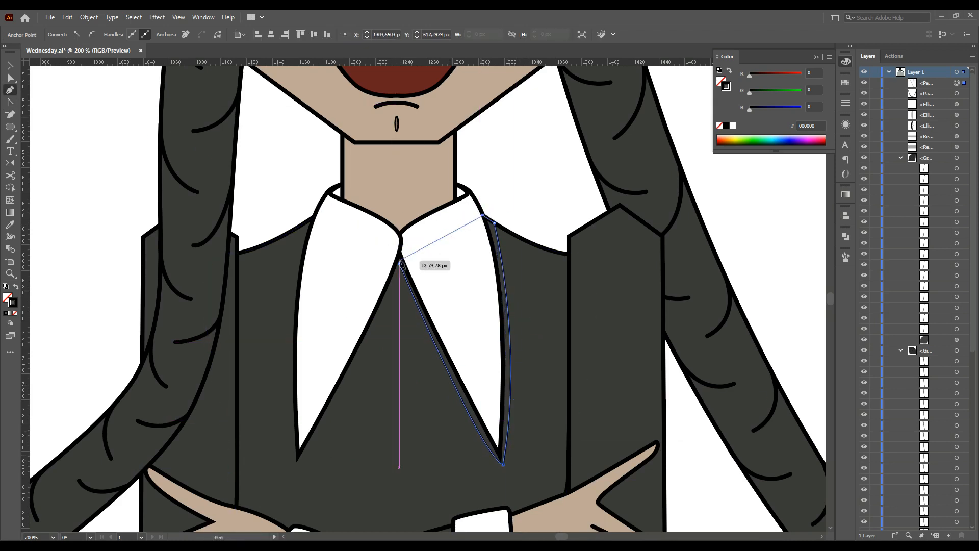
{"action": "key", "text": "v"}
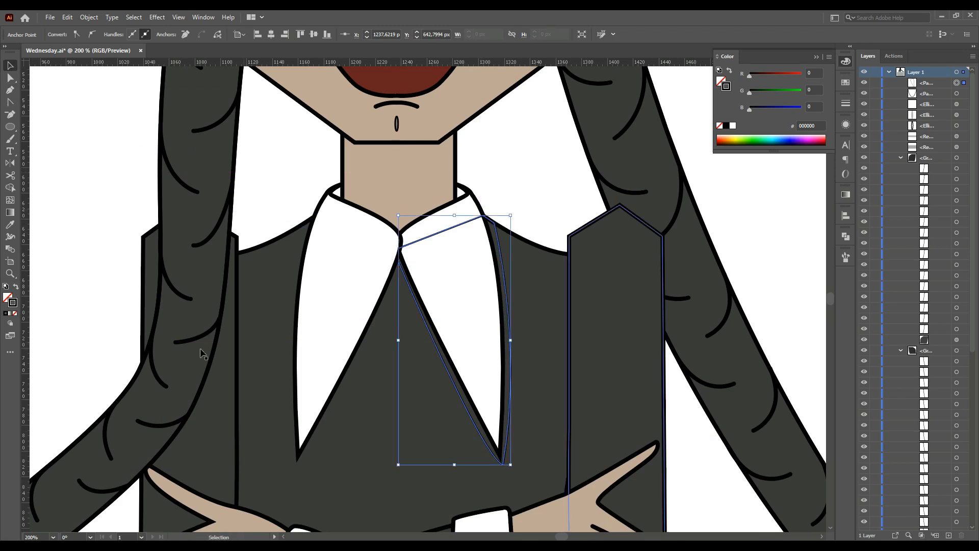
{"action": "left_click", "coordinate": [397, 124]}
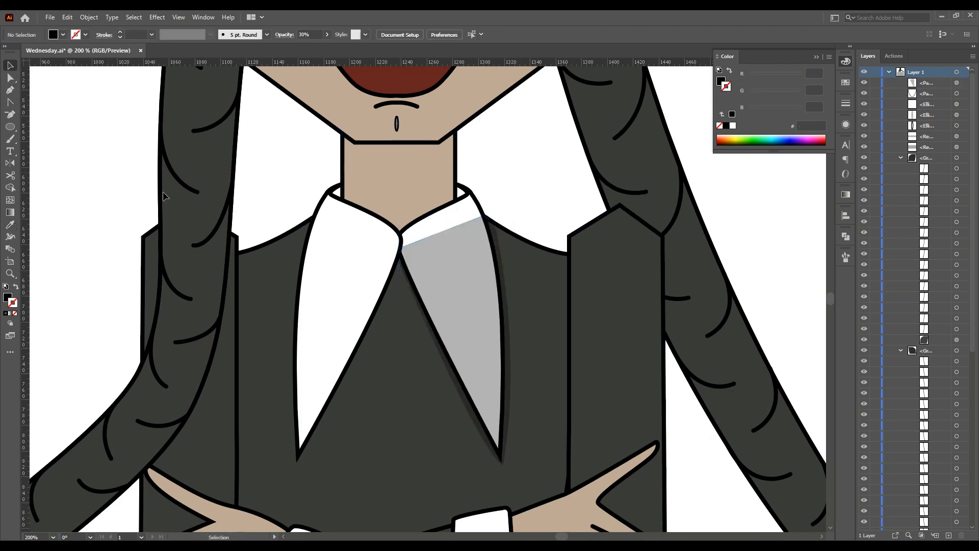
Move the collar shadow path into the shirt group in the layer stack
{"action": "left_click", "coordinate": [901, 157]}
{"action": "left_click", "coordinate": [901, 168]}
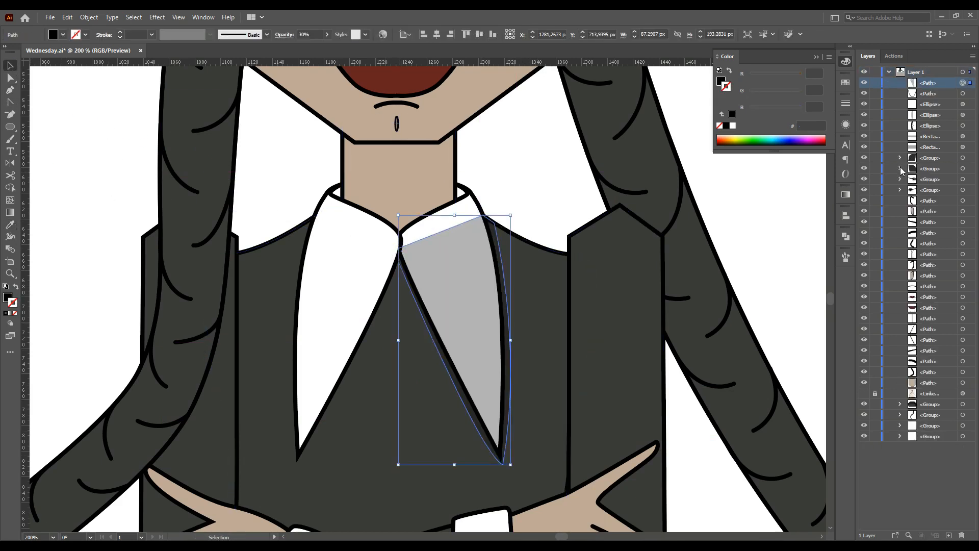
{"action": "left_click_drag", "start_coordinate": [927, 425], "coordinate": [927, 426]}
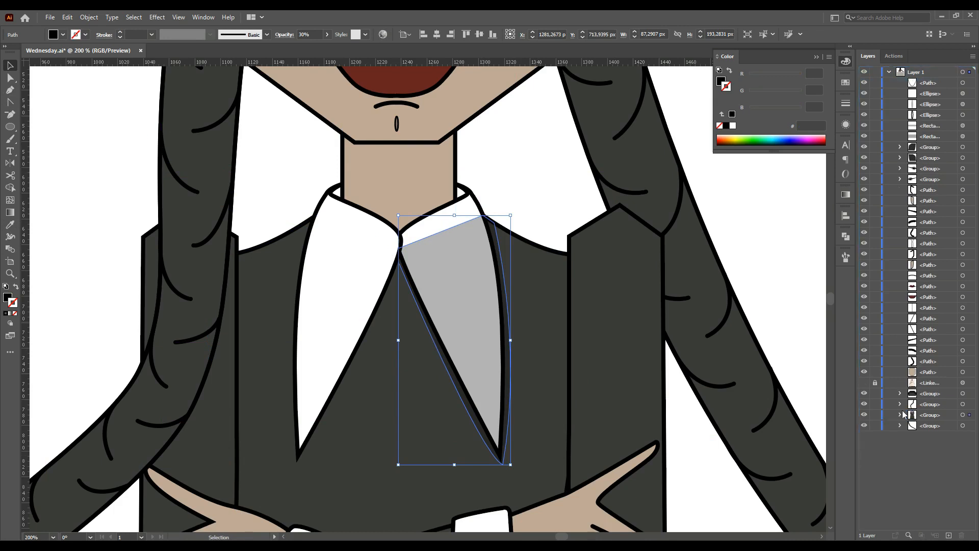
{"action": "left_click_drag", "start_coordinate": [937, 464], "coordinate": [937, 487]}
{"action": "left_click", "coordinate": [714, 441]}
{"action": "left_click_drag", "start_coordinate": [511, 402], "coordinate": [457, 407]}
{"action": "key", "text": "ctrl+z"}
Inside the shirt group, reflect a copy of the collar shadow onto the left collar
{"action": "double_click", "coordinate": [511, 393]}
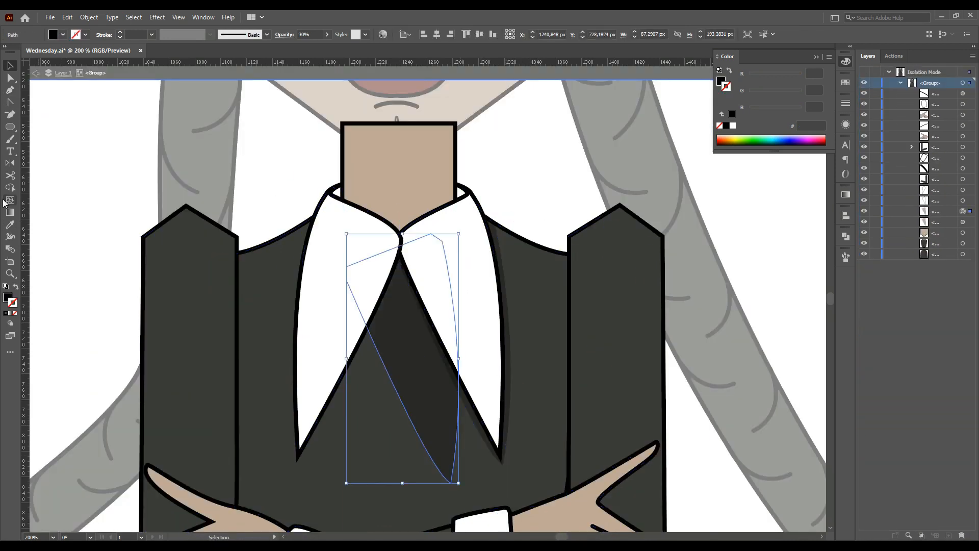
{"action": "double_click", "coordinate": [10, 162]}
{"action": "left_click", "coordinate": [492, 345]}
{"action": "left_click", "coordinate": [5, 65]}
{"action": "left_click_drag", "start_coordinate": [402, 358], "coordinate": [338, 333]}
{"action": "left_click", "coordinate": [512, 214]}
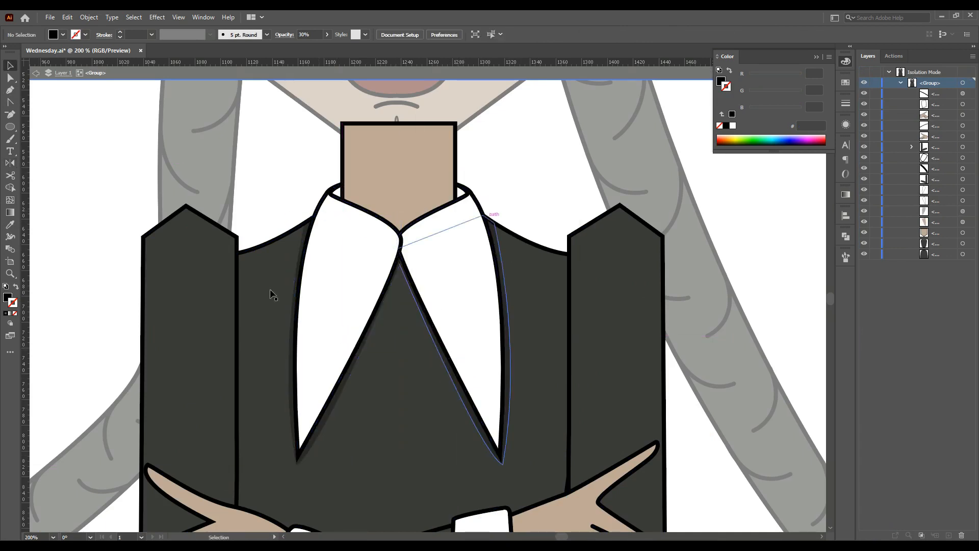
Adjust the mirrored shadow's bottom anchor and leave isolation mode
{"action": "left_click_drag", "start_coordinate": [297, 463], "coordinate": [298, 452]}
{"action": "scroll", "coordinate": [295, 465], "scroll_direction": "up", "scroll_amount": 4}
{"action": "scroll", "coordinate": [297, 451], "scroll_direction": "down", "scroll_amount": 5}
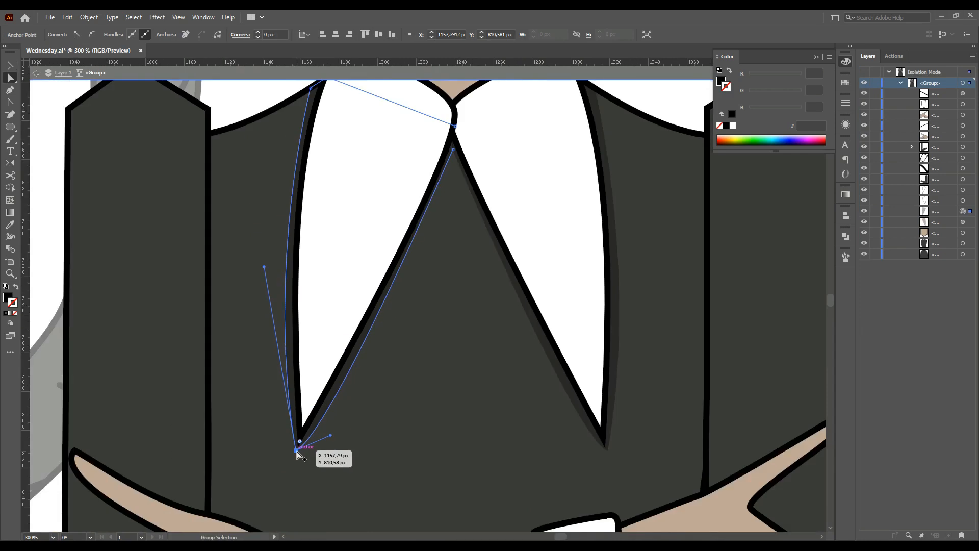
{"action": "left_click", "coordinate": [181, 290]}
{"action": "double_click", "coordinate": [709, 226]}
{"action": "scroll", "coordinate": [627, 240], "scroll_direction": "down", "scroll_amount": 2}
{"action": "scroll", "coordinate": [483, 291], "scroll_direction": "up", "scroll_amount": 4}
{"action": "left_click_drag", "start_coordinate": [383, 238], "coordinate": [383, 256]}
{"action": "left_click", "coordinate": [271, 400]}
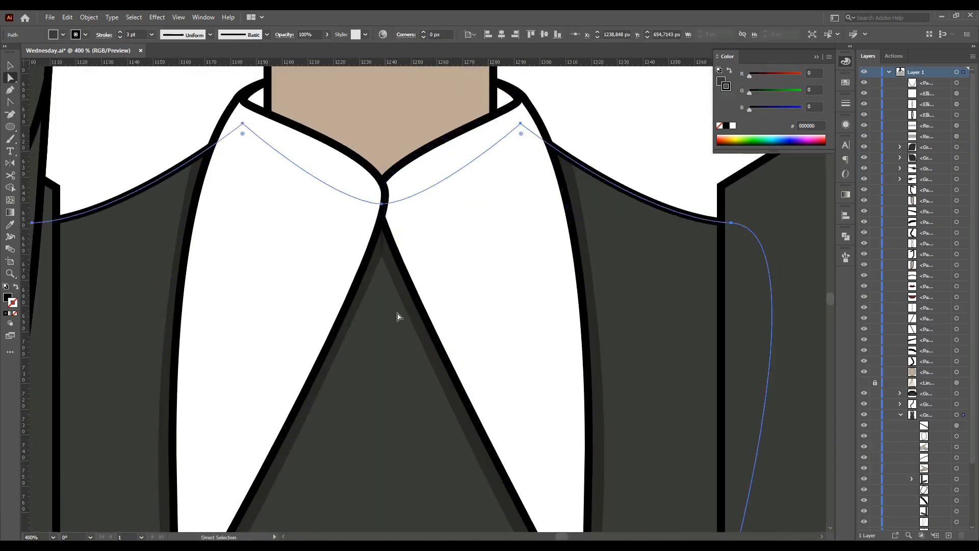
Fine-tune anchor points of both collar shadows at the neckline and the collar tips
{"action": "scroll", "coordinate": [398, 316], "scroll_direction": "down", "scroll_amount": 2}
{"action": "left_click", "coordinate": [309, 260]}
{"action": "scroll", "coordinate": [288, 247], "scroll_direction": "up", "scroll_amount": 1}
{"action": "left_click", "coordinate": [298, 240]}
{"action": "left_click_drag", "start_coordinate": [299, 230], "coordinate": [289, 236]}
{"action": "left_click", "coordinate": [581, 241]}
{"action": "left_click_drag", "start_coordinate": [583, 231], "coordinate": [590, 236]}
{"action": "left_click", "coordinate": [605, 221]}
{"action": "scroll", "coordinate": [517, 277], "scroll_direction": "down", "scroll_amount": 1}
{"action": "left_click_drag", "start_coordinate": [364, 485], "coordinate": [363, 490]}
{"action": "left_click", "coordinate": [326, 240]}
{"action": "scroll", "coordinate": [571, 491], "scroll_direction": "up", "scroll_amount": 2}
{"action": "left_click_drag", "start_coordinate": [567, 482], "coordinate": [572, 490]}
{"action": "scroll", "coordinate": [572, 492], "scroll_direction": "down", "scroll_amount": 3}
{"action": "left_click", "coordinate": [240, 199]}
{"action": "scroll", "coordinate": [240, 199], "scroll_direction": "down", "scroll_amount": 1}
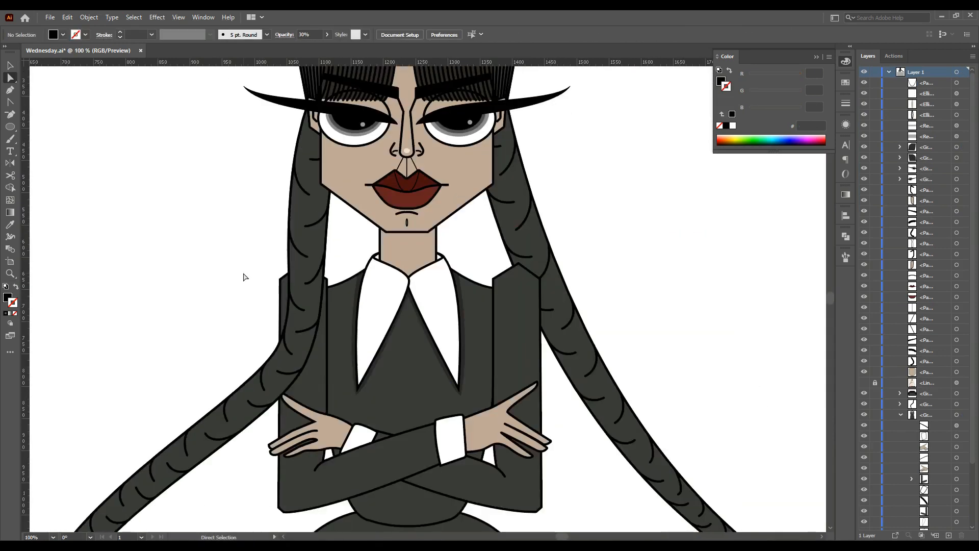
Draw a shadow shape across the top of the neck under the jawline with the Pen tool
{"action": "scroll", "coordinate": [413, 220], "scroll_direction": "up", "scroll_amount": 4}
{"action": "left_click", "coordinate": [279, 289]}
{"action": "left_click", "coordinate": [297, 304]}
{"action": "left_click", "coordinate": [468, 305]}
{"action": "left_click", "coordinate": [502, 288]}
{"action": "left_click", "coordinate": [501, 234]}
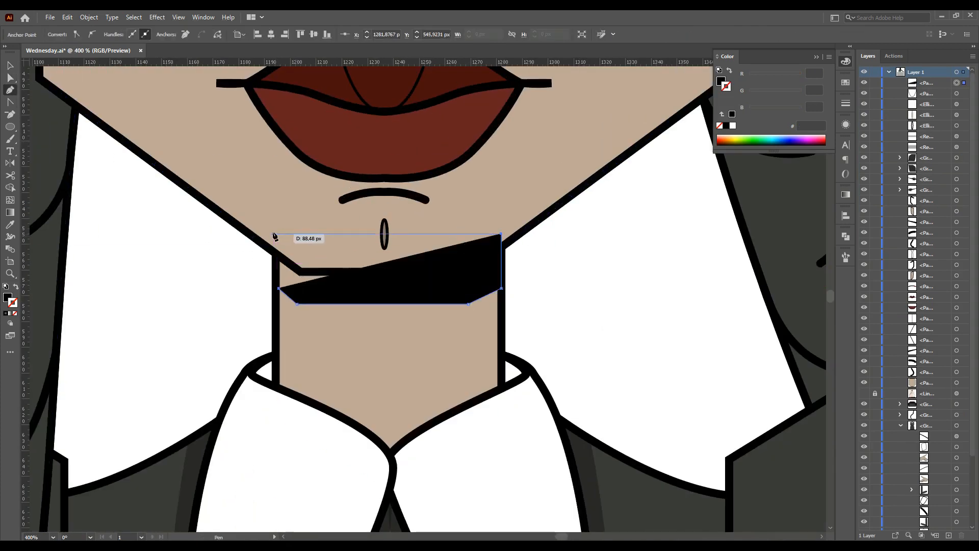
{"action": "left_click", "coordinate": [274, 234]}
{"action": "left_click", "coordinate": [191, 466]}
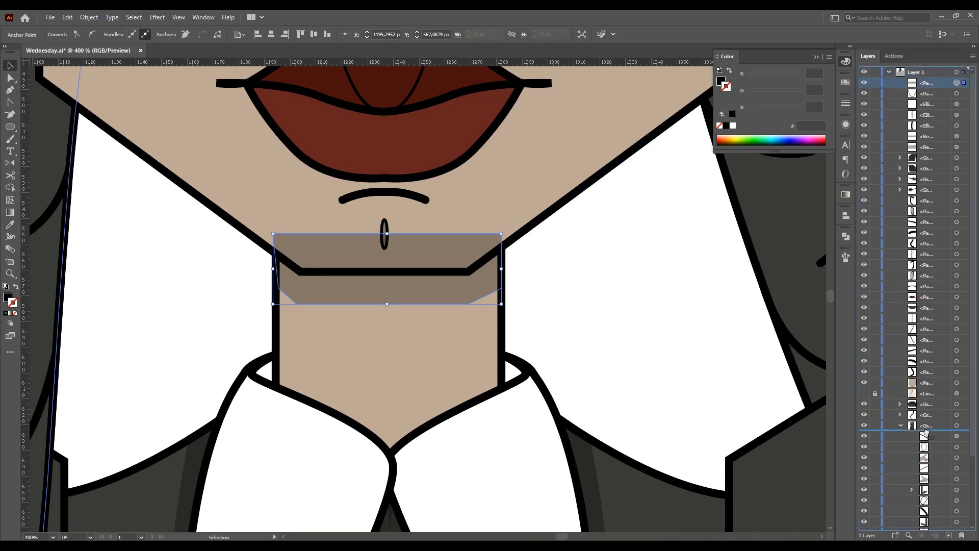
{"action": "left_click_drag", "start_coordinate": [926, 434], "coordinate": [927, 435]}
Nudge the neck shadow up three steps within its group
{"action": "left_click", "coordinate": [556, 337]}
{"action": "scroll", "coordinate": [606, 319], "scroll_direction": "down", "scroll_amount": 4}
{"action": "scroll", "coordinate": [231, 250], "scroll_direction": "down", "scroll_amount": 1}
{"action": "scroll", "coordinate": [427, 293], "scroll_direction": "up", "scroll_amount": 1}
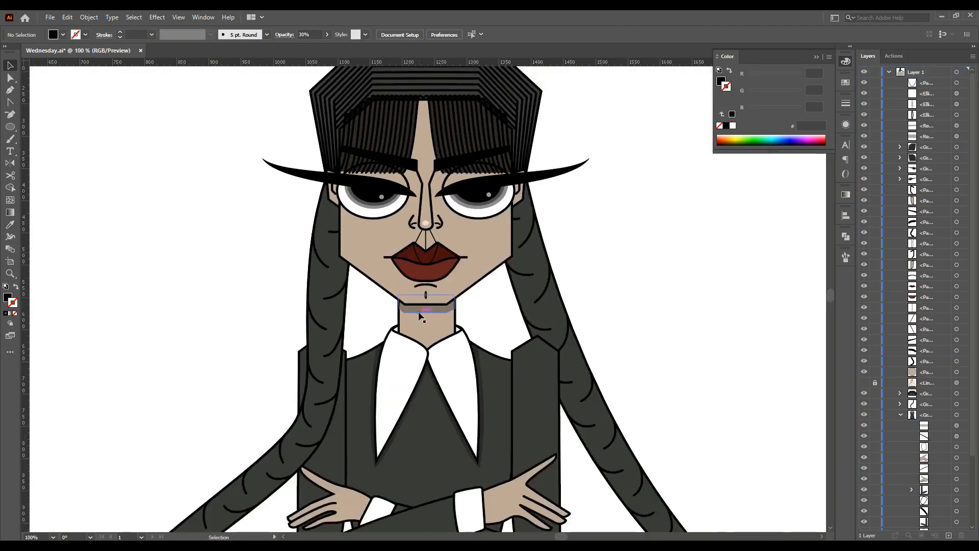
{"action": "scroll", "coordinate": [427, 304], "scroll_direction": "up", "scroll_amount": 3}
{"action": "left_click", "coordinate": [427, 305]}
{"action": "left_click", "coordinate": [341, 322]}
{"action": "double_click", "coordinate": [440, 304]}
{"action": "left_click", "coordinate": [440, 305]}
{"action": "key", "text": "Up"}
{"action": "key", "text": "Up"}
{"action": "key", "text": "Up"}
{"action": "key", "text": "Up"}
{"action": "key", "text": "Up"}
{"action": "key", "text": "Up"}
{"action": "key", "text": "Up"}
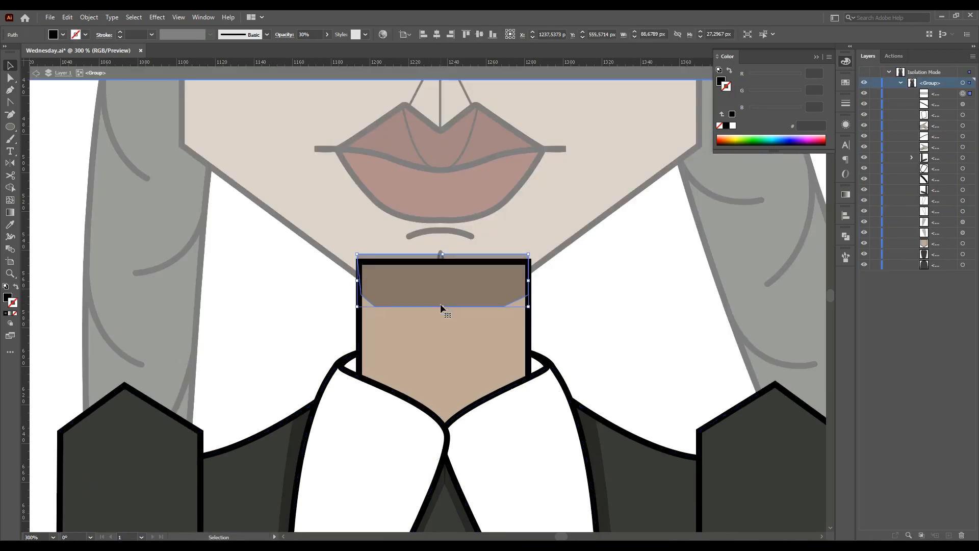
{"action": "double_click", "coordinate": [311, 302]}
{"action": "key", "text": "a"}
{"action": "left_click", "coordinate": [451, 297]}
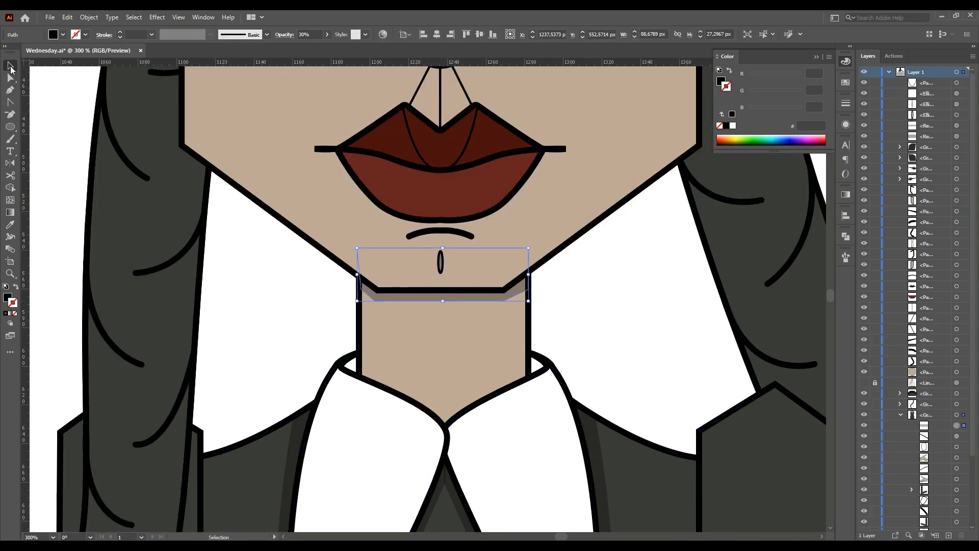
{"action": "left_click", "coordinate": [253, 328]}
Draw a shadow shape beneath the upper lip with the Pen tool and match its style to the neck shadow with the Eyedropper
{"action": "scroll", "coordinate": [252, 329], "scroll_direction": "down", "scroll_amount": 3}
{"action": "scroll", "coordinate": [290, 234], "scroll_direction": "up", "scroll_amount": 3}
{"action": "left_click", "coordinate": [332, 266]}
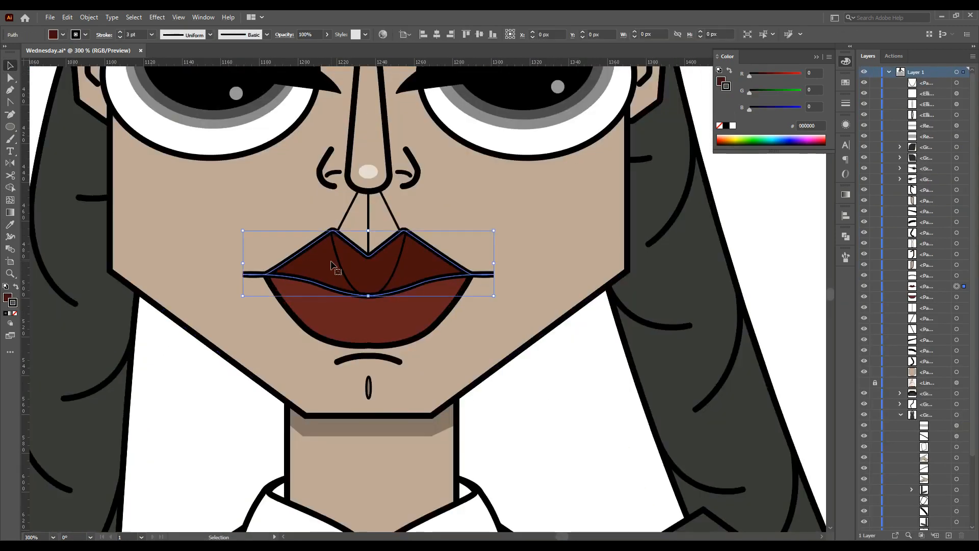
{"action": "scroll", "coordinate": [334, 262], "scroll_direction": "up", "scroll_amount": 1}
{"action": "key", "text": "p"}
{"action": "scroll", "coordinate": [376, 322], "scroll_direction": "up", "scroll_amount": 1}
{"action": "left_click", "coordinate": [178, 265]}
{"action": "left_click_drag", "start_coordinate": [271, 293], "coordinate": [289, 301]}
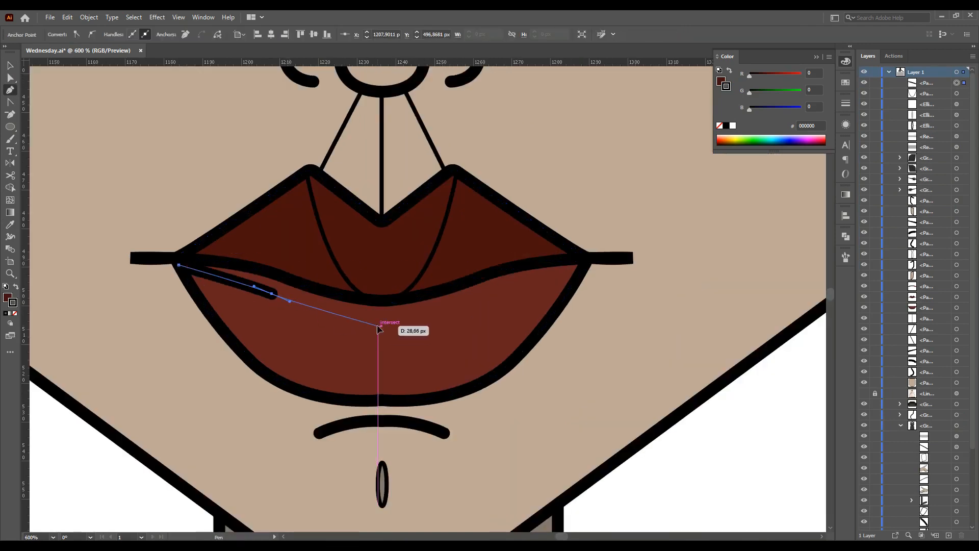
{"action": "left_click_drag", "start_coordinate": [517, 293], "coordinate": [518, 288]}
{"action": "left_click_drag", "start_coordinate": [584, 265], "coordinate": [580, 258]}
{"action": "left_click", "coordinate": [378, 284]}
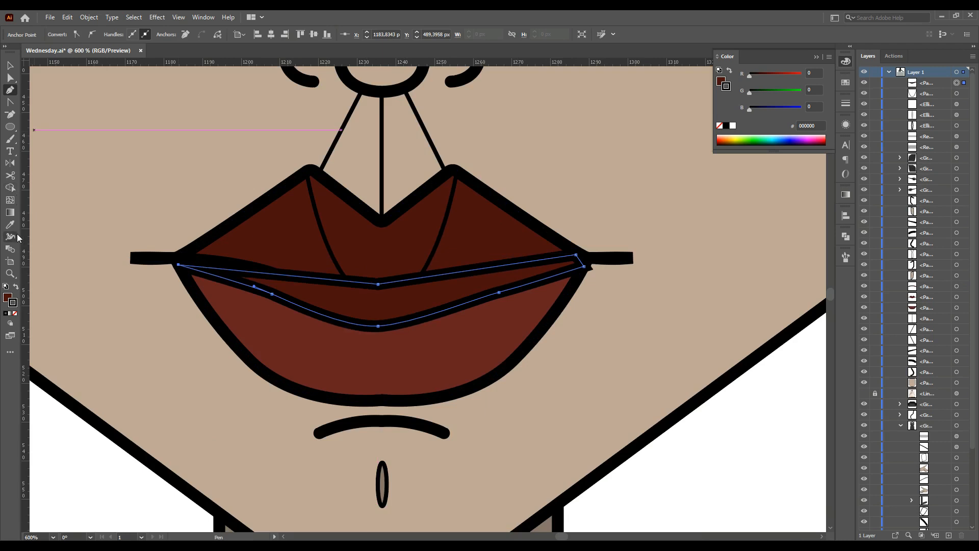
{"action": "left_click", "coordinate": [11, 224]}
{"action": "scroll", "coordinate": [327, 490], "scroll_direction": "down", "scroll_amount": 1}
{"action": "left_click", "coordinate": [327, 520]}
{"action": "left_click", "coordinate": [10, 66]}
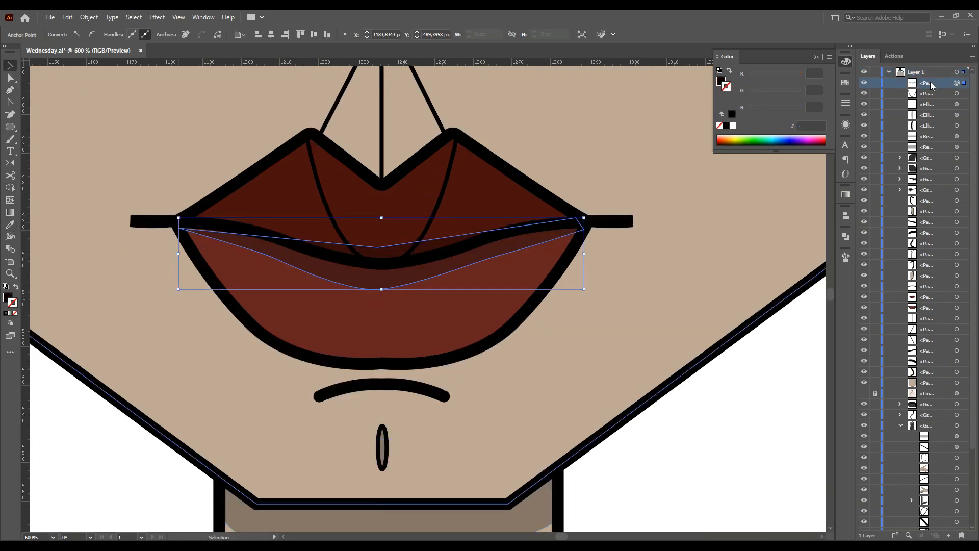
Move the lip shadow one position in the layer stack
{"action": "left_click", "coordinate": [465, 330]}
{"action": "left_click_drag", "start_coordinate": [932, 312], "coordinate": [932, 303]}
{"action": "left_click", "coordinate": [795, 440]}
Reshape the lip shadow's anchors and handles at both corners of the mouth
{"action": "left_click", "coordinate": [10, 79]}
{"action": "left_click", "coordinate": [225, 237]}
{"action": "left_click", "coordinate": [177, 225]}
{"action": "left_click", "coordinate": [426, 282]}
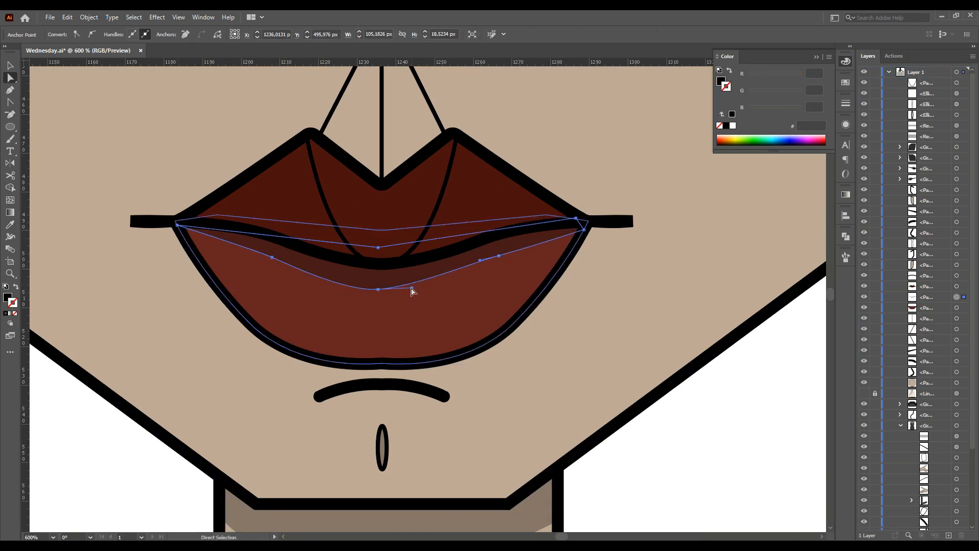
{"action": "left_click", "coordinate": [177, 225]}
{"action": "key", "text": "p"}
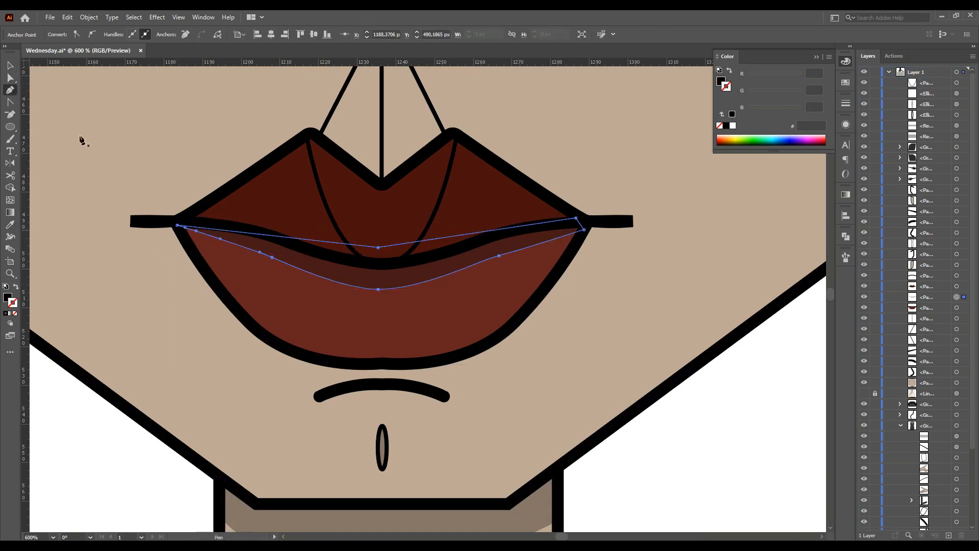
{"action": "mouse_move", "coordinate": [177, 225]}
{"action": "left_mouse_down"}
{"action": "mouse_move", "coordinate": [208, 239]}
{"action": "mouse_move", "coordinate": [187, 235]}
{"action": "left_mouse_up"}
{"action": "left_click", "coordinate": [172, 253]}
{"action": "left_click_drag", "start_coordinate": [584, 229], "coordinate": [582, 245]}
{"action": "left_click", "coordinate": [577, 301]}
Duplicate the nose highlight onto the lower lip and set its opacity to 15%
{"action": "scroll", "coordinate": [528, 373], "scroll_direction": "down", "scroll_amount": 5}
{"action": "scroll", "coordinate": [490, 365], "scroll_direction": "up", "scroll_amount": 4}
{"action": "left_click", "coordinate": [443, 136]}
{"action": "left_click_drag", "start_coordinate": [443, 134], "coordinate": [476, 337], "text": "alt"}
{"action": "left_click", "coordinate": [9, 65]}
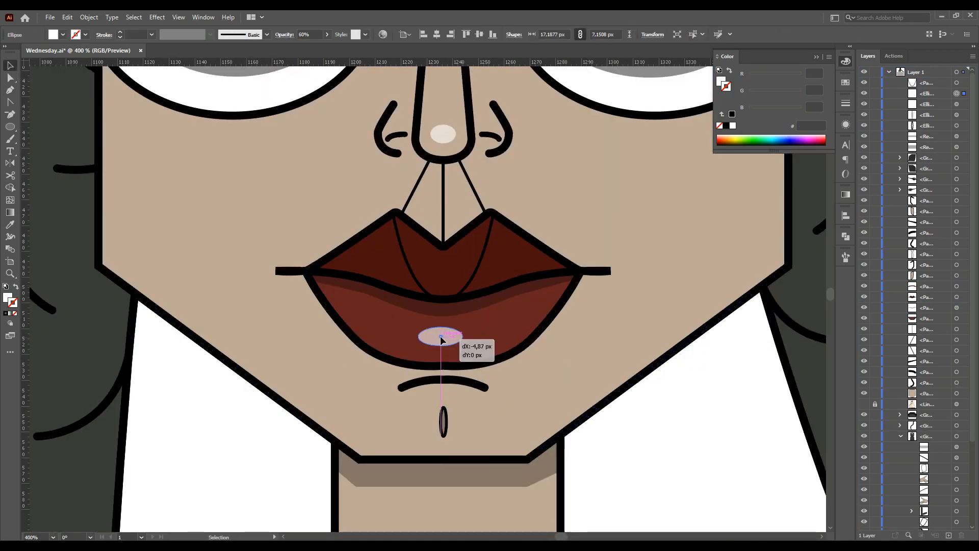
{"action": "left_click", "coordinate": [316, 34]}
{"action": "key", "text": "ctrl+shift+a"}
{"action": "left_click", "coordinate": [443, 336]}
{"action": "left_click_drag", "start_coordinate": [313, 35], "coordinate": [293, 37]}
{"action": "key", "text": "ctrl+shift+a"}
Widen the lip highlight to about 29 by 7 px
{"action": "scroll", "coordinate": [329, 407], "scroll_direction": "down", "scroll_amount": 1}
{"action": "left_click", "coordinate": [414, 354]}
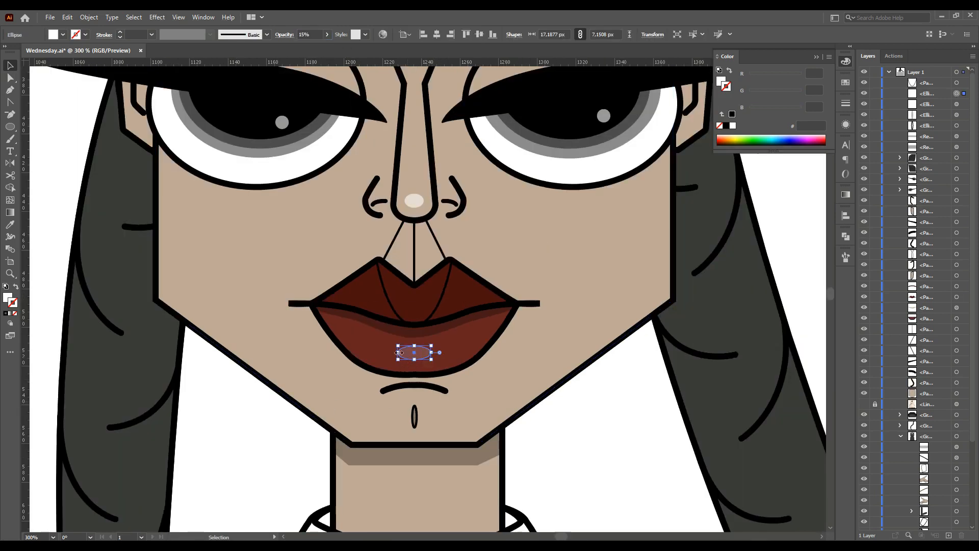
{"action": "left_click_drag", "start_coordinate": [399, 354], "coordinate": [391, 354]}
{"action": "scroll", "coordinate": [434, 354], "scroll_direction": "up", "scroll_amount": 1}
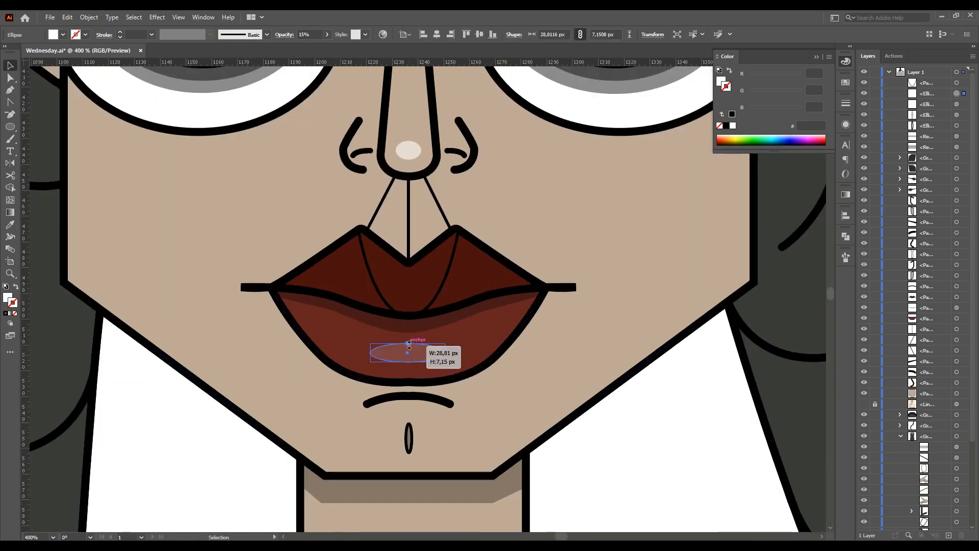
{"action": "key", "text": "ctrl+shift+a"}
{"action": "scroll", "coordinate": [587, 472], "scroll_direction": "down", "scroll_amount": 8}
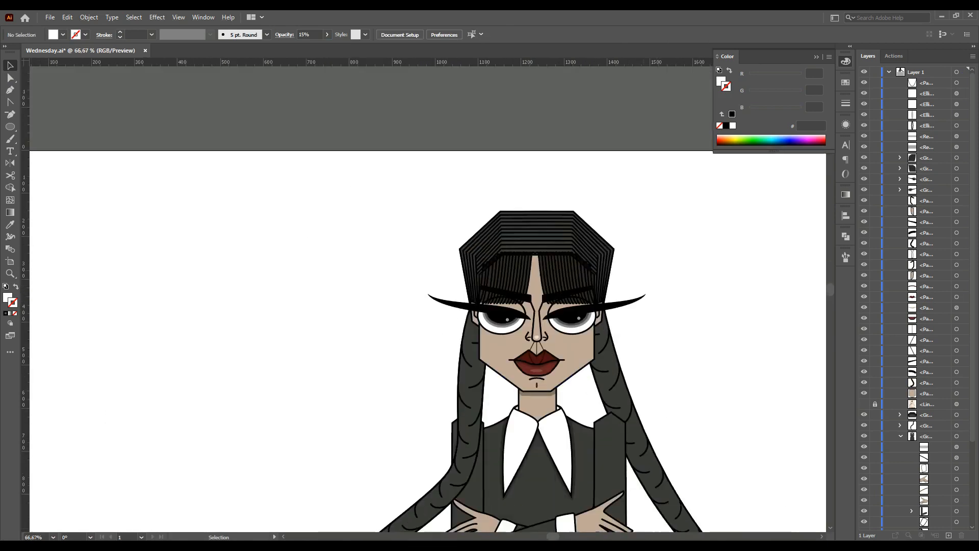
{"action": "scroll", "coordinate": [556, 484], "scroll_direction": "up", "scroll_amount": 3}
{"action": "scroll", "coordinate": [546, 475], "scroll_direction": "down", "scroll_amount": 1}
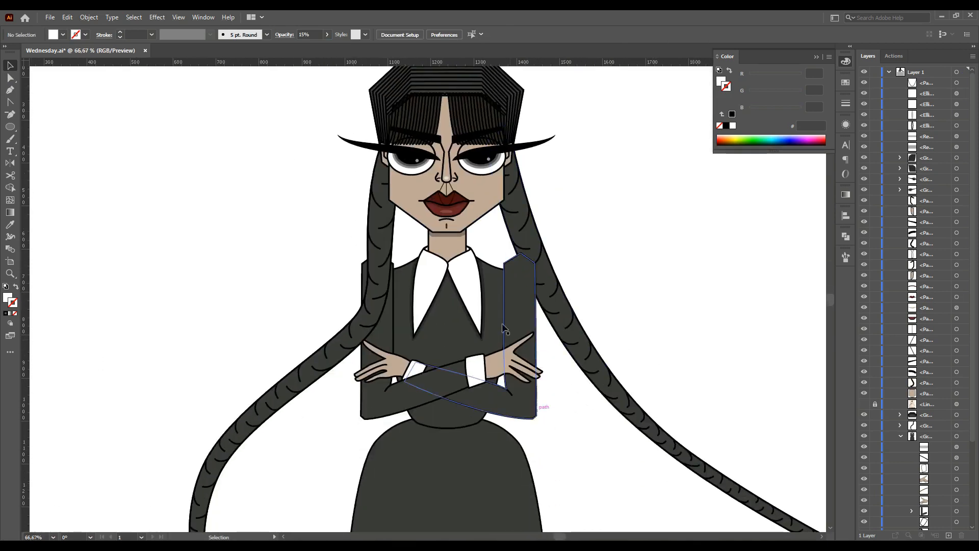
Draw a thin shadow strip along the inner edge of the right jacket panel and sample the collar shadow style onto it
{"action": "scroll", "coordinate": [537, 415], "scroll_direction": "up", "scroll_amount": 6}
{"action": "key", "text": "p"}
{"action": "left_click", "coordinate": [502, 267]}
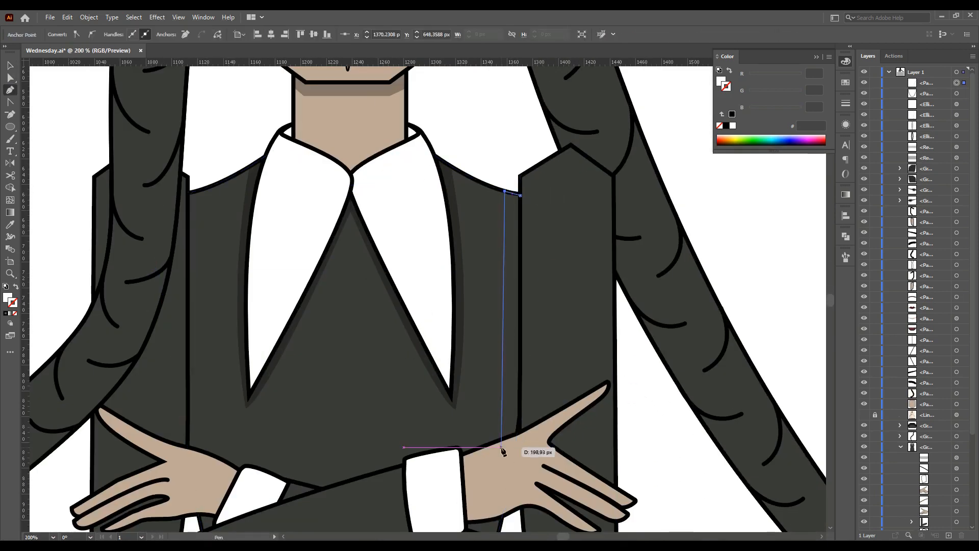
{"action": "left_click", "coordinate": [509, 437]}
{"action": "left_click", "coordinate": [520, 433]}
{"action": "key", "text": "i"}
{"action": "left_click", "coordinate": [455, 219]}
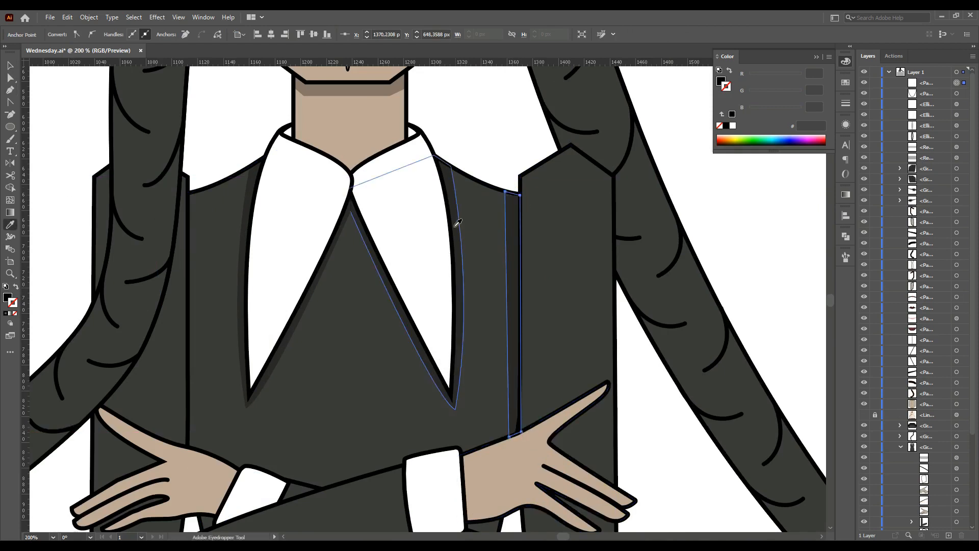
{"action": "key", "text": "ctrl+shift+a"}
{"action": "key", "text": "a"}
{"action": "key", "text": "v"}
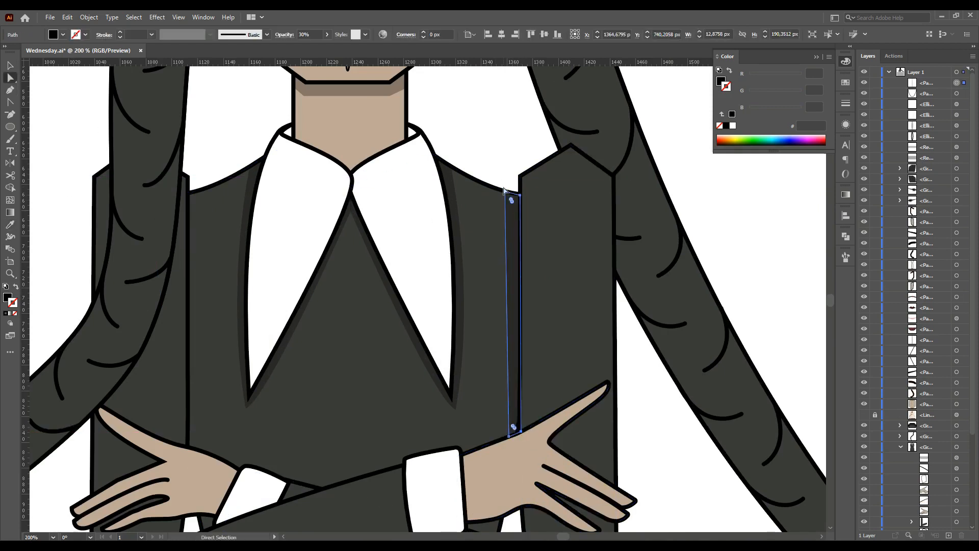
Copy the jacket shadow strip onto the left jacket panel, reflect it, and nudge it into place
{"action": "scroll", "coordinate": [503, 136], "scroll_direction": "down", "scroll_amount": 1}
{"action": "left_click_drag", "start_coordinate": [512, 289], "coordinate": [193, 298]}
{"action": "key", "text": "o"}
{"action": "key", "text": "Return"}
{"action": "left_click", "coordinate": [501, 344]}
{"action": "key", "text": "v"}
{"action": "left_click_drag", "start_coordinate": [195, 398], "coordinate": [197, 409]}
{"action": "left_click", "coordinate": [68, 426]}
{"action": "scroll", "coordinate": [68, 426], "scroll_direction": "down", "scroll_amount": 2}
{"action": "left_click_drag", "start_coordinate": [574, 537], "coordinate": [562, 536]}
{"action": "scroll", "coordinate": [458, 401], "scroll_direction": "down", "scroll_amount": 1}
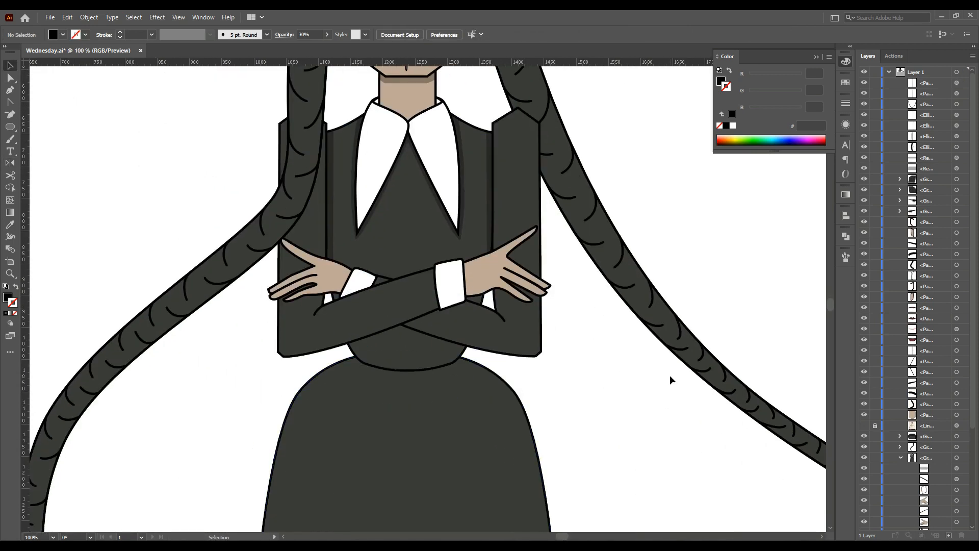
Draw a small shadow shape filling the gap between the right cuff and the jacket
{"action": "key", "text": "ctrl+equal"}
{"action": "key", "text": "ctrl+equal"}
{"action": "key", "text": "ctrl+equal"}
{"action": "key", "text": "ctrl+equal"}
{"action": "key", "text": "p"}
{"action": "left_click", "coordinate": [528, 258]}
{"action": "left_click", "coordinate": [518, 306]}
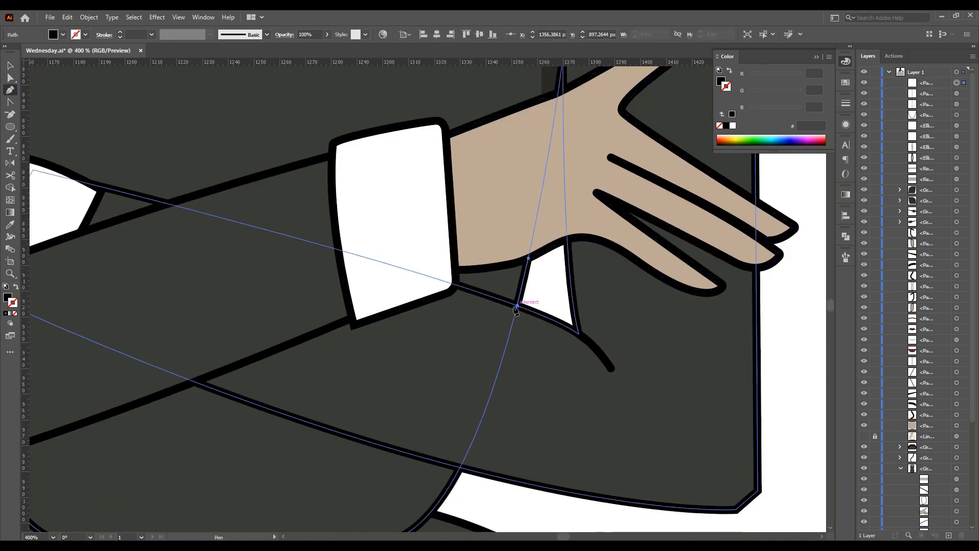
{"action": "left_click", "coordinate": [455, 284]}
{"action": "left_click", "coordinate": [455, 269]}
{"action": "left_click", "coordinate": [528, 258]}
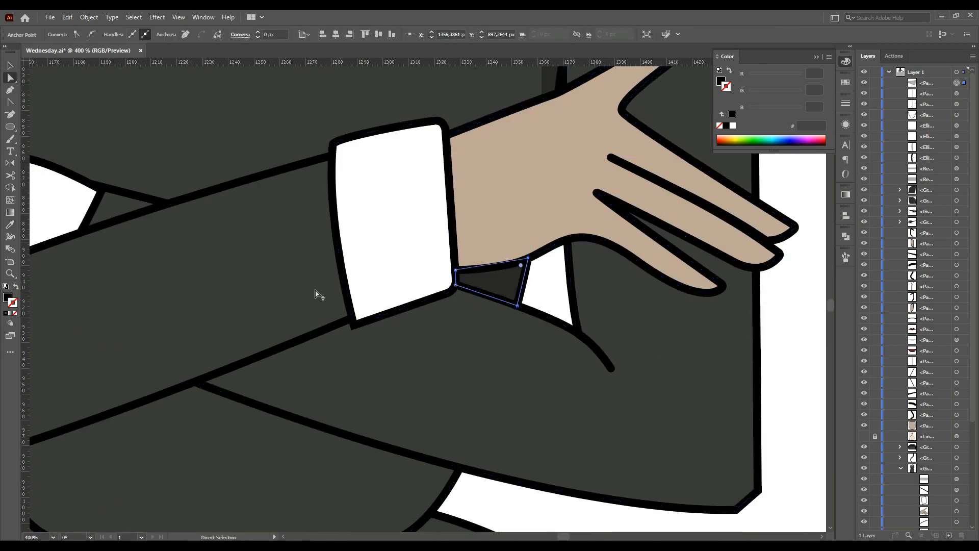
{"action": "left_click", "coordinate": [13, 80]}
{"action": "scroll", "coordinate": [476, 178], "scroll_direction": "down", "scroll_amount": 3}
{"action": "scroll", "coordinate": [286, 209], "scroll_direction": "up", "scroll_amount": 3}
Draw a small shadow triangle in the gap beneath the left cuff
{"action": "key", "text": "p"}
{"action": "scroll", "coordinate": [261, 241], "scroll_direction": "up", "scroll_amount": 2}
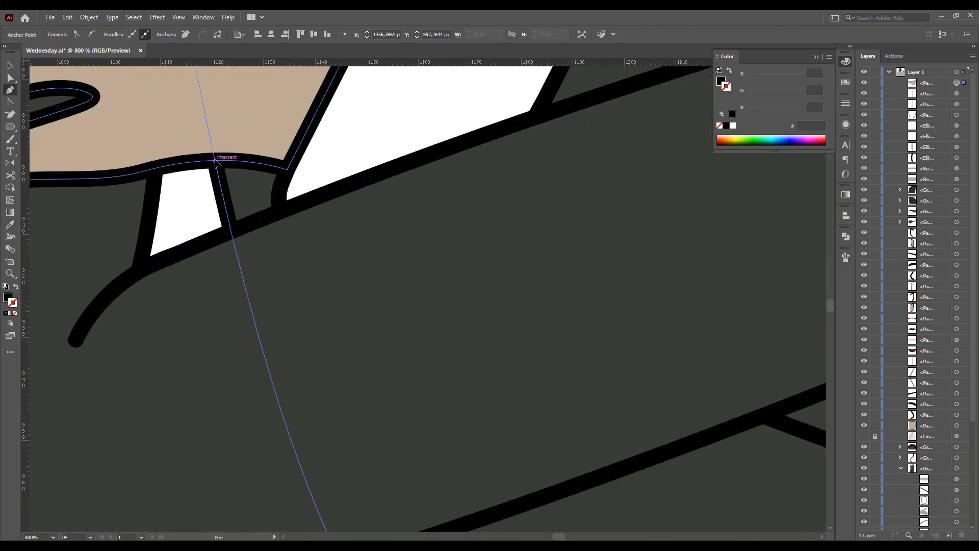
{"action": "left_click", "coordinate": [215, 161]}
{"action": "left_click", "coordinate": [231, 232]}
{"action": "left_click", "coordinate": [279, 215]}
{"action": "left_click", "coordinate": [215, 162]}
{"action": "scroll", "coordinate": [222, 236], "scroll_direction": "down", "scroll_amount": 2}
{"action": "scroll", "coordinate": [229, 262], "scroll_direction": "down", "scroll_amount": 1}
{"action": "left_click", "coordinate": [229, 262]}
{"action": "left_click", "coordinate": [11, 78]}
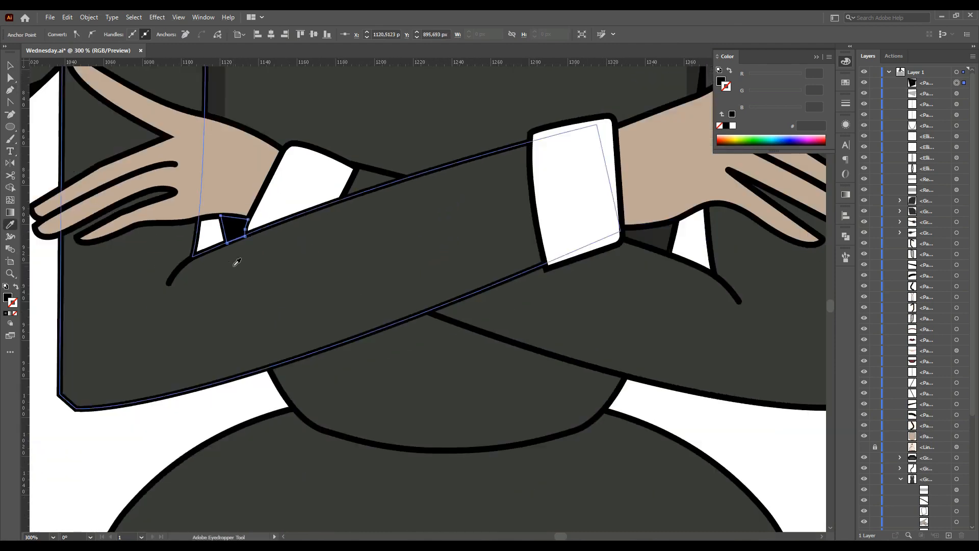
{"action": "left_click", "coordinate": [10, 90]}
{"action": "left_click", "coordinate": [357, 165]}
{"action": "left_click", "coordinate": [407, 178]}
{"action": "left_click", "coordinate": [340, 200]}
{"action": "key", "text": "ctrl+shift+a"}
Draw a curved shadow band beneath the crossed arms across the top of the skirt, sampling the shadow style and smoothing its handles
{"action": "scroll", "coordinate": [207, 422], "scroll_direction": "down", "scroll_amount": 3}
{"action": "scroll", "coordinate": [365, 350], "scroll_direction": "up", "scroll_amount": 3}
{"action": "left_click", "coordinate": [10, 93]}
{"action": "left_click", "coordinate": [203, 293]}
{"action": "left_click_drag", "start_coordinate": [357, 337], "coordinate": [485, 337]}
{"action": "left_click", "coordinate": [515, 296]}
{"action": "left_click", "coordinate": [527, 300]}
{"action": "left_click", "coordinate": [200, 299]}
{"action": "left_click", "coordinate": [204, 293]}
{"action": "key", "text": "i"}
{"action": "left_click", "coordinate": [145, 115]}
{"action": "left_click", "coordinate": [10, 79]}
{"action": "key", "text": "ctrl+shift+a"}
{"action": "left_click", "coordinate": [201, 299]}
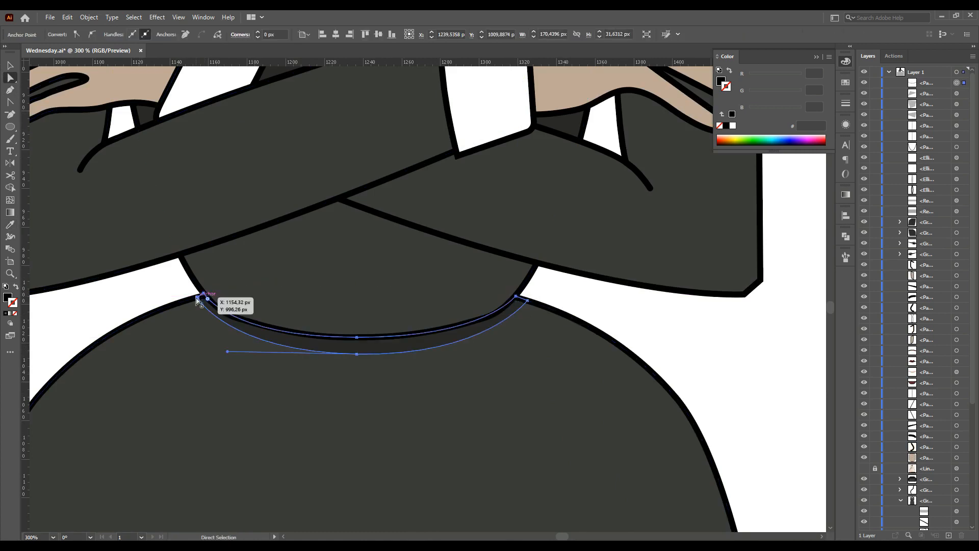
{"action": "left_click_drag", "start_coordinate": [228, 352], "coordinate": [200, 354]}
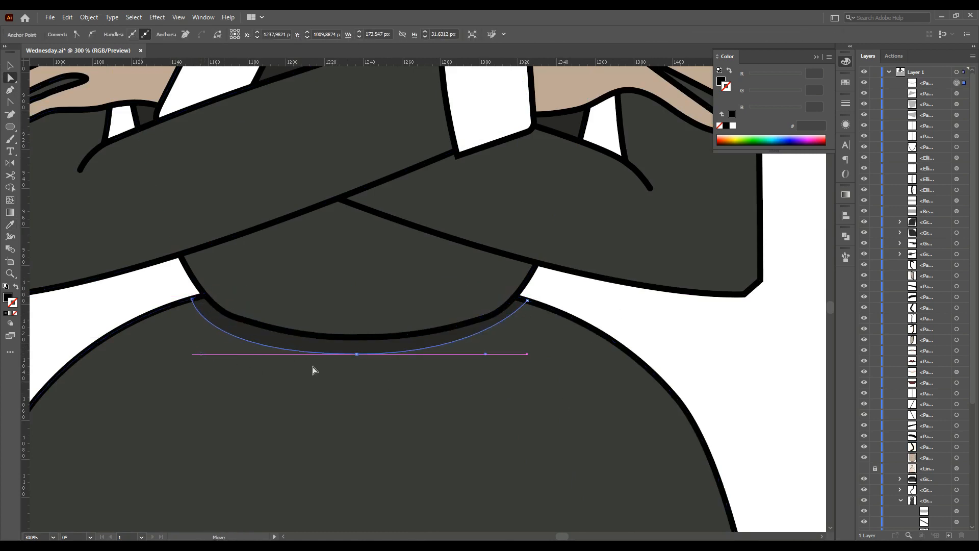
{"action": "left_click", "coordinate": [493, 353]}
{"action": "left_click", "coordinate": [434, 346]}
{"action": "left_click", "coordinate": [436, 347]}
{"action": "left_click_drag", "start_coordinate": [487, 354], "coordinate": [506, 354]}
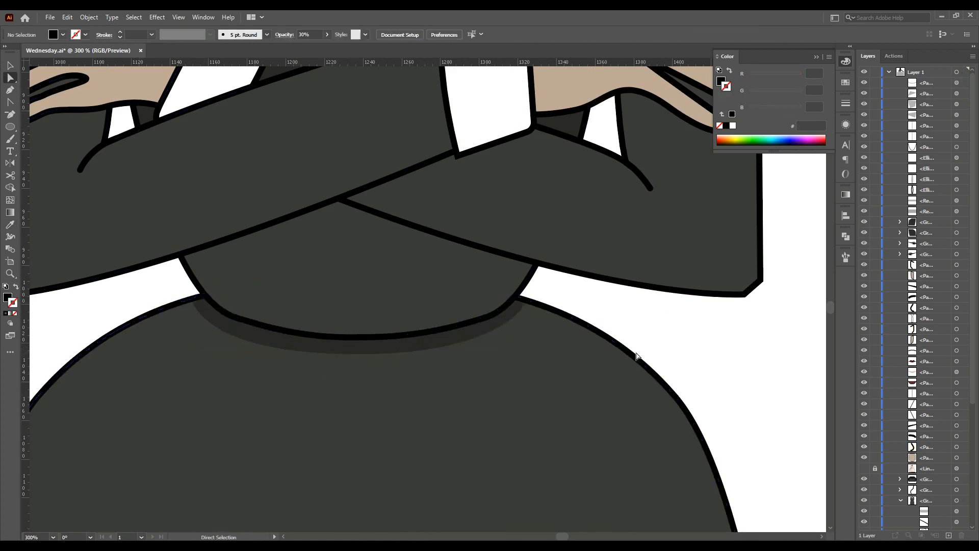
{"action": "left_click", "coordinate": [653, 329]}
Draw a shadow along the thumb edge of the right hand and sample the shadow style onto it
{"action": "scroll", "coordinate": [482, 331], "scroll_direction": "down", "scroll_amount": 6}
{"action": "scroll", "coordinate": [524, 294], "scroll_direction": "up", "scroll_amount": 6}
{"action": "key", "text": "p"}
{"action": "left_click", "coordinate": [550, 151]}
{"action": "left_click", "coordinate": [540, 166]}
{"action": "left_click", "coordinate": [459, 227]}
{"action": "left_click", "coordinate": [560, 309]}
{"action": "left_click", "coordinate": [471, 235]}
{"action": "left_click_drag", "start_coordinate": [550, 151], "coordinate": [543, 129]}
{"action": "key", "text": "i"}
{"action": "left_click", "coordinate": [361, 365]}
{"action": "key", "text": "a"}
{"action": "left_click", "coordinate": [637, 356]}
{"action": "scroll", "coordinate": [637, 356], "scroll_direction": "down", "scroll_amount": 2}
{"action": "scroll", "coordinate": [607, 423], "scroll_direction": "up", "scroll_amount": 2}
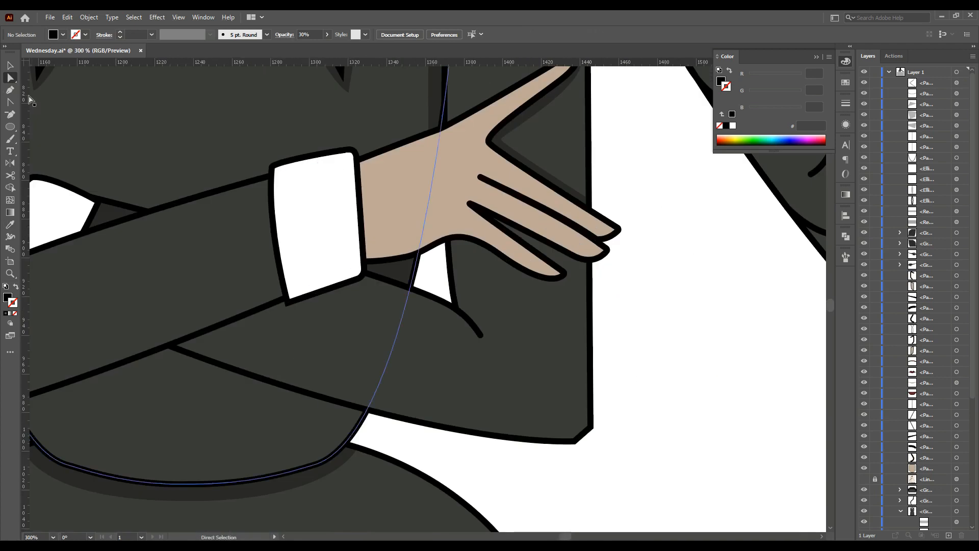
Draw a shadow beneath the right hand's lower fingers, sample the shadow style, and reshape its corners
{"action": "left_click", "coordinate": [10, 90]}
{"action": "scroll", "coordinate": [433, 265], "scroll_direction": "up", "scroll_amount": 1}
{"action": "left_click", "coordinate": [450, 286]}
{"action": "left_click", "coordinate": [450, 262]}
{"action": "left_click_drag", "start_coordinate": [468, 262], "coordinate": [477, 265]}
{"action": "left_click_drag", "start_coordinate": [564, 300], "coordinate": [607, 284]}
{"action": "left_click", "coordinate": [479, 232]}
{"action": "left_click", "coordinate": [449, 286]}
{"action": "key", "text": "i"}
{"action": "left_click", "coordinate": [535, 190]}
{"action": "key", "text": "a"}
{"action": "left_click_drag", "start_coordinate": [464, 277], "coordinate": [462, 272]}
{"action": "left_click_drag", "start_coordinate": [470, 267], "coordinate": [474, 270]}
{"action": "key", "text": "shift+c"}
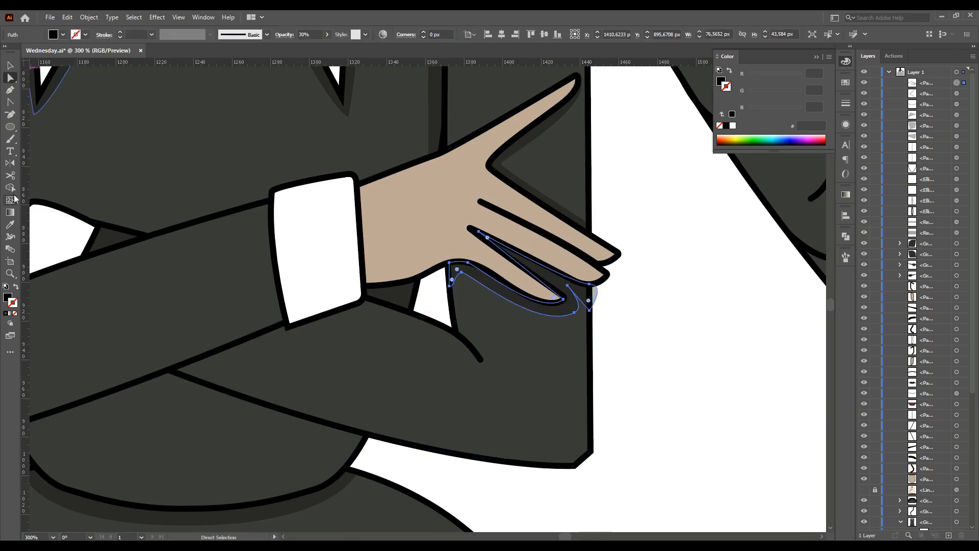
{"action": "scroll", "coordinate": [601, 305], "scroll_direction": "up", "scroll_amount": 1}
{"action": "left_click_drag", "start_coordinate": [564, 294], "coordinate": [562, 298]}
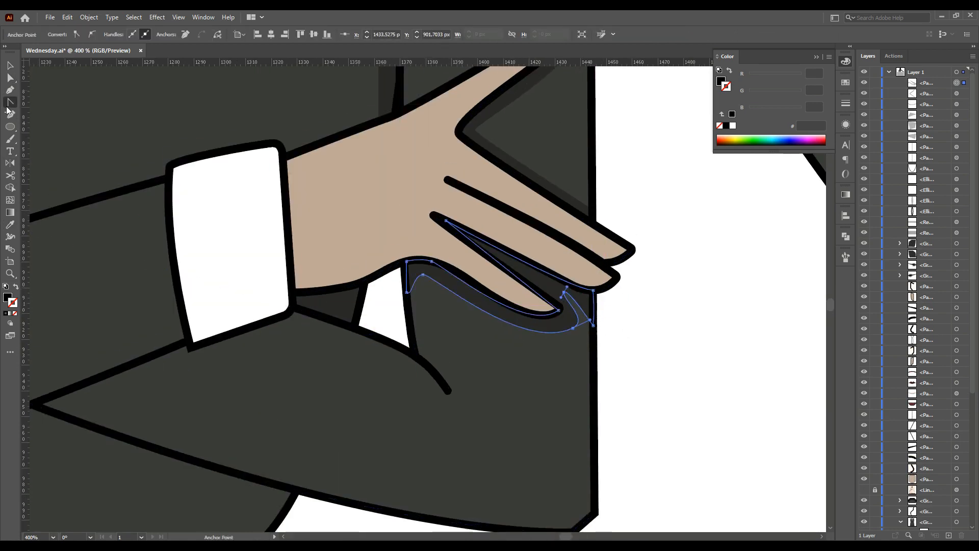
{"action": "key", "text": "a"}
{"action": "left_click_drag", "start_coordinate": [594, 326], "coordinate": [572, 323]}
{"action": "left_click", "coordinate": [642, 332]}
{"action": "scroll", "coordinate": [645, 366], "scroll_direction": "down", "scroll_amount": 6}
{"action": "scroll", "coordinate": [649, 358], "scroll_direction": "up", "scroll_amount": 6}
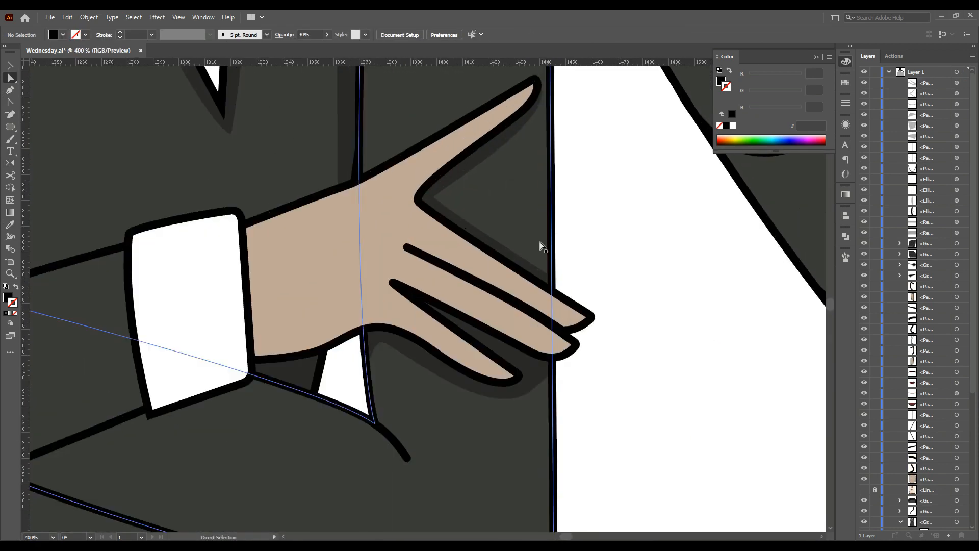
Adjust the anchors of the right hand's thumb shadow to follow the hand outline
{"action": "left_click_drag", "start_coordinate": [554, 277], "coordinate": [554, 269]}
{"action": "left_click_drag", "start_coordinate": [434, 197], "coordinate": [454, 210]}
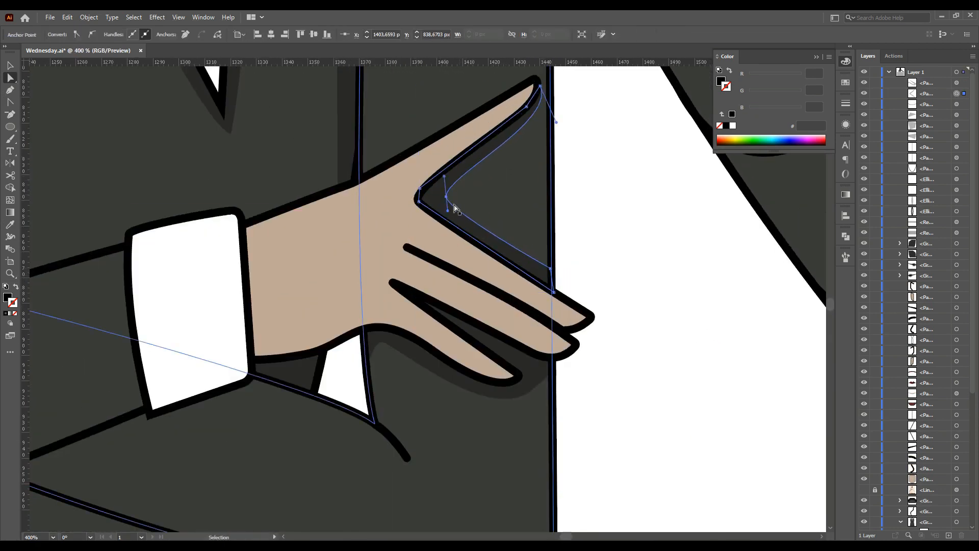
{"action": "left_click", "coordinate": [634, 386]}
{"action": "scroll", "coordinate": [540, 439], "scroll_direction": "down", "scroll_amount": 5}
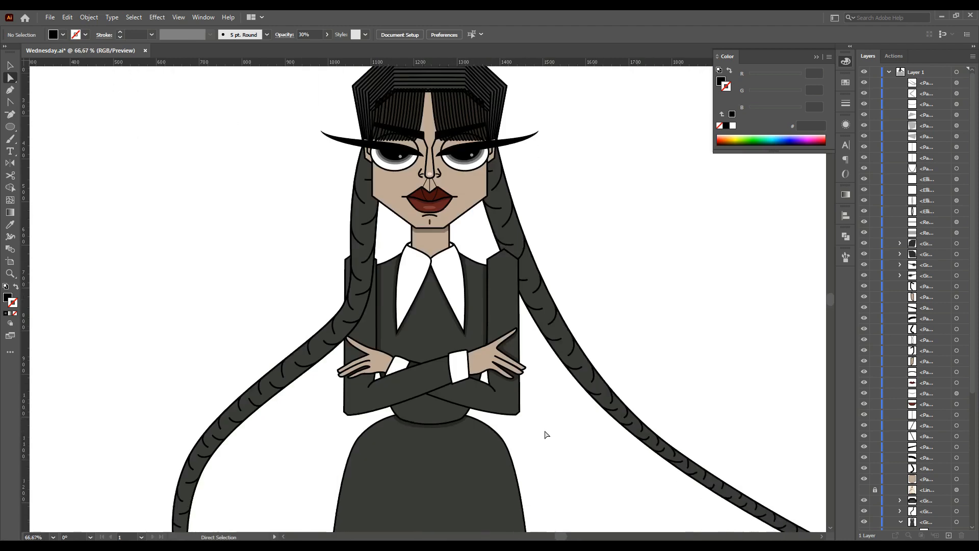
Draw a shadow shape around the left hand and sample the shadow style onto it
{"action": "scroll", "coordinate": [544, 435], "scroll_direction": "up", "scroll_amount": 4}
{"action": "left_click_drag", "start_coordinate": [291, 167], "coordinate": [294, 171]}
{"action": "left_click", "coordinate": [247, 276]}
{"action": "key", "text": "p"}
{"action": "left_click", "coordinate": [424, 218]}
{"action": "left_click", "coordinate": [298, 163]}
{"action": "left_click", "coordinate": [279, 182]}
{"action": "left_click", "coordinate": [282, 205]}
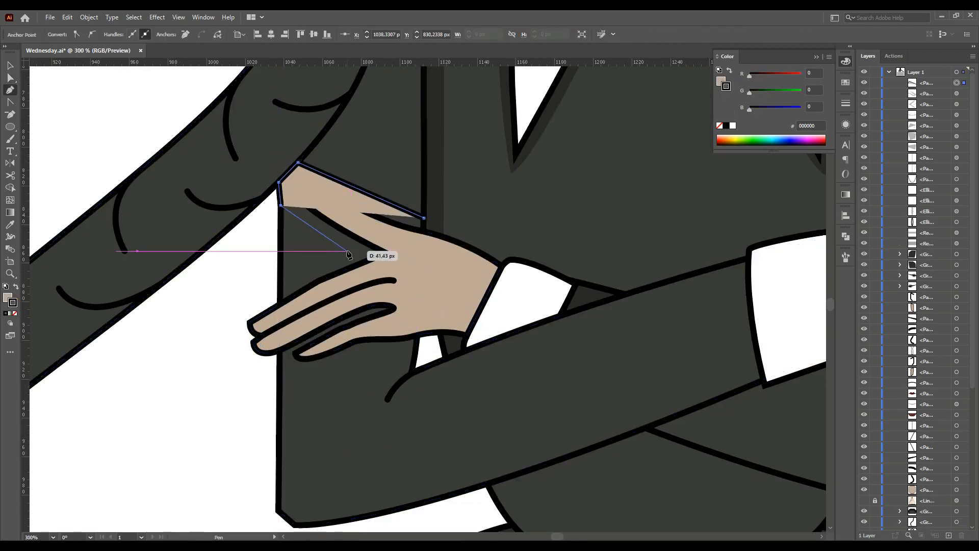
{"action": "left_click", "coordinate": [347, 251]}
{"action": "left_click", "coordinate": [281, 282]}
{"action": "left_click", "coordinate": [280, 381]}
{"action": "left_click_drag", "start_coordinate": [416, 349], "coordinate": [426, 346]}
{"action": "left_click", "coordinate": [424, 218]}
{"action": "key", "text": "i"}
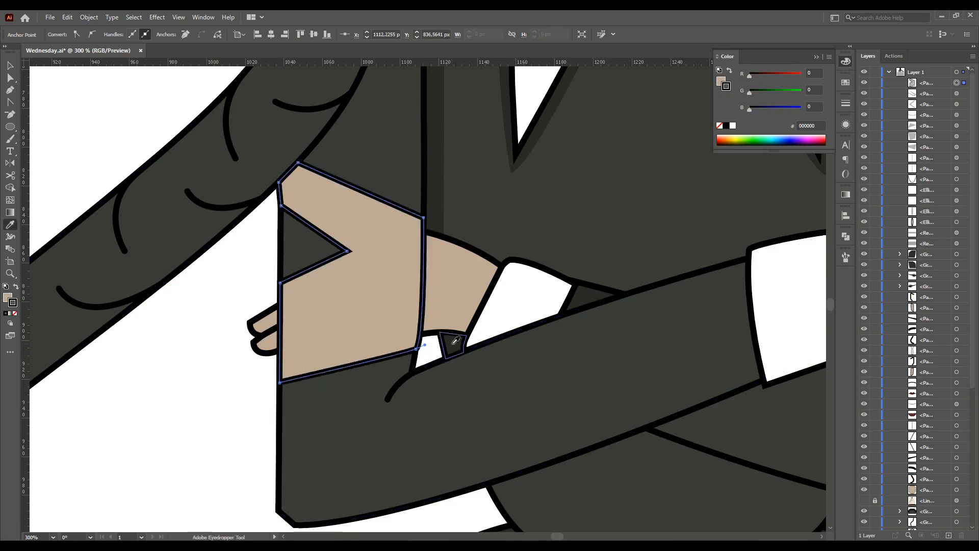
{"action": "left_click", "coordinate": [445, 343]}
{"action": "key", "text": "v"}
Move the left hand shadow lower in the layer stack so it sits behind the hand
{"action": "left_click", "coordinate": [943, 83]}
{"action": "scroll", "coordinate": [900, 376], "scroll_direction": "down", "scroll_amount": 3}
{"action": "scroll", "coordinate": [900, 375], "scroll_direction": "up", "scroll_amount": 3}
{"action": "left_click_drag", "start_coordinate": [931, 83], "coordinate": [933, 514]}
{"action": "scroll", "coordinate": [936, 409], "scroll_direction": "down", "scroll_amount": 2}
{"action": "left_click", "coordinate": [900, 514]}
{"action": "scroll", "coordinate": [936, 389], "scroll_direction": "down", "scroll_amount": 6}
{"action": "left_click_drag", "start_coordinate": [938, 333], "coordinate": [938, 404]}
{"action": "left_click", "coordinate": [233, 365]}
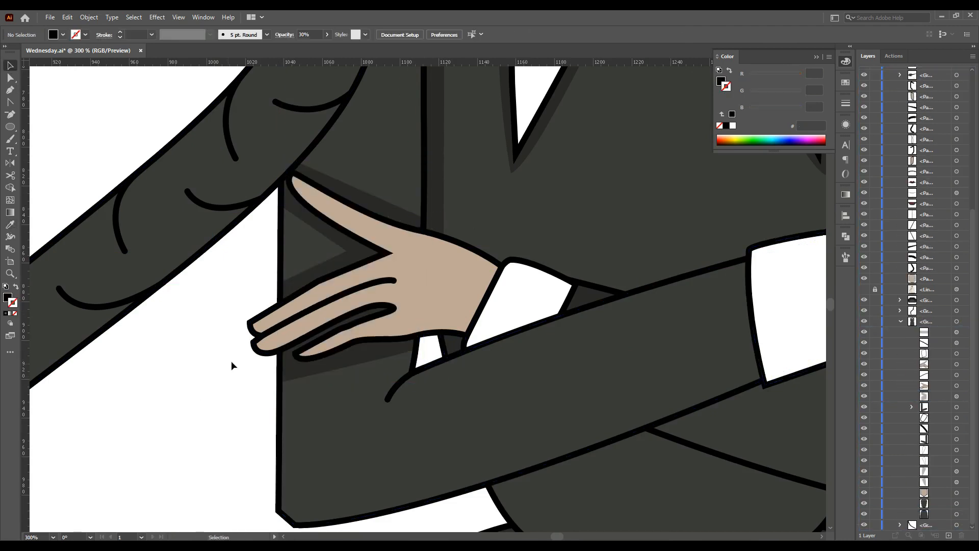
Reshape the inner point of the left hand shadow beneath the thumb
{"action": "left_click", "coordinate": [336, 239]}
{"action": "left_click_drag", "start_coordinate": [346, 236], "coordinate": [346, 246]}
{"action": "left_click", "coordinate": [347, 253]}
{"action": "key", "text": "ctrl+shift+a"}
{"action": "scroll", "coordinate": [220, 422], "scroll_direction": "down", "scroll_amount": 5}
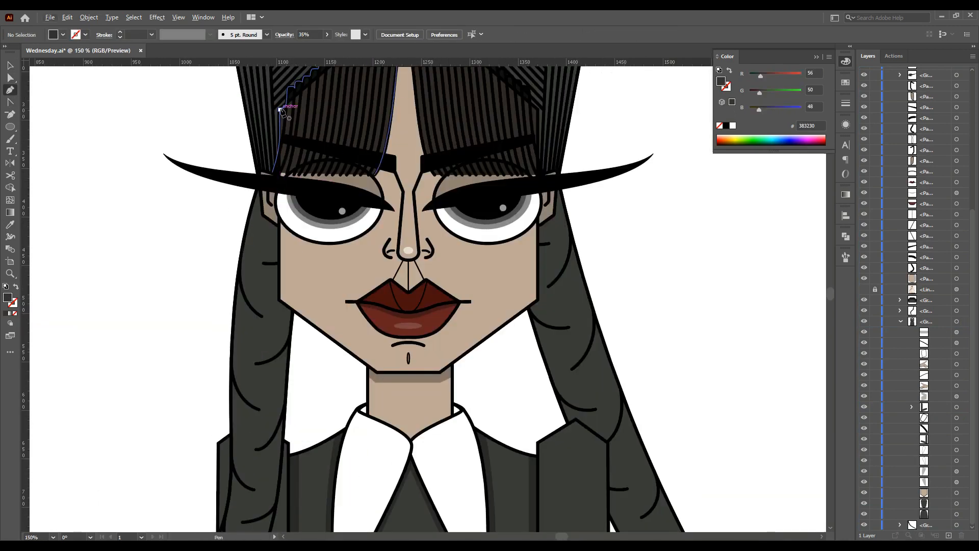
Draw a shadow strip along the left side of the face and sample the collar shadow style onto it
{"action": "left_click", "coordinate": [280, 110]}
{"action": "left_click", "coordinate": [278, 300]}
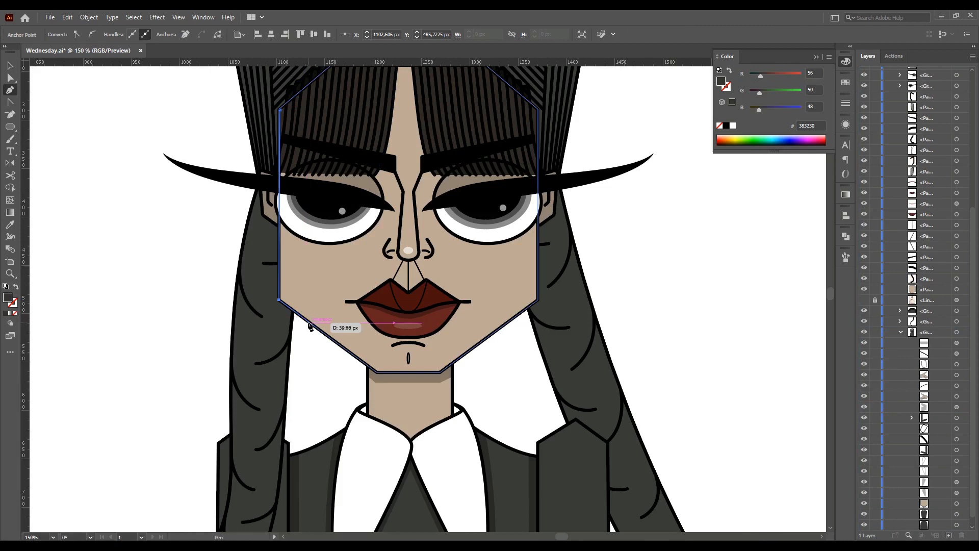
{"action": "left_click", "coordinate": [310, 322]}
{"action": "left_click", "coordinate": [312, 78]}
{"action": "left_click", "coordinate": [12, 226]}
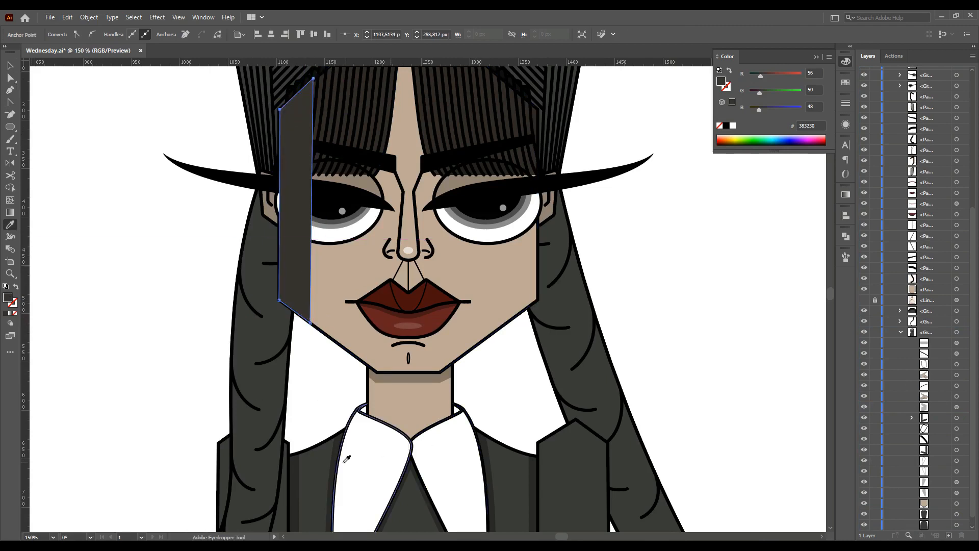
{"action": "left_click", "coordinate": [398, 488]}
{"action": "left_click", "coordinate": [10, 65]}
Copy the face shadow strip to the right side of the face
{"action": "scroll", "coordinate": [176, 230], "scroll_direction": "up", "scroll_amount": 3}
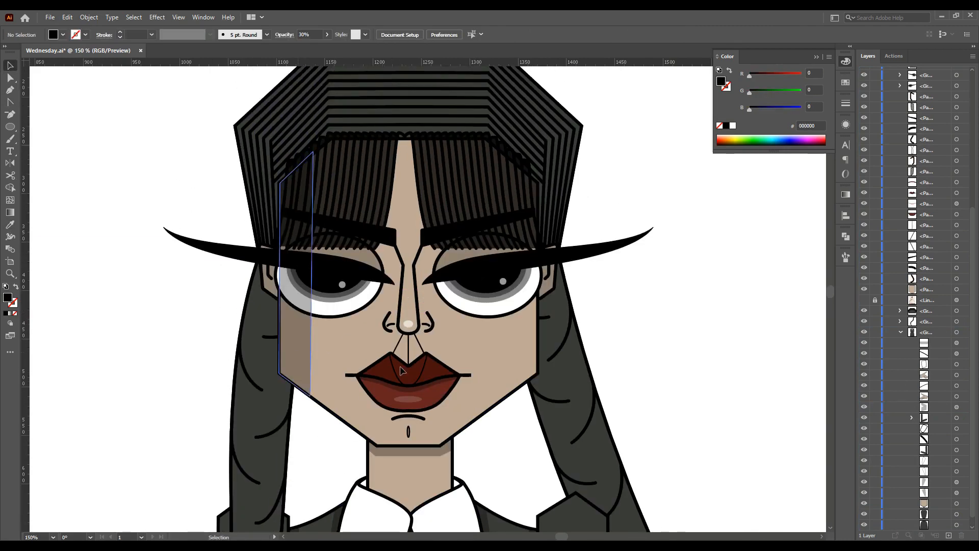
{"action": "left_click", "coordinate": [401, 380]}
{"action": "left_click_drag", "start_coordinate": [400, 380], "coordinate": [522, 366]}
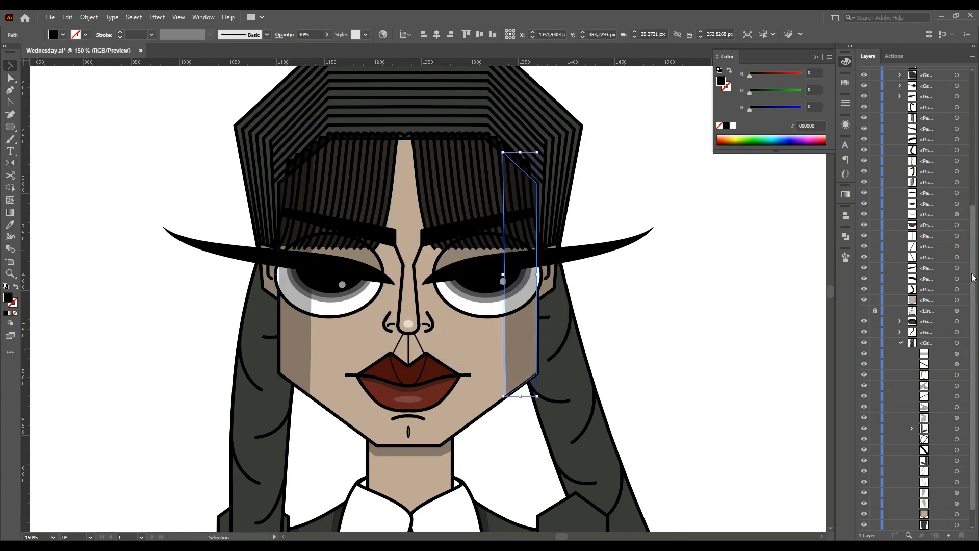
Move the two face shadow strips lower in the layer stack, beneath the hair
{"action": "left_click_drag", "start_coordinate": [972, 277], "coordinate": [974, 139]}
{"action": "left_click", "coordinate": [933, 83]}
{"action": "left_click", "coordinate": [931, 93], "text": "shift"}
{"action": "scroll", "coordinate": [936, 247], "scroll_direction": "down", "scroll_amount": 6}
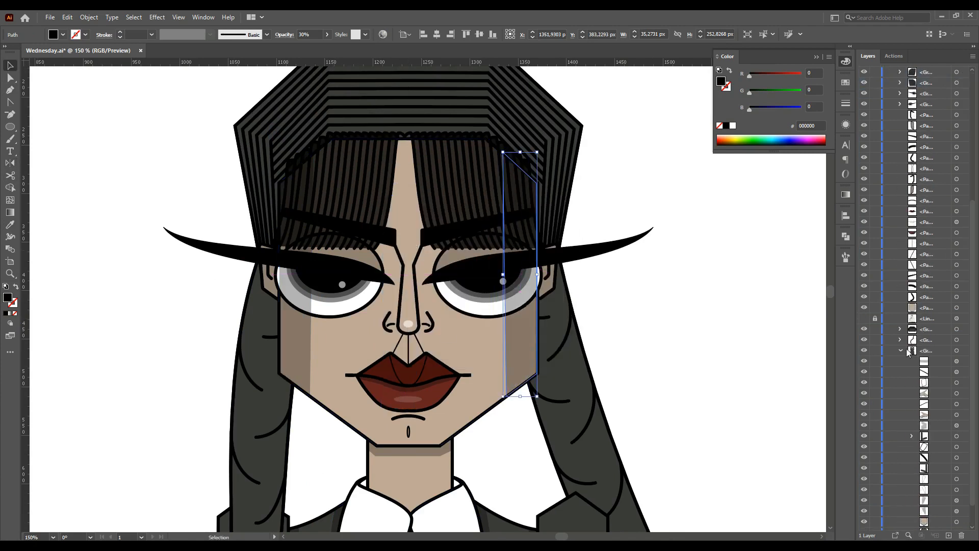
{"action": "left_click", "coordinate": [901, 350]}
{"action": "scroll", "coordinate": [900, 350], "scroll_direction": "up", "scroll_amount": 6}
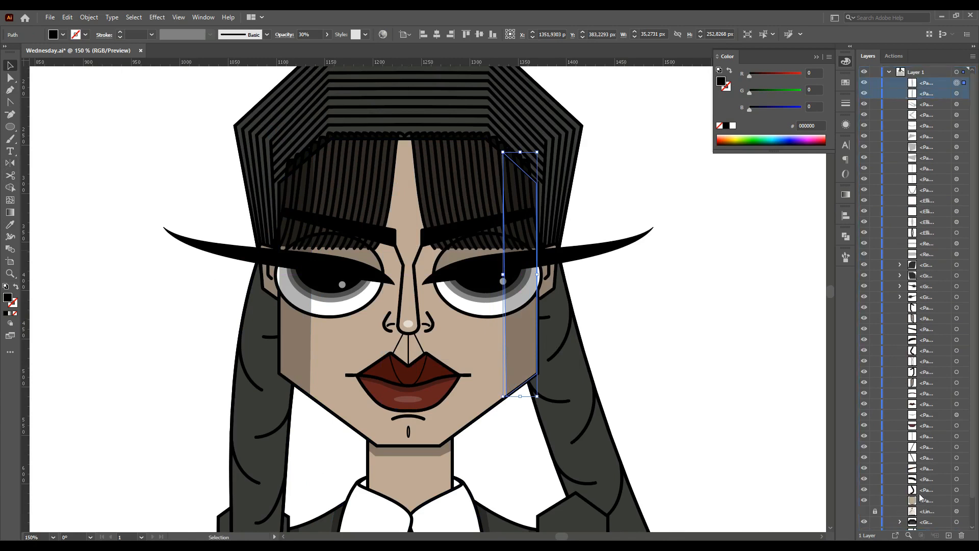
{"action": "key", "text": "Delete"}
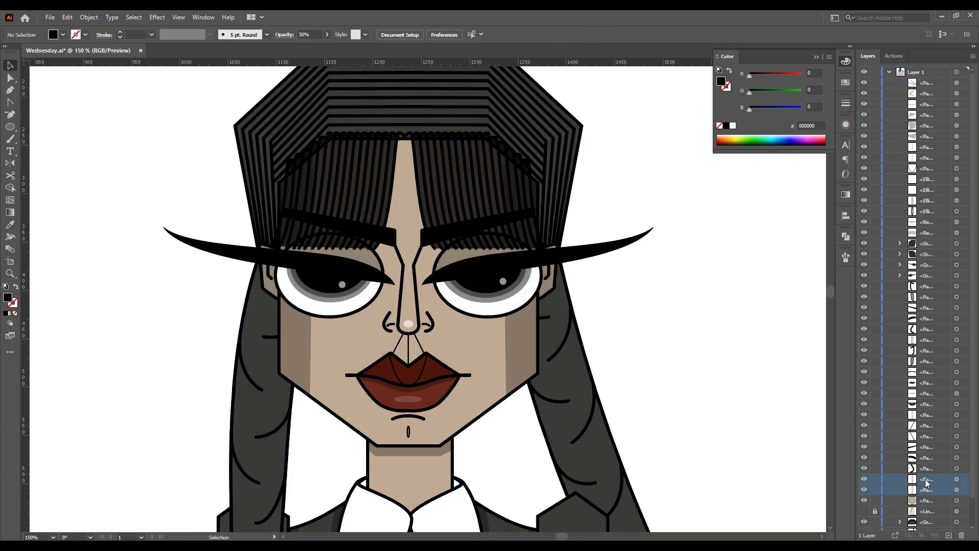
{"action": "left_click_drag", "start_coordinate": [940, 481], "coordinate": [930, 239]}
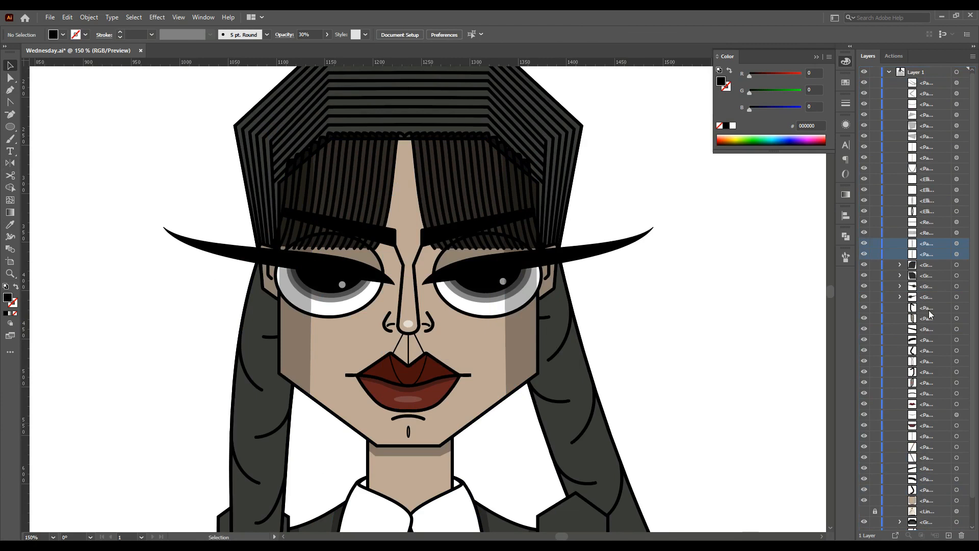
{"action": "scroll", "coordinate": [683, 349], "scroll_direction": "down", "scroll_amount": 4}
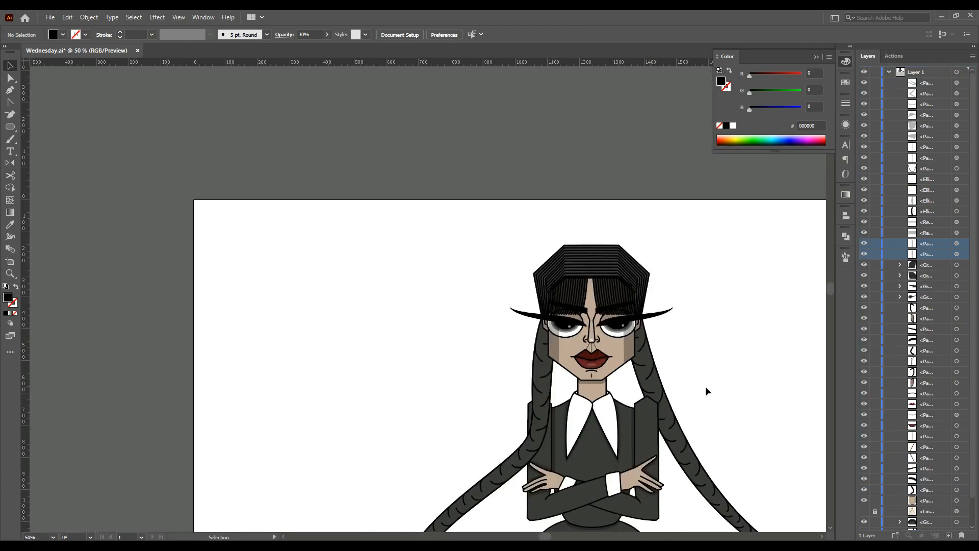
{"action": "scroll", "coordinate": [705, 387], "scroll_direction": "up", "scroll_amount": 3}
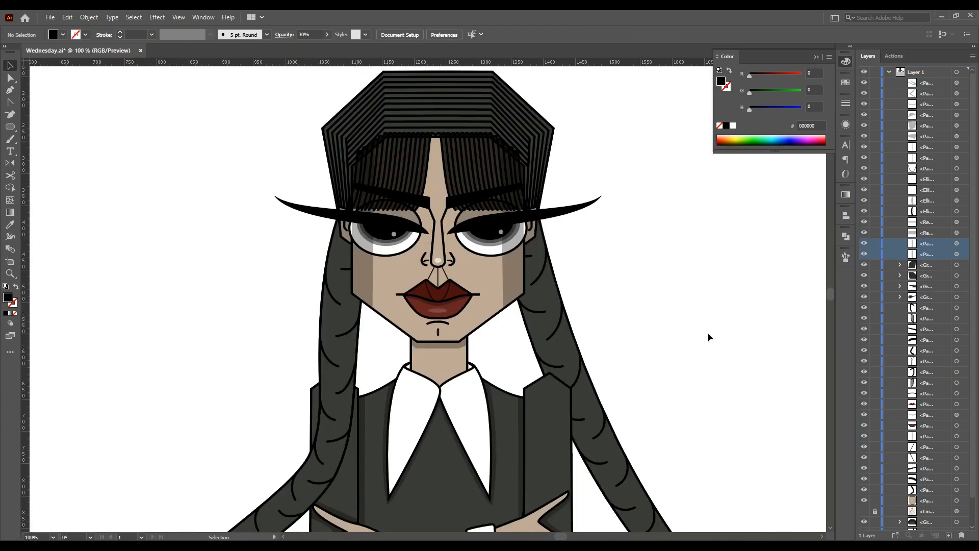
Apply the left braid's fill colour to the right braid with the Eyedropper
{"action": "scroll", "coordinate": [708, 334], "scroll_direction": "down", "scroll_amount": 4}
{"action": "scroll", "coordinate": [708, 334], "scroll_direction": "down", "scroll_amount": 1}
{"action": "left_click_drag", "start_coordinate": [552, 538], "coordinate": [560, 538]}
{"action": "scroll", "coordinate": [506, 351], "scroll_direction": "down", "scroll_amount": 2}
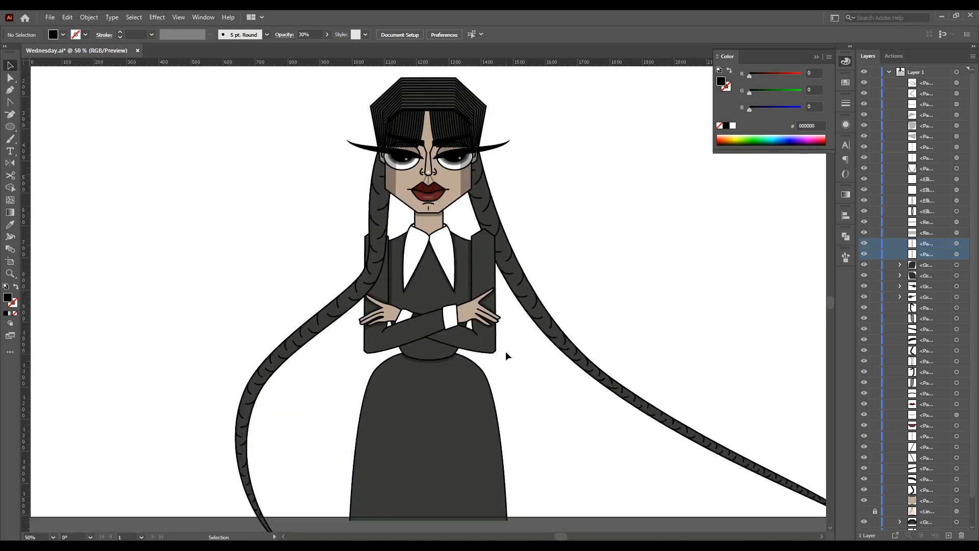
{"action": "left_click", "coordinate": [378, 210]}
{"action": "left_click", "coordinate": [10, 78]}
{"action": "left_click", "coordinate": [317, 199]}
{"action": "left_click", "coordinate": [379, 207]}
{"action": "double_click", "coordinate": [7, 298]}
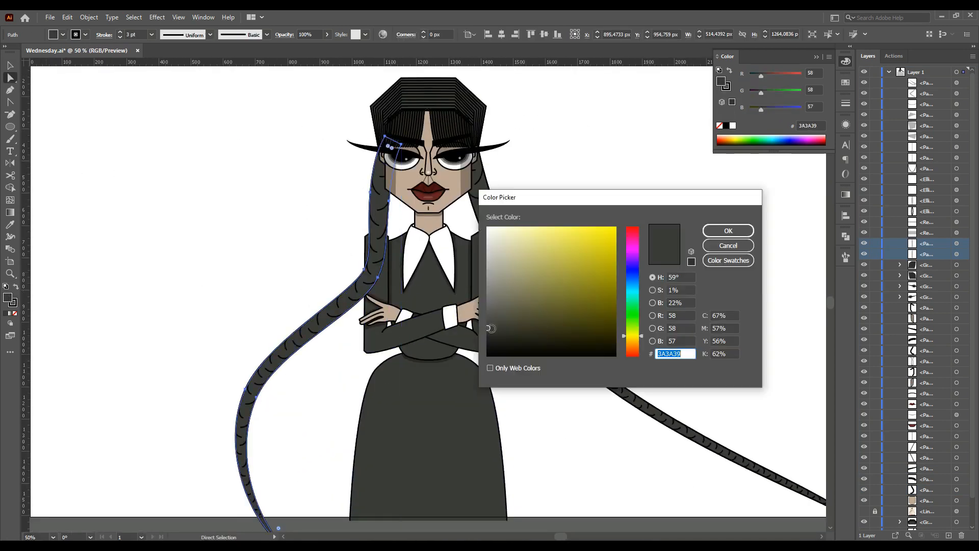
{"action": "left_click", "coordinate": [709, 235]}
{"action": "left_click", "coordinate": [286, 218]}
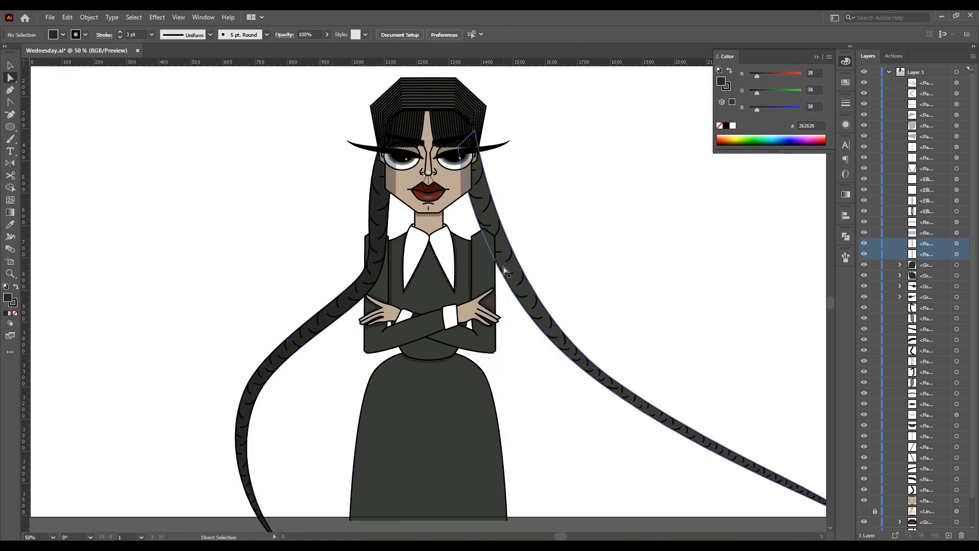
{"action": "left_click", "coordinate": [508, 276]}
{"action": "left_click", "coordinate": [10, 224]}
{"action": "left_click", "coordinate": [359, 293]}
Inspect the jacket body's fill colour in the Color Picker
{"action": "left_click", "coordinate": [10, 78]}
{"action": "left_click", "coordinate": [380, 339]}
{"action": "left_click", "coordinate": [257, 280]}
{"action": "left_click", "coordinate": [451, 306]}
{"action": "double_click", "coordinate": [7, 298]}
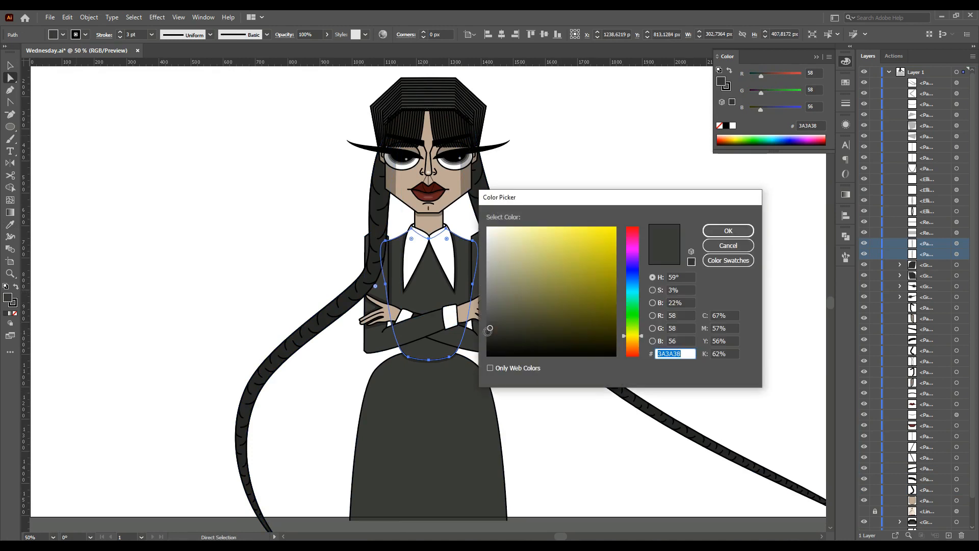
{"action": "left_click", "coordinate": [729, 231]}
{"action": "left_click", "coordinate": [238, 227]}
Sample the dark jacket panel's colour onto the skirt with the Eyedropper
{"action": "scroll", "coordinate": [239, 227], "scroll_direction": "down", "scroll_amount": 2}
{"action": "left_click", "coordinate": [383, 398]}
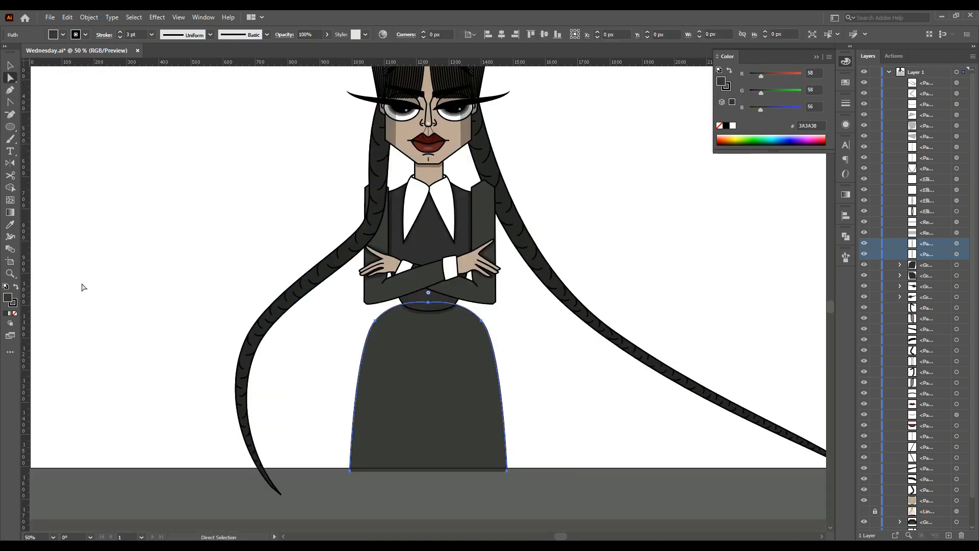
{"action": "left_click", "coordinate": [10, 224]}
{"action": "left_click", "coordinate": [432, 249]}
{"action": "left_click", "coordinate": [10, 65]}
{"action": "left_click", "coordinate": [176, 174]}
{"action": "scroll", "coordinate": [243, 320], "scroll_direction": "up", "scroll_amount": 1}
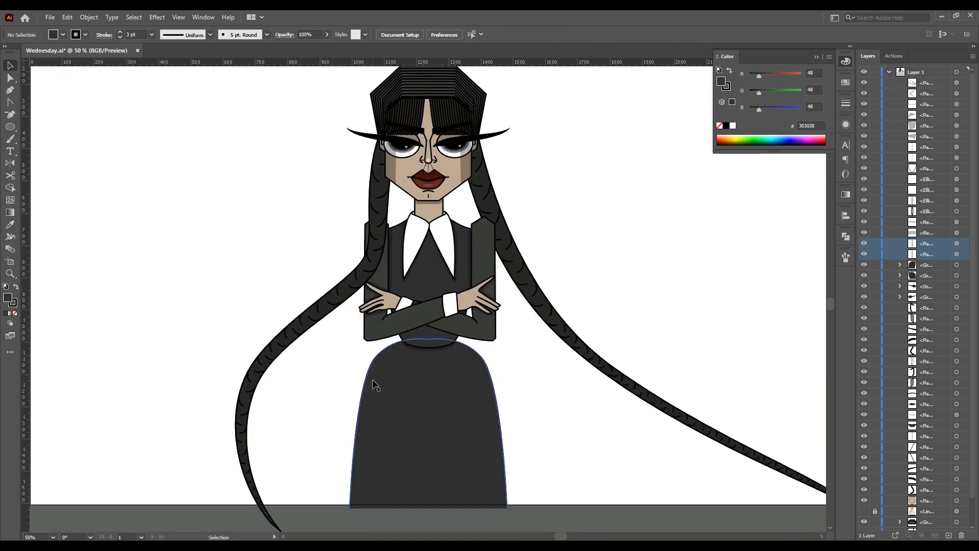
Draw a tall ellipse spanning the whole figure as a background shape and delete stray shapes
{"action": "key", "text": "ctrl+minus"}
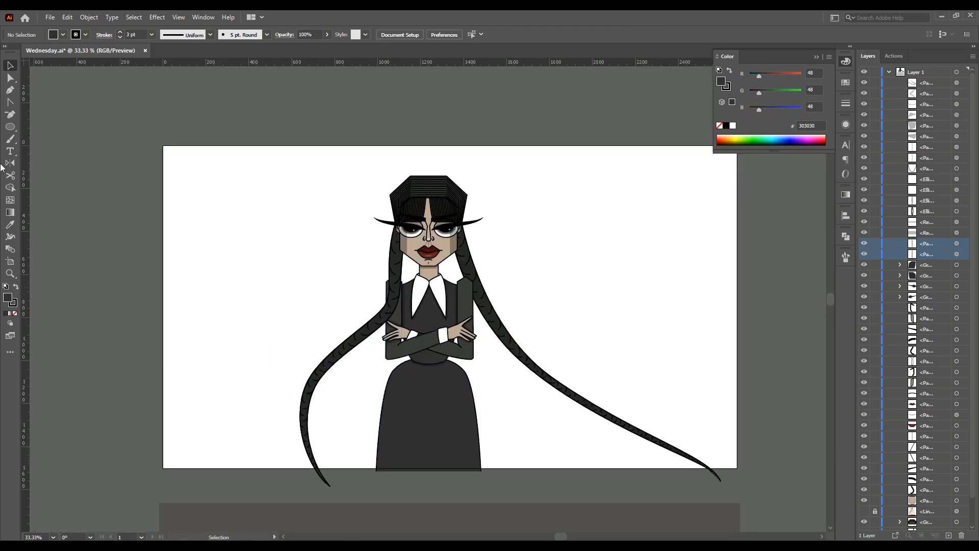
{"action": "left_click_drag", "start_coordinate": [489, 465], "coordinate": [499, 471]}
{"action": "left_click", "coordinate": [190, 212]}
{"action": "left_click", "coordinate": [519, 299]}
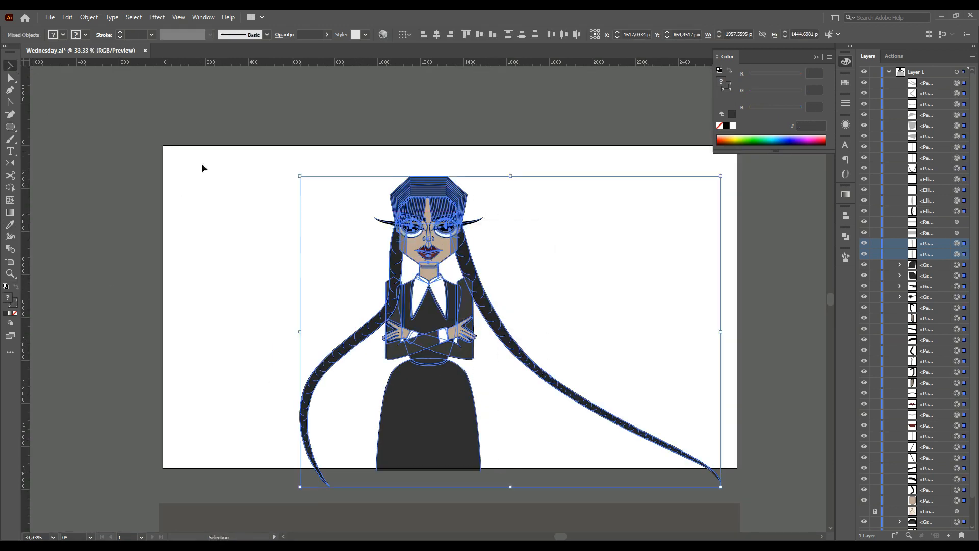
{"action": "key", "text": "ctrl+shift+a"}
{"action": "left_click_drag", "start_coordinate": [368, 176], "coordinate": [507, 487]}
{"action": "left_click_drag", "start_coordinate": [437, 326], "coordinate": [431, 323]}
{"action": "left_click_drag", "start_coordinate": [498, 325], "coordinate": [499, 324]}
{"action": "key", "text": "Delete"}
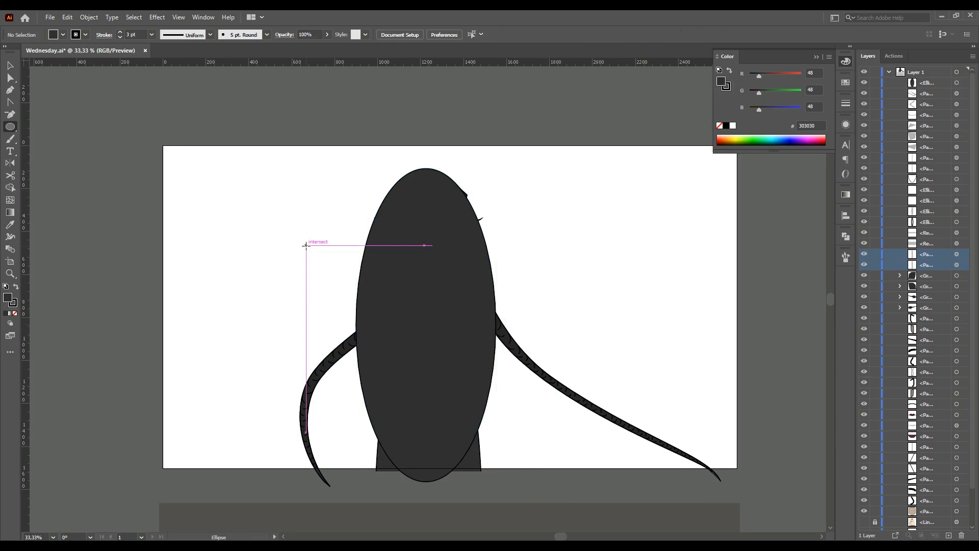
Fill the ellipse with bright cyan 03F9F2
{"action": "double_click", "coordinate": [8, 299]}
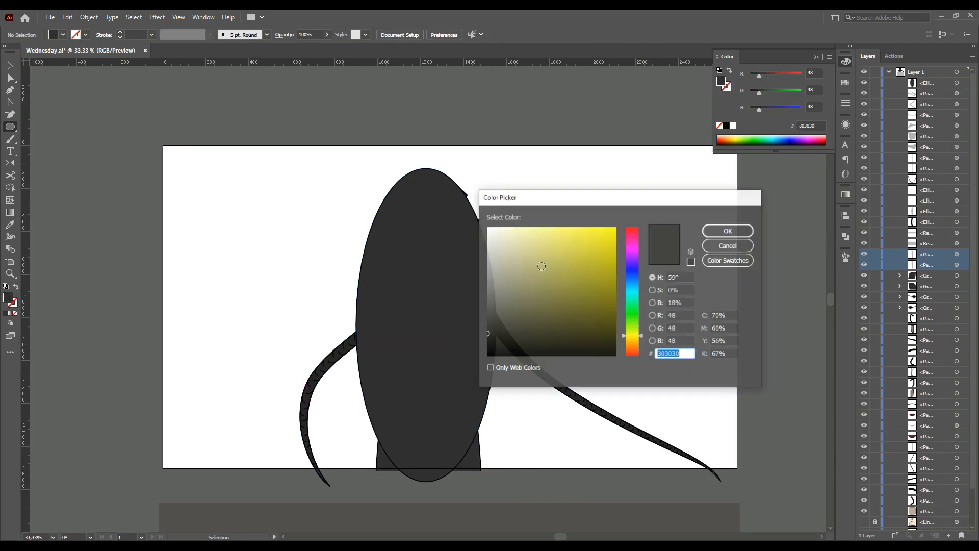
{"action": "left_click_drag", "start_coordinate": [642, 339], "coordinate": [644, 294]}
{"action": "left_click", "coordinate": [604, 254]}
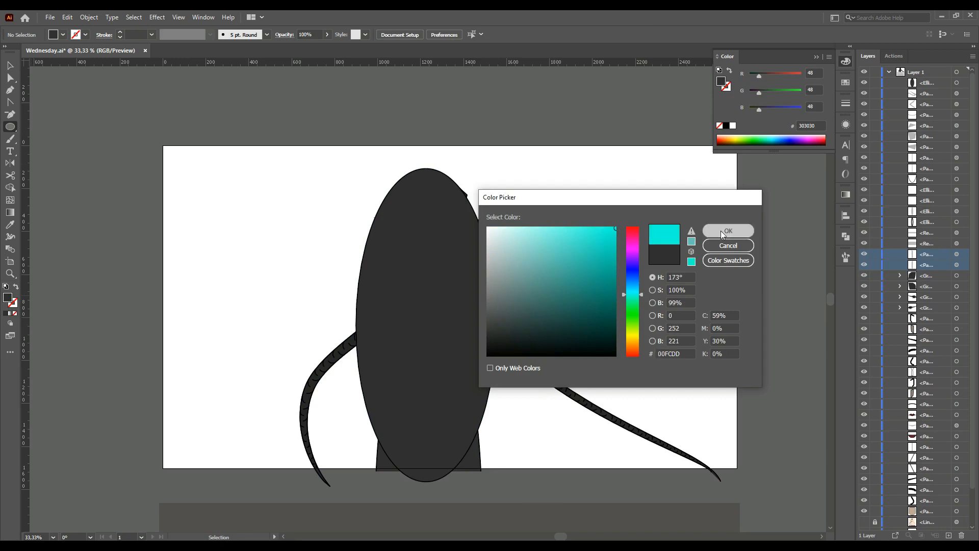
{"action": "left_click", "coordinate": [728, 231]}
{"action": "key", "text": "v"}
{"action": "left_click", "coordinate": [363, 306]}
{"action": "double_click", "coordinate": [7, 298]}
{"action": "left_click_drag", "start_coordinate": [636, 348], "coordinate": [637, 292]}
{"action": "left_click", "coordinate": [615, 228]}
{"action": "left_click", "coordinate": [713, 229]}
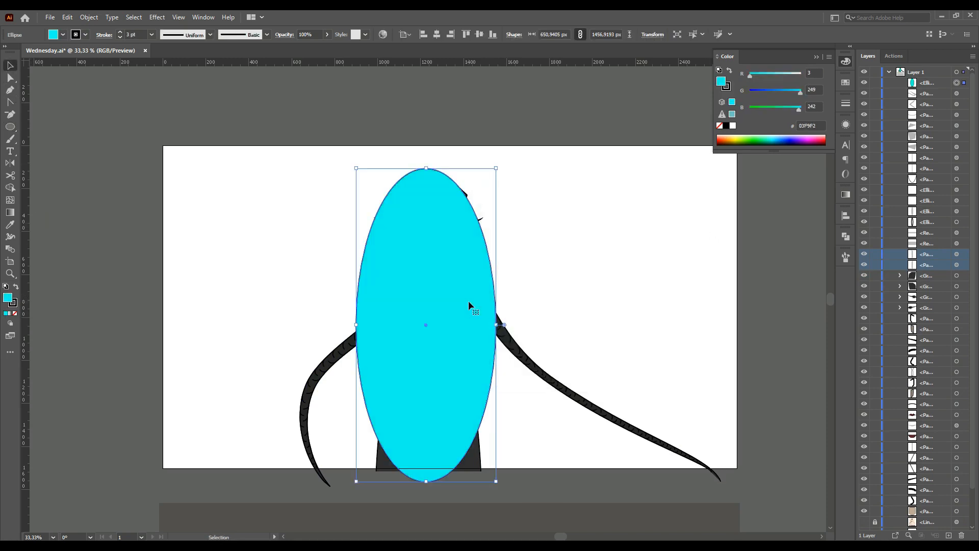
Remove the ellipse's stroke and send it to the back behind the figure
{"action": "left_click", "coordinate": [14, 313]}
{"action": "key", "text": "a"}
{"action": "key", "text": "ctrl+shift+bracketleft"}
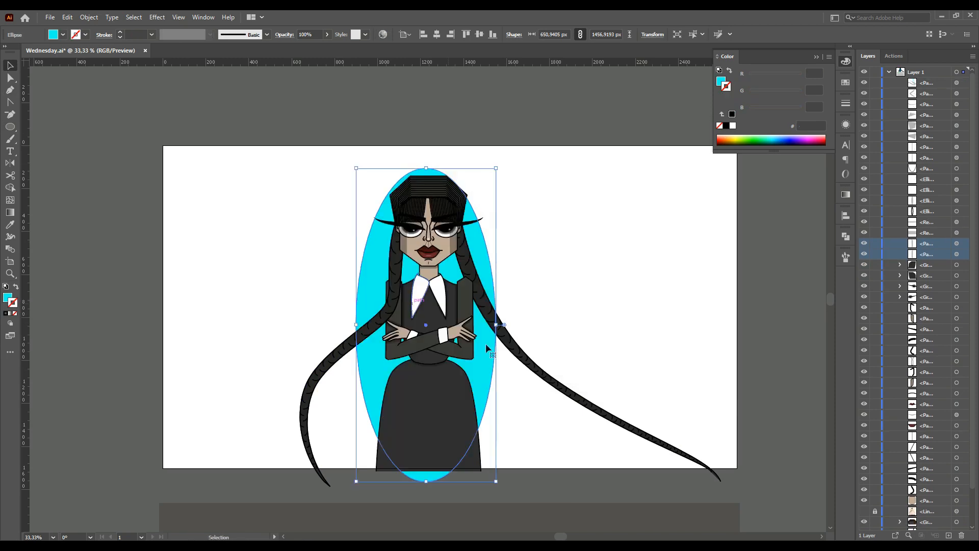
Stretch the ellipse's top upward slightly and nudge it right to centre it behind the figure
{"action": "left_click_drag", "start_coordinate": [426, 167], "coordinate": [427, 159]}
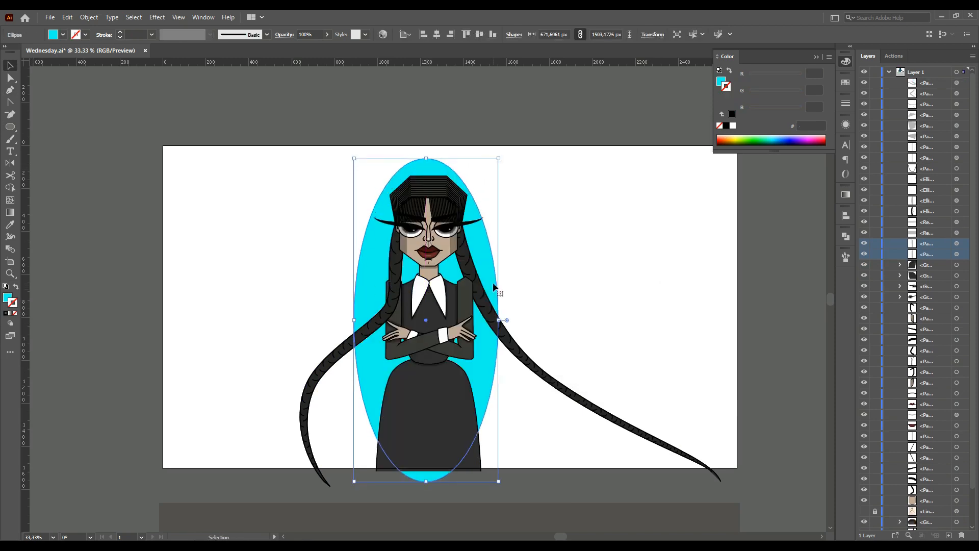
{"action": "key", "text": "Right"}
{"action": "key", "text": "Right"}
{"action": "key", "text": "Right"}
{"action": "key", "text": "Right"}
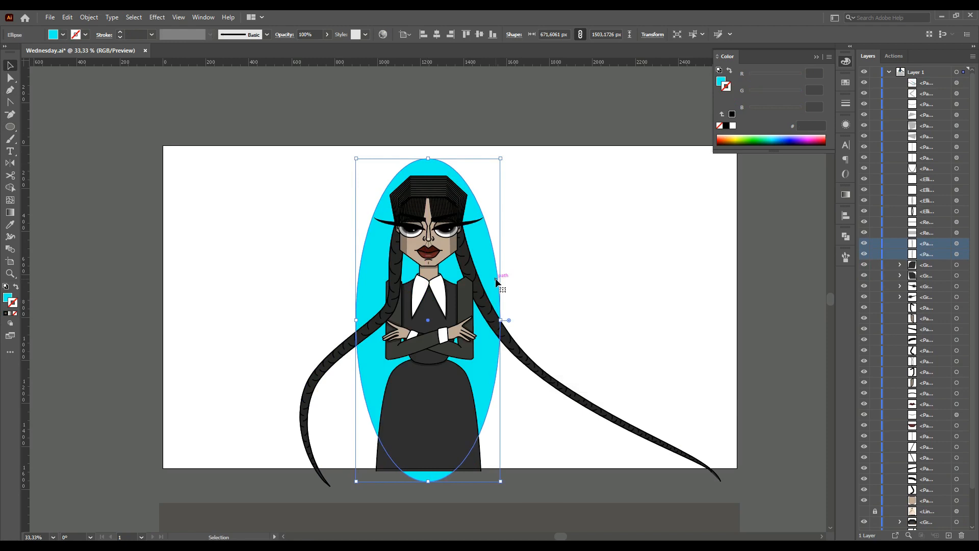
{"action": "left_click", "coordinate": [577, 280]}
Position a 35% opacity rectangle band across the background at eye level and fit the artboard to view
{"action": "scroll", "coordinate": [577, 280], "scroll_direction": "down", "scroll_amount": 2}
{"action": "scroll", "coordinate": [546, 280], "scroll_direction": "down", "scroll_amount": 1}
{"action": "left_click_drag", "start_coordinate": [525, 314], "coordinate": [448, 406]}
{"action": "scroll", "coordinate": [545, 347], "scroll_direction": "up", "scroll_amount": 1}
{"action": "left_click_drag", "start_coordinate": [544, 349], "coordinate": [543, 201]}
{"action": "scroll", "coordinate": [544, 201], "scroll_direction": "up", "scroll_amount": 3}
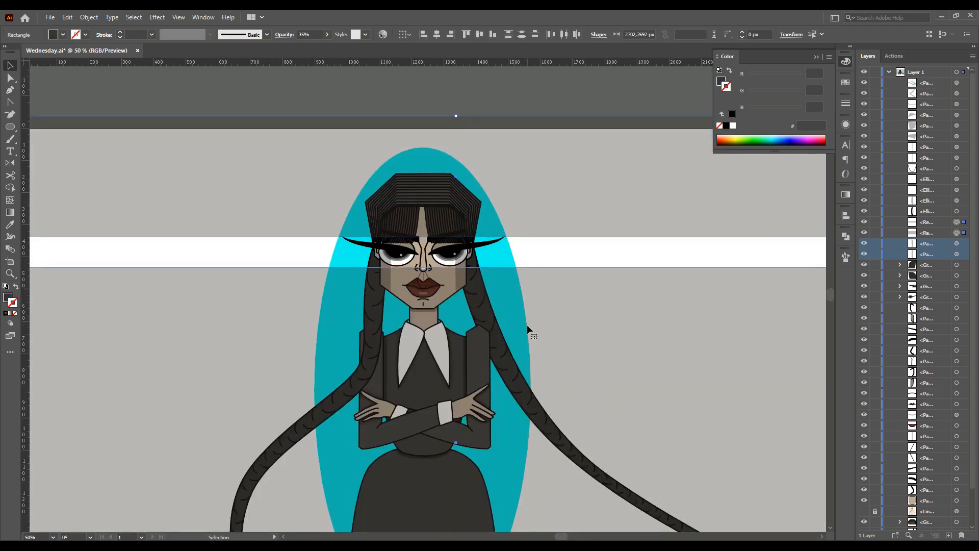
{"action": "key", "text": "ctrl+0"}
{"action": "left_click", "coordinate": [506, 156]}
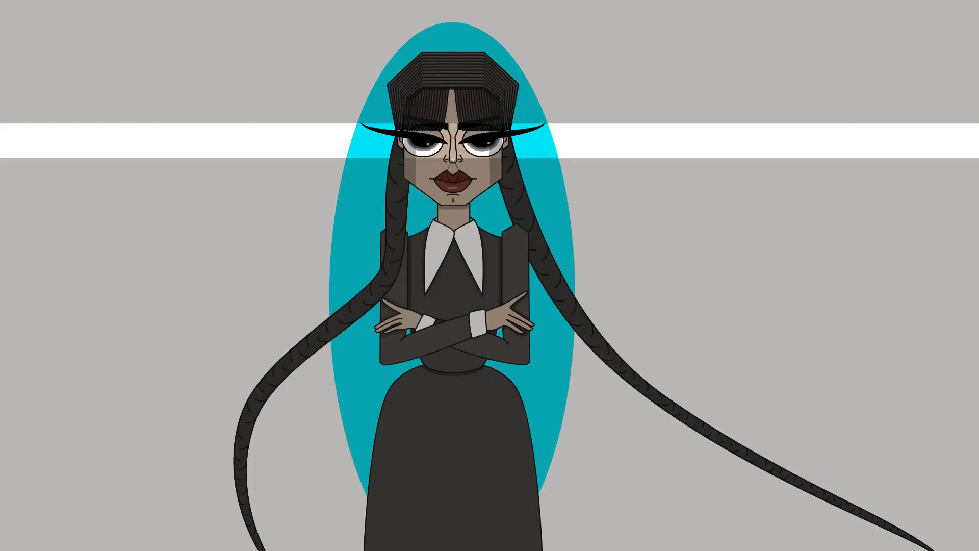